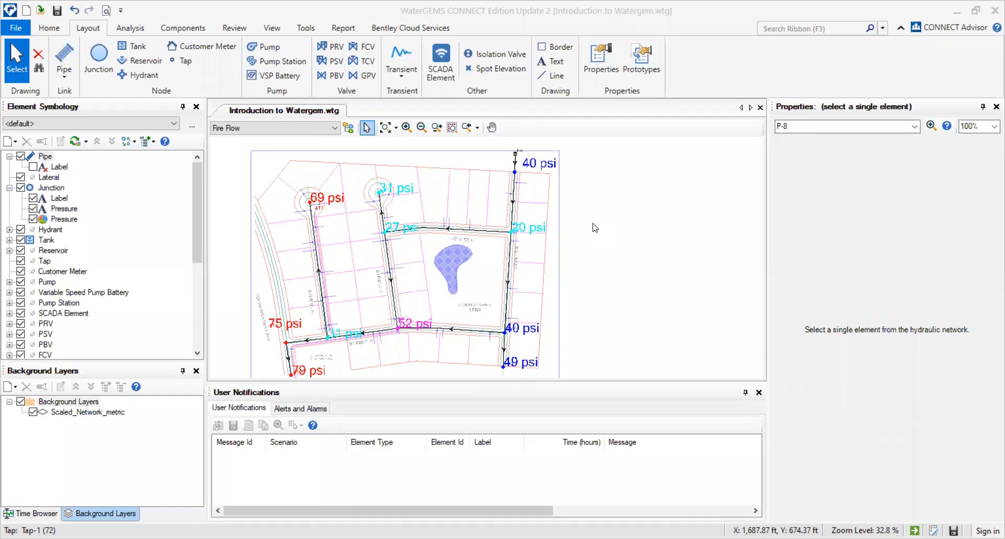
- Open the Profiles manager for the water network model
{"action": "scroll", "coordinate": [595, 228], "scroll_direction": "down", "scroll_amount": 1}
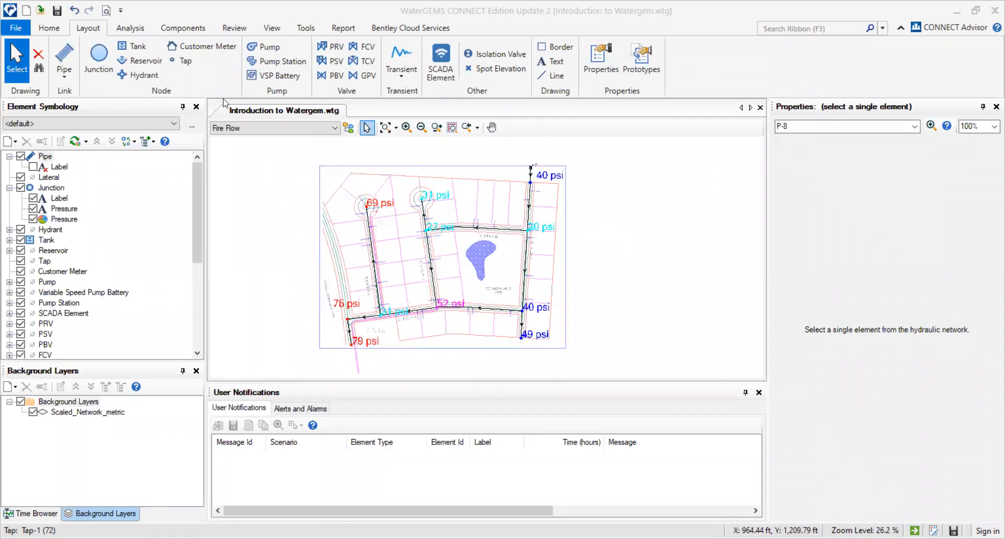
{"action": "left_click", "coordinate": [272, 27]}
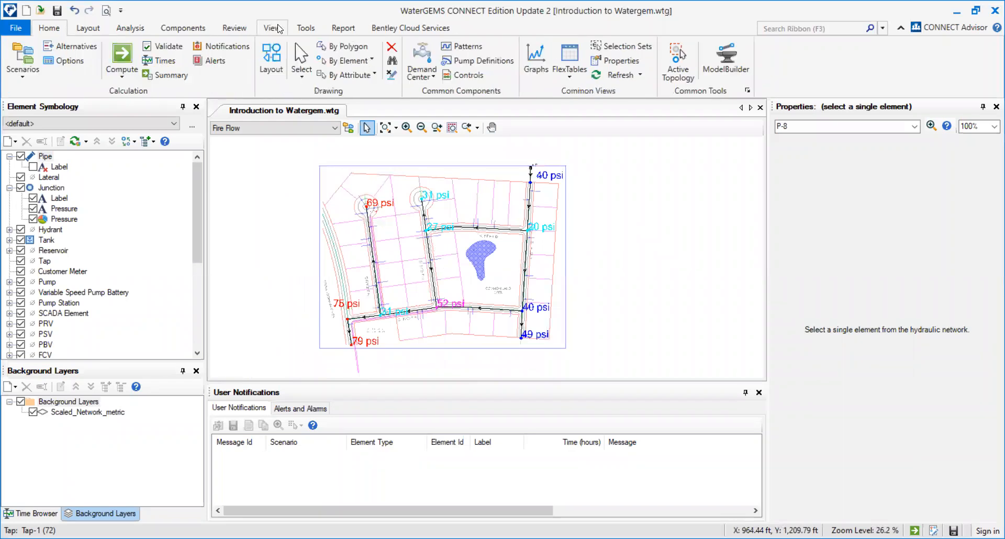
{"action": "mouse_move", "coordinate": [627, 208]}
{"action": "left_mouse_down"}
{"action": "mouse_move", "coordinate": [658, 198]}
{"action": "mouse_move", "coordinate": [657, 213]}
{"action": "left_mouse_up"}
{"action": "scroll", "coordinate": [571, 192], "scroll_direction": "up", "scroll_amount": 2}
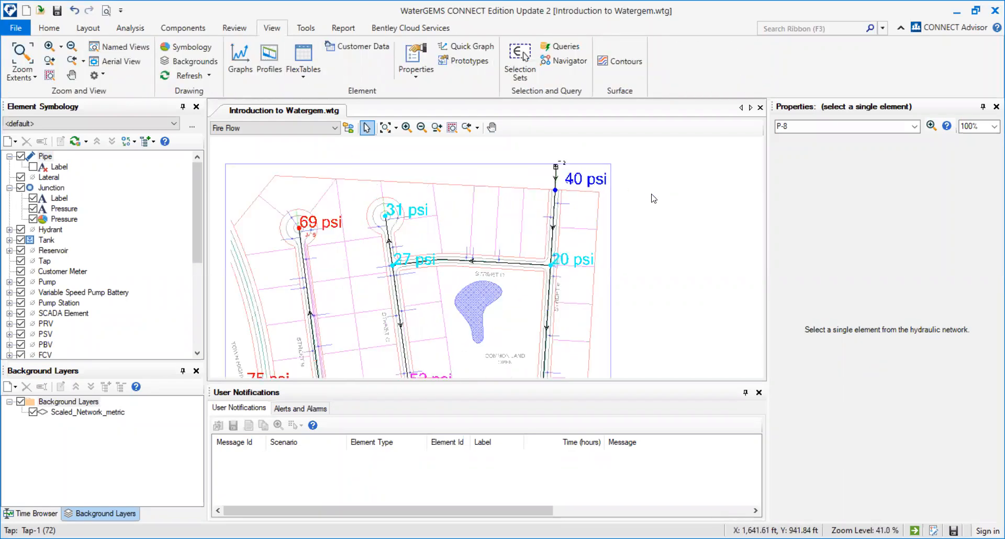
{"action": "scroll", "coordinate": [654, 216], "scroll_direction": "down", "scroll_amount": 2}
{"action": "mouse_move", "coordinate": [653, 213]}
{"action": "left_mouse_down"}
{"action": "mouse_move", "coordinate": [633, 181]}
{"action": "mouse_move", "coordinate": [627, 191]}
{"action": "left_mouse_up"}
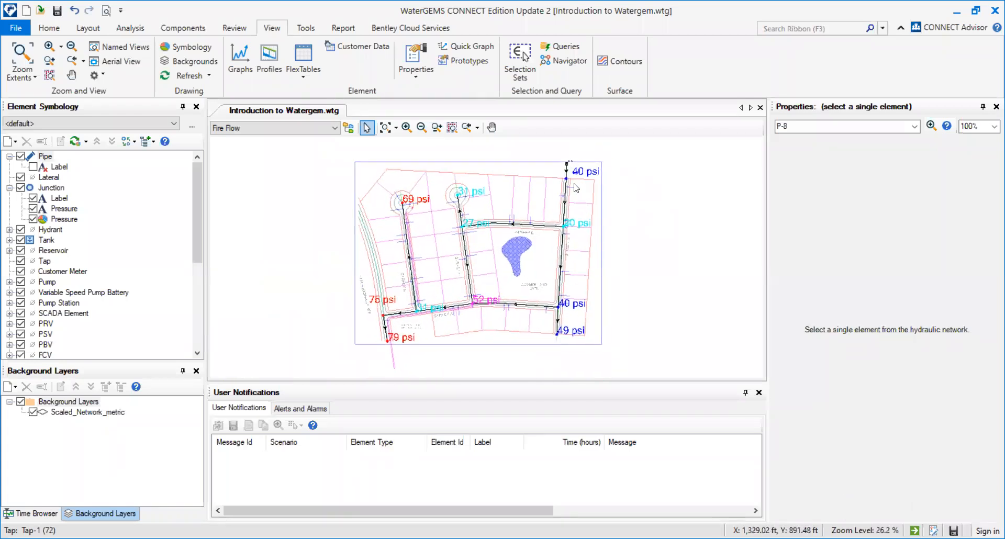
{"action": "scroll", "coordinate": [566, 166], "scroll_direction": "up", "scroll_amount": 3}
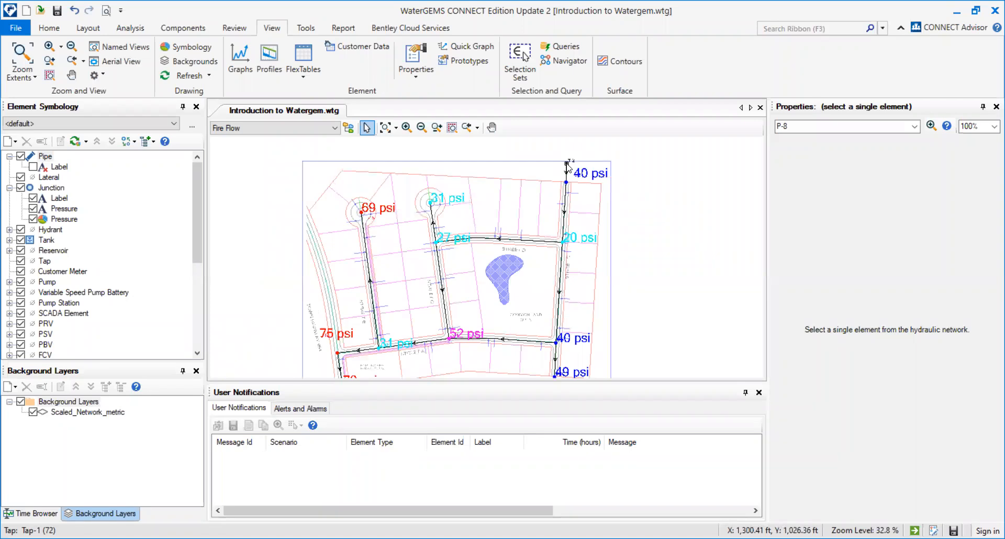
{"action": "scroll", "coordinate": [567, 167], "scroll_direction": "down", "scroll_amount": 2}
{"action": "left_click", "coordinate": [268, 73]}
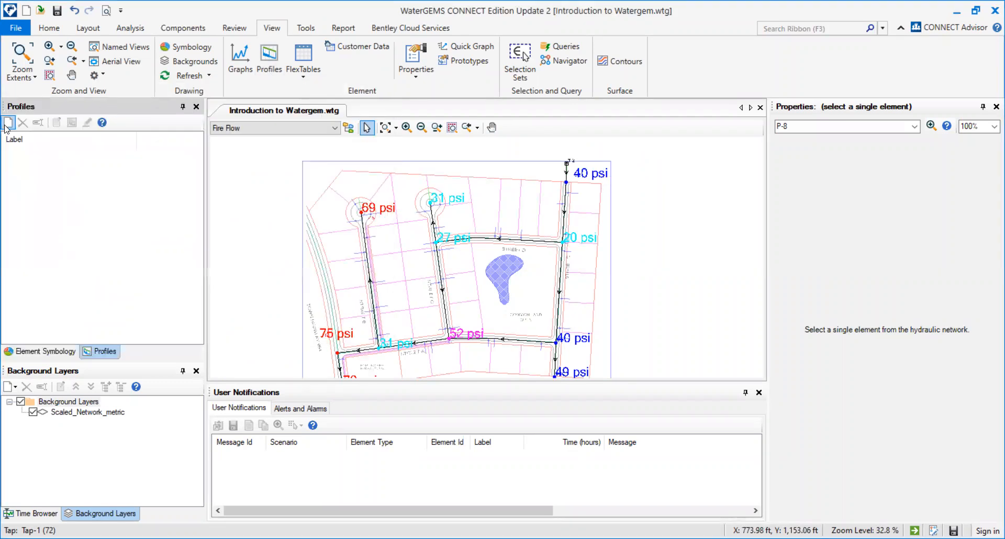
{"action": "left_click", "coordinate": [7, 124]}
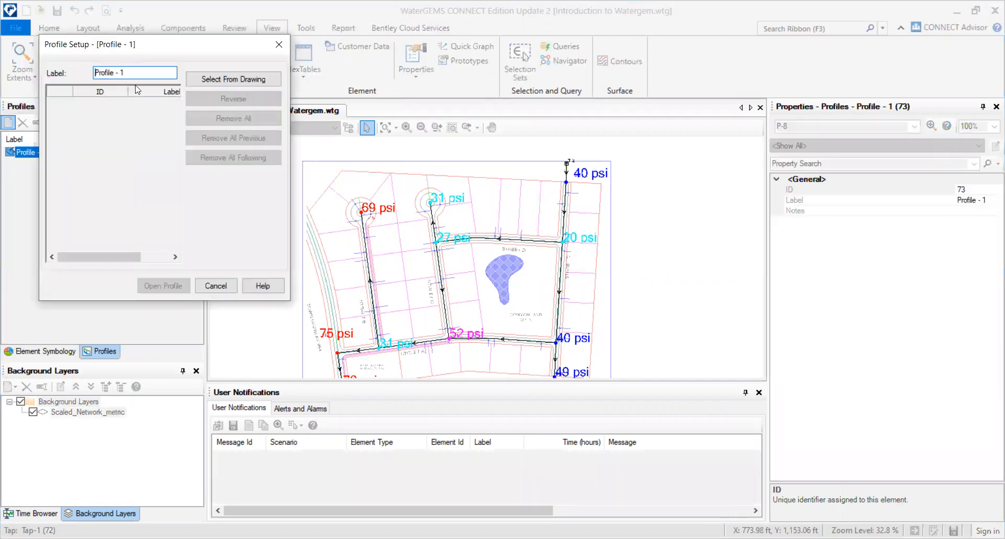
{"action": "left_click_drag", "start_coordinate": [136, 90], "coordinate": [132, 91]}
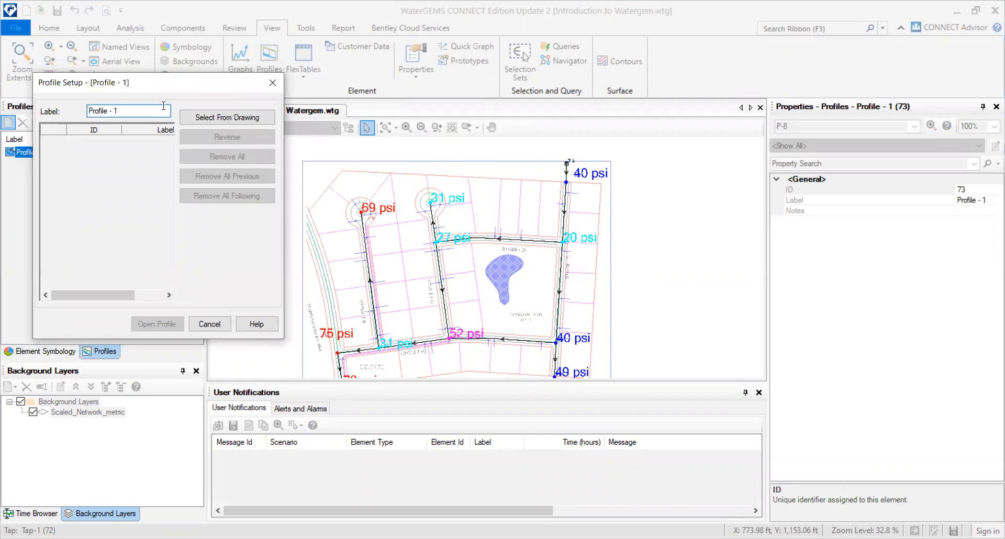
{"action": "left_click_drag", "start_coordinate": [173, 86], "coordinate": [278, 86]}
{"action": "left_click", "coordinate": [379, 84]}
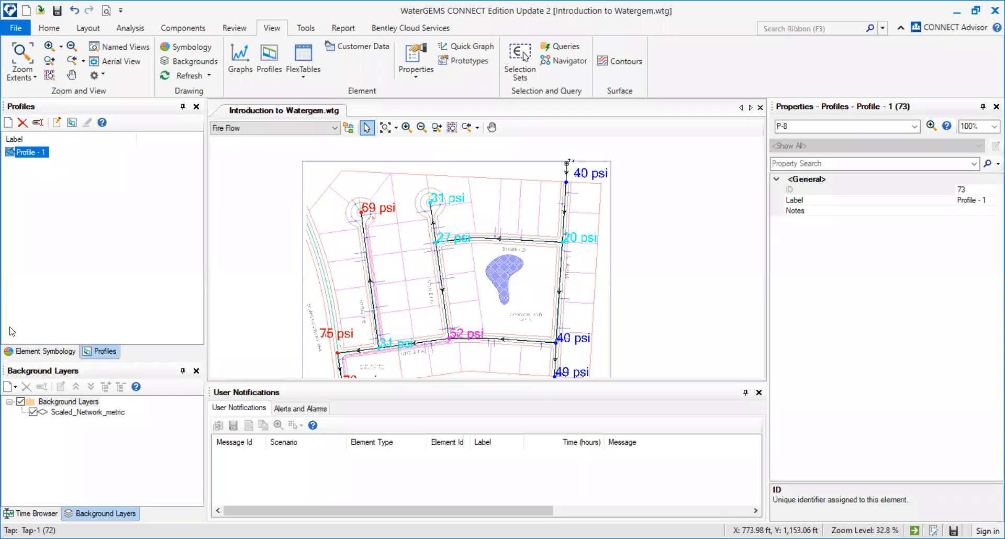
{"action": "left_click_drag", "start_coordinate": [65, 105], "coordinate": [244, 129]}
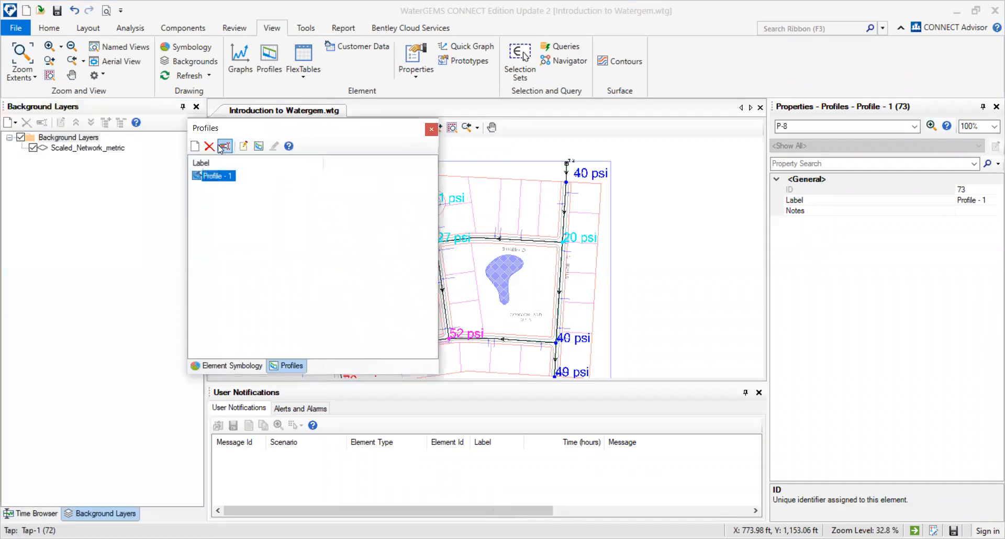
{"action": "left_click", "coordinate": [209, 148]}
- Create a new profile labelled Profile - 1 and begin selecting its elements from the drawing
{"action": "left_click", "coordinate": [199, 150]}
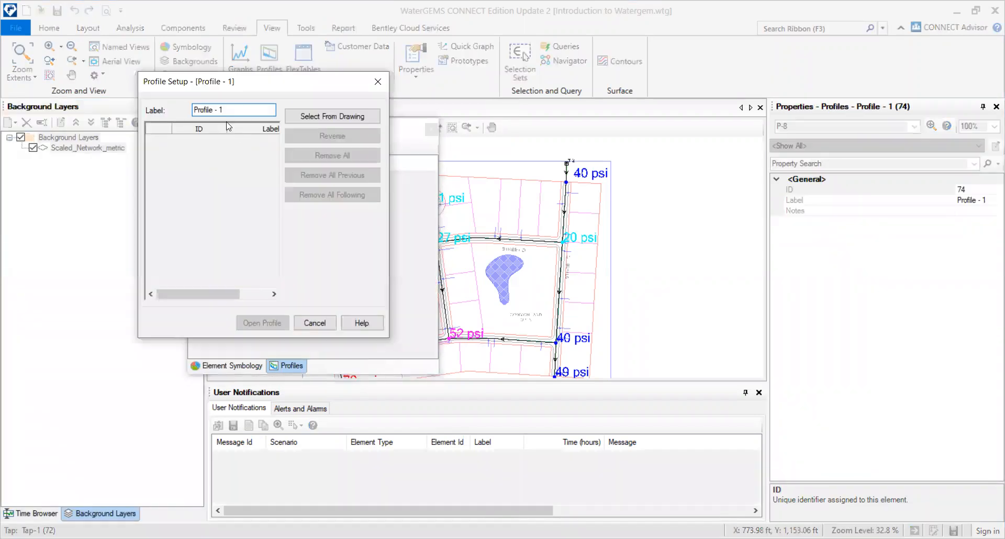
{"action": "left_click_drag", "start_coordinate": [199, 83], "coordinate": [165, 82]}
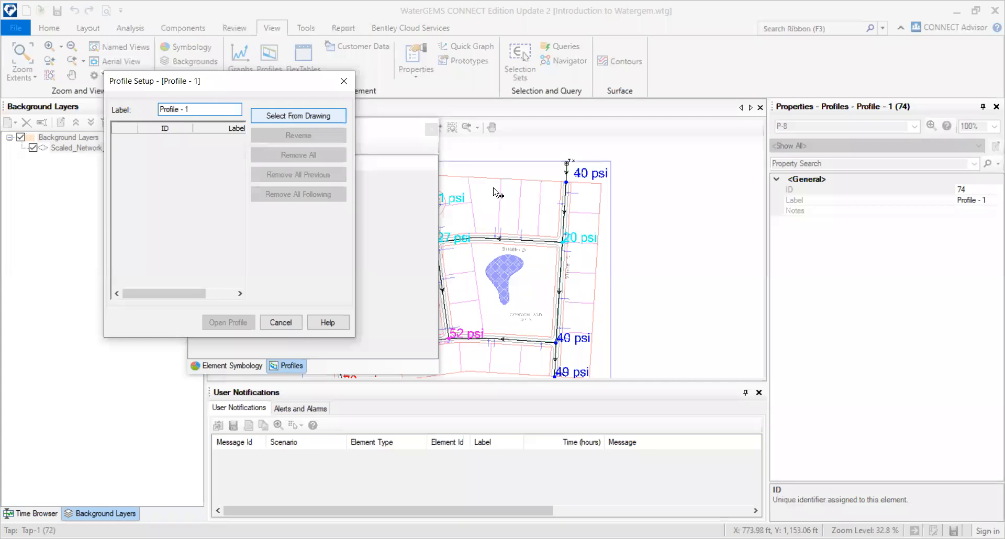
{"action": "left_click", "coordinate": [299, 115]}
- Select the profile path from tank T-2 through junctions J-5, J-6 and J-7 to J-11, and accept the selection
{"action": "scroll", "coordinate": [568, 170], "scroll_direction": "up", "scroll_amount": 2}
{"action": "scroll", "coordinate": [567, 170], "scroll_direction": "up", "scroll_amount": 1}
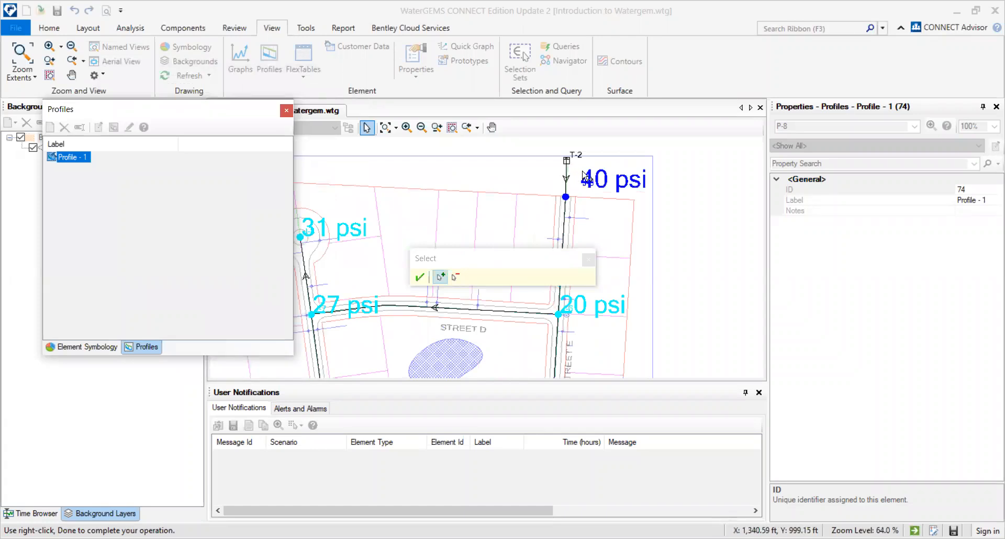
{"action": "left_click_drag", "start_coordinate": [583, 171], "coordinate": [555, 181]}
{"action": "left_click", "coordinate": [540, 172]}
{"action": "left_click", "coordinate": [538, 208]}
{"action": "scroll", "coordinate": [555, 218], "scroll_direction": "down", "scroll_amount": 2}
{"action": "mouse_move", "coordinate": [555, 217]}
{"action": "left_mouse_down"}
{"action": "mouse_move", "coordinate": [580, 143]}
{"action": "mouse_move", "coordinate": [577, 152]}
{"action": "left_mouse_up"}
{"action": "left_click", "coordinate": [562, 219]}
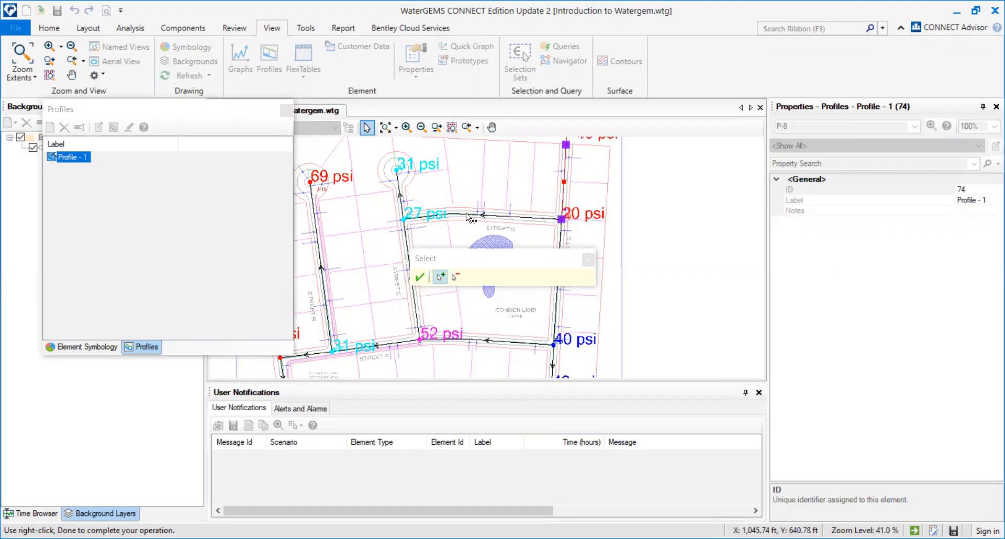
{"action": "left_click", "coordinate": [404, 220]}
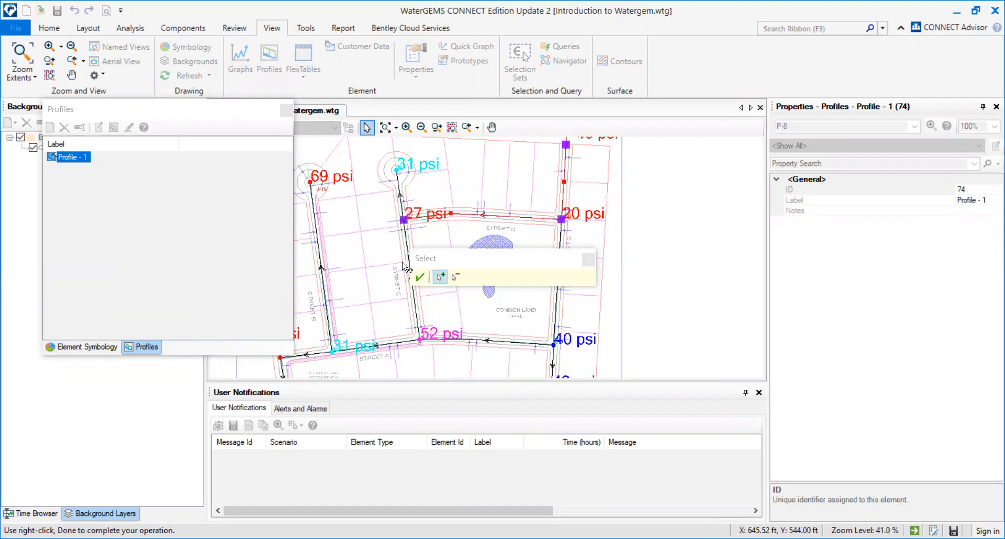
{"action": "left_click", "coordinate": [421, 341]}
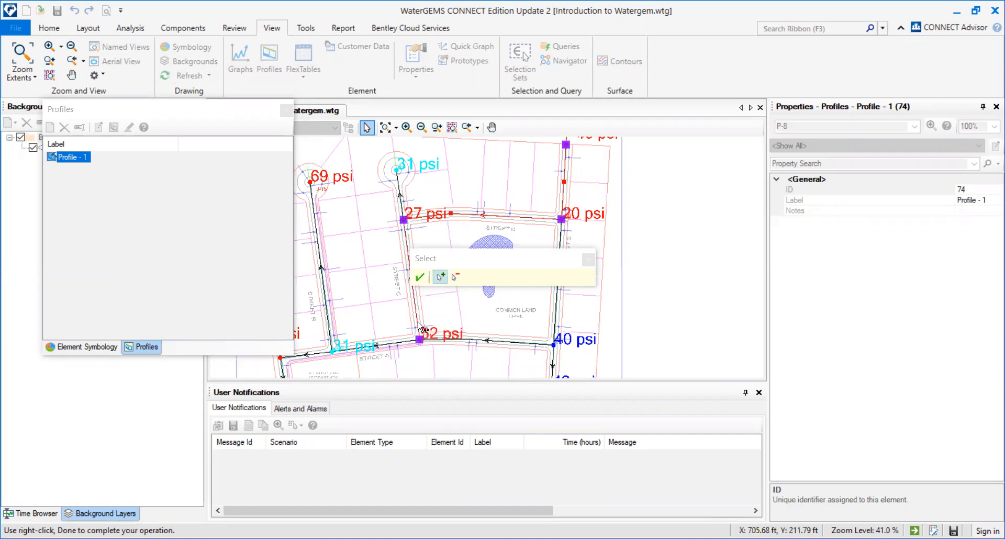
{"action": "left_click", "coordinate": [420, 277]}
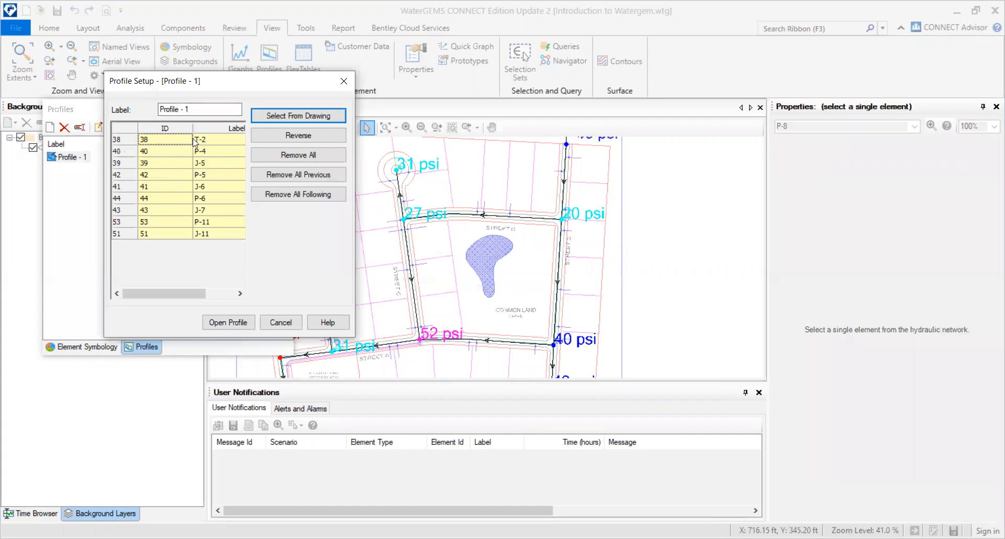
- Open the profile graph, keeping the preselected Fire Flow scenario and series fields, including Hydraulic Grade
{"action": "left_click", "coordinate": [617, 215]}
{"action": "left_click", "coordinate": [356, 139]}
{"action": "left_click", "coordinate": [231, 323]}
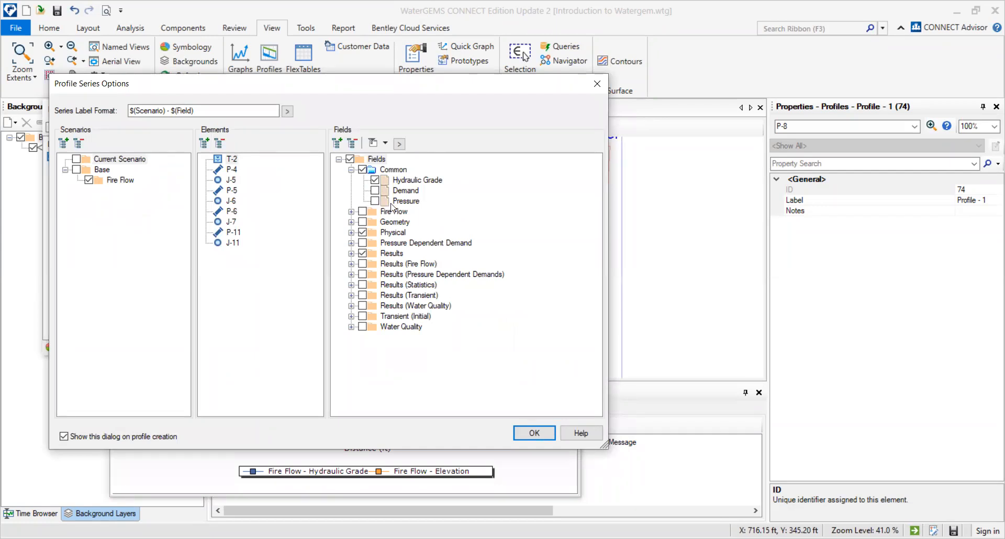
{"action": "left_click", "coordinate": [351, 213]}
{"action": "left_click", "coordinate": [351, 213]}
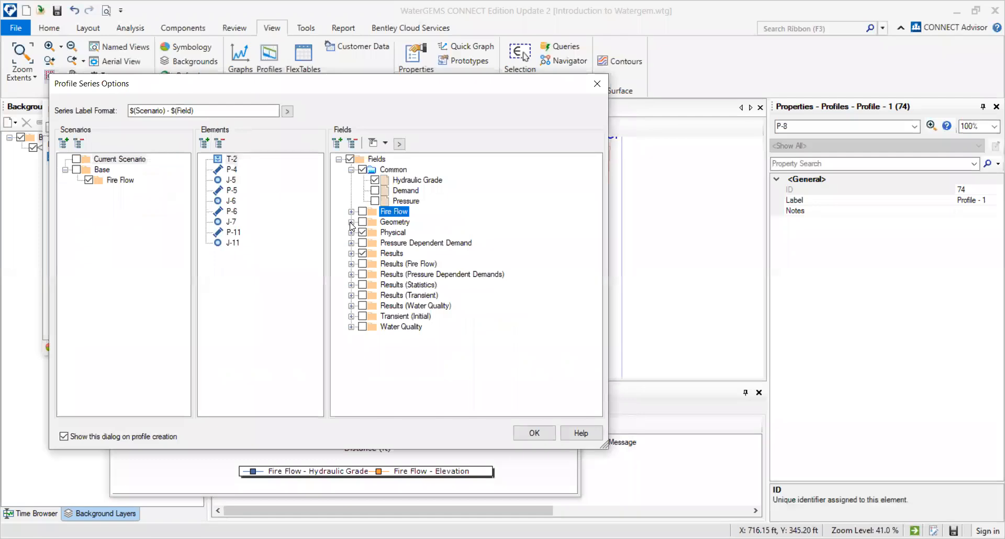
{"action": "left_click", "coordinate": [352, 222]}
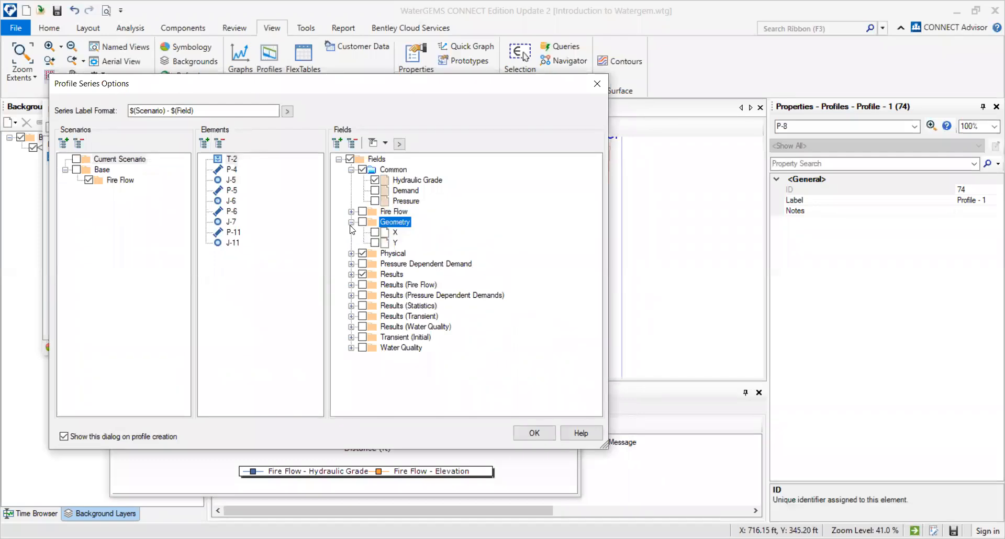
{"action": "left_click", "coordinate": [351, 222]}
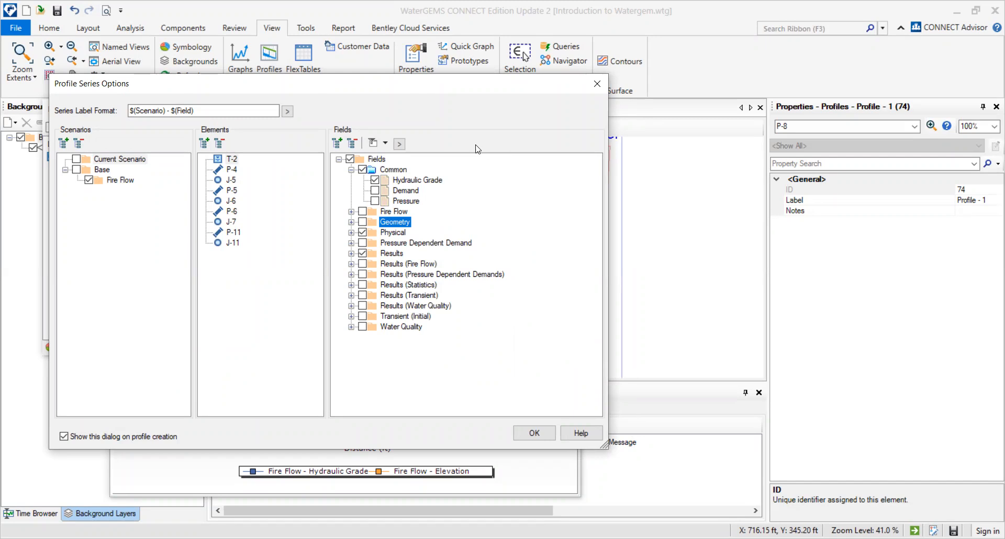
{"action": "left_click", "coordinate": [528, 435]}
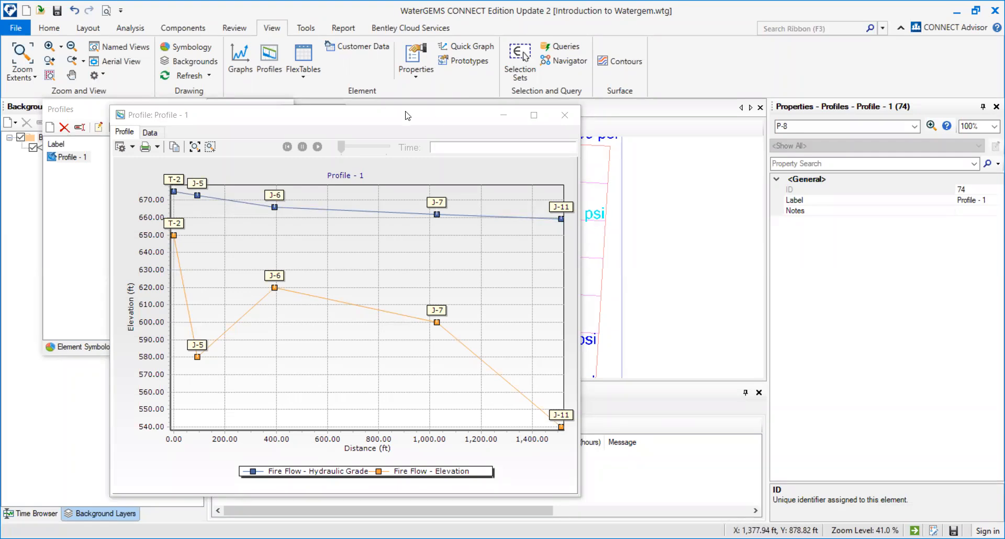
- Retitle the Fire Flow - Hydraulic Grade series as HGL in the profile's chart options
{"action": "mouse_move", "coordinate": [385, 116]}
{"action": "left_mouse_down"}
{"action": "mouse_move", "coordinate": [278, 107]}
{"action": "mouse_move", "coordinate": [368, 107]}
{"action": "left_mouse_up"}
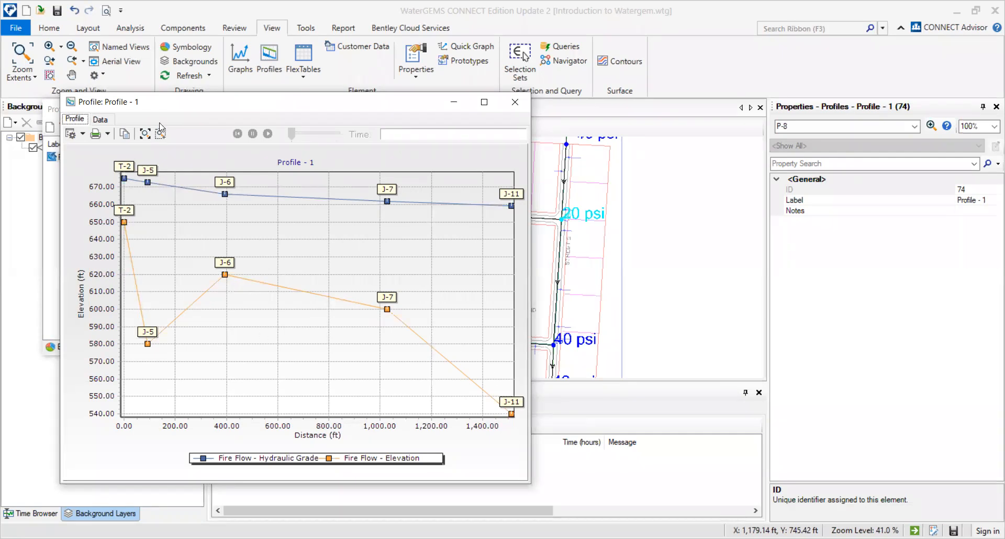
{"action": "left_click", "coordinate": [83, 134]}
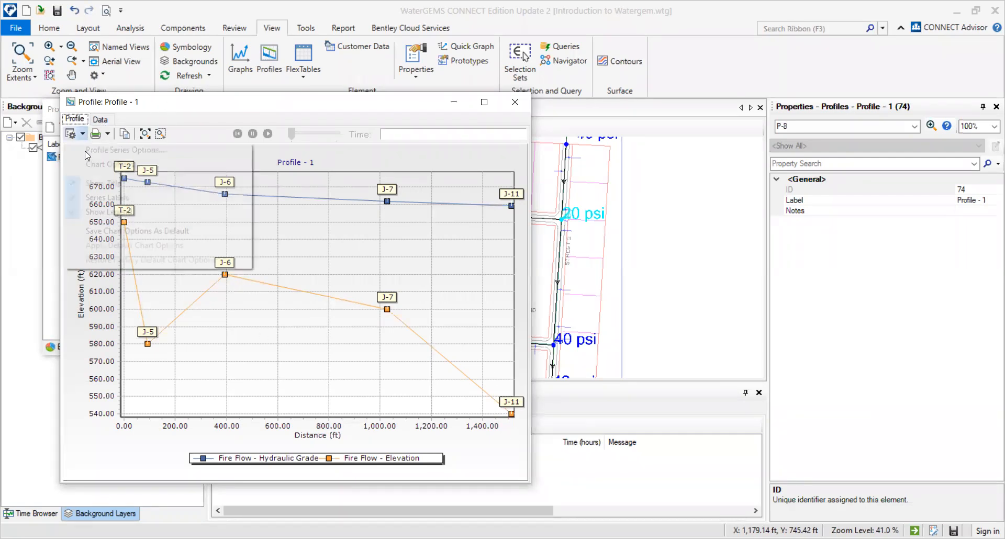
{"action": "left_click", "coordinate": [84, 169]}
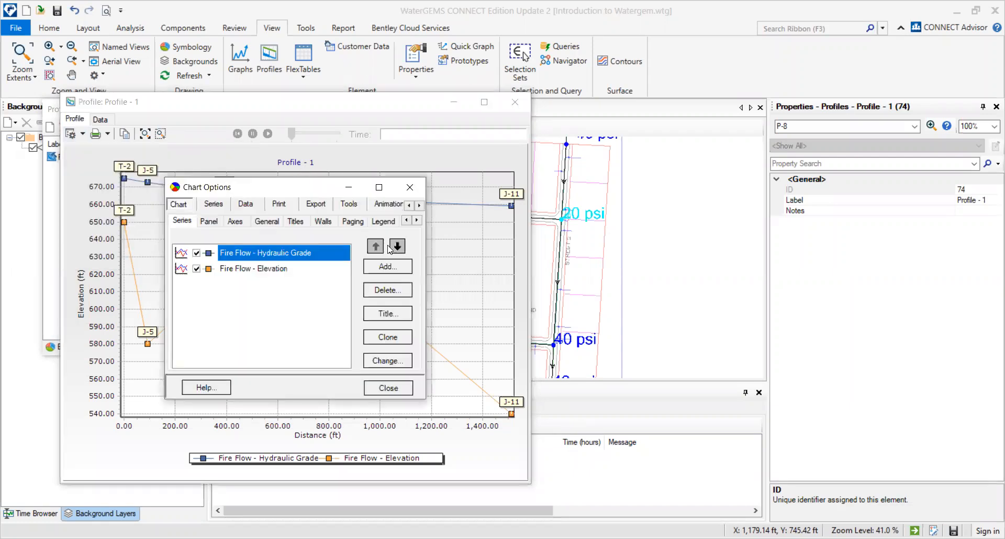
{"action": "left_click", "coordinate": [451, 290]}
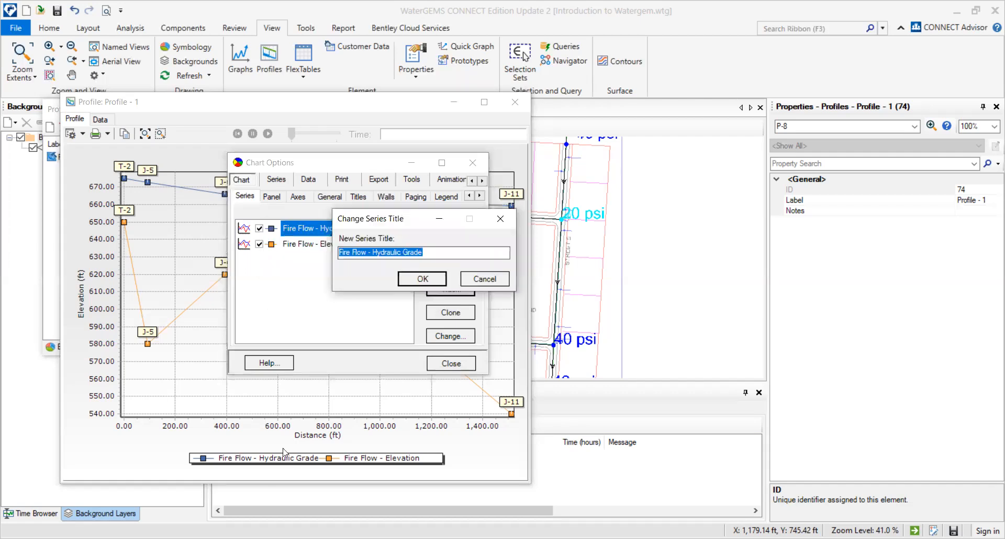
{"action": "left_click", "coordinate": [423, 279]}
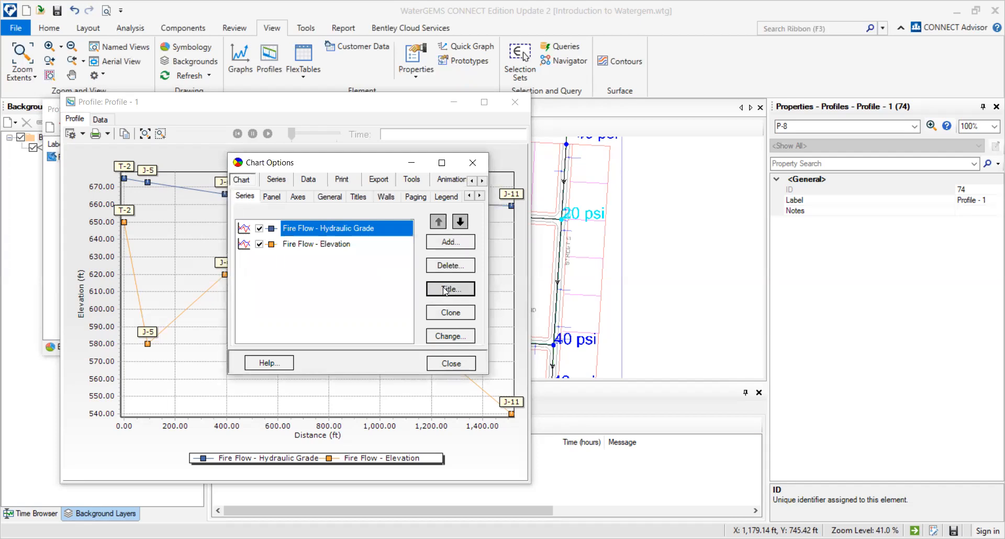
{"action": "left_click", "coordinate": [444, 290]}
{"action": "type", "text": "HGL"}
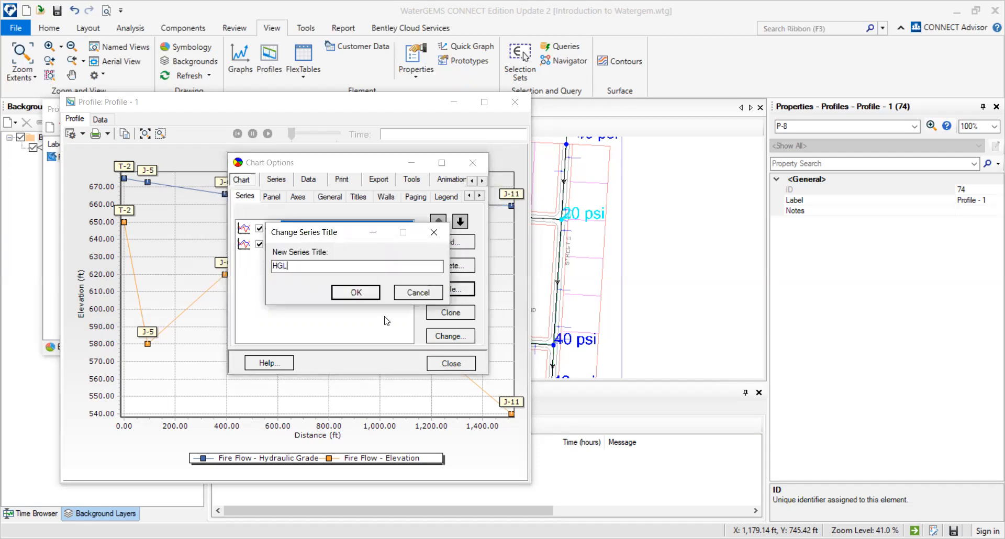
{"action": "left_click", "coordinate": [359, 292]}
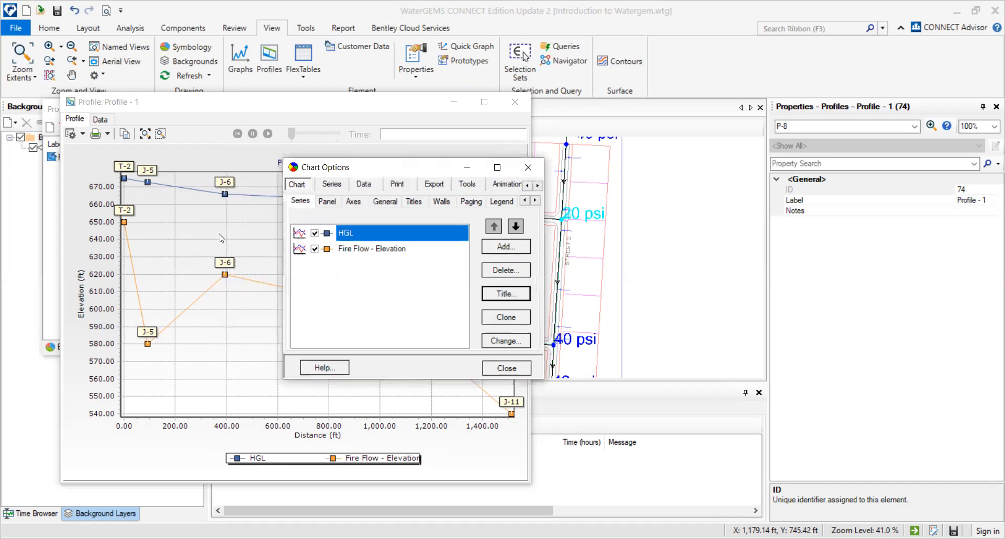
- Clone the Fire Flow - Elevation series and delete the copy
{"action": "left_click", "coordinate": [370, 250]}
{"action": "left_click", "coordinate": [511, 296]}
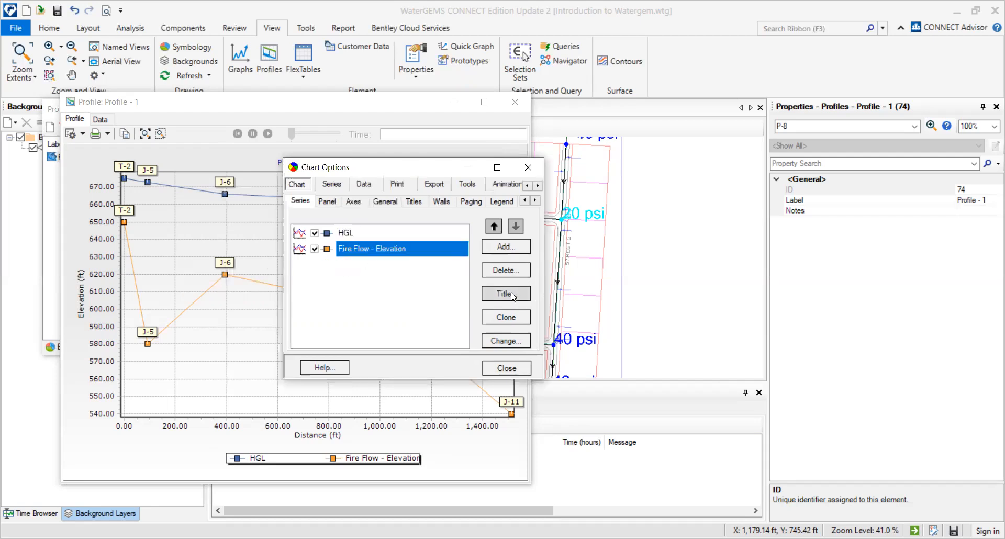
{"action": "left_click", "coordinate": [487, 238]}
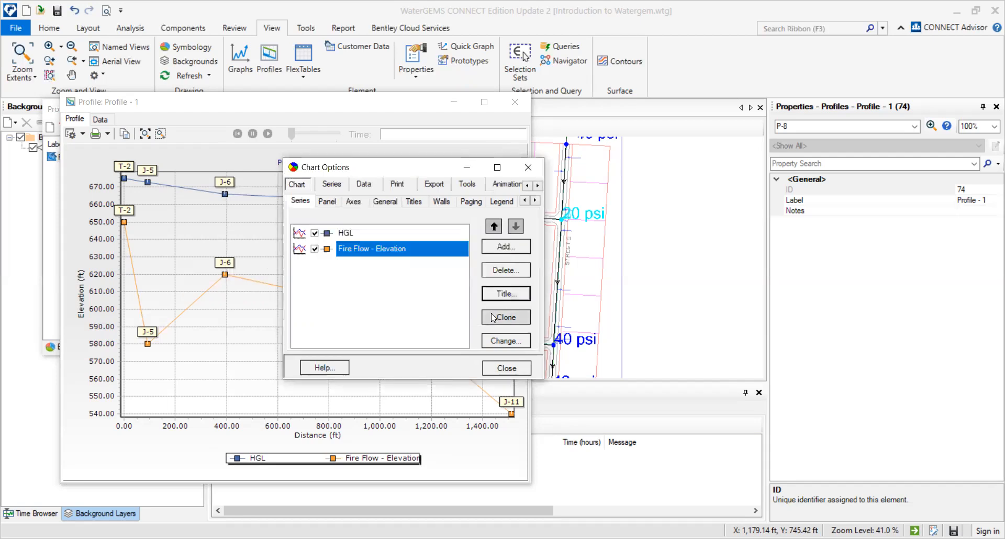
{"action": "left_click", "coordinate": [506, 317]}
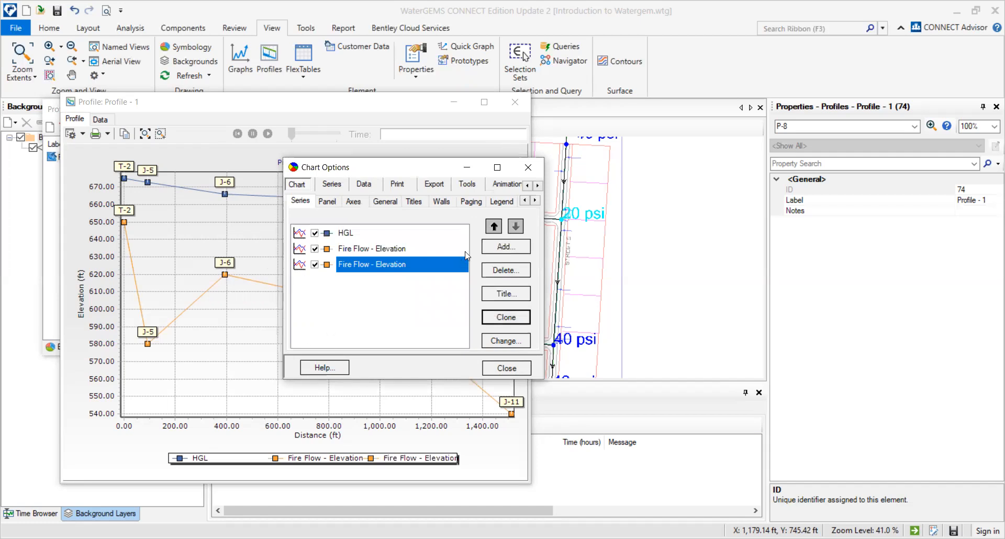
{"action": "left_click", "coordinate": [492, 276]}
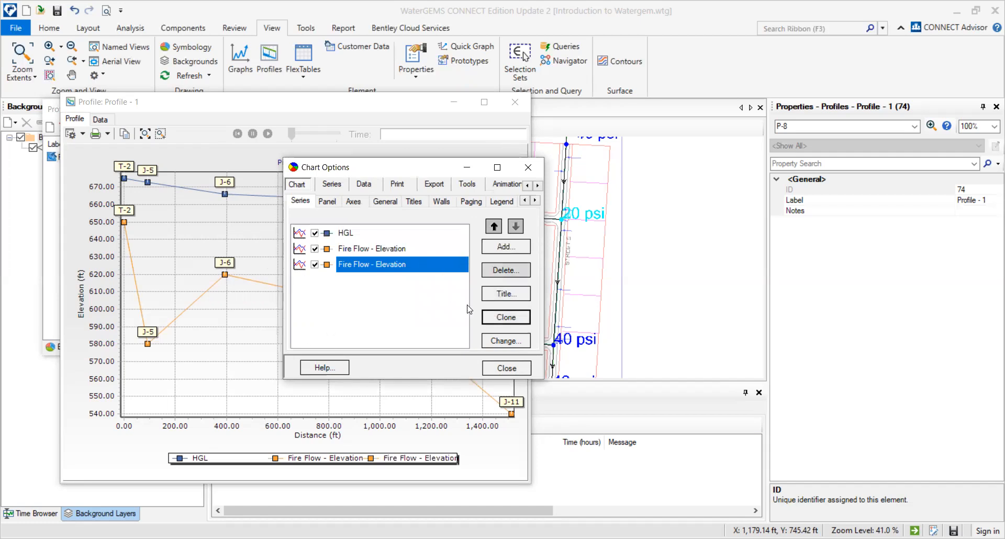
{"action": "left_click", "coordinate": [482, 318]}
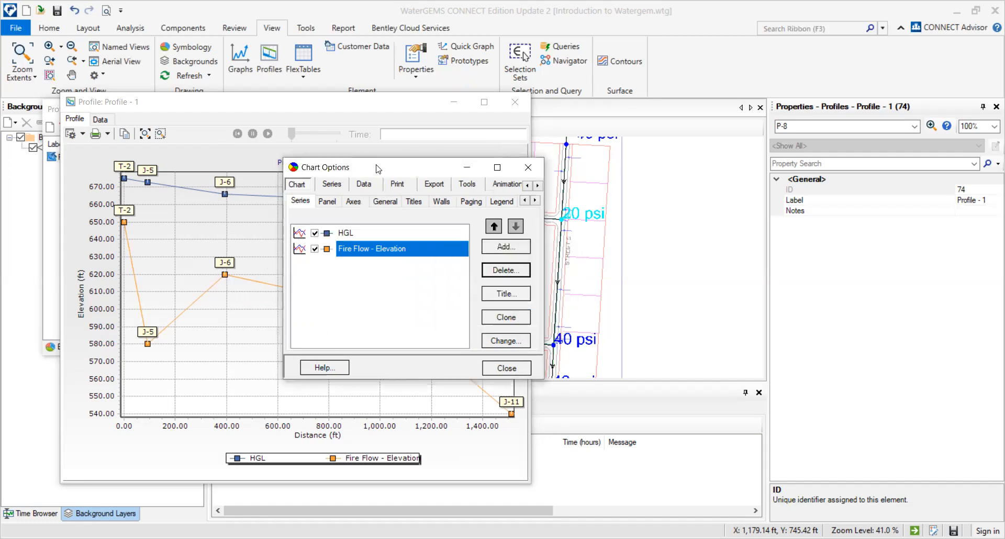
- Review the available series types and function categories for the Fire Flow - Elevation series and accept the standard Line type
{"action": "left_click", "coordinate": [495, 336]}
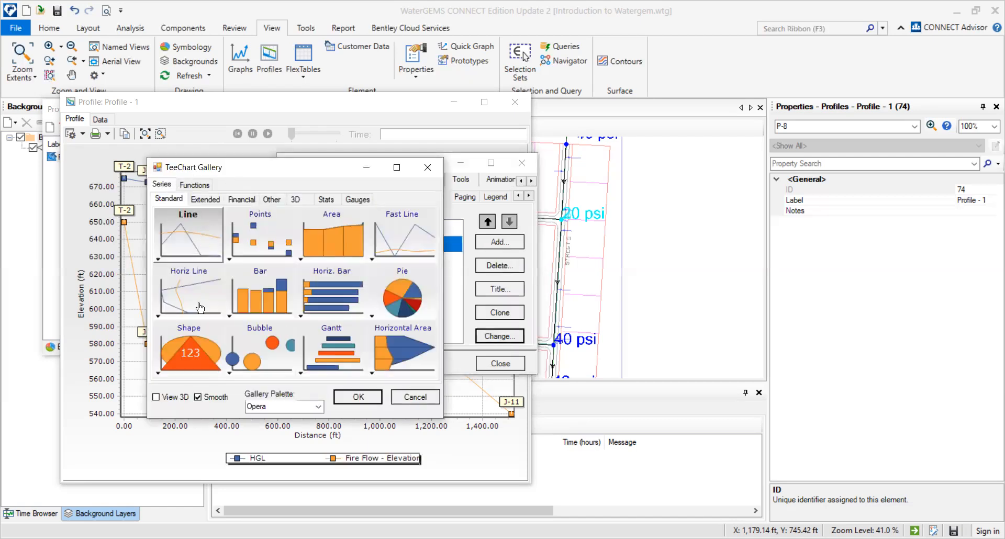
{"action": "left_click", "coordinate": [206, 199]}
{"action": "left_click", "coordinate": [242, 199]}
{"action": "left_click", "coordinate": [271, 199]}
{"action": "left_click", "coordinate": [296, 200]}
{"action": "left_click", "coordinate": [326, 199]}
{"action": "left_click", "coordinate": [357, 199]}
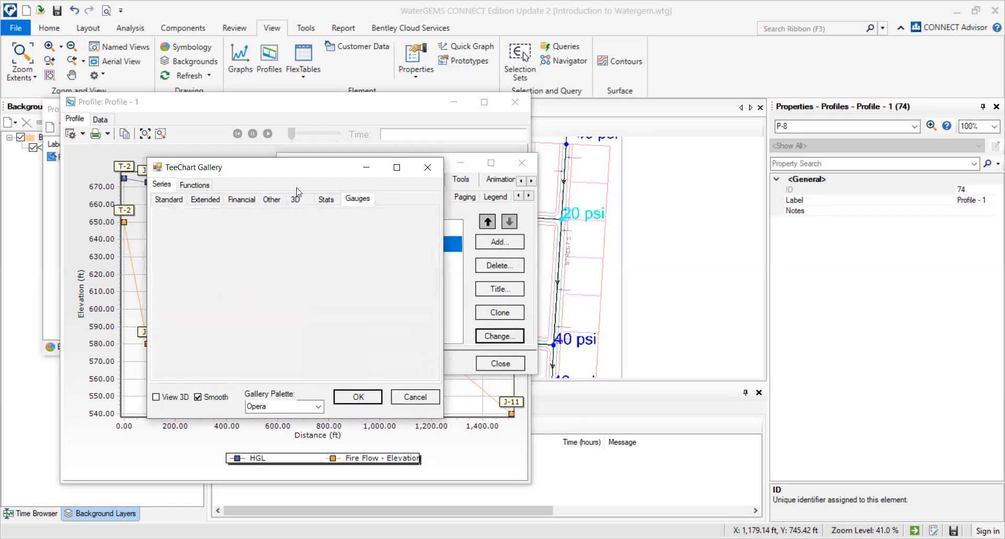
{"action": "left_click", "coordinate": [183, 186]}
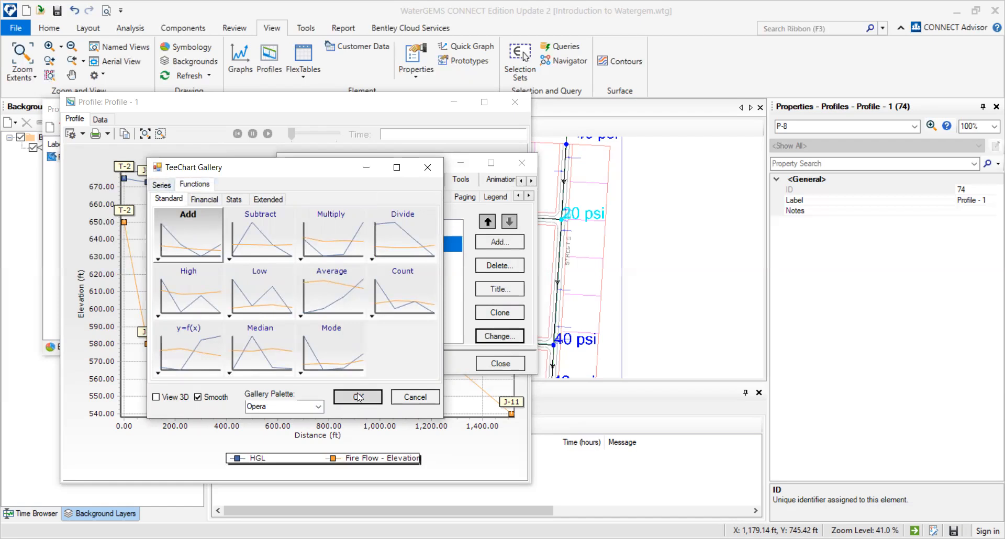
{"action": "left_click", "coordinate": [204, 200]}
{"action": "left_click", "coordinate": [234, 199]}
{"action": "left_click", "coordinate": [264, 200]}
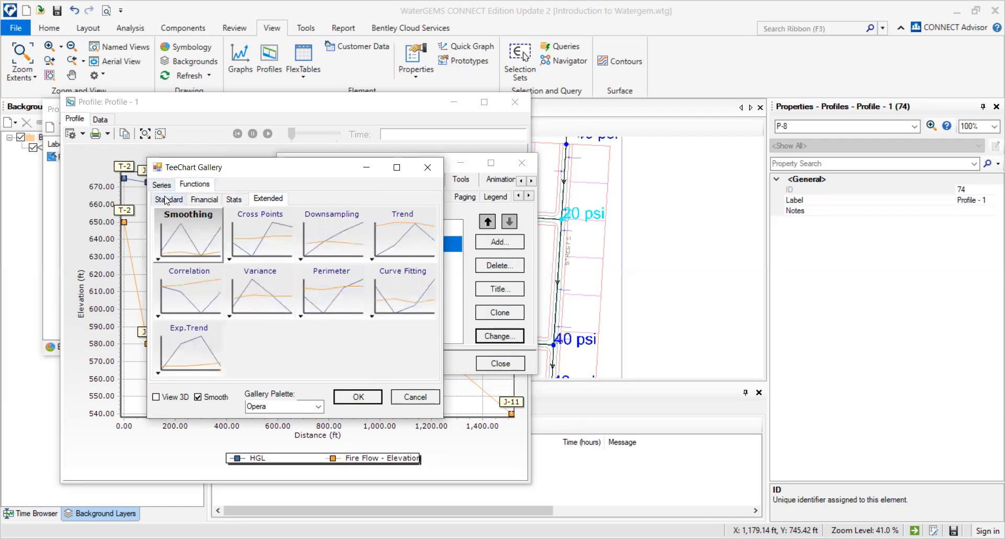
{"action": "left_click", "coordinate": [167, 200]}
{"action": "left_click", "coordinate": [162, 185]}
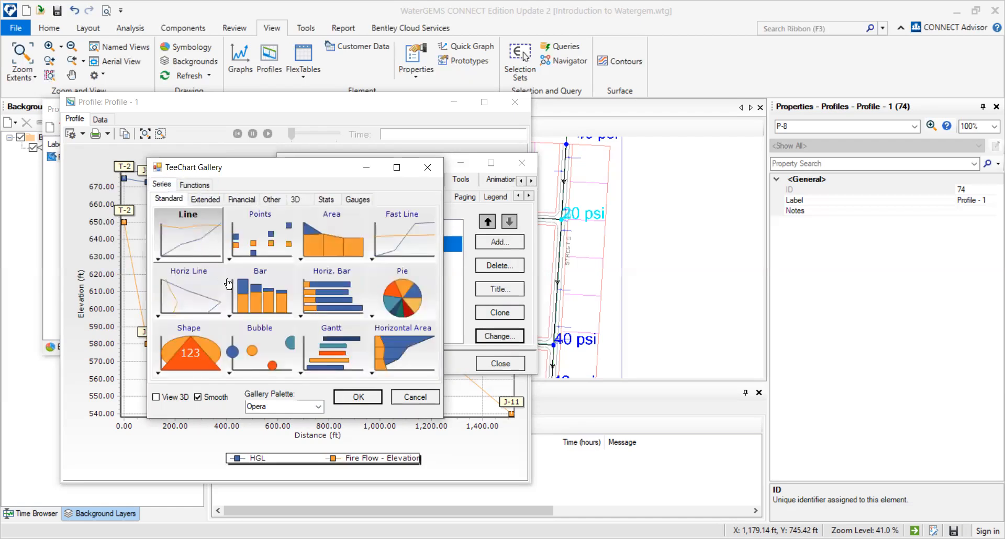
{"action": "left_click", "coordinate": [357, 397]}
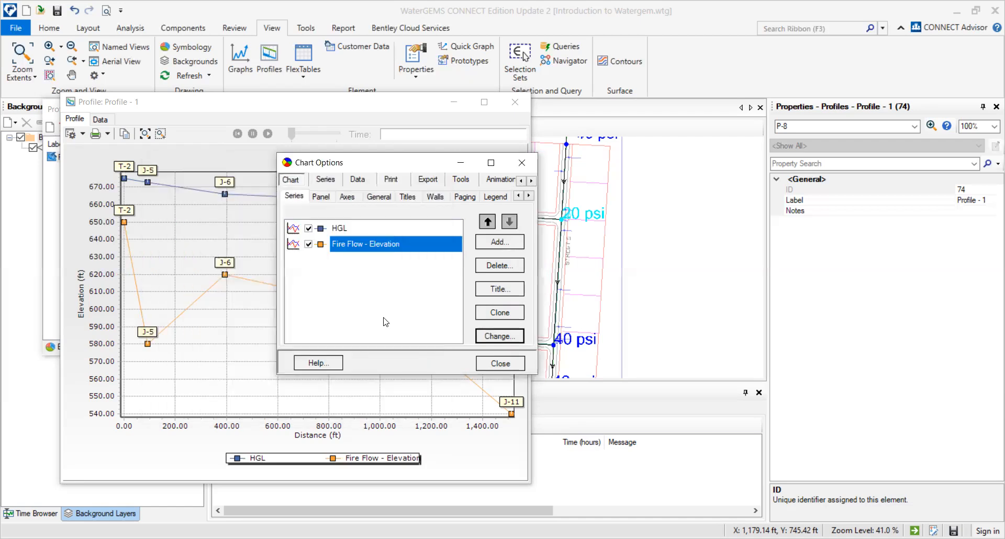
- Recheck the Standard, Financial, Stats and Extended chart functions for the Fire Flow - Elevation series without applying one
{"action": "left_click", "coordinate": [492, 336]}
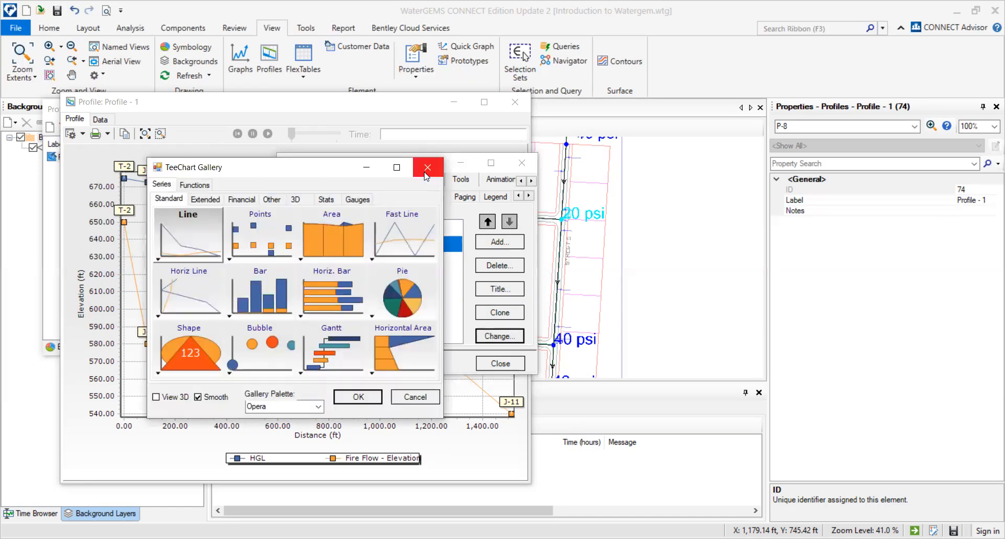
{"action": "left_click", "coordinate": [194, 184]}
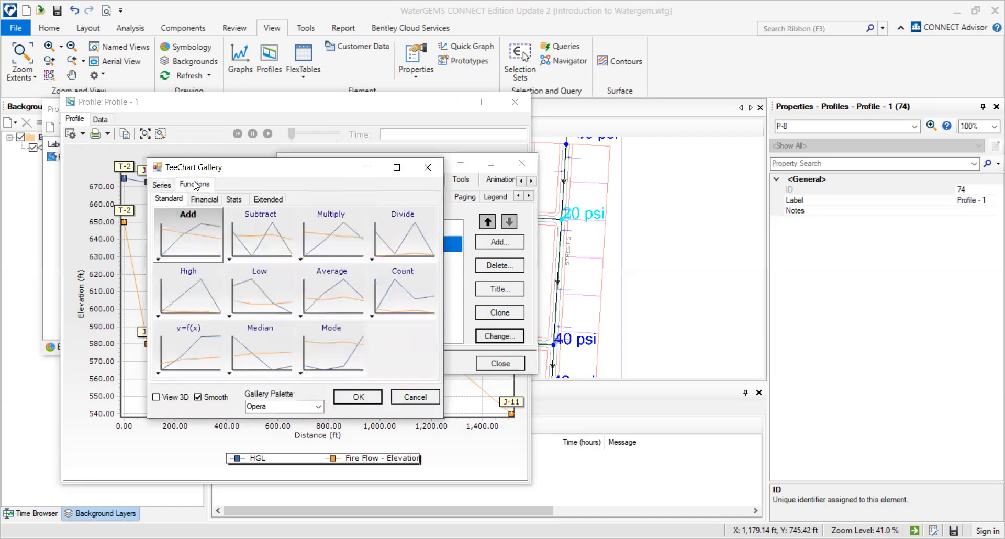
{"action": "left_click", "coordinate": [204, 200]}
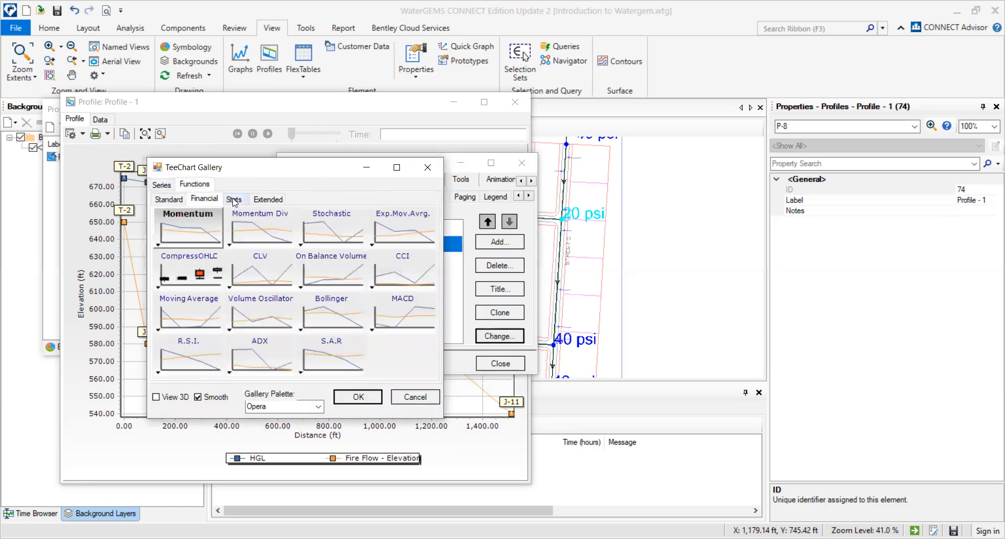
{"action": "left_click", "coordinate": [234, 200]}
{"action": "left_click", "coordinate": [268, 198]}
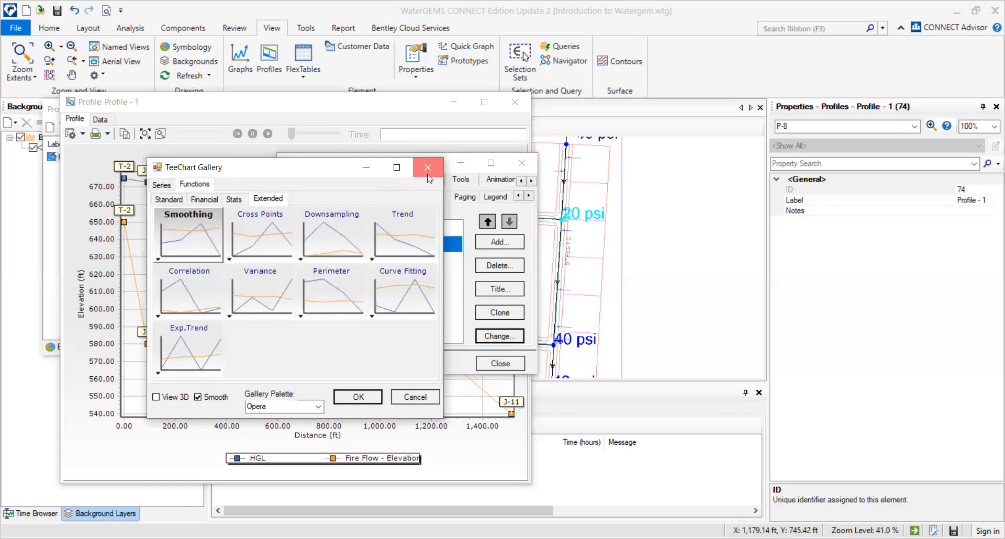
{"action": "key", "text": "Escape"}
- Set the outer bevel colour of the profile chart's panel border to orange, keeping the chart in view
{"action": "left_click", "coordinate": [322, 196]}
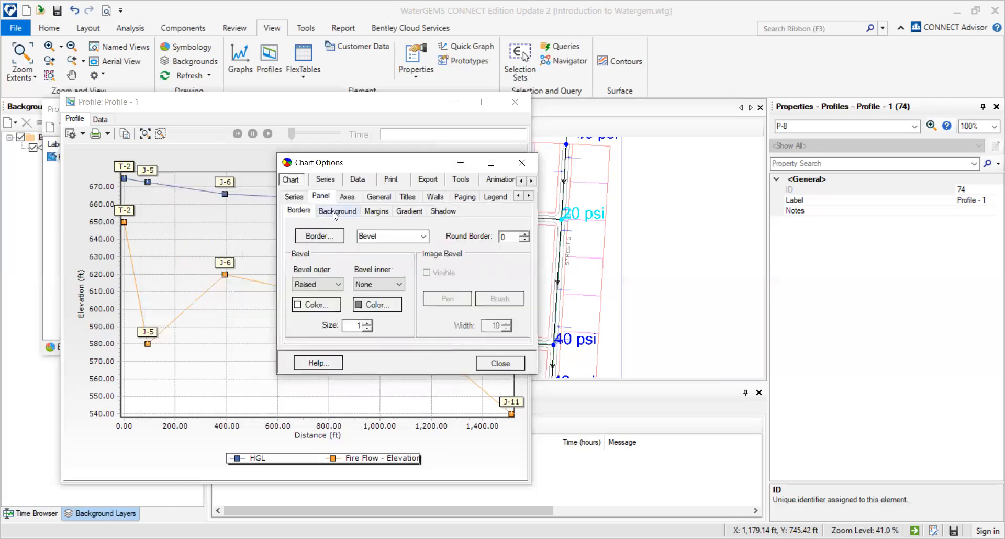
{"action": "left_click", "coordinate": [328, 237]}
{"action": "left_click_drag", "start_coordinate": [478, 140], "coordinate": [478, 141]}
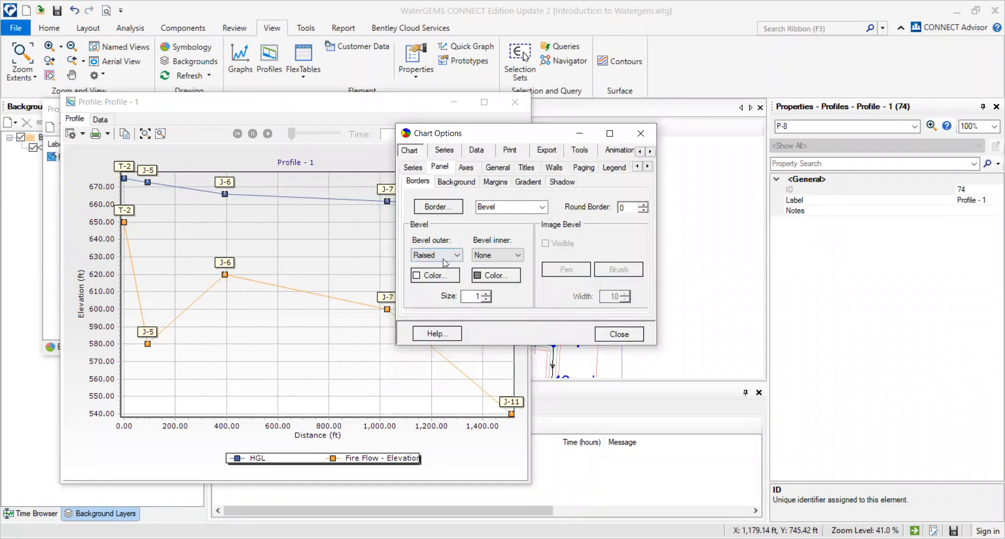
{"action": "left_click", "coordinate": [435, 276]}
{"action": "left_click", "coordinate": [497, 205]}
{"action": "left_click", "coordinate": [514, 319]}
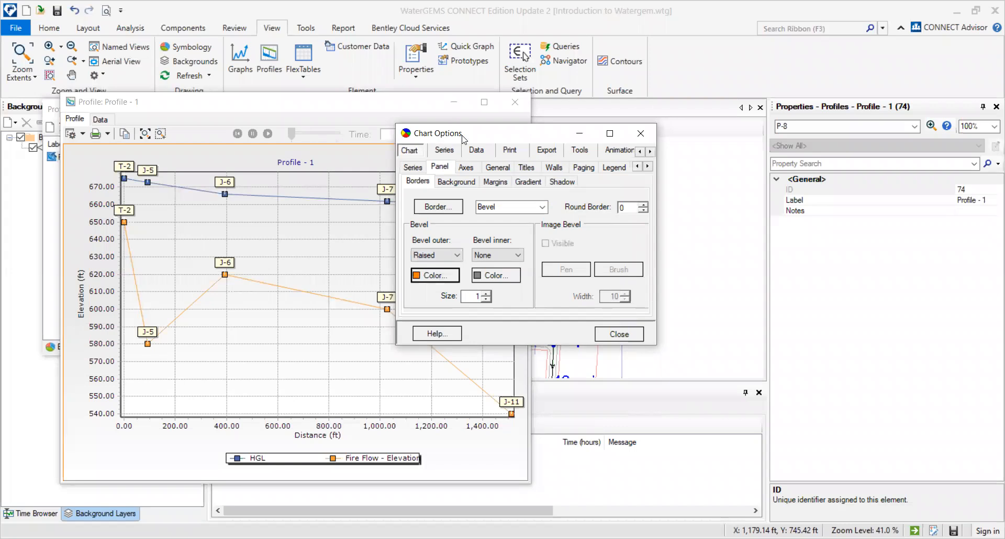
{"action": "left_click_drag", "start_coordinate": [560, 129], "coordinate": [659, 117]}
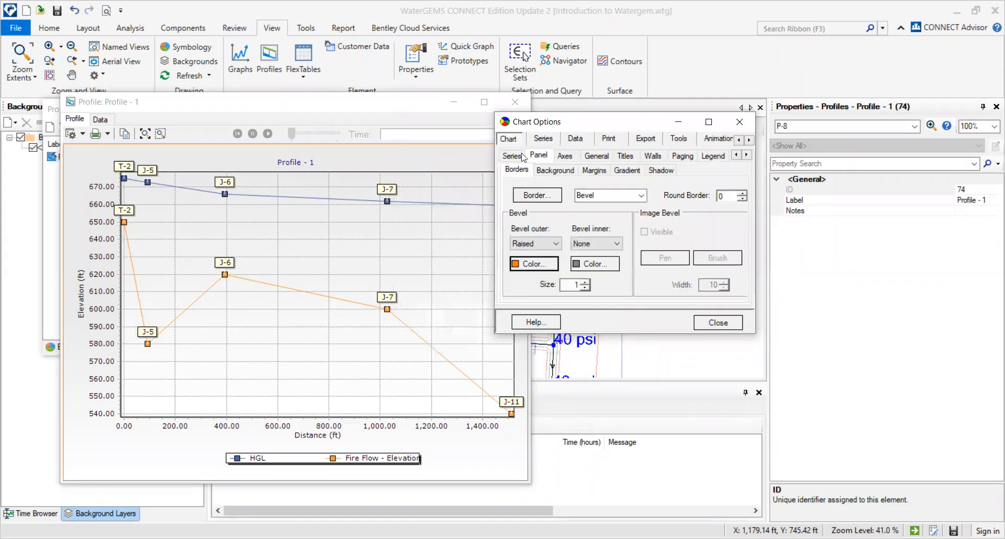
- Set the chart panel's inner bevel to Lowered with a dark green colour
{"action": "left_click", "coordinate": [590, 267]}
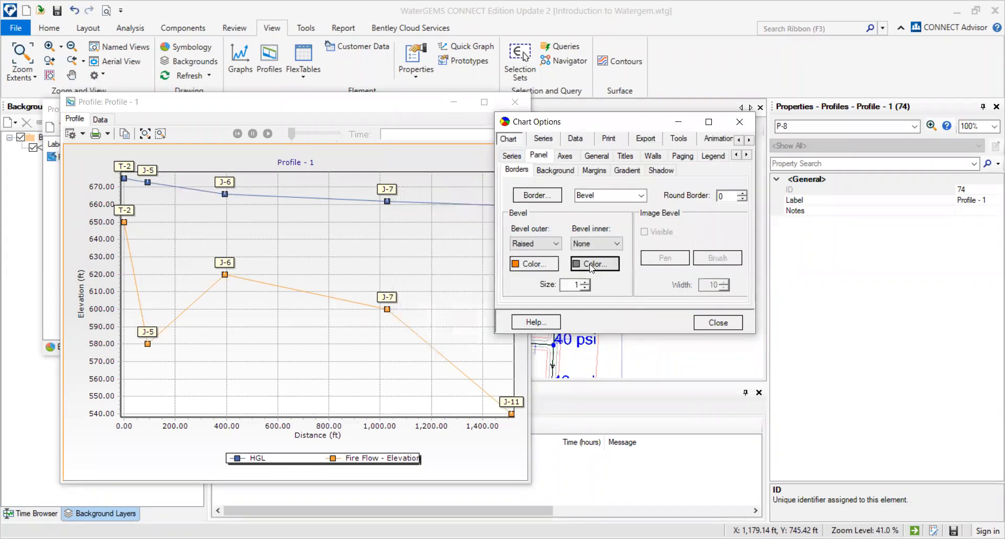
{"action": "left_click", "coordinate": [626, 220]}
{"action": "left_click", "coordinate": [619, 307]}
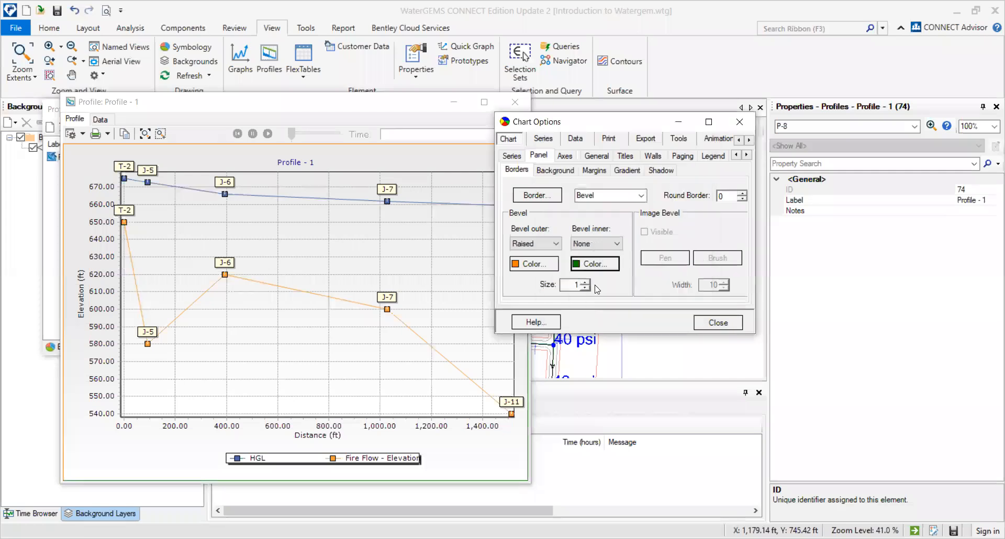
{"action": "left_click", "coordinate": [593, 265]}
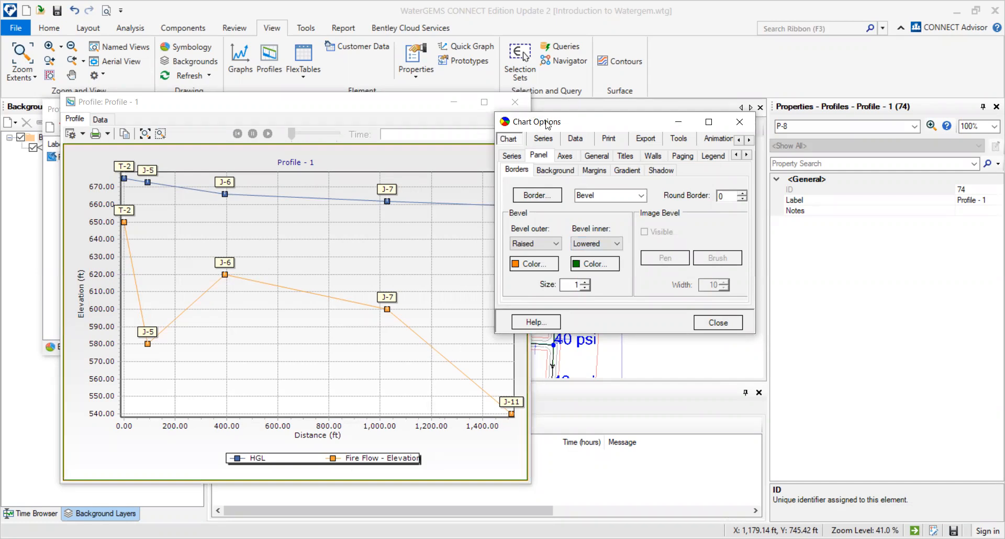
{"action": "left_click_drag", "start_coordinate": [547, 123], "coordinate": [607, 101]}
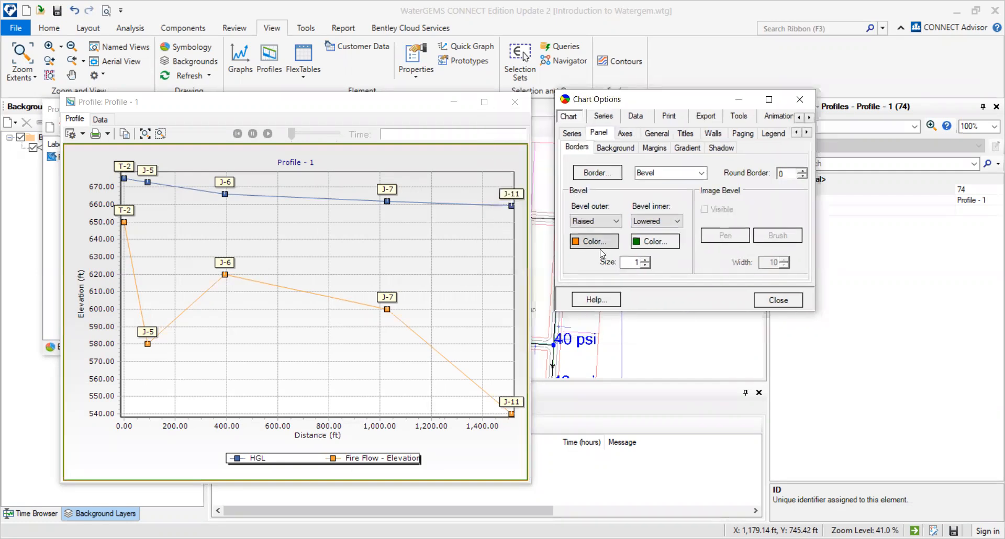
- Make the chart panel's border line visible and colour it blue
{"action": "left_click", "coordinate": [602, 178]}
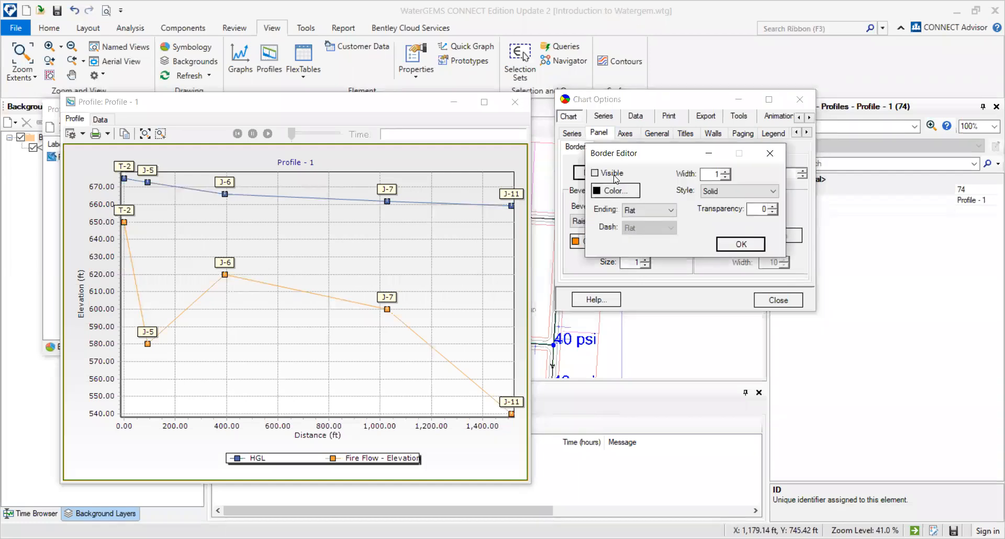
{"action": "left_click", "coordinate": [726, 247]}
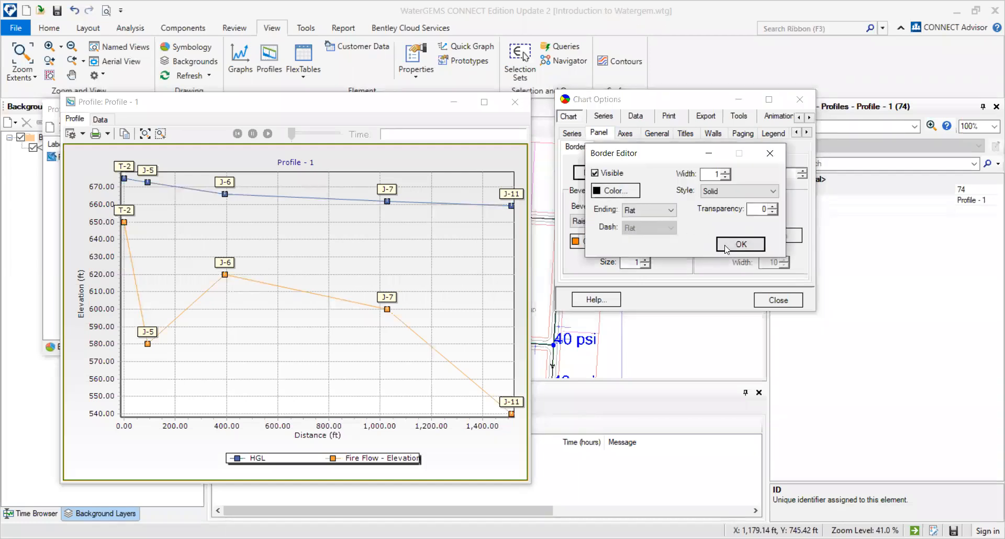
{"action": "left_click", "coordinate": [606, 178]}
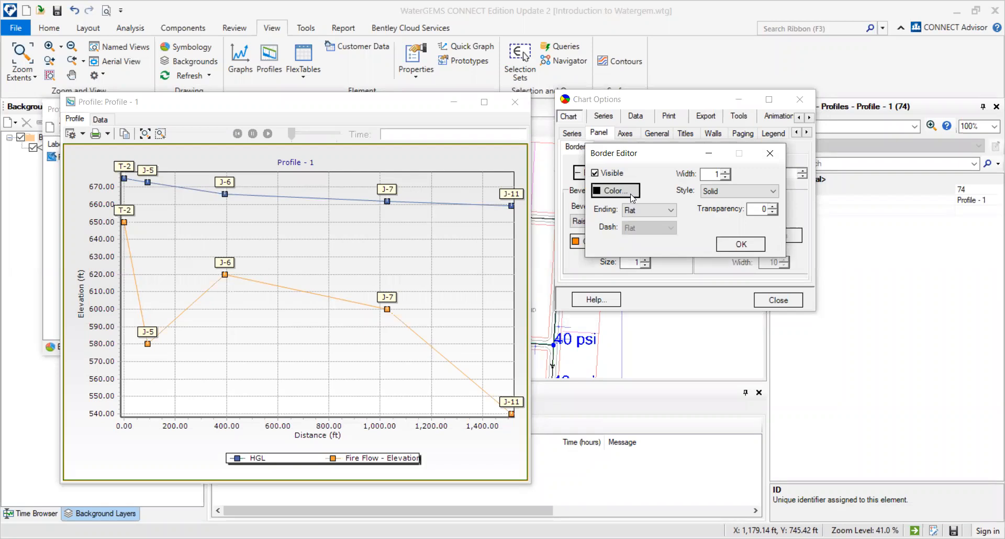
{"action": "left_click", "coordinate": [632, 193]}
{"action": "left_click", "coordinate": [717, 180]}
{"action": "left_click", "coordinate": [681, 283]}
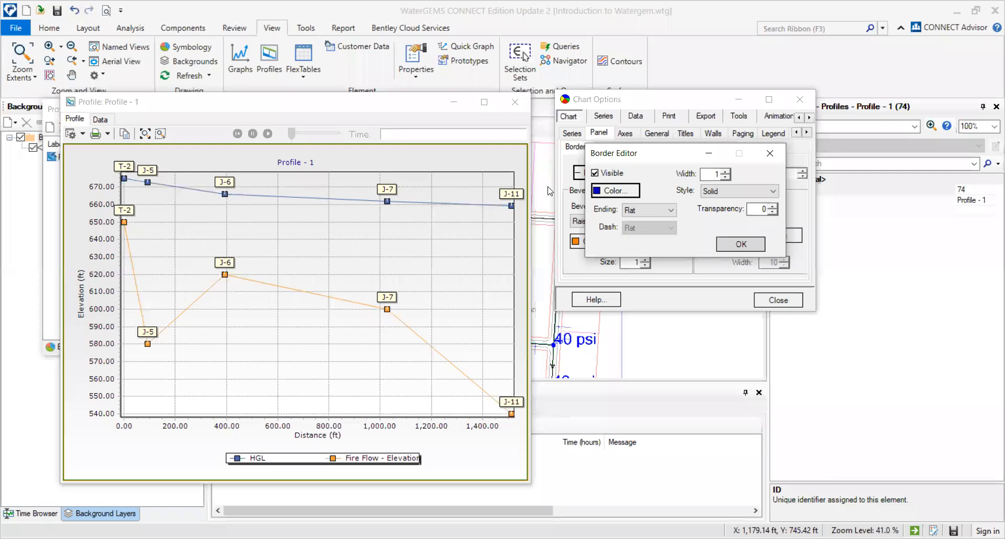
{"action": "key", "text": "Return"}
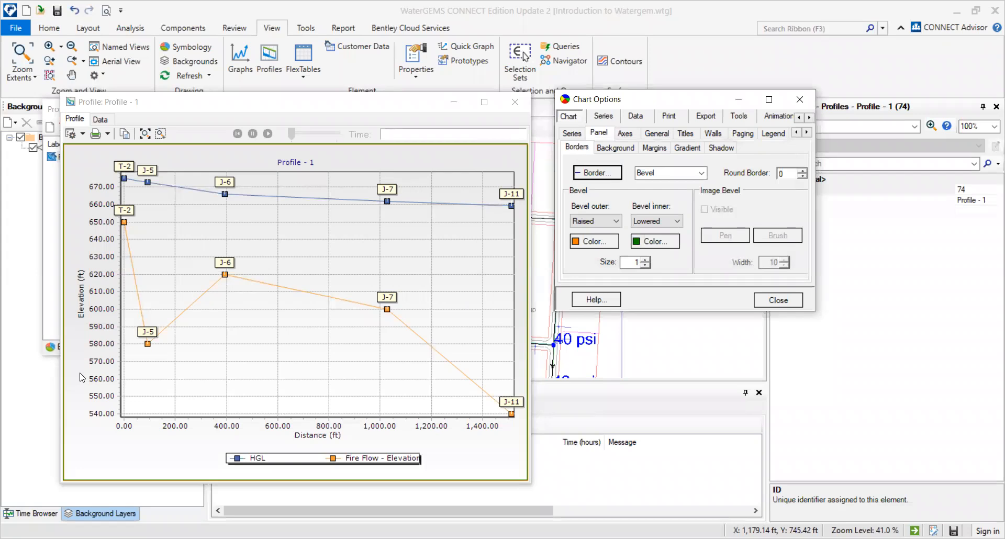
{"action": "left_click", "coordinate": [702, 175]}
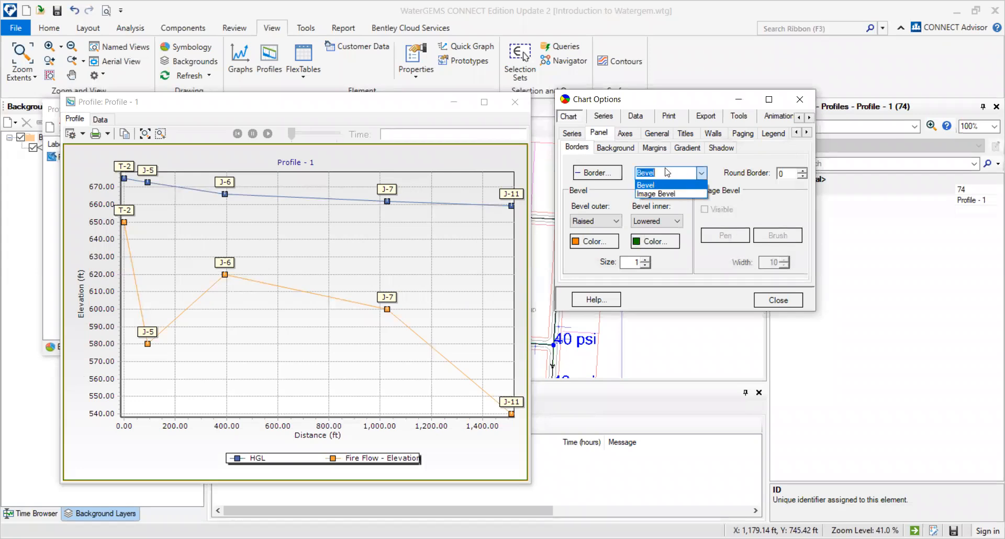
{"action": "left_click", "coordinate": [599, 174]}
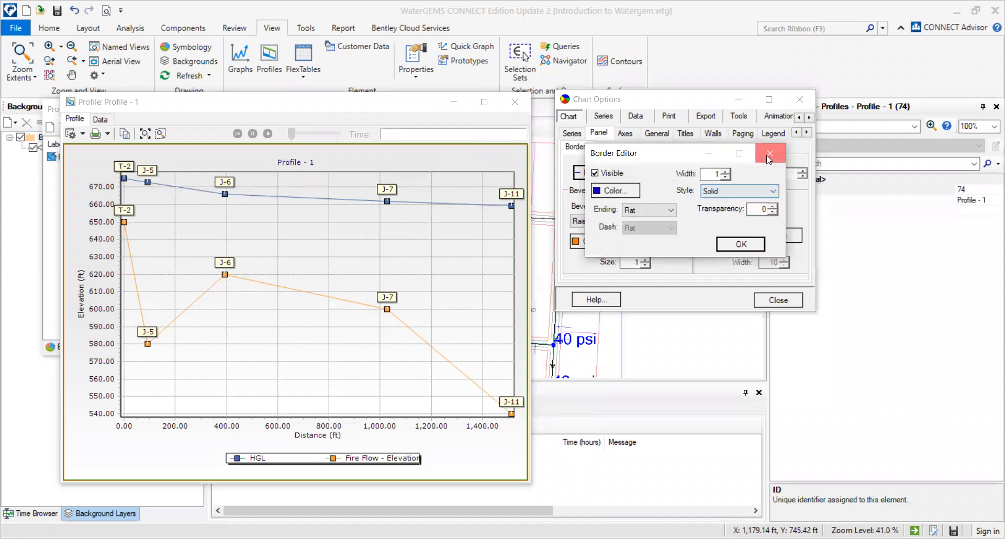
{"action": "left_click", "coordinate": [766, 155]}
- Examine the scale and title settings of the chart's axes, including the title style and text of the Depth Bottom and Bottom axes
{"action": "left_click", "coordinate": [626, 134]}
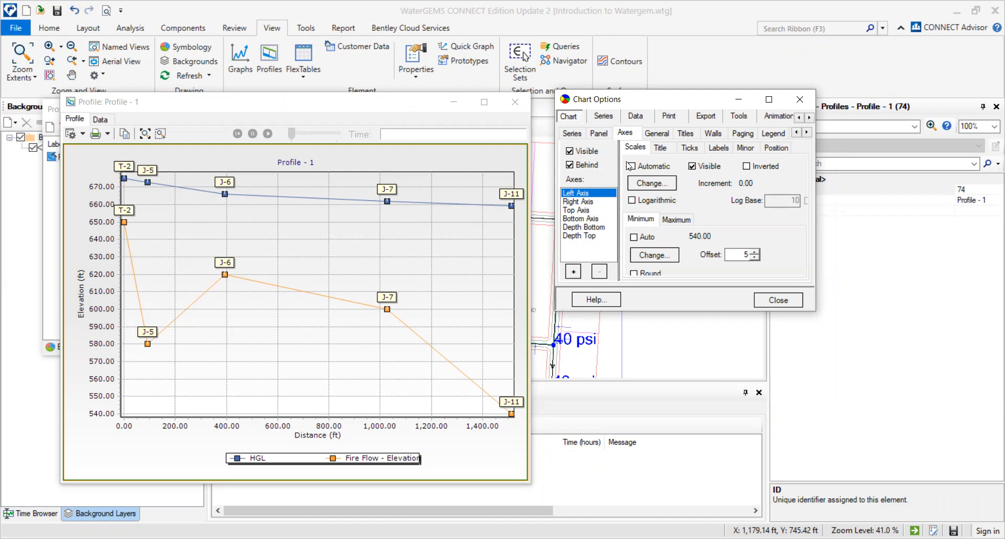
{"action": "left_click", "coordinate": [587, 201]}
{"action": "left_click", "coordinate": [587, 219]}
{"action": "left_click", "coordinate": [587, 226]}
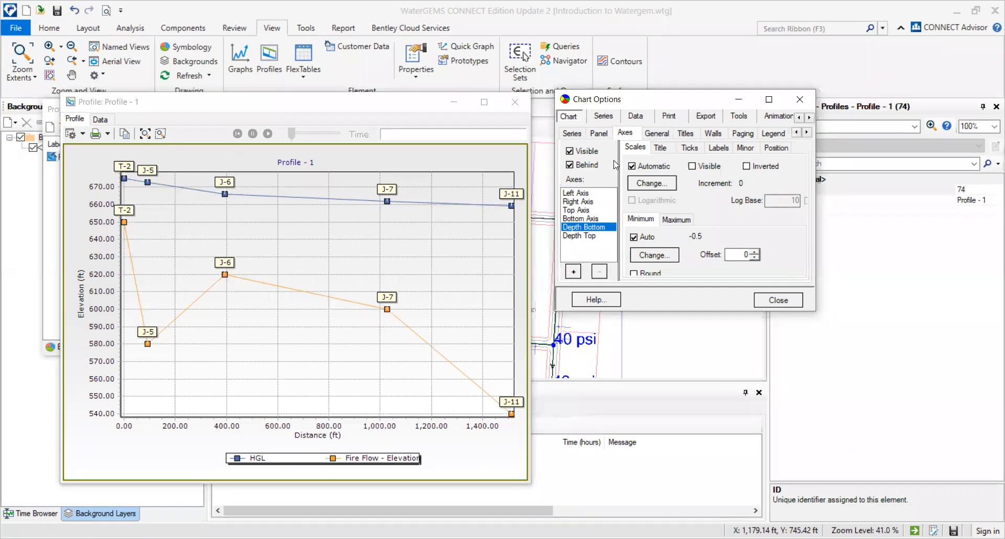
{"action": "left_click", "coordinate": [659, 149]}
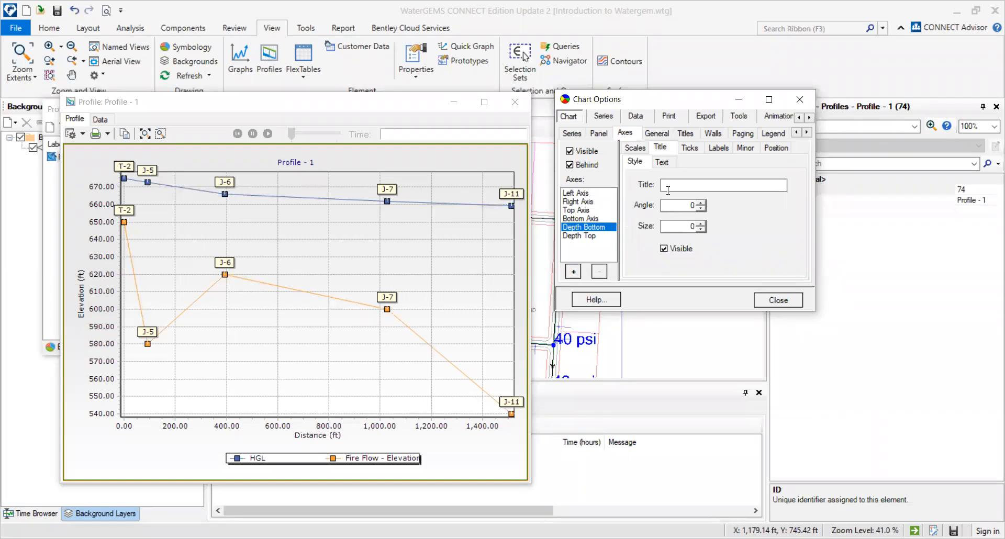
{"action": "left_click", "coordinate": [662, 163]}
{"action": "left_click", "coordinate": [637, 164]}
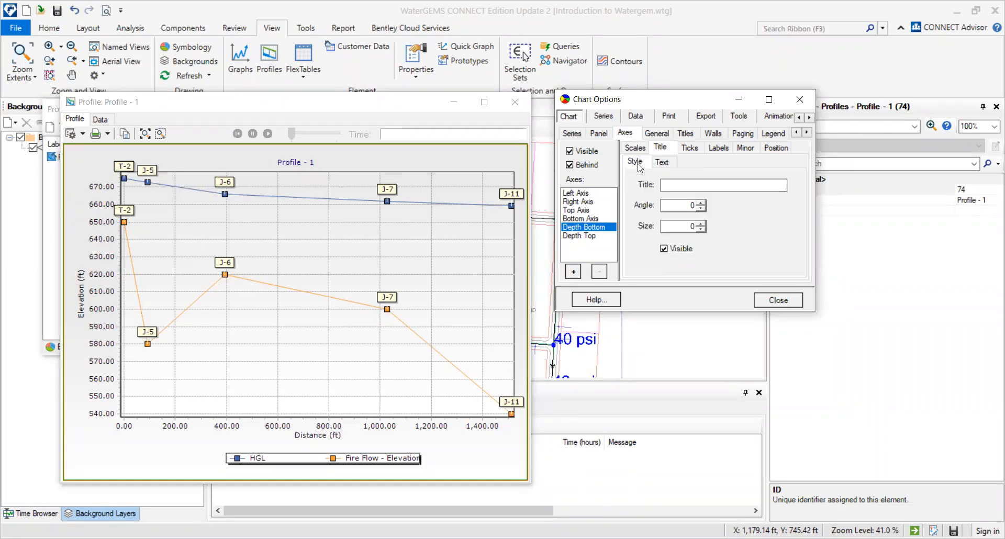
{"action": "left_click", "coordinate": [588, 217]}
{"action": "left_click_drag", "start_coordinate": [700, 184], "coordinate": [667, 184]}
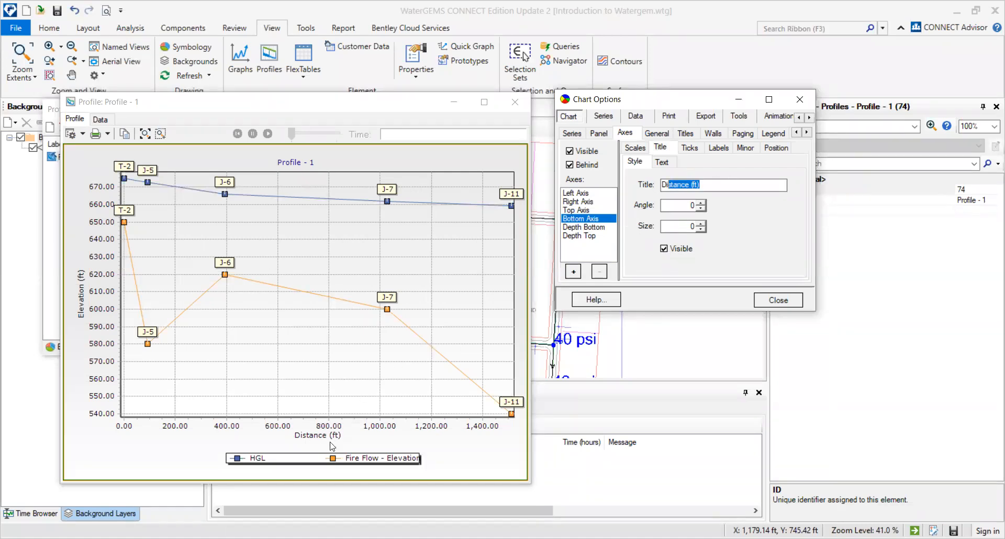
{"action": "left_click", "coordinate": [661, 162]}
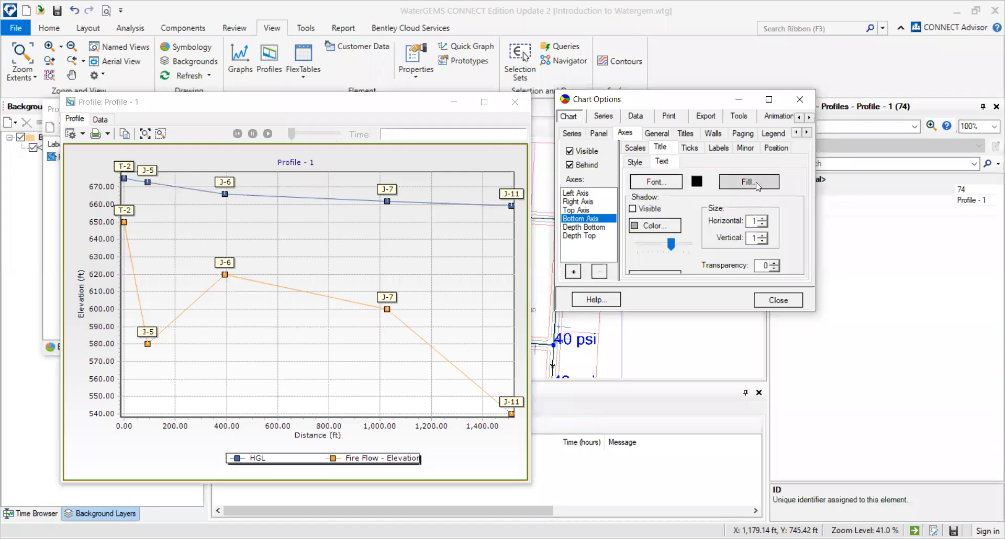
- Change the Bottom Axis line colour to dark yellow in the axis's tick settings
{"action": "left_click", "coordinate": [689, 148]}
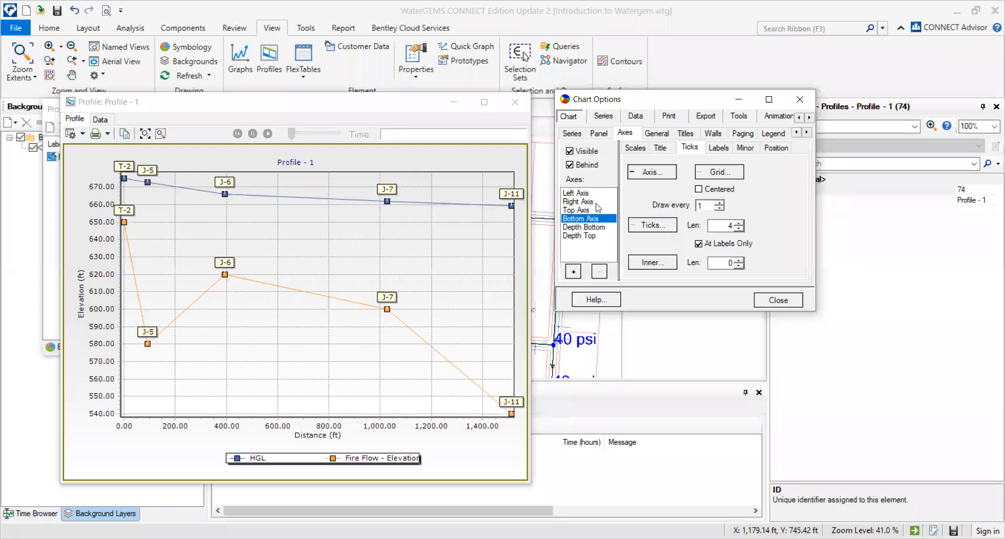
{"action": "left_click", "coordinate": [646, 175]}
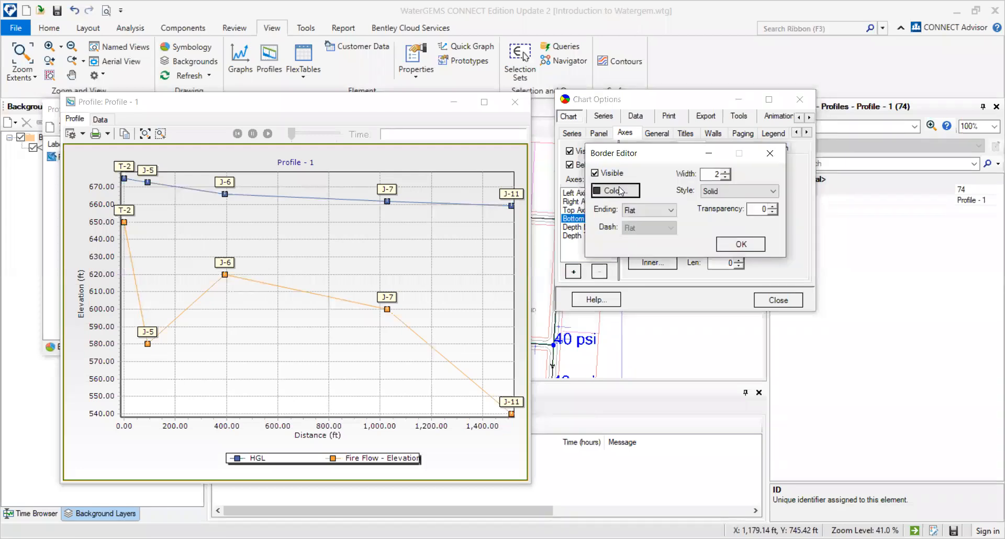
{"action": "left_click", "coordinate": [618, 186]}
{"action": "left_click", "coordinate": [680, 282]}
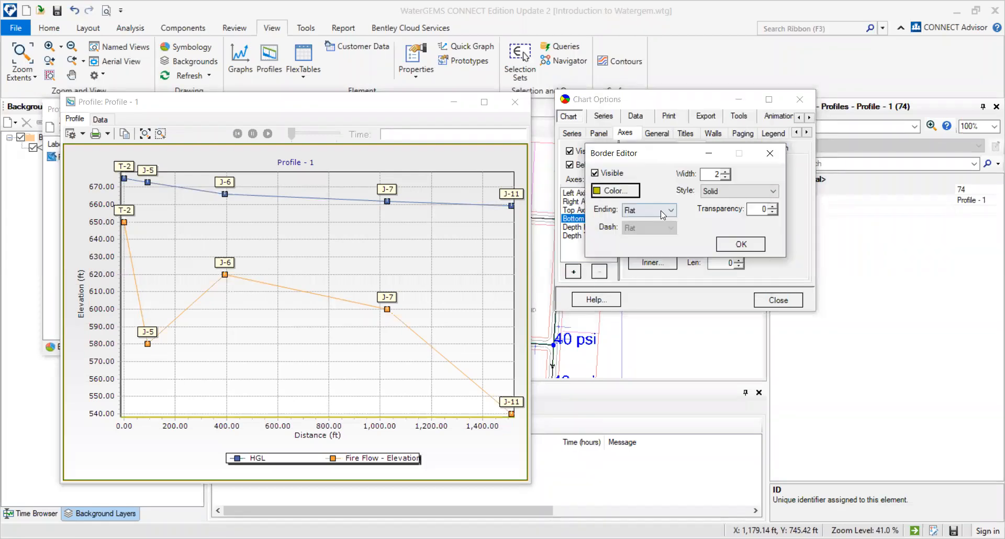
{"action": "left_click", "coordinate": [728, 246]}
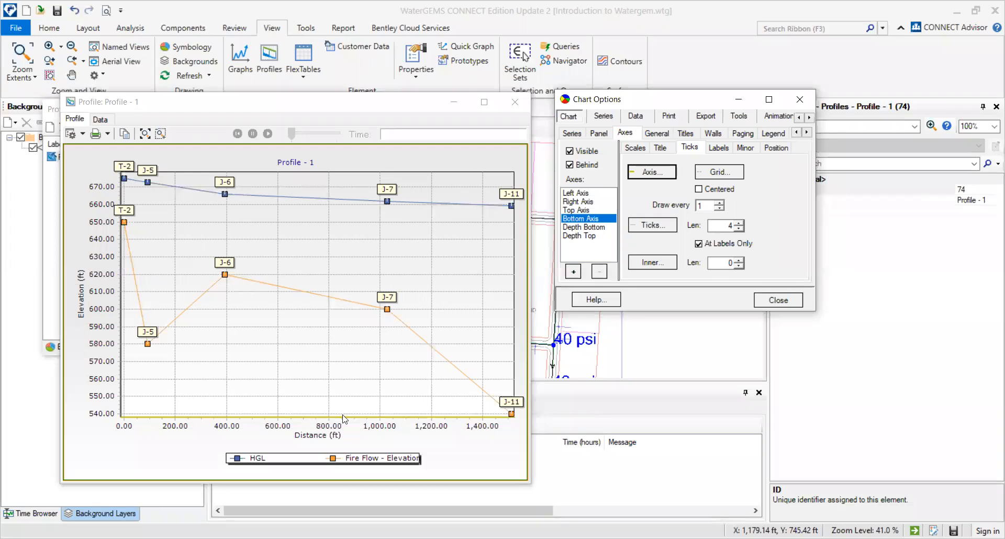
- Change the line colour of the Bottom Axis tick marks
{"action": "left_click", "coordinate": [663, 226]}
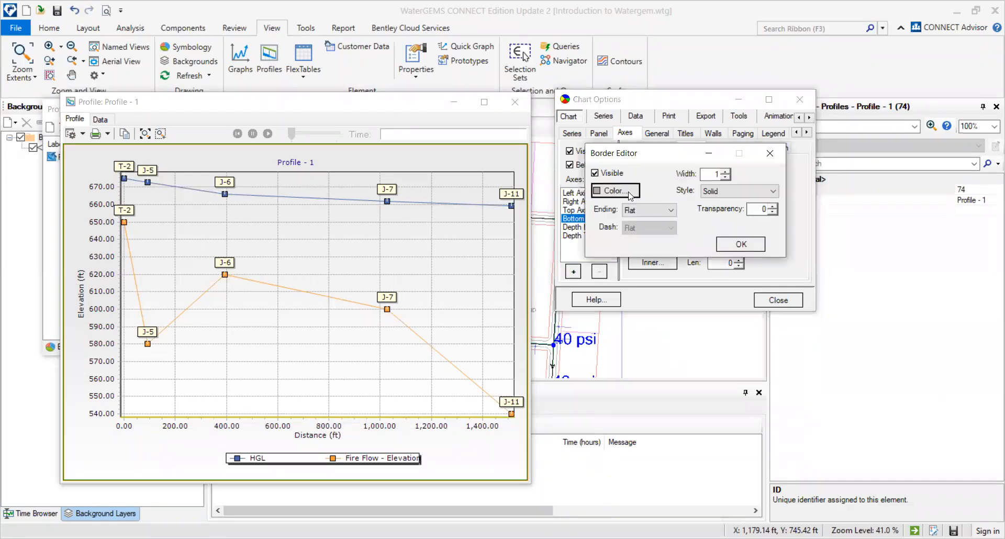
{"action": "left_click", "coordinate": [631, 197]}
{"action": "left_click", "coordinate": [684, 181]}
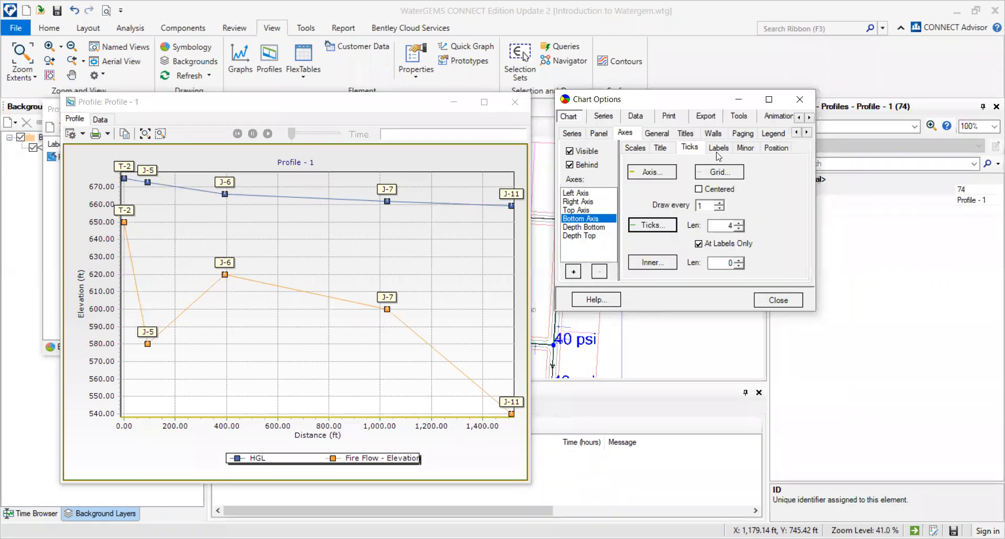
- Examine the Bottom Axis label, minor and position settings, and the chart's legend, paging, walls, titles and general settings
{"action": "left_click", "coordinate": [719, 150]}
{"action": "left_click", "coordinate": [746, 148]}
{"action": "left_click", "coordinate": [773, 149]}
{"action": "left_click", "coordinate": [773, 134]}
{"action": "left_click", "coordinate": [743, 133]}
{"action": "left_click", "coordinate": [715, 134]}
{"action": "left_click", "coordinate": [686, 134]}
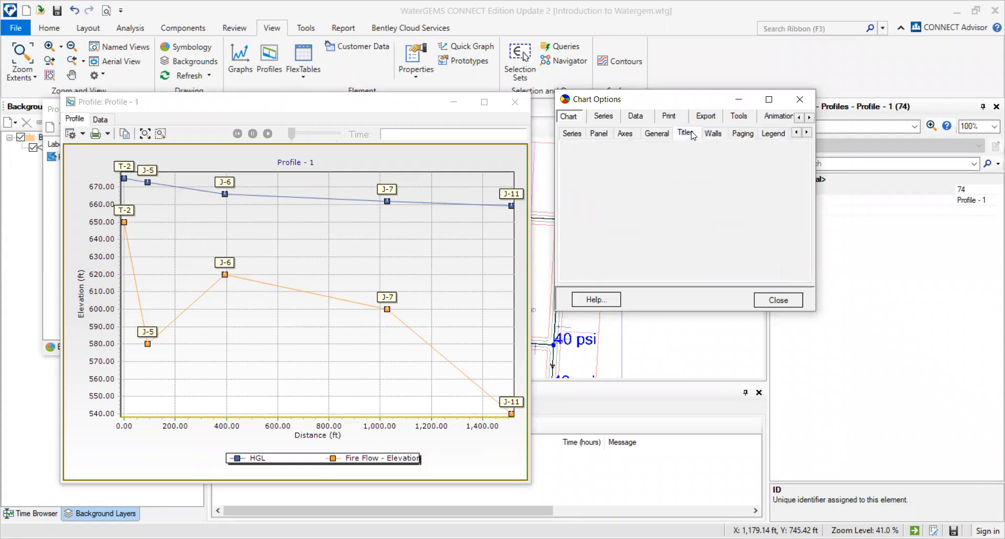
{"action": "left_click", "coordinate": [659, 135]}
{"action": "left_click", "coordinate": [625, 134]}
- Examine the chart's data table of X, Y and label values and its print setup
{"action": "left_click", "coordinate": [608, 118]}
{"action": "left_click", "coordinate": [635, 119]}
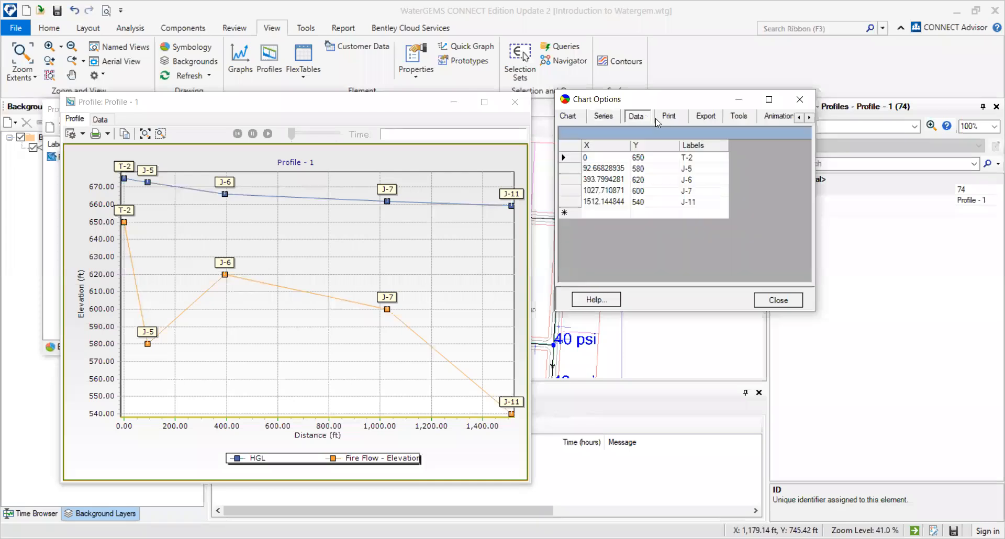
{"action": "left_click", "coordinate": [666, 118]}
{"action": "left_click", "coordinate": [638, 118]}
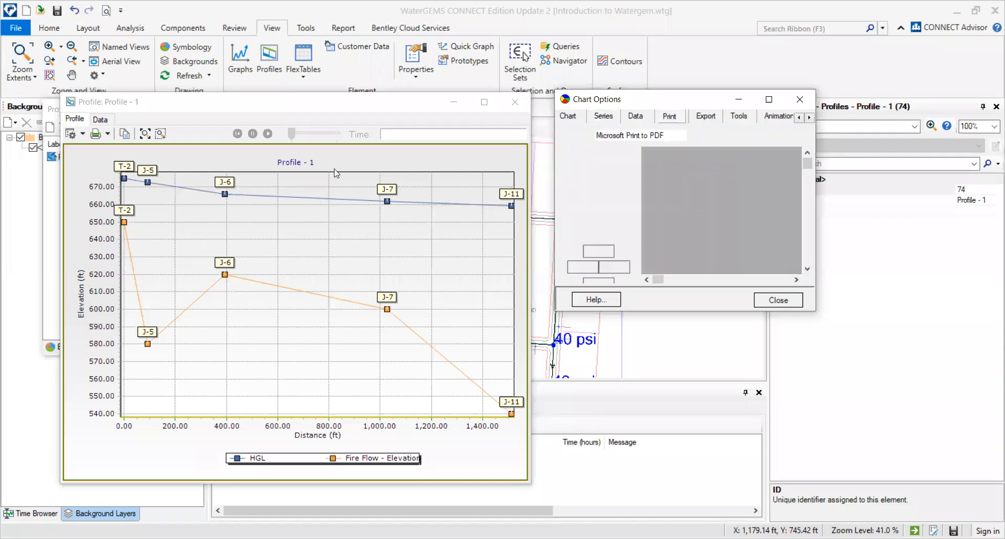
{"action": "left_click", "coordinate": [669, 118]}
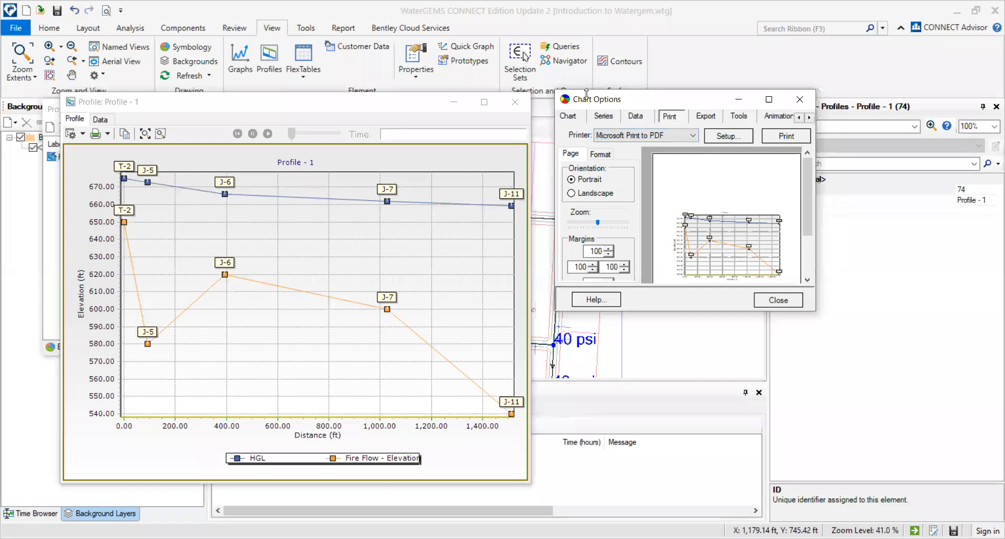
{"action": "left_click", "coordinate": [639, 118]}
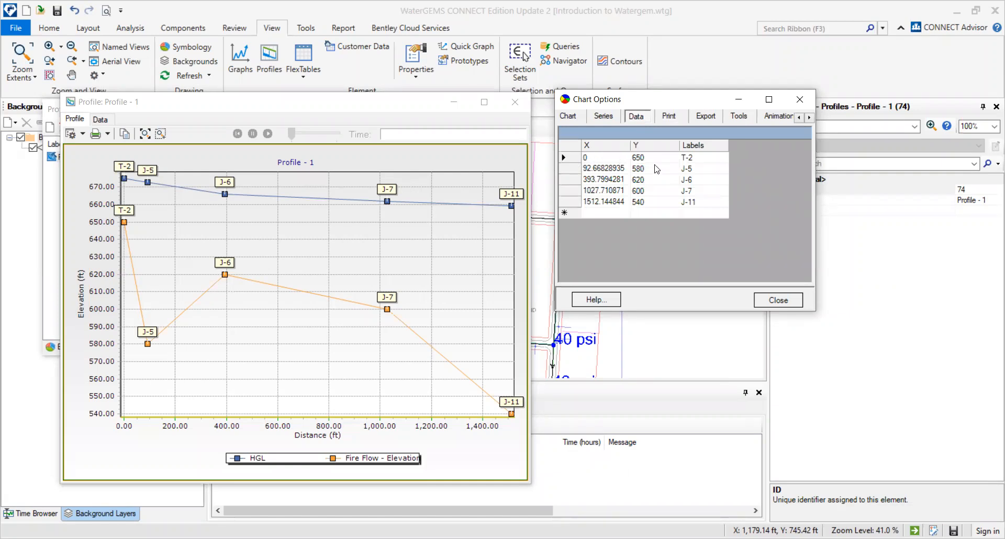
{"action": "left_click", "coordinate": [609, 118]}
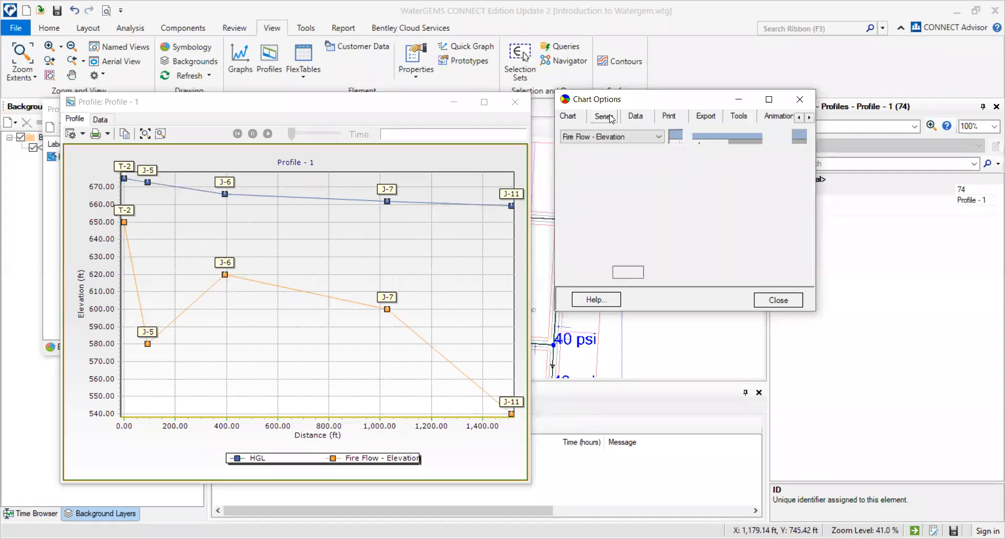
{"action": "left_click", "coordinate": [636, 120]}
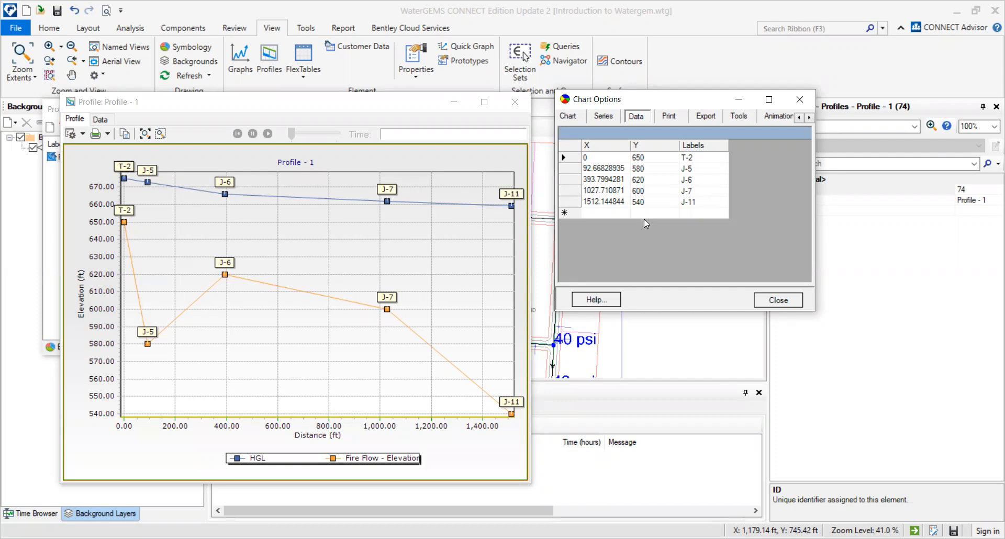
- Examine the format settings of the HGL and Fire Flow - Elevation series and the available picture export formats
{"action": "left_click", "coordinate": [605, 122]}
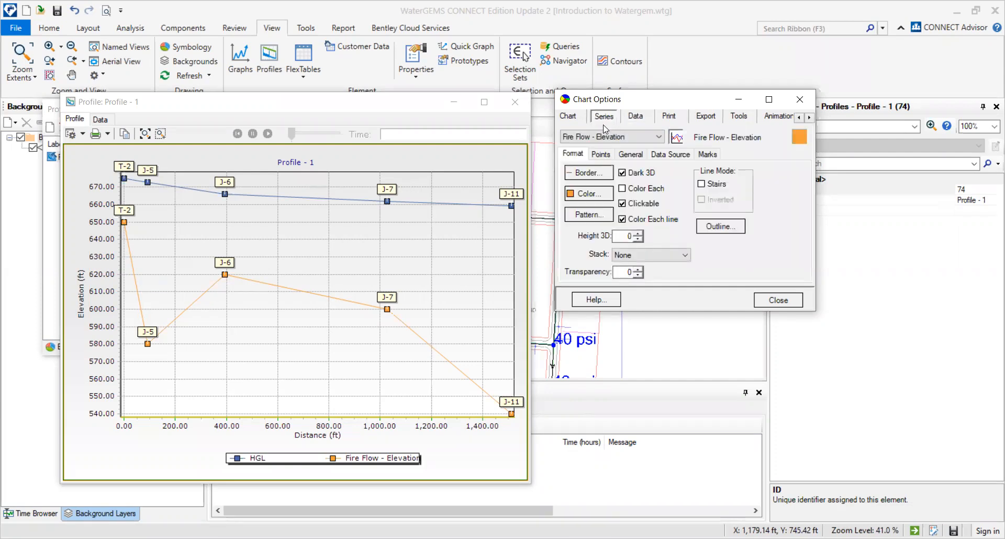
{"action": "left_click", "coordinate": [604, 134]}
{"action": "left_click", "coordinate": [593, 161]}
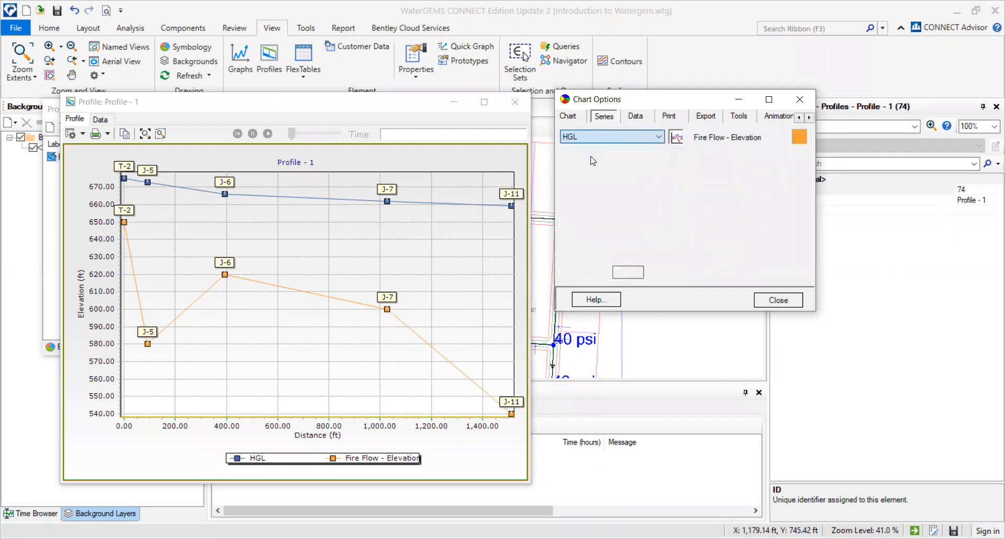
{"action": "left_click", "coordinate": [628, 137]}
{"action": "left_click", "coordinate": [619, 152]}
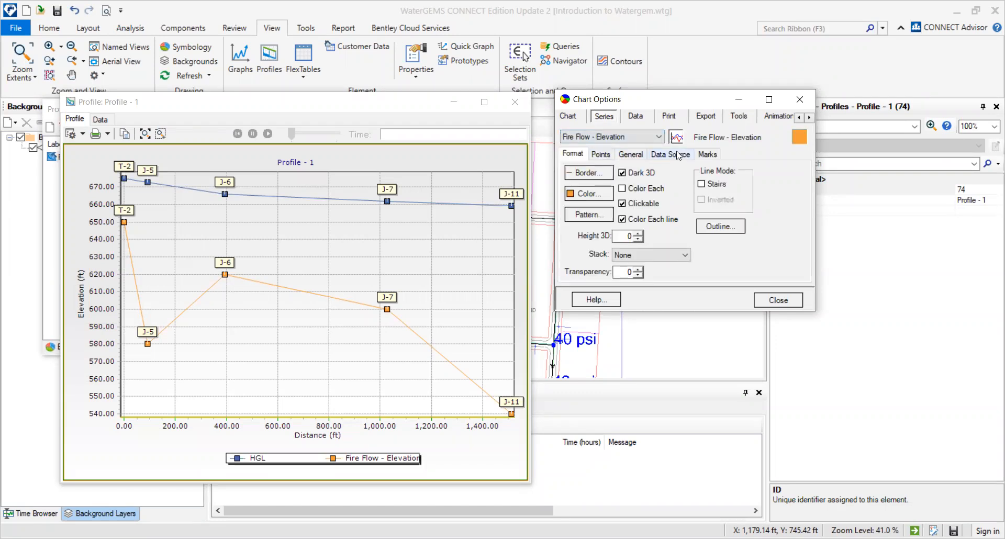
{"action": "left_click", "coordinate": [713, 122]}
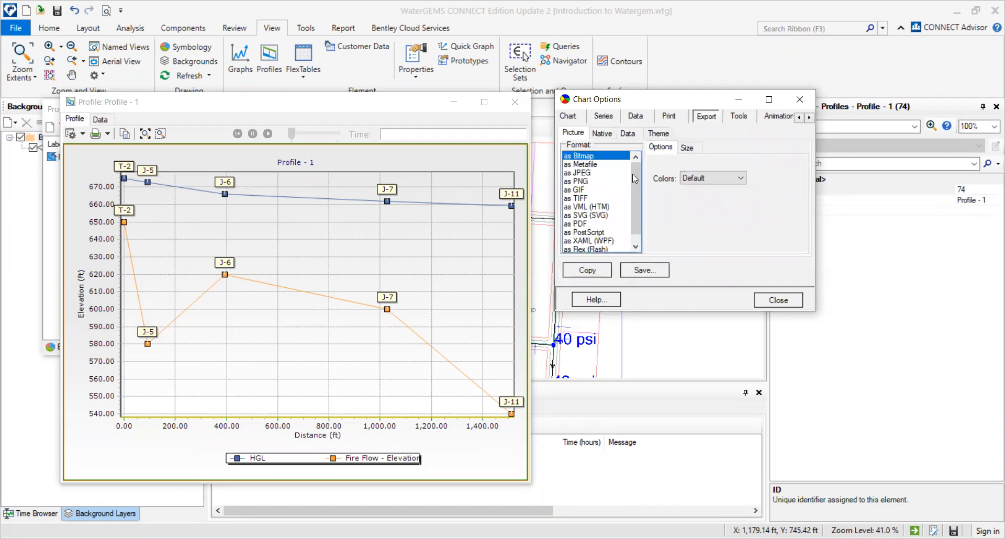
{"action": "left_click_drag", "start_coordinate": [635, 188], "coordinate": [635, 174]}
- Add an Extra Legend tool to the chart and assign it to the HGL series
{"action": "left_click", "coordinate": [744, 117]}
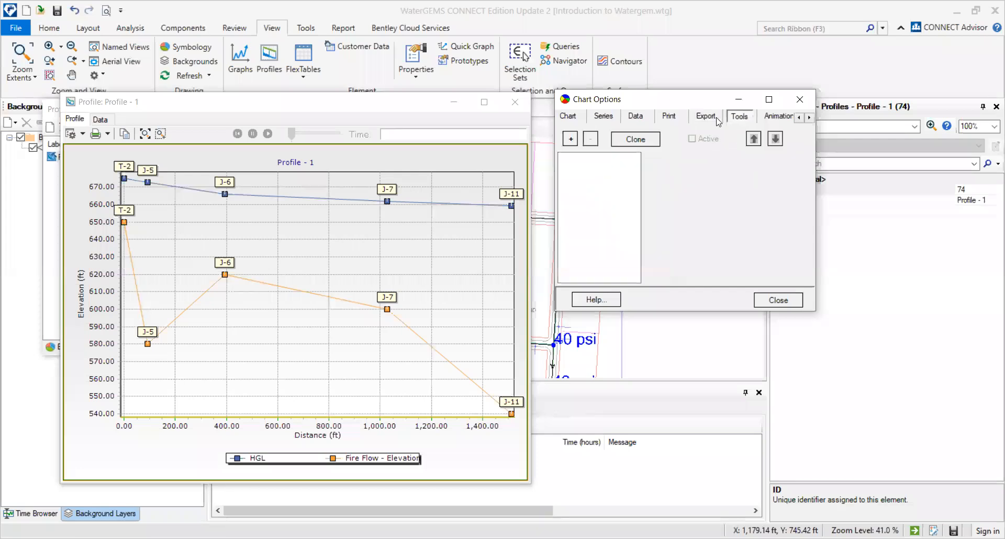
{"action": "left_click", "coordinate": [570, 139]}
{"action": "left_click", "coordinate": [529, 106]}
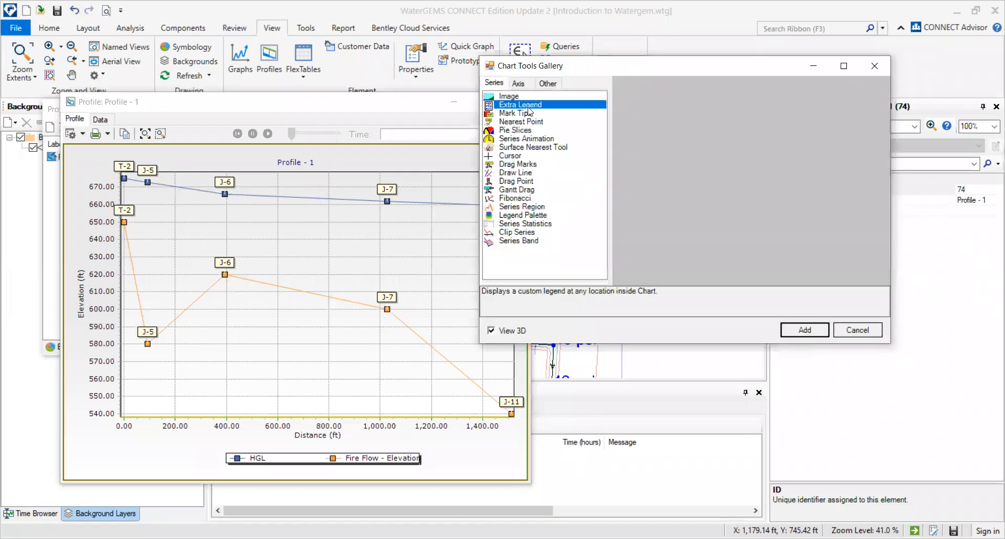
{"action": "left_click", "coordinate": [801, 330]}
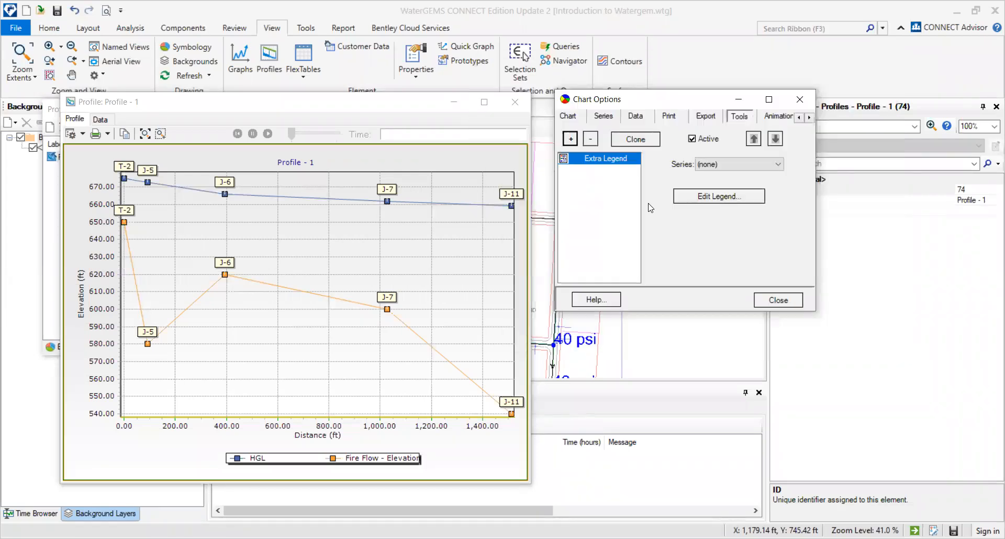
{"action": "left_click", "coordinate": [723, 163]}
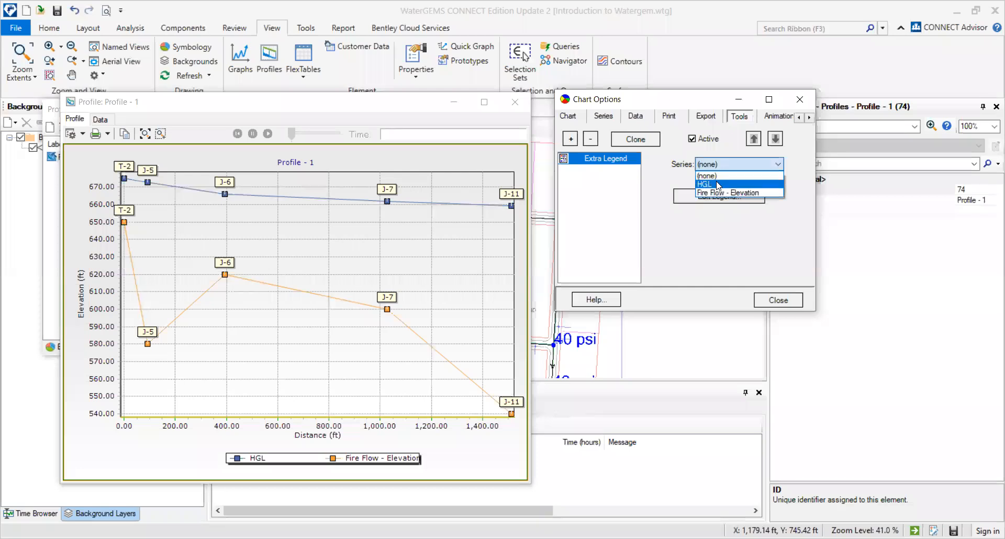
{"action": "left_click", "coordinate": [719, 185]}
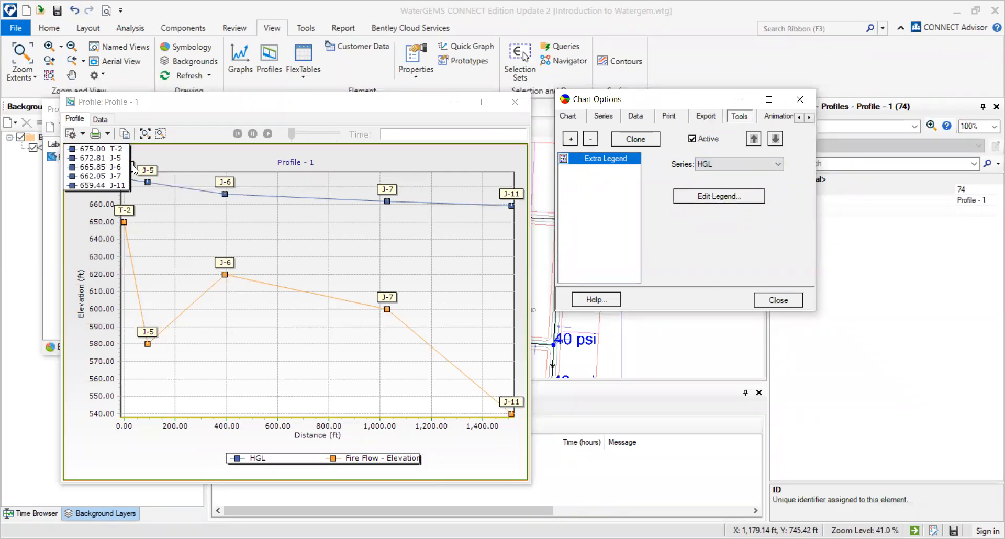
- Preview the Expand chart animation with and without the 3D view, without adding it
{"action": "left_click", "coordinate": [768, 120]}
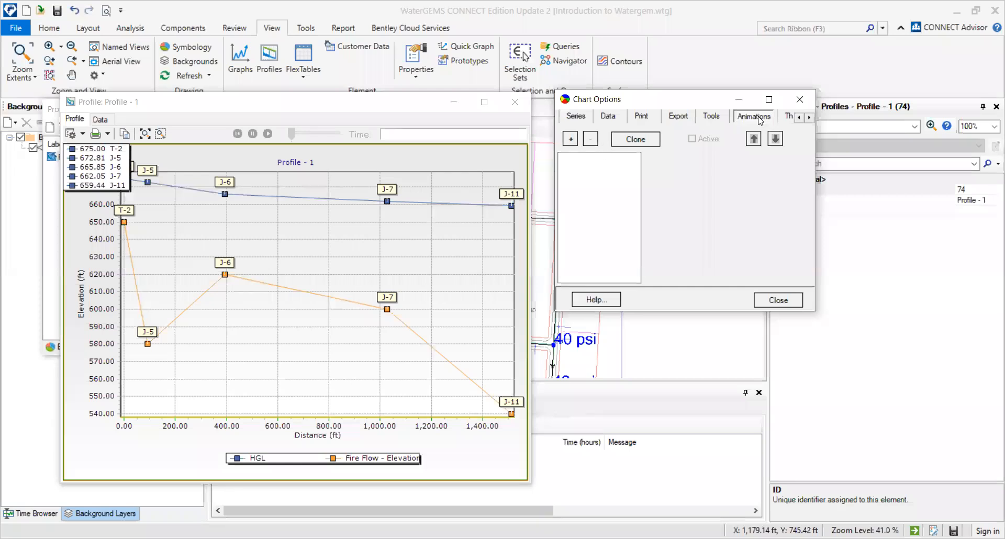
{"action": "left_click", "coordinate": [571, 139]}
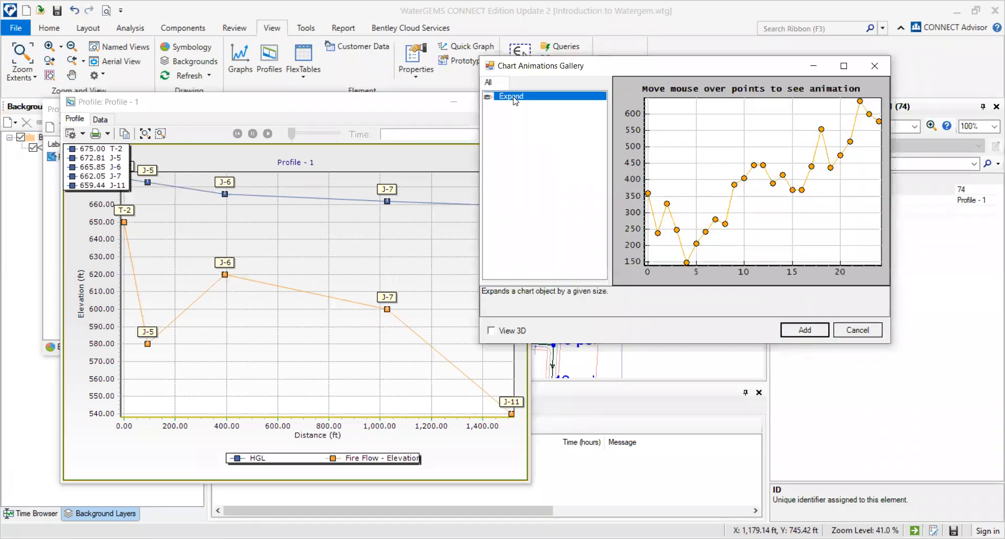
{"action": "left_click", "coordinate": [492, 334]}
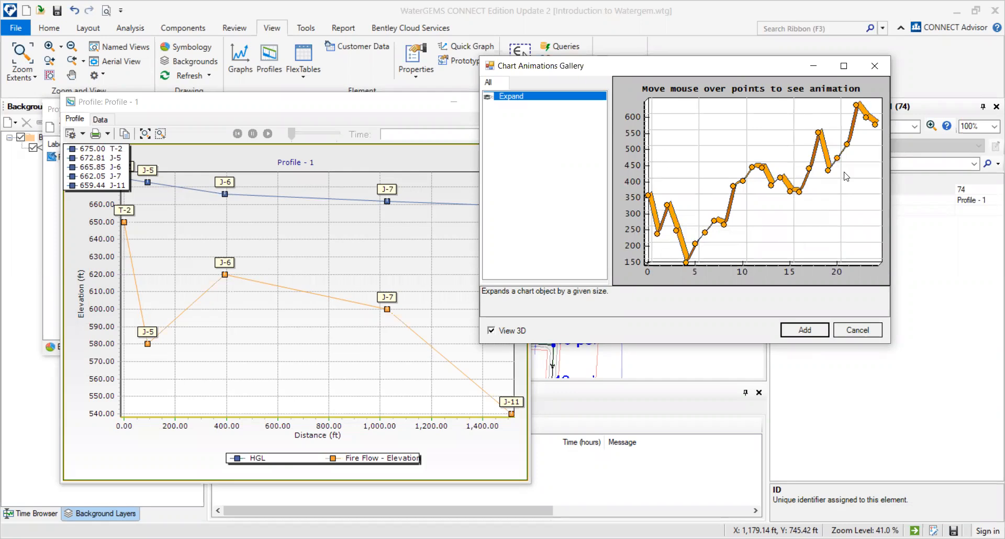
{"action": "left_click", "coordinate": [490, 332]}
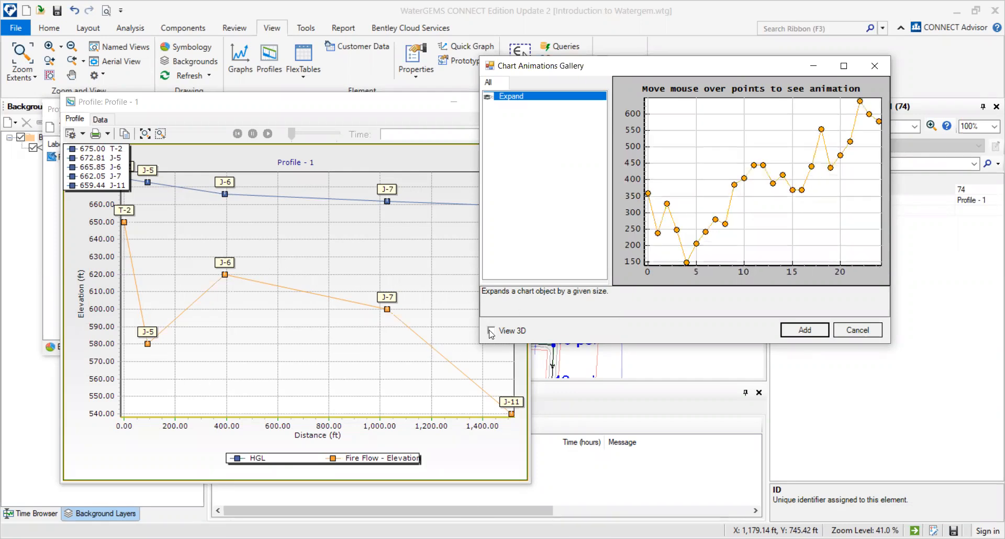
{"action": "left_click", "coordinate": [856, 329]}
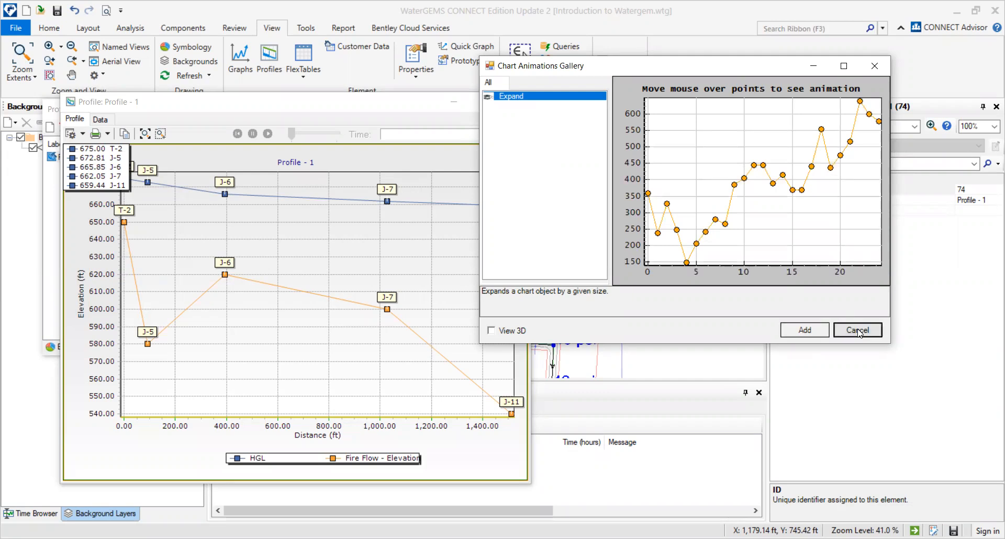
- Preview several chart themes, apply the Business theme to the profile chart and close the chart options
{"action": "left_click", "coordinate": [770, 116]}
{"action": "left_click", "coordinate": [591, 164]}
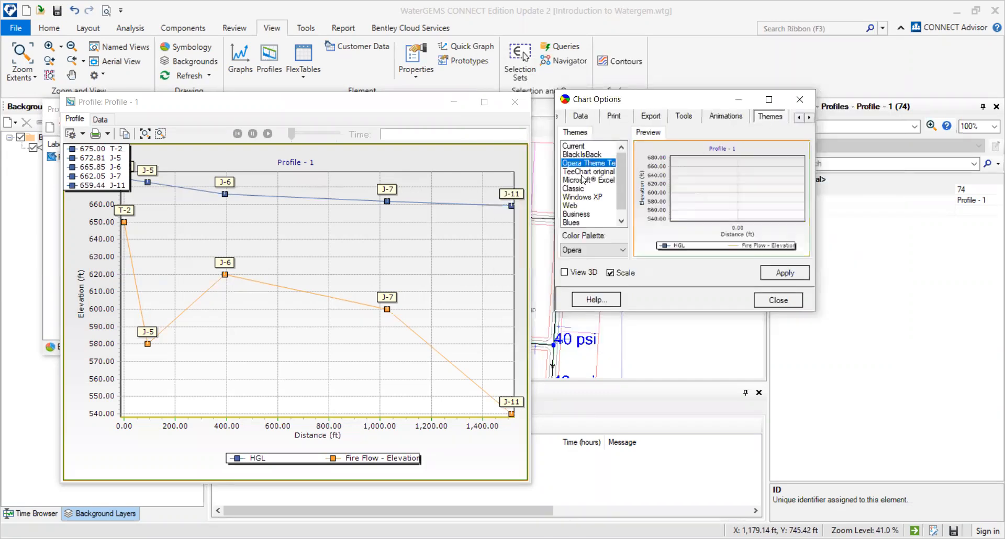
{"action": "left_click", "coordinate": [584, 181]}
{"action": "left_click", "coordinate": [576, 198]}
{"action": "left_click", "coordinate": [566, 224]}
{"action": "left_click", "coordinate": [568, 206]}
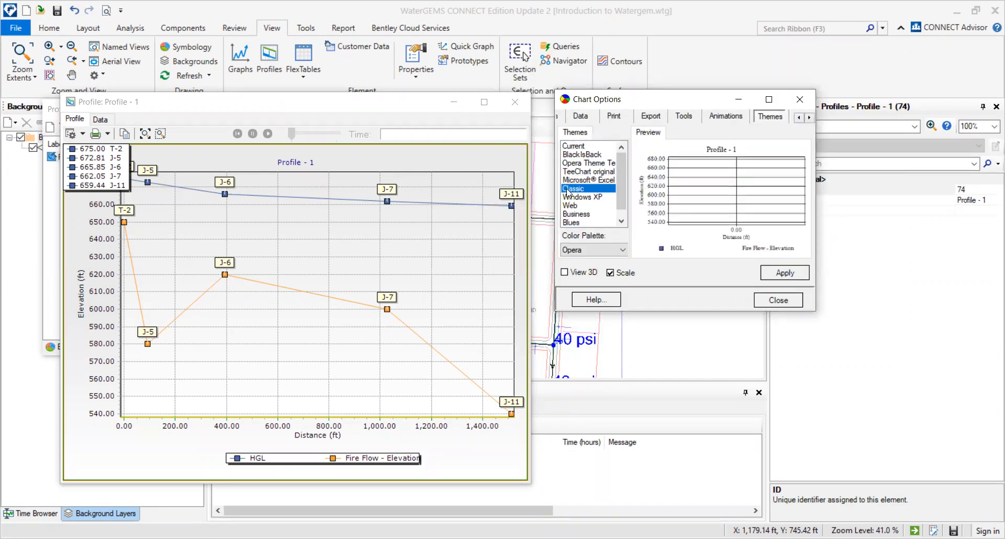
{"action": "left_click", "coordinate": [573, 214]}
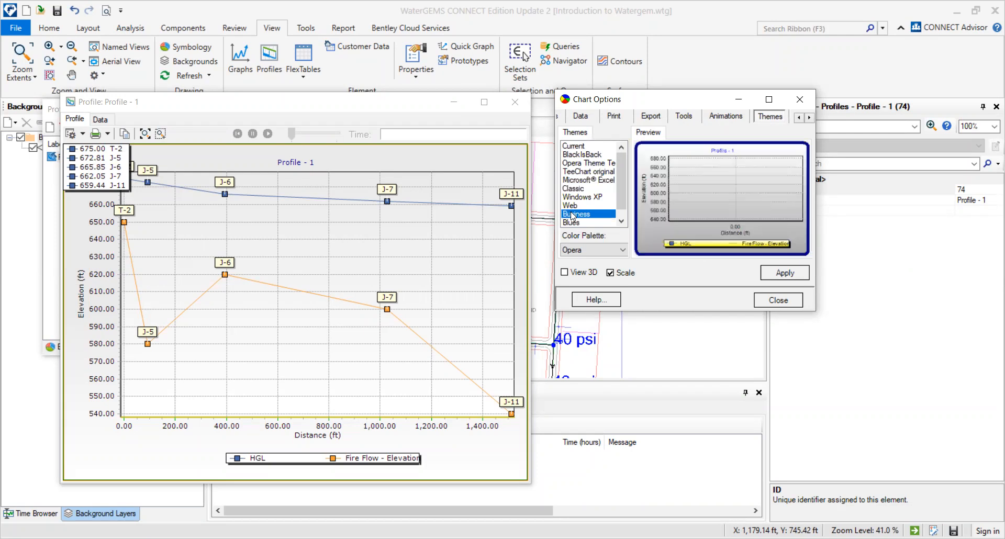
{"action": "left_click", "coordinate": [780, 277]}
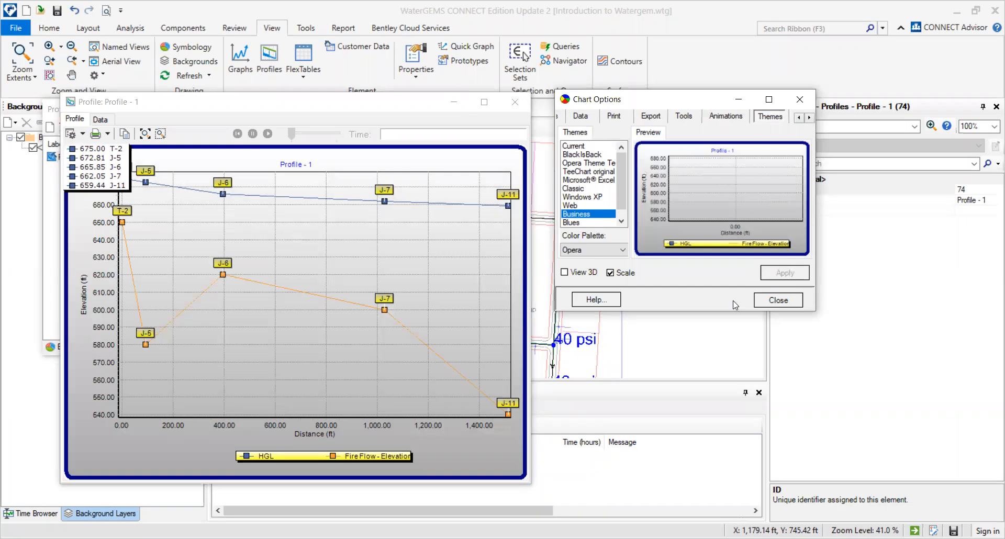
{"action": "left_click", "coordinate": [767, 303]}
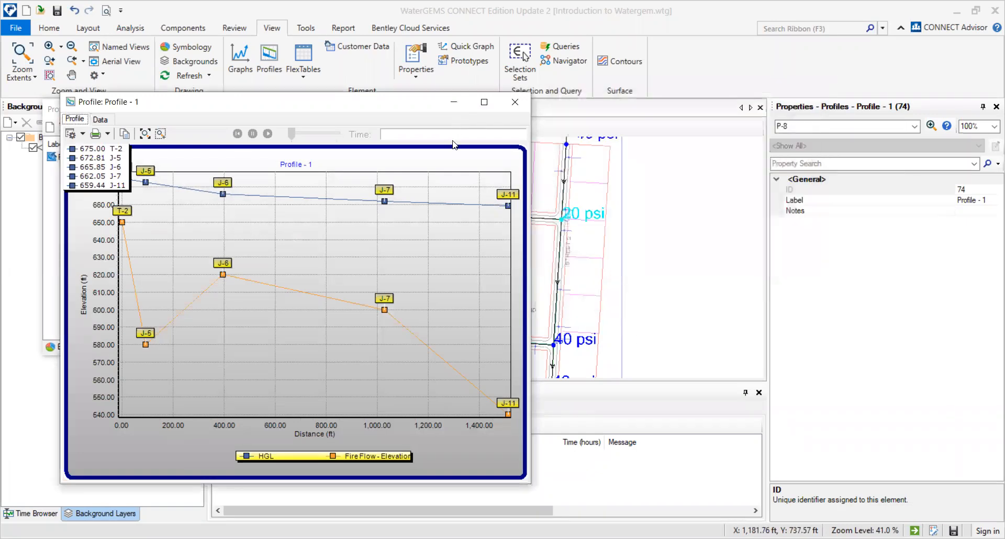
- Examine the profile's tabulated hydraulic grade and elevation data and the output options of the profile window
{"action": "left_click_drag", "start_coordinate": [366, 98], "coordinate": [412, 92]}
{"action": "left_click", "coordinate": [150, 113]}
{"action": "left_click", "coordinate": [120, 114]}
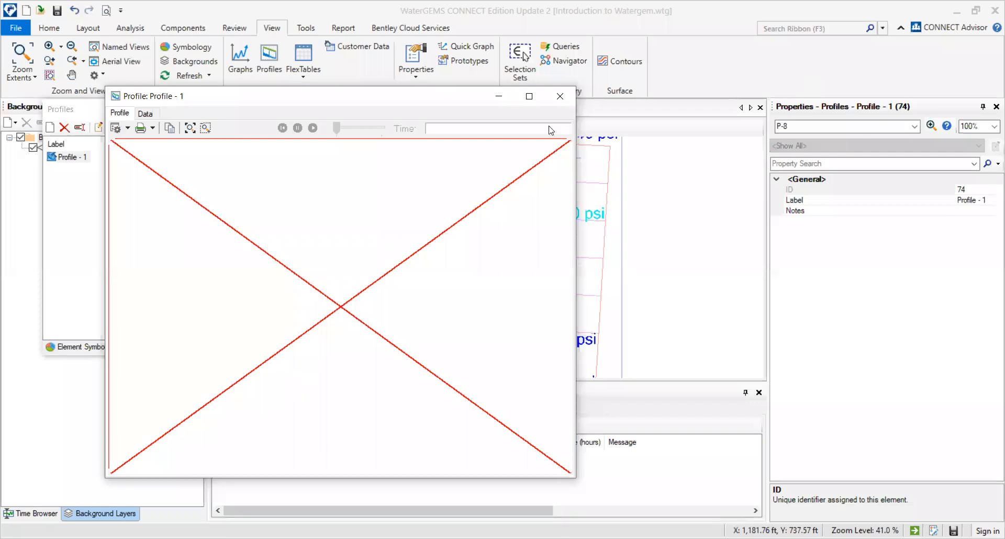
{"action": "left_click", "coordinate": [140, 128]}
{"action": "left_click", "coordinate": [119, 129]}
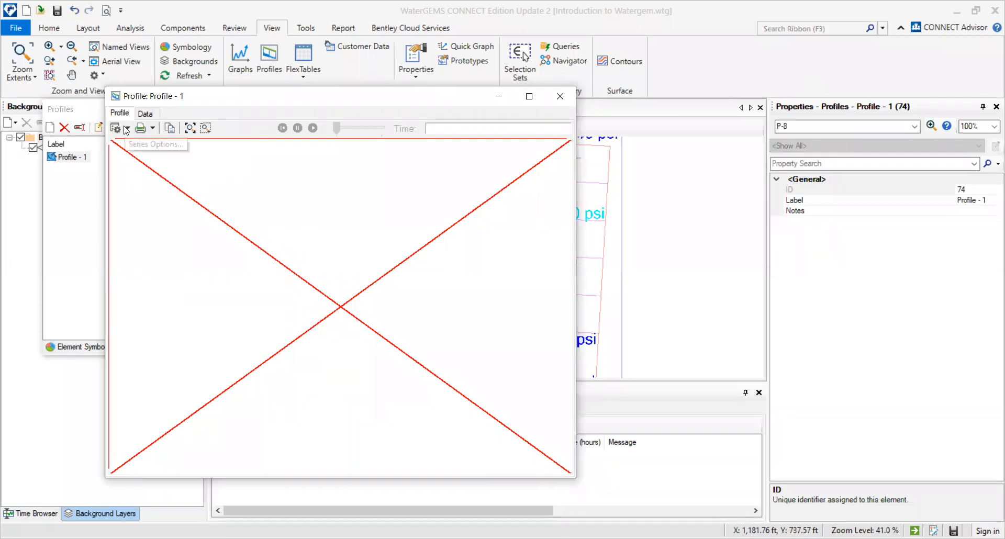
{"action": "left_click", "coordinate": [145, 113]}
{"action": "left_click", "coordinate": [157, 128]}
{"action": "left_click", "coordinate": [157, 129]}
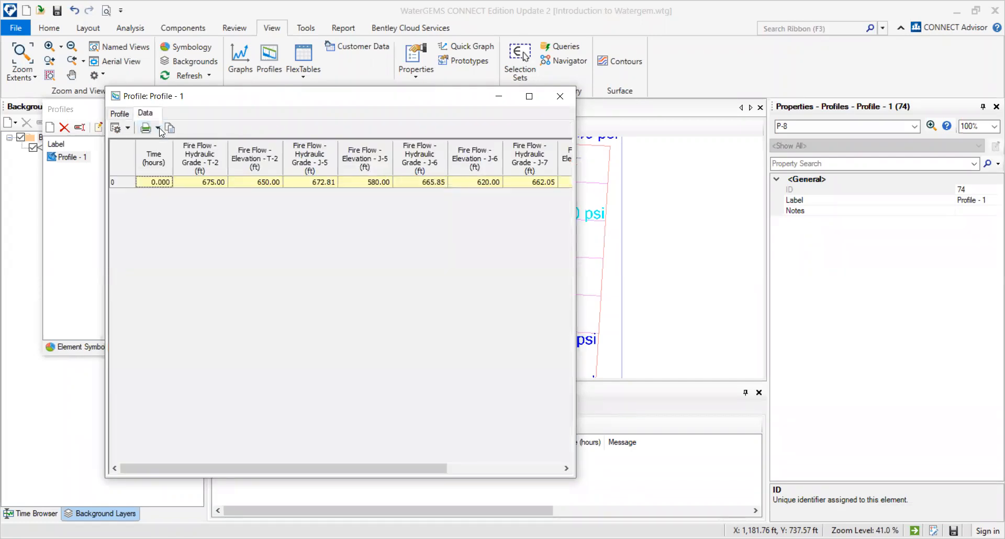
- Close the profile window and the Profiles manager, and cancel printing to return to the network drawing
{"action": "left_click", "coordinate": [560, 96]}
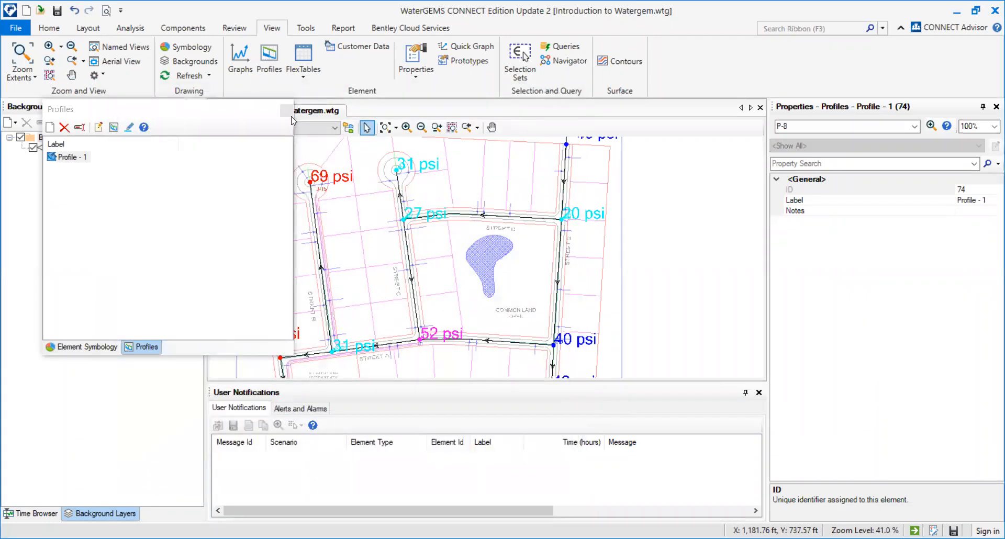
{"action": "left_click_drag", "start_coordinate": [286, 116], "coordinate": [356, 102]}
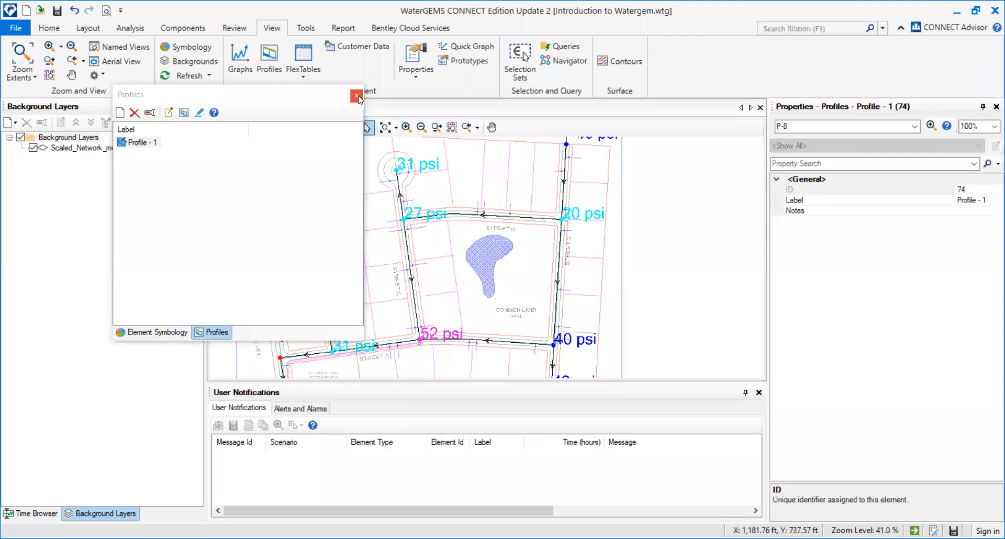
{"action": "key", "text": "ctrl+p"}
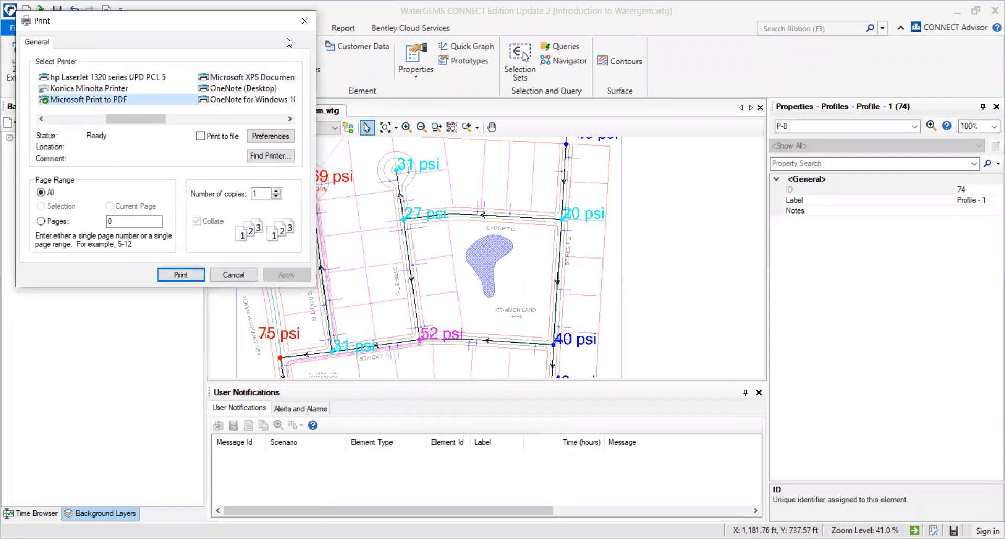
{"action": "left_click", "coordinate": [300, 24]}
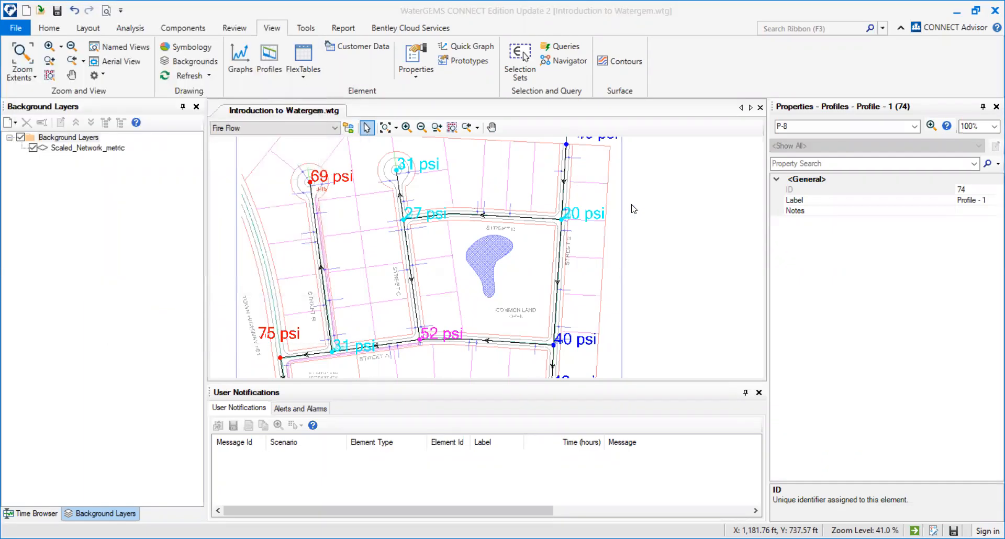
{"action": "scroll", "coordinate": [631, 203], "scroll_direction": "down", "scroll_amount": 1}
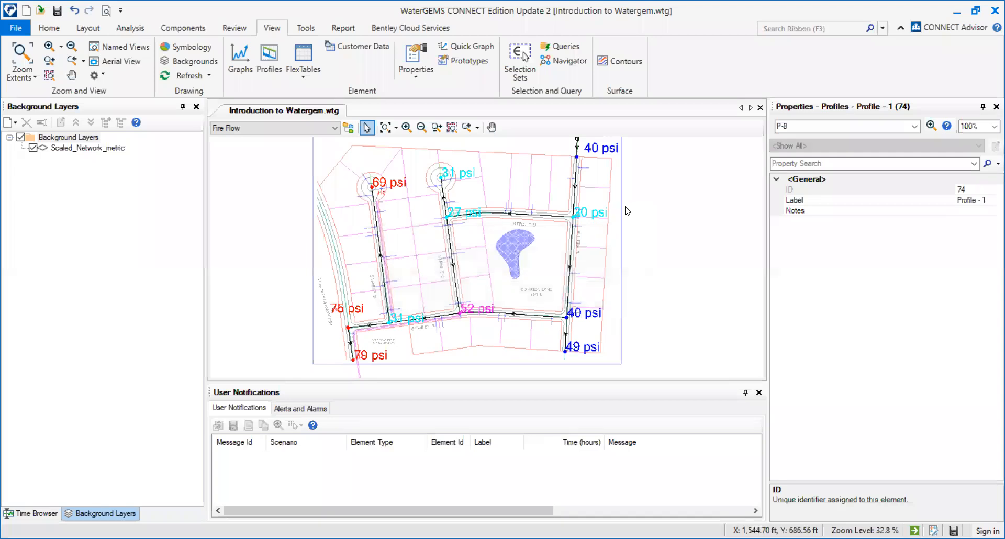
{"action": "scroll", "coordinate": [644, 197], "scroll_direction": "down", "scroll_amount": 1}
{"action": "left_click_drag", "start_coordinate": [644, 197], "coordinate": [625, 207]}
{"action": "scroll", "coordinate": [601, 251], "scroll_direction": "up", "scroll_amount": 2}
{"action": "scroll", "coordinate": [601, 251], "scroll_direction": "down", "scroll_amount": 5}
{"action": "scroll", "coordinate": [610, 274], "scroll_direction": "up", "scroll_amount": 2}
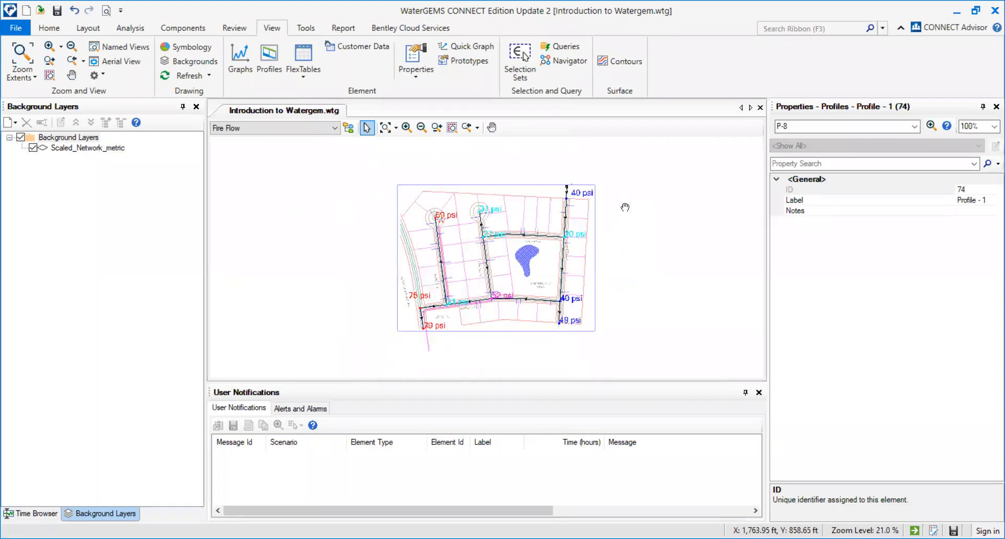
- Add an enabled alert with Critical severity in the Alerts manager
{"action": "left_click", "coordinate": [53, 30]}
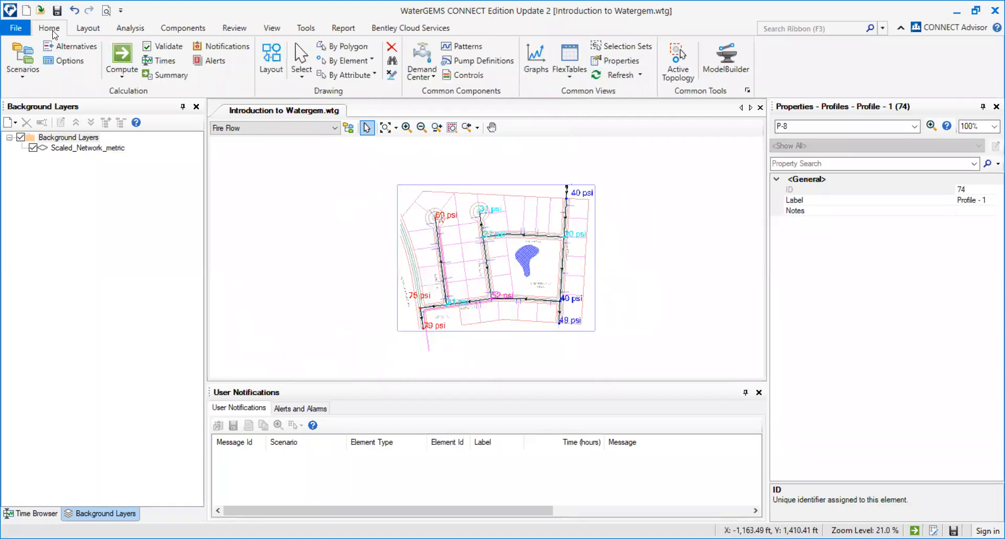
{"action": "left_click", "coordinate": [213, 59]}
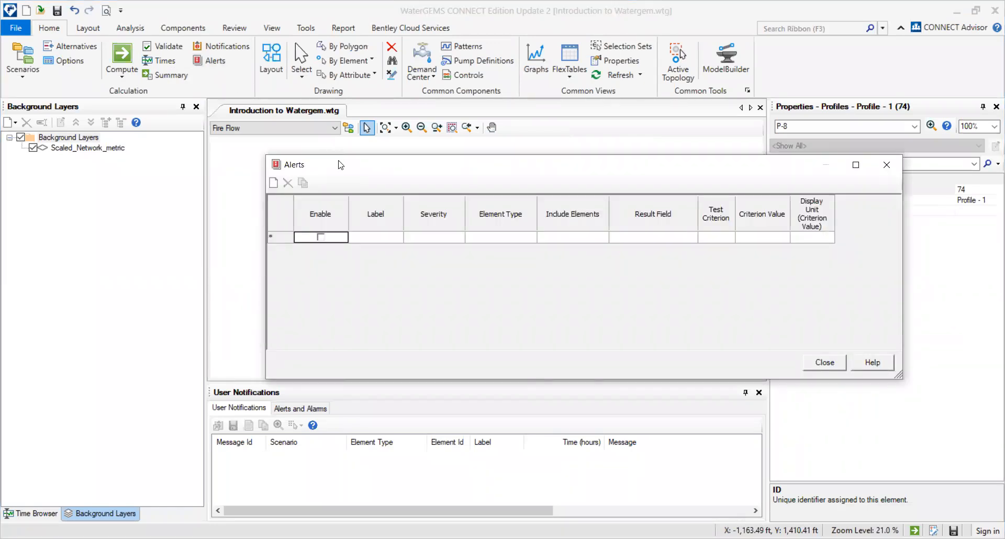
{"action": "left_click_drag", "start_coordinate": [340, 165], "coordinate": [279, 146]}
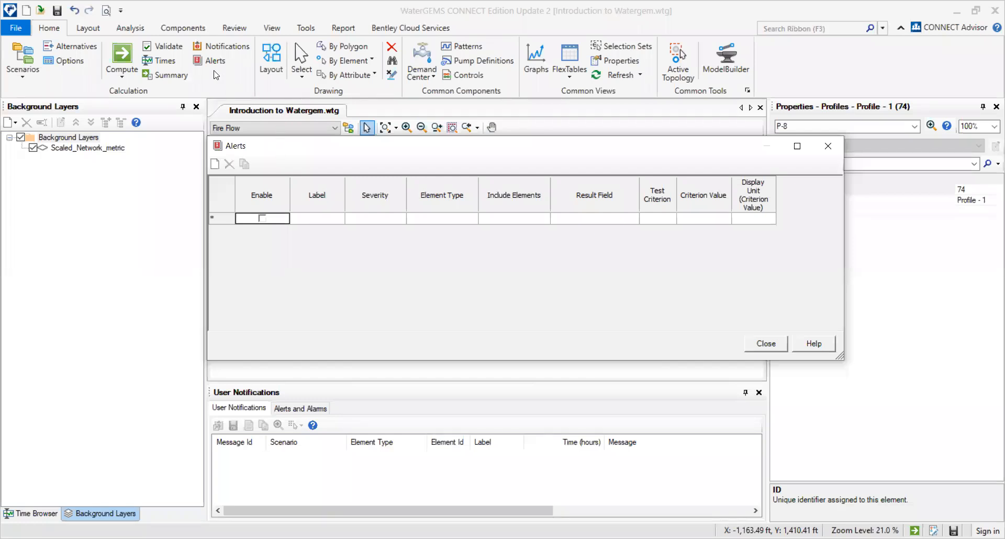
{"action": "left_click", "coordinate": [262, 218]}
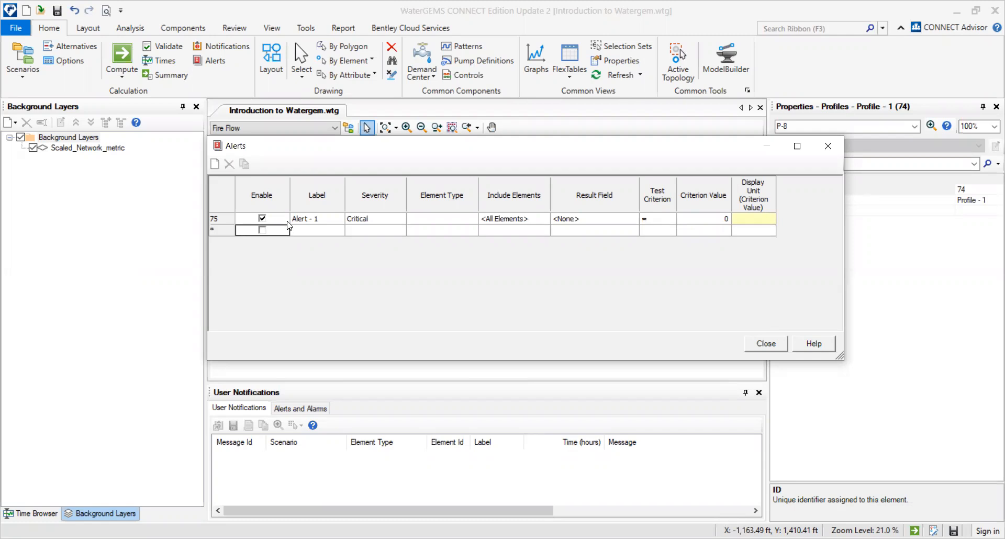
{"action": "left_click", "coordinate": [379, 223]}
{"action": "left_click", "coordinate": [399, 219]}
{"action": "left_click", "coordinate": [399, 218]}
{"action": "left_click", "coordinate": [327, 223]}
{"action": "left_click", "coordinate": [379, 222]}
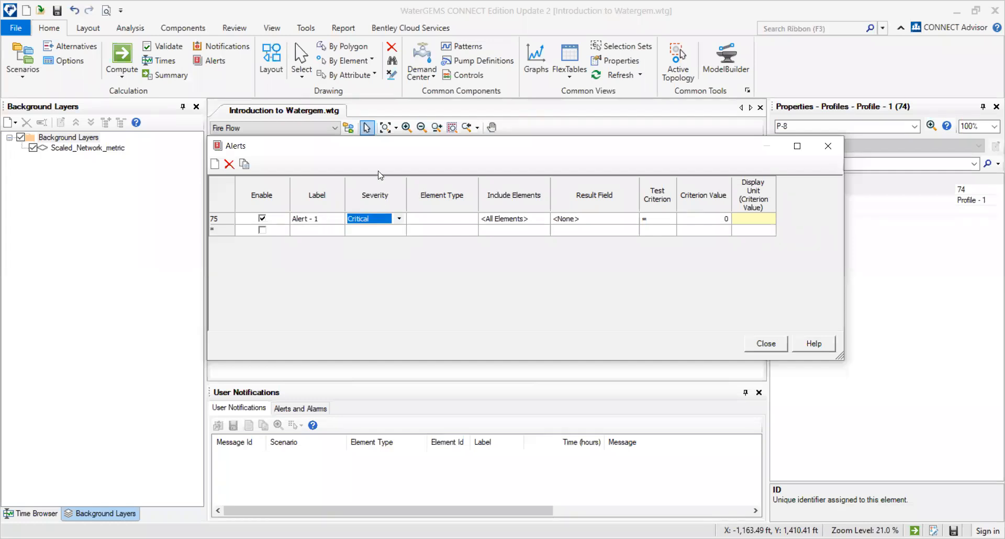
{"action": "left_click", "coordinate": [388, 209]}
{"action": "left_click", "coordinate": [388, 209]}
- Set the alert's element type to Junction and keep it applied to all elements
{"action": "left_click", "coordinate": [419, 208]}
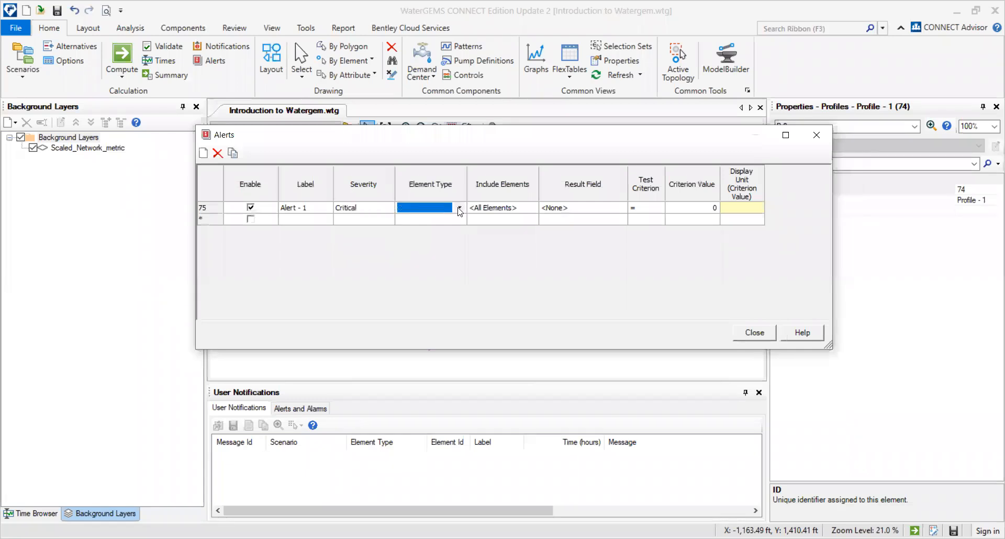
{"action": "left_click", "coordinate": [459, 209]}
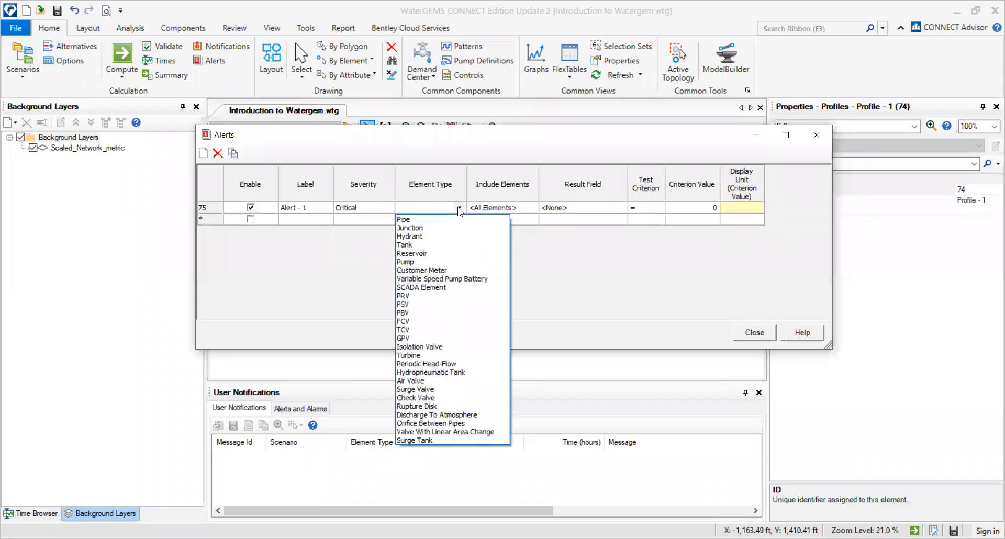
{"action": "left_click", "coordinate": [419, 229]}
{"action": "left_click", "coordinate": [531, 212]}
{"action": "left_click", "coordinate": [532, 212]}
{"action": "left_click", "coordinate": [533, 214]}
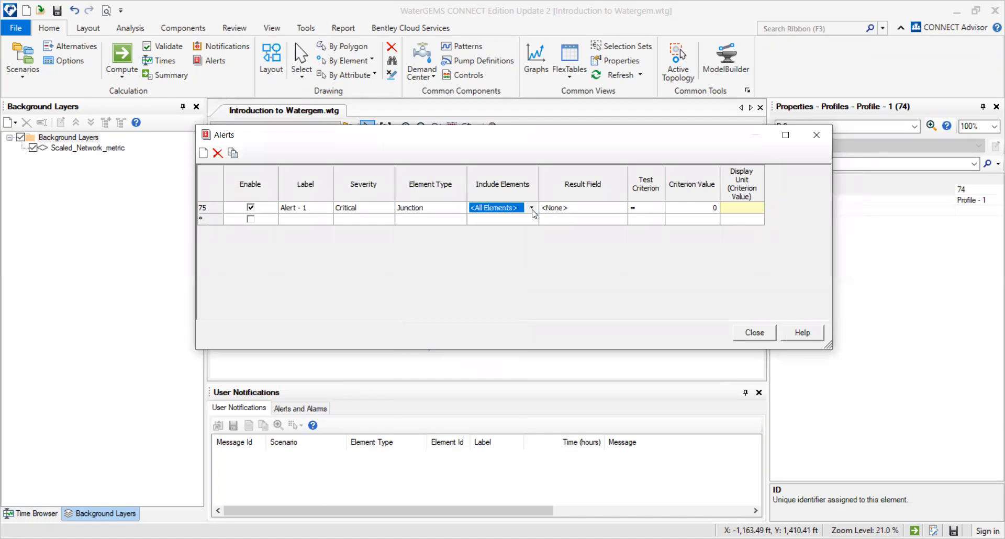
{"action": "left_click", "coordinate": [533, 208]}
{"action": "left_click", "coordinate": [533, 208]}
- Set the alert's condition to Pressure <= 50 psi
{"action": "left_click", "coordinate": [617, 208]}
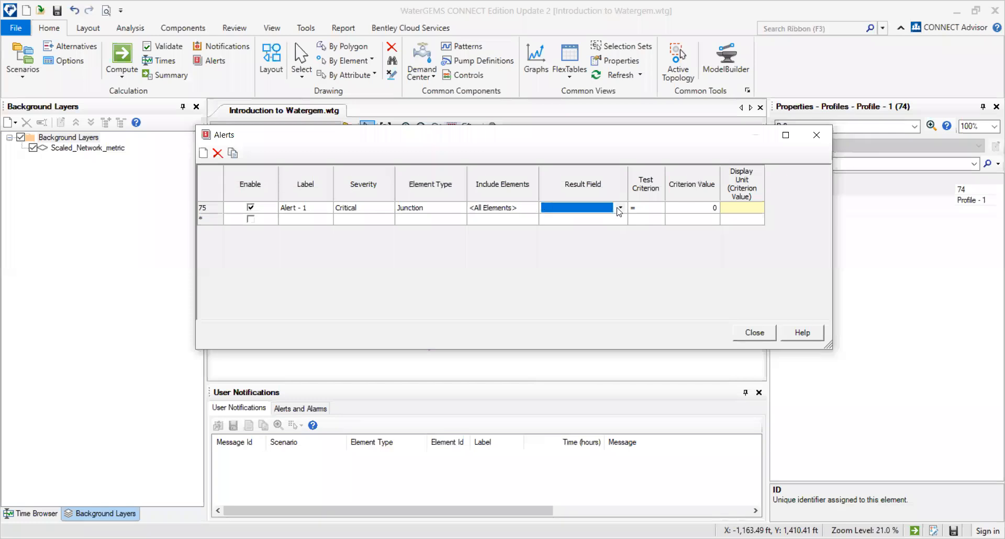
{"action": "left_click", "coordinate": [622, 207]}
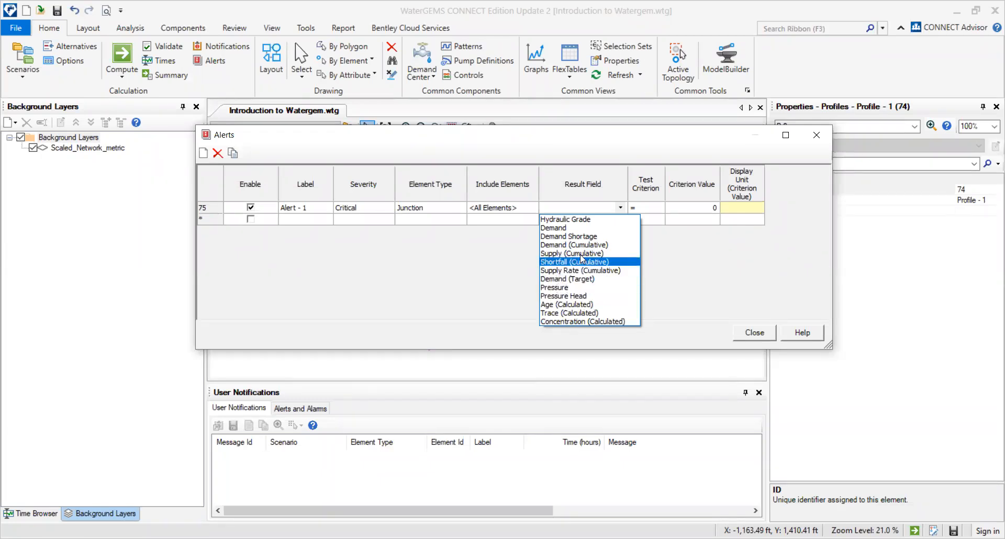
{"action": "left_click", "coordinate": [564, 287]}
{"action": "left_click", "coordinate": [655, 211]}
{"action": "left_click", "coordinate": [658, 208]}
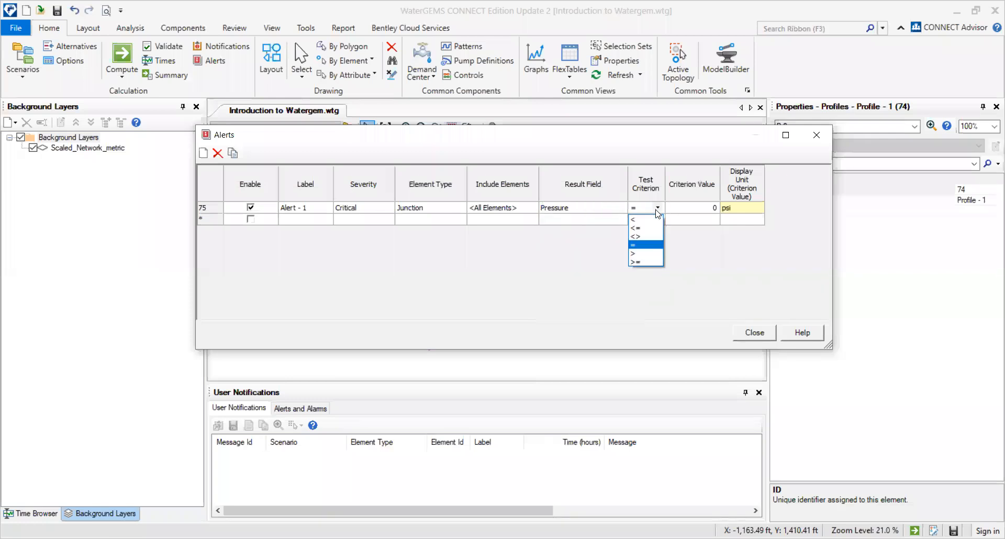
{"action": "left_click", "coordinate": [644, 228]}
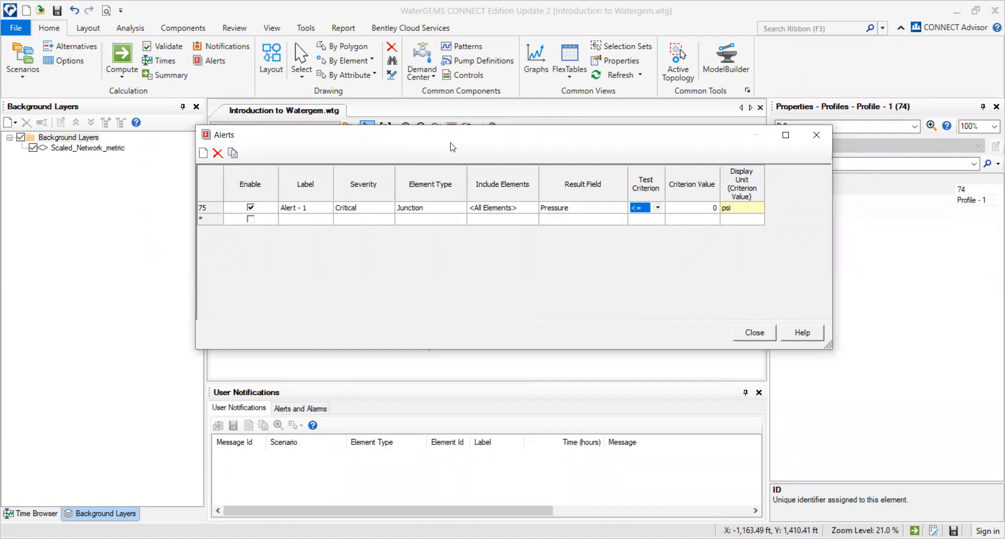
{"action": "left_click_drag", "start_coordinate": [451, 145], "coordinate": [453, 148]}
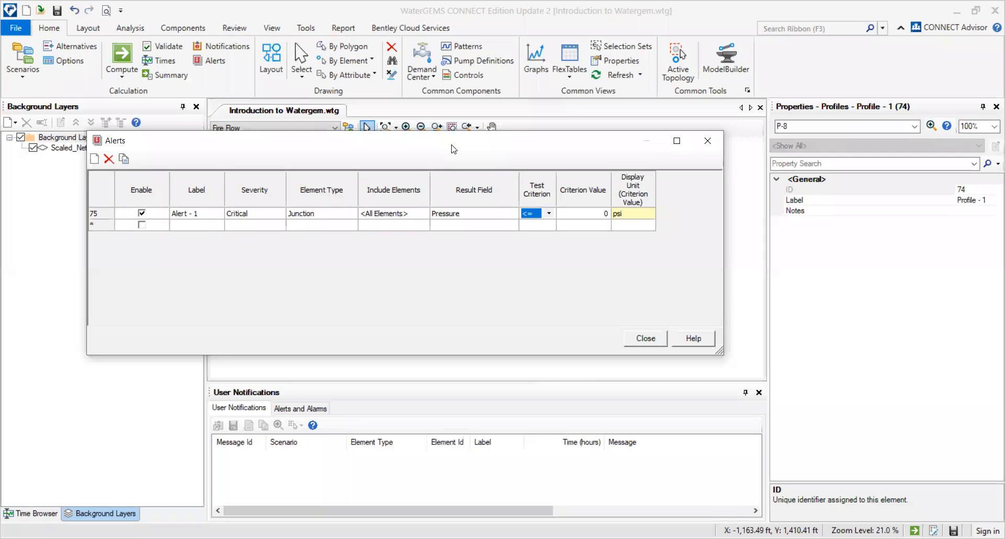
{"action": "left_click", "coordinate": [605, 218]}
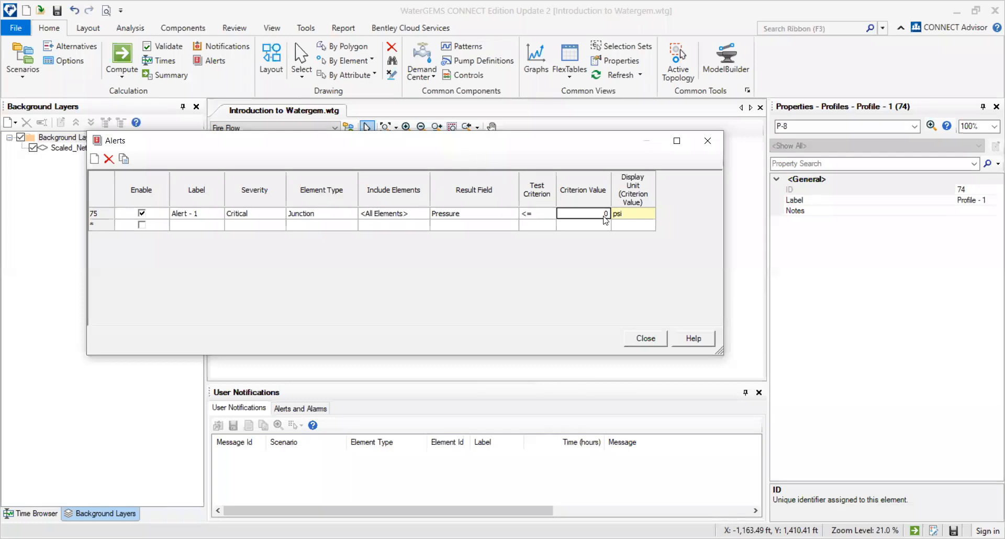
{"action": "type", "text": "3"}
{"action": "type", "text": "0"}
{"action": "left_click", "coordinate": [601, 226]}
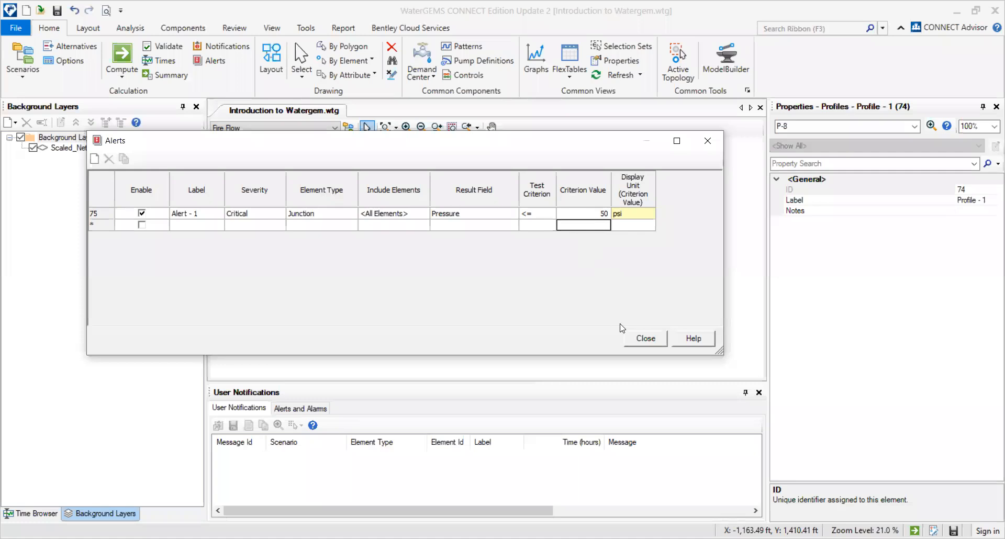
- Close the Alerts manager, compute the Fire Flow scenario and review the resulting alert message
{"action": "left_click", "coordinate": [642, 341]}
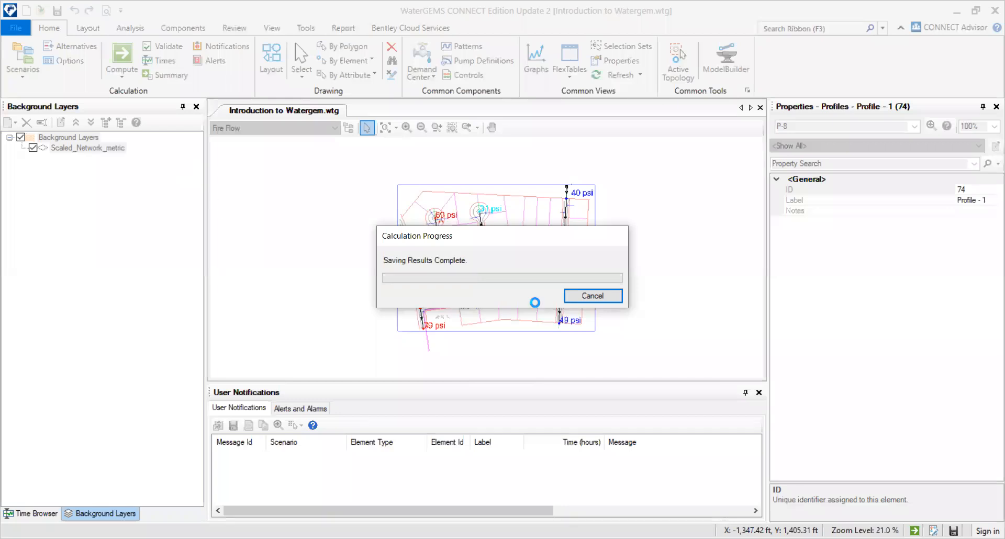
{"action": "left_click", "coordinate": [690, 69]}
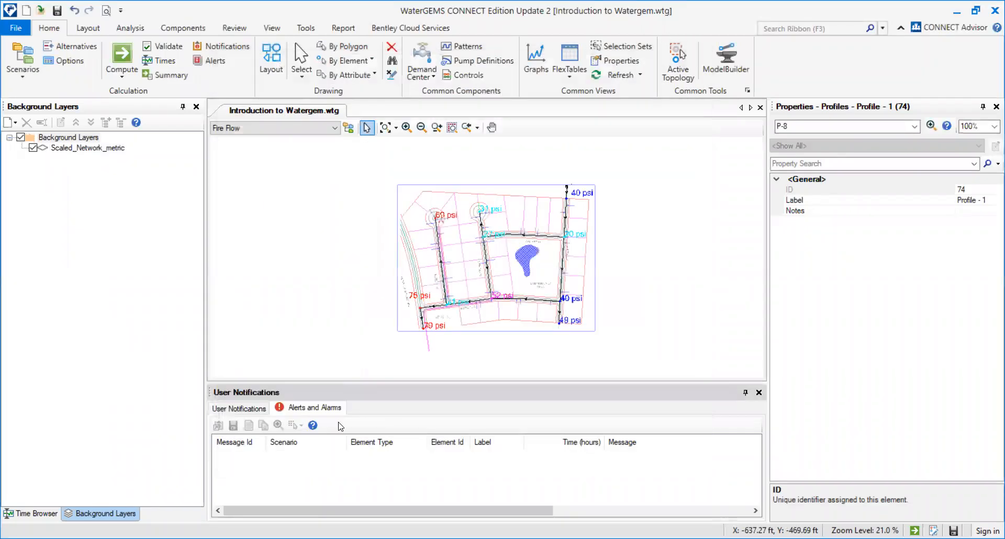
{"action": "left_click_drag", "start_coordinate": [487, 512], "coordinate": [575, 512]}
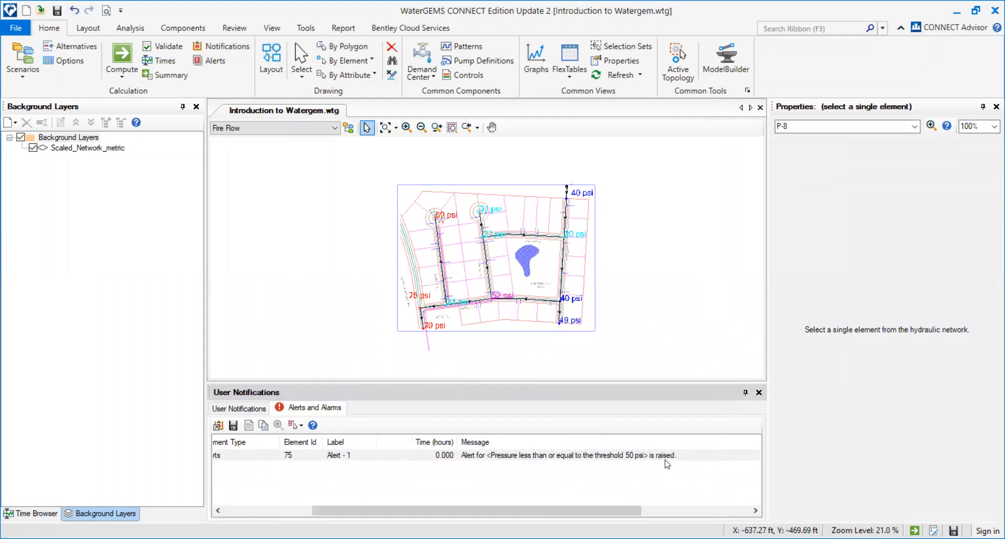
{"action": "left_click_drag", "start_coordinate": [558, 510], "coordinate": [428, 494]}
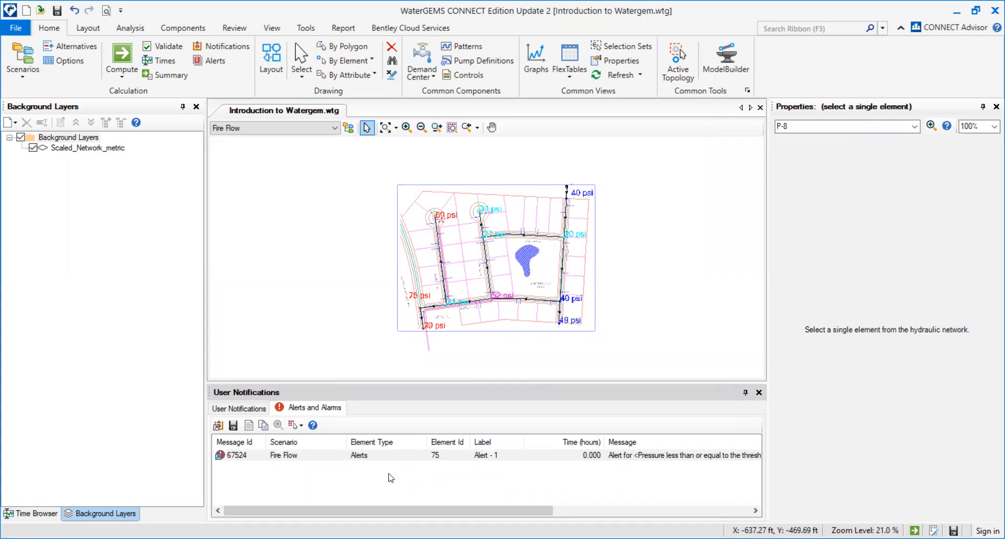
{"action": "left_click", "coordinate": [245, 411]}
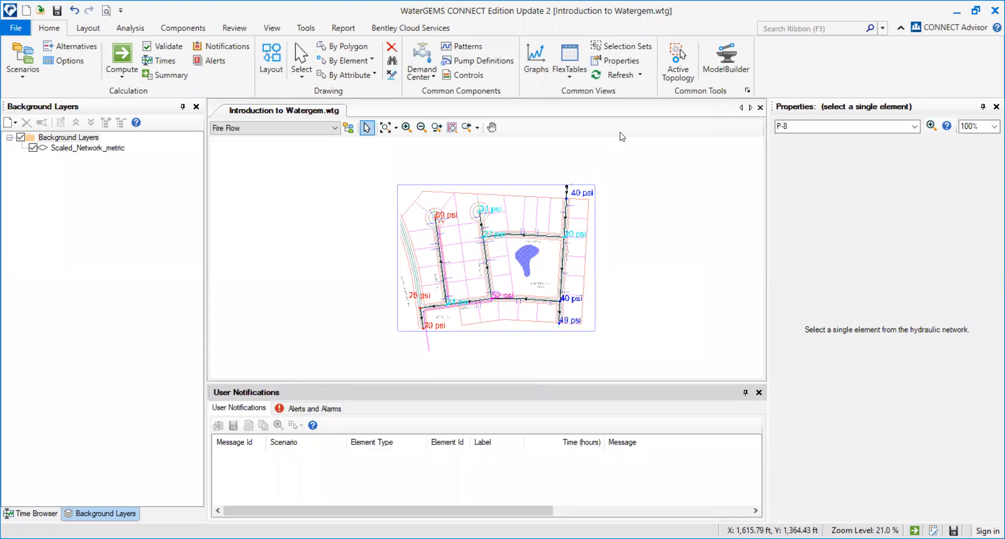
- Examine the physical properties of pipe P-5 and of pipe P-6 along Street D
{"action": "left_click", "coordinate": [566, 222]}
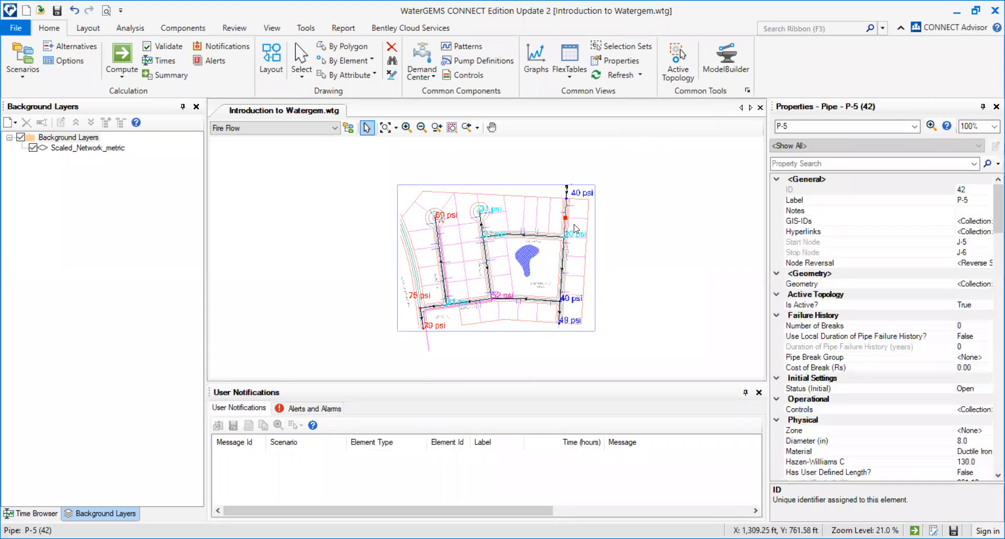
{"action": "scroll", "coordinate": [847, 377], "scroll_direction": "down", "scroll_amount": 4}
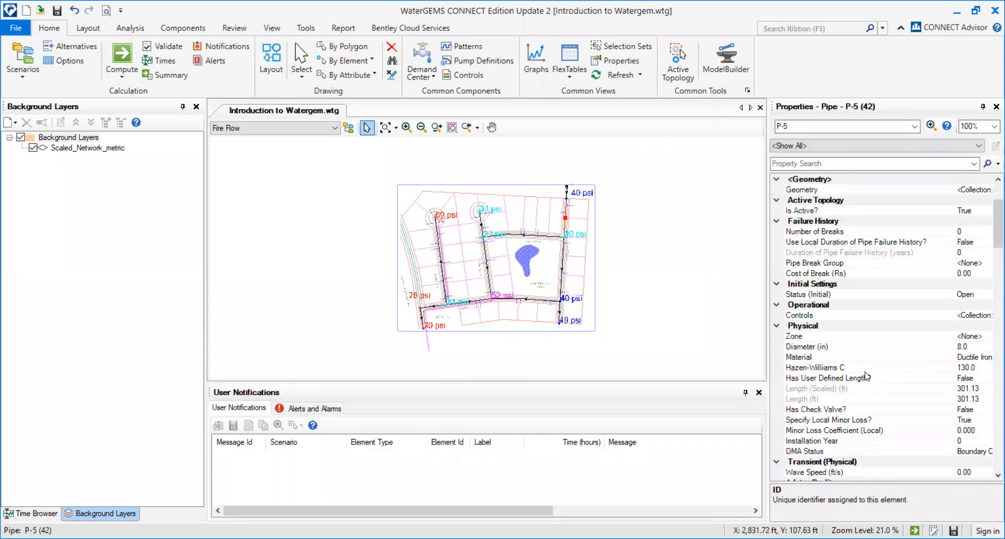
{"action": "scroll", "coordinate": [865, 376], "scroll_direction": "down", "scroll_amount": 1}
{"action": "left_click", "coordinate": [507, 235]}
{"action": "scroll", "coordinate": [508, 237], "scroll_direction": "up", "scroll_amount": 4}
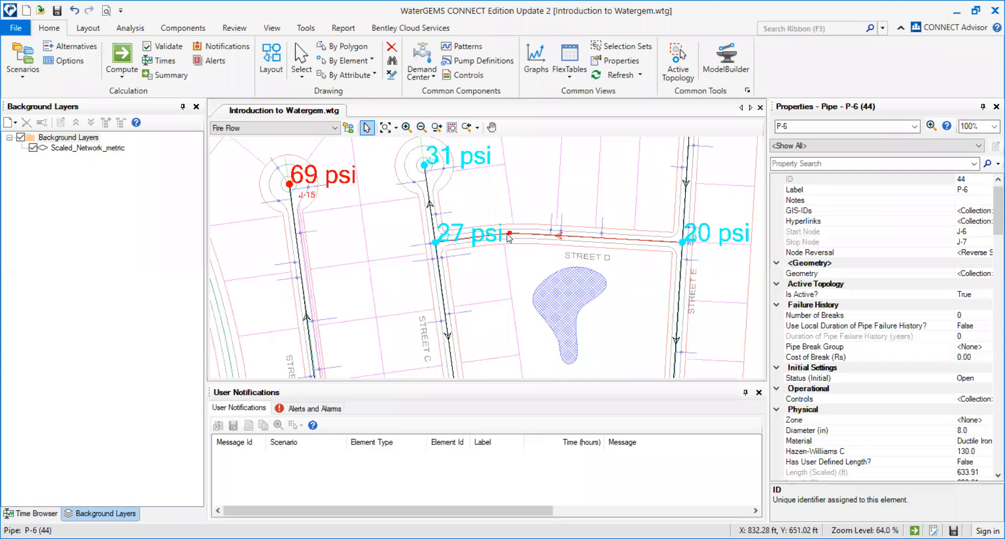
{"action": "scroll", "coordinate": [509, 238], "scroll_direction": "up", "scroll_amount": 6}
{"action": "scroll", "coordinate": [509, 238], "scroll_direction": "down", "scroll_amount": 7}
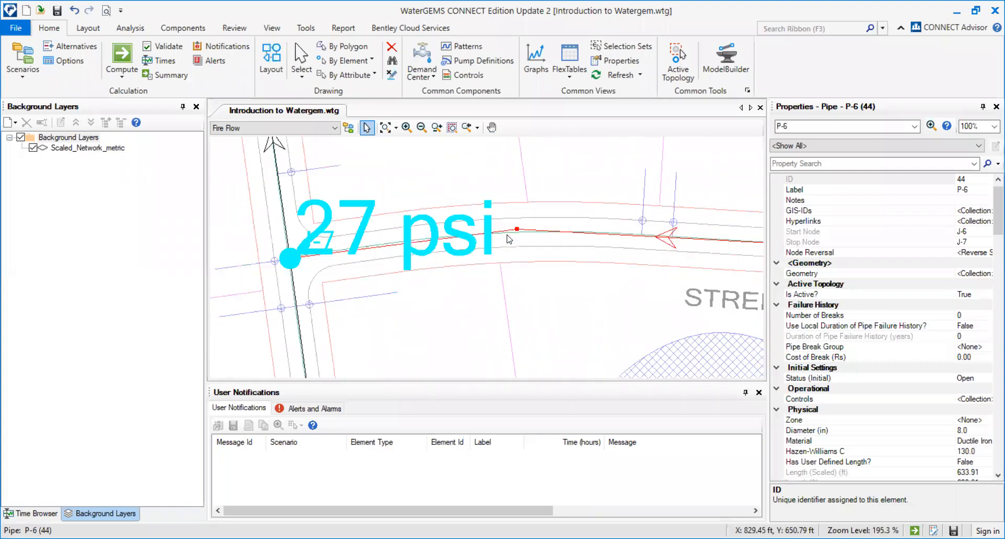
{"action": "scroll", "coordinate": [862, 413], "scroll_direction": "down", "scroll_amount": 3}
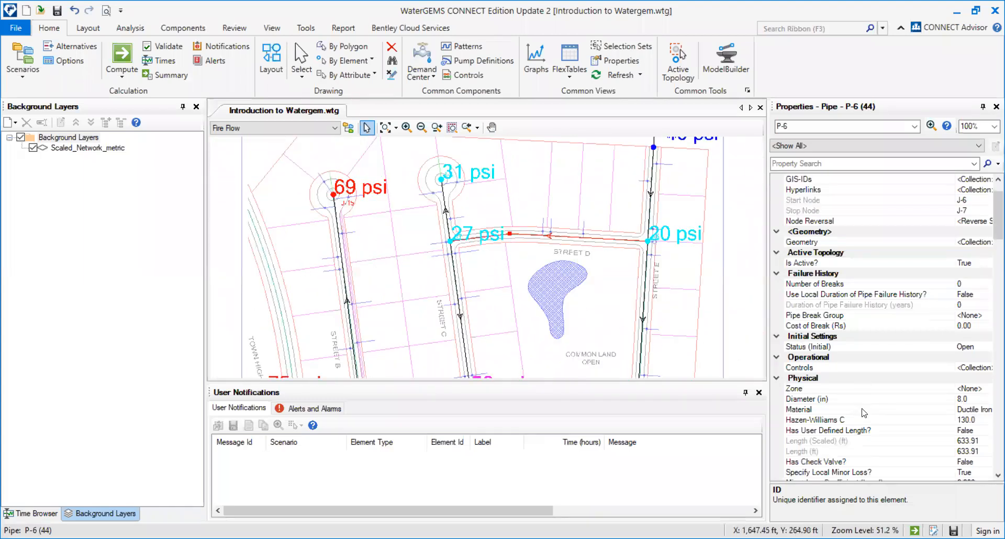
{"action": "scroll", "coordinate": [862, 413], "scroll_direction": "down", "scroll_amount": 1}
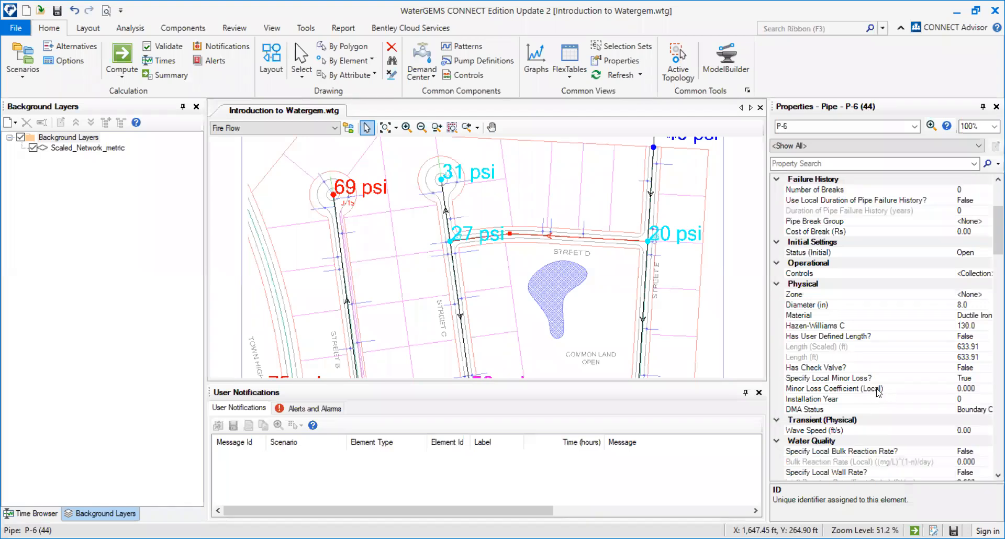
- Open the minor loss library for pipe P-6's local minor loss coefficient and expand the MinorLossLibrary.xml entries
{"action": "left_click", "coordinate": [971, 393]}
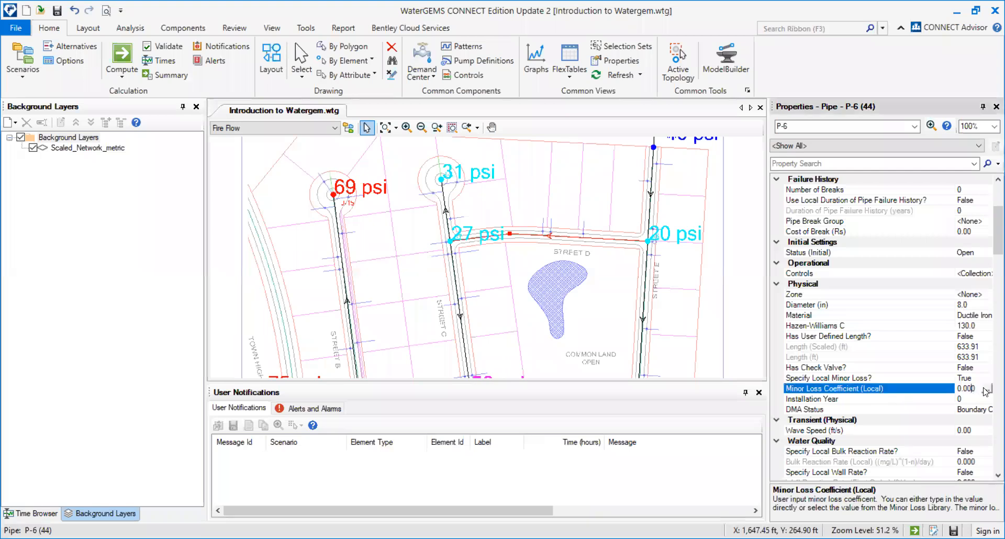
{"action": "left_click", "coordinate": [987, 389]}
{"action": "left_click", "coordinate": [128, 109]}
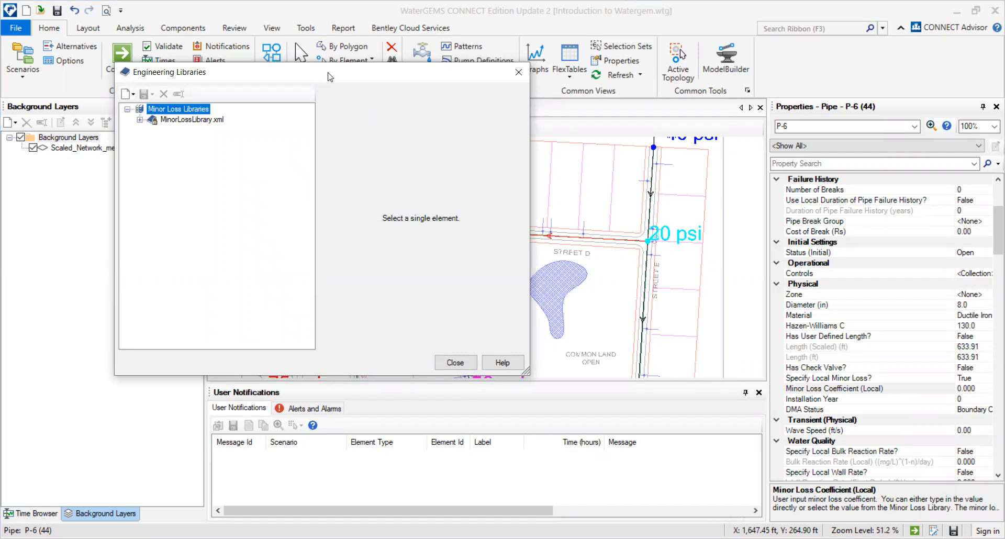
{"action": "left_click_drag", "start_coordinate": [294, 76], "coordinate": [257, 80]}
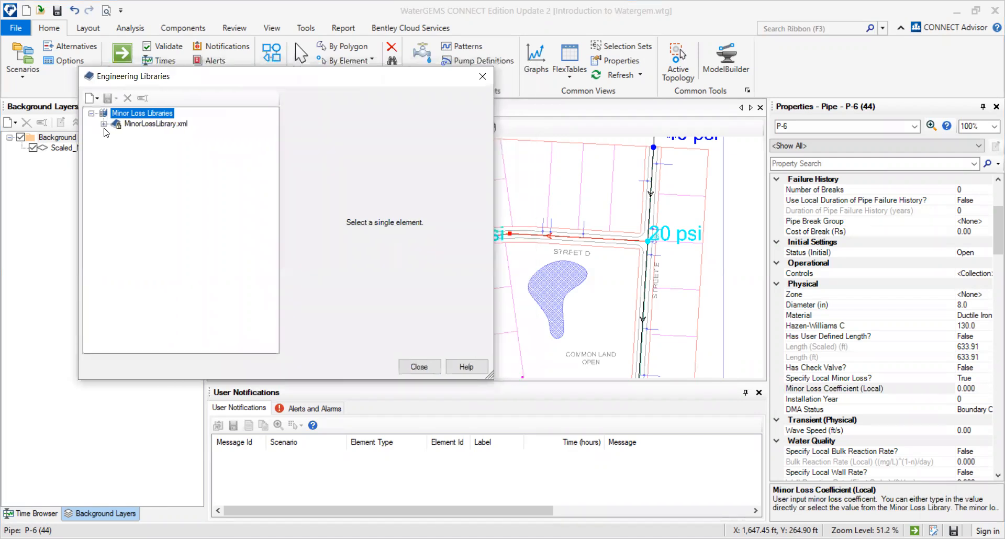
{"action": "left_click", "coordinate": [103, 124]}
{"action": "scroll", "coordinate": [159, 186], "scroll_direction": "up", "scroll_amount": 1}
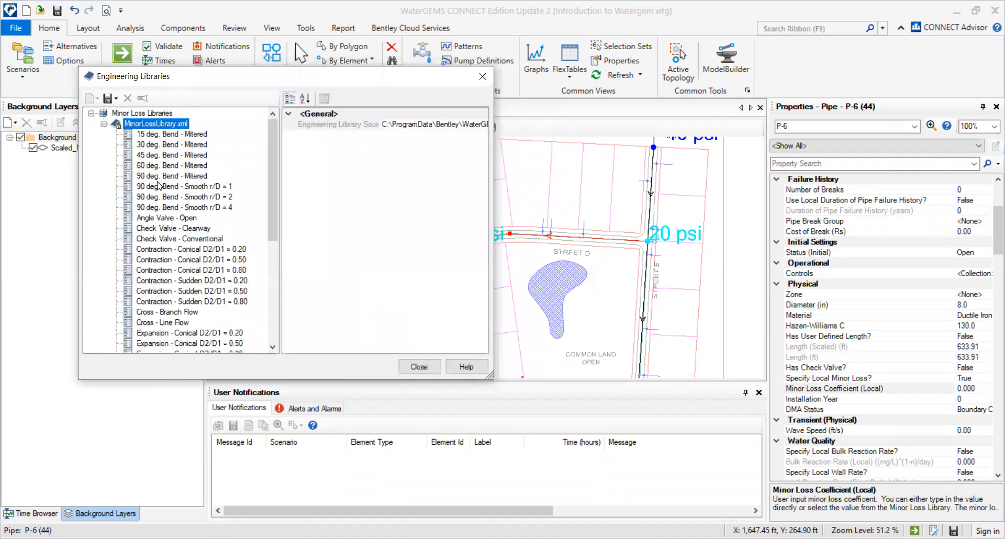
- Assign the 60 deg. Bend - Mitered library entry as pipe P-6's local minor loss coefficient
{"action": "left_click", "coordinate": [157, 145]}
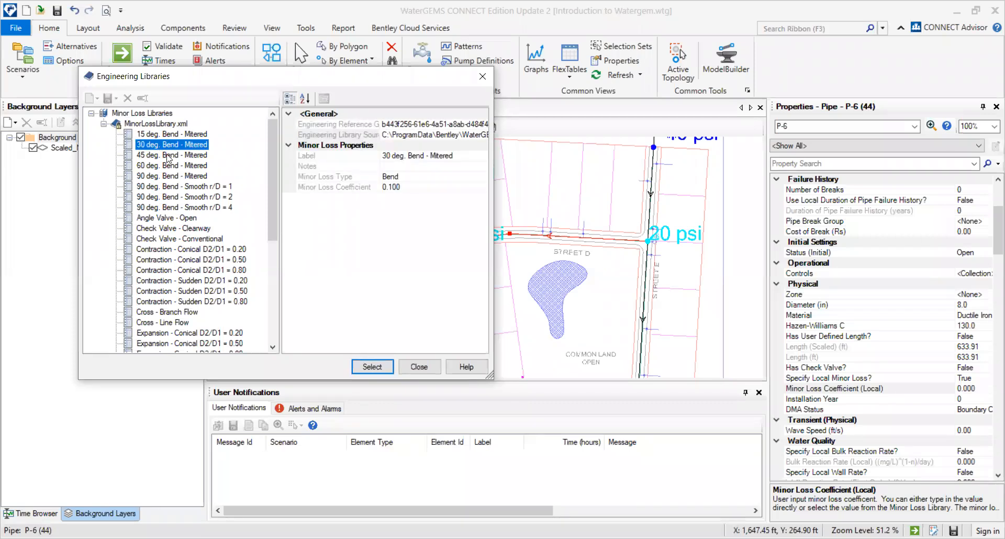
{"action": "left_click", "coordinate": [163, 157]}
{"action": "left_click", "coordinate": [164, 166]}
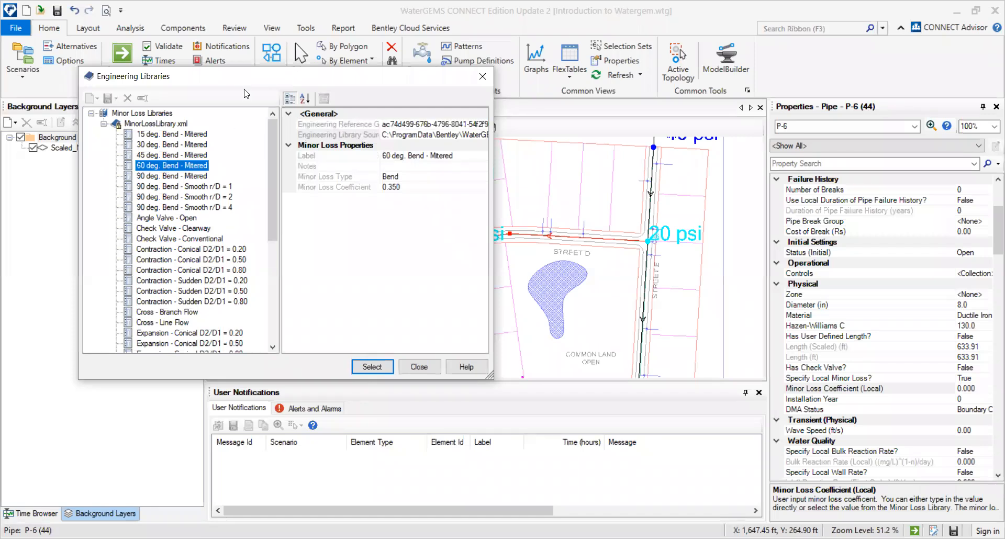
{"action": "left_click_drag", "start_coordinate": [241, 82], "coordinate": [175, 84]}
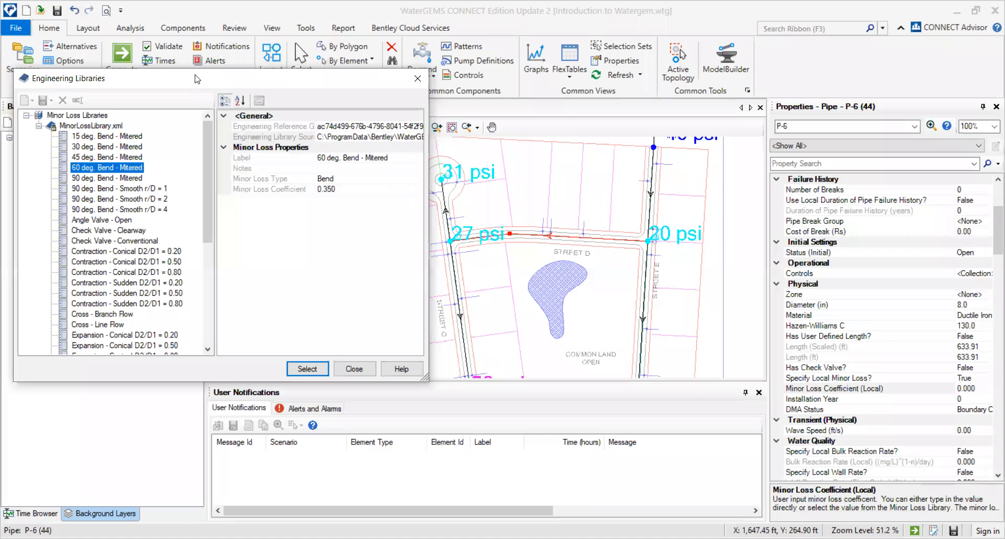
{"action": "left_click_drag", "start_coordinate": [215, 72], "coordinate": [232, 66]}
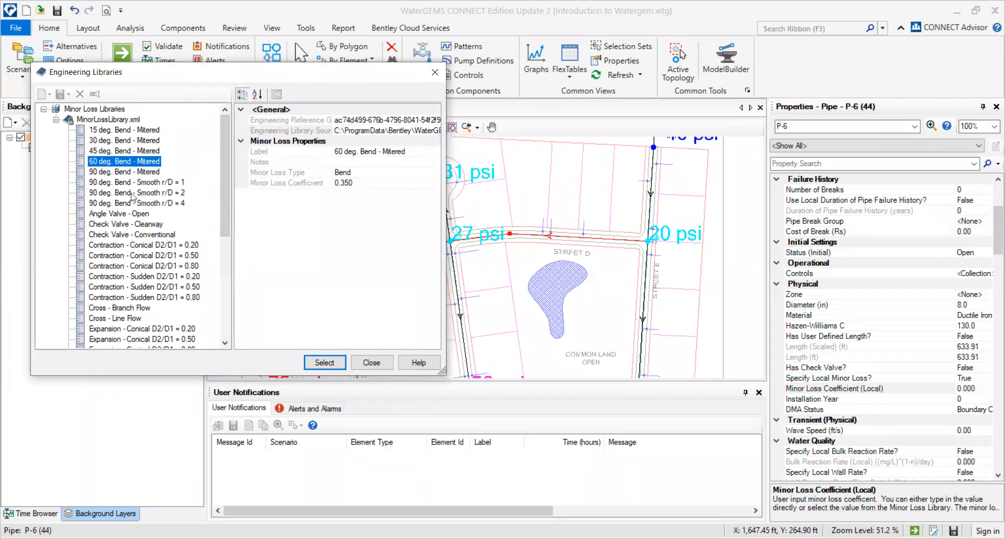
{"action": "left_click", "coordinate": [324, 362]}
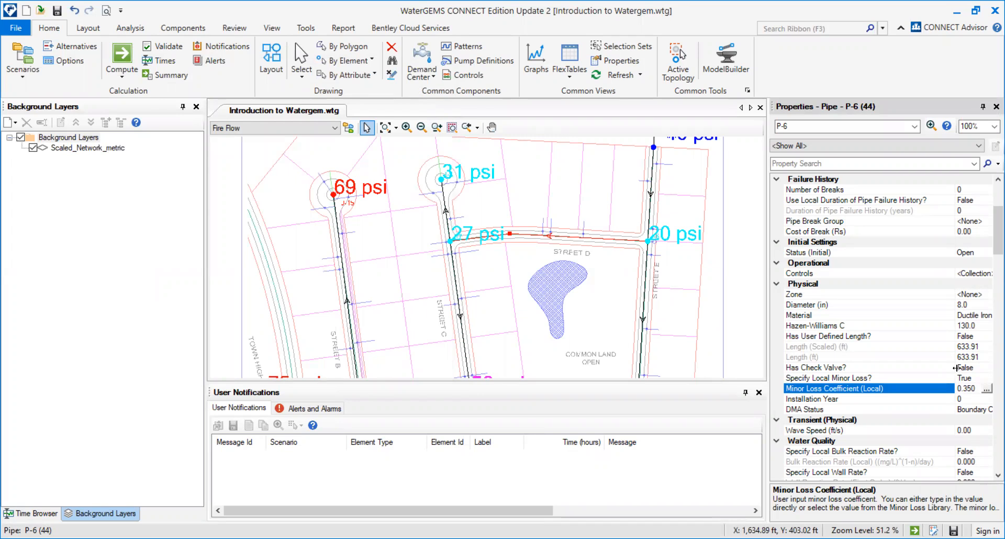
- Compute the Fire Flow scenario with the updated minor loss and close the calculation summary
{"action": "left_click", "coordinate": [126, 62]}
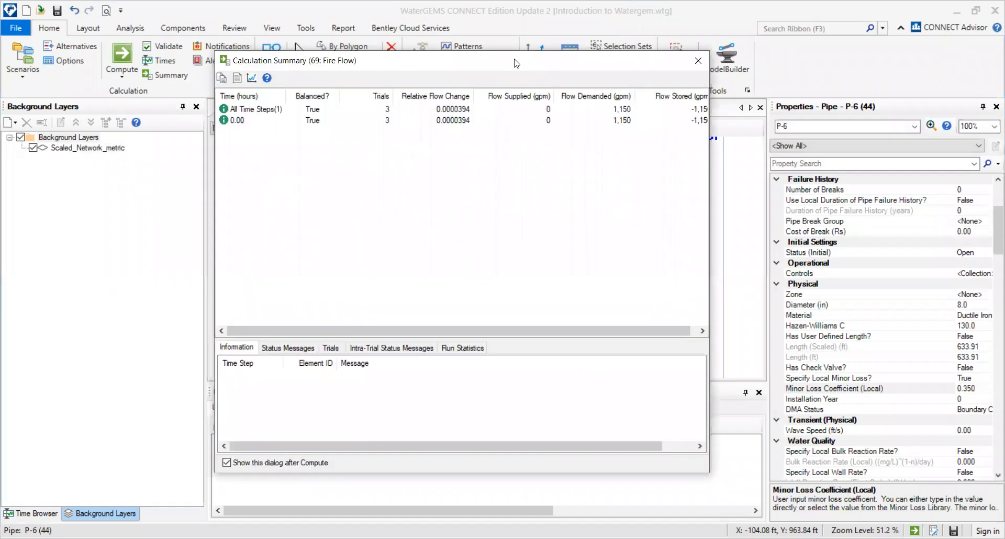
{"action": "left_click_drag", "start_coordinate": [512, 64], "coordinate": [494, 89]}
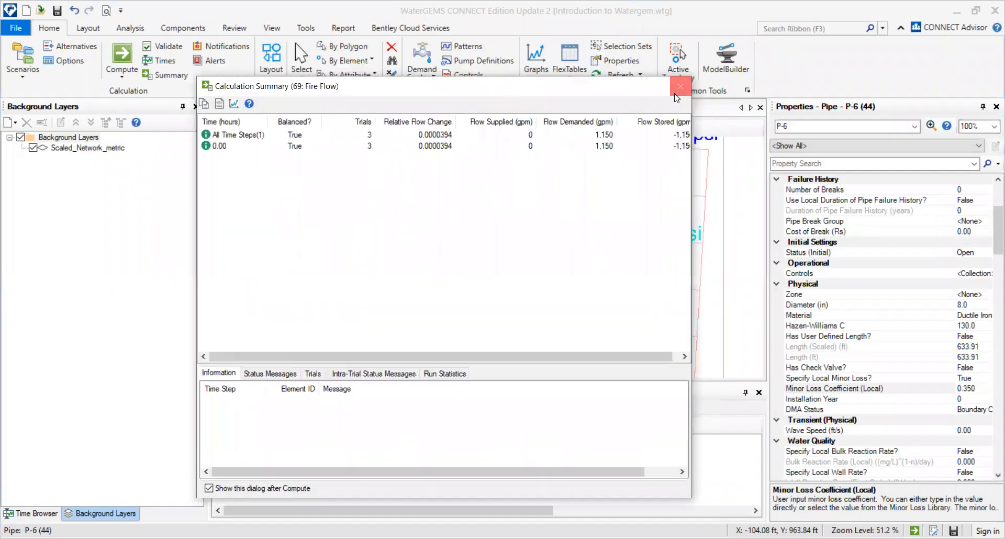
{"action": "left_click", "coordinate": [679, 86]}
{"action": "left_click", "coordinate": [680, 88]}
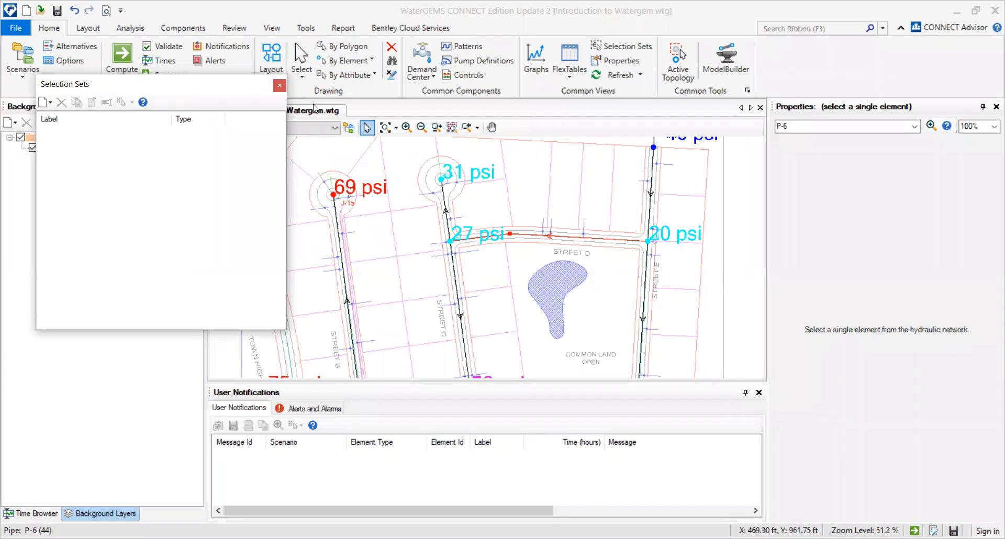
- Create a selection set from the selected pipe P-6, keeping the default label Selection Set - 1
{"action": "left_click_drag", "start_coordinate": [127, 87], "coordinate": [285, 110]}
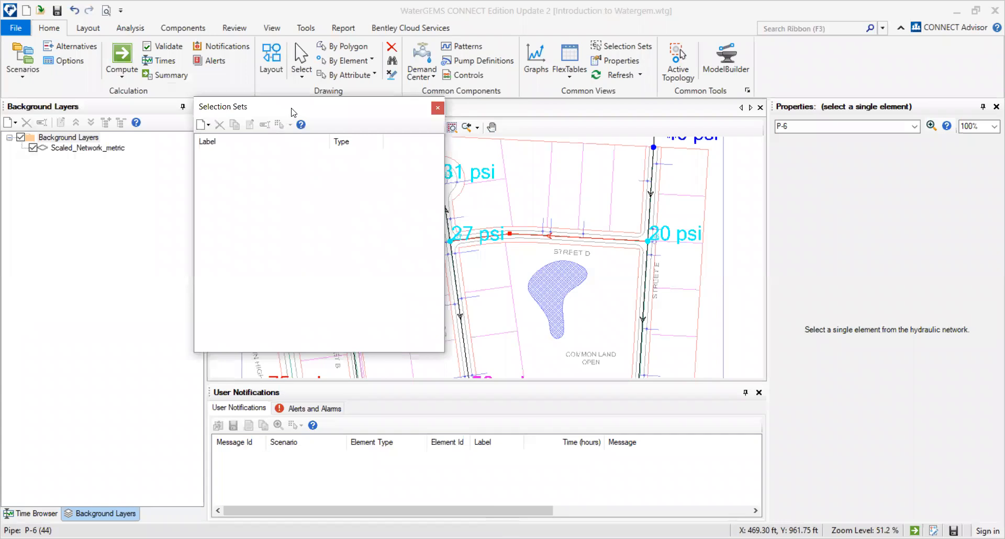
{"action": "left_click", "coordinate": [172, 128]}
{"action": "left_click", "coordinate": [180, 139]}
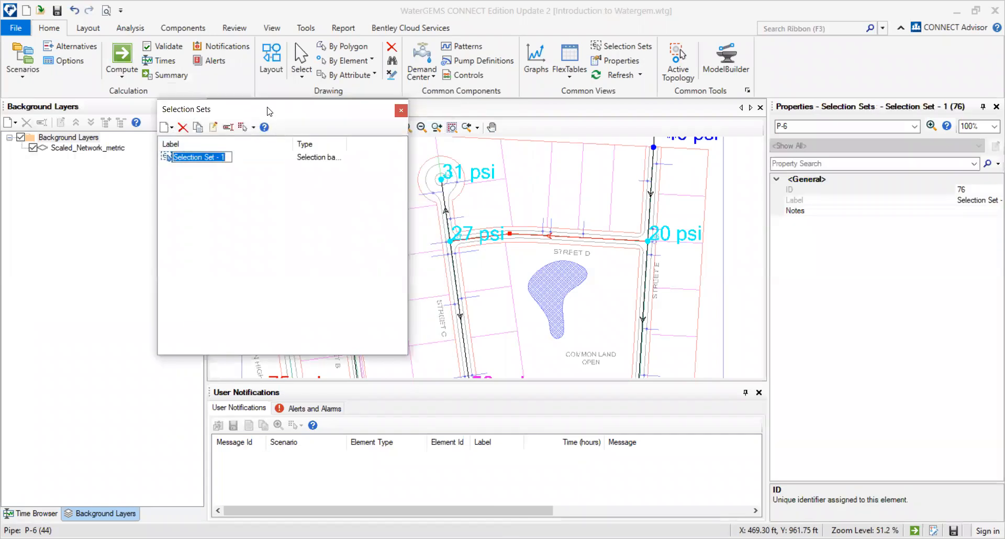
{"action": "left_click", "coordinate": [163, 183]}
{"action": "left_click", "coordinate": [165, 169]}
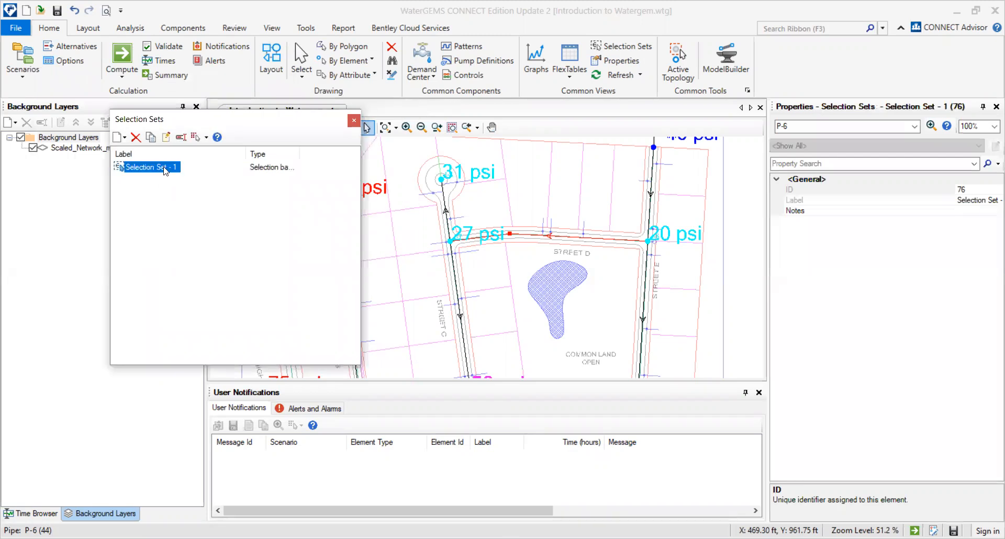
{"action": "right_click", "coordinate": [165, 169]}
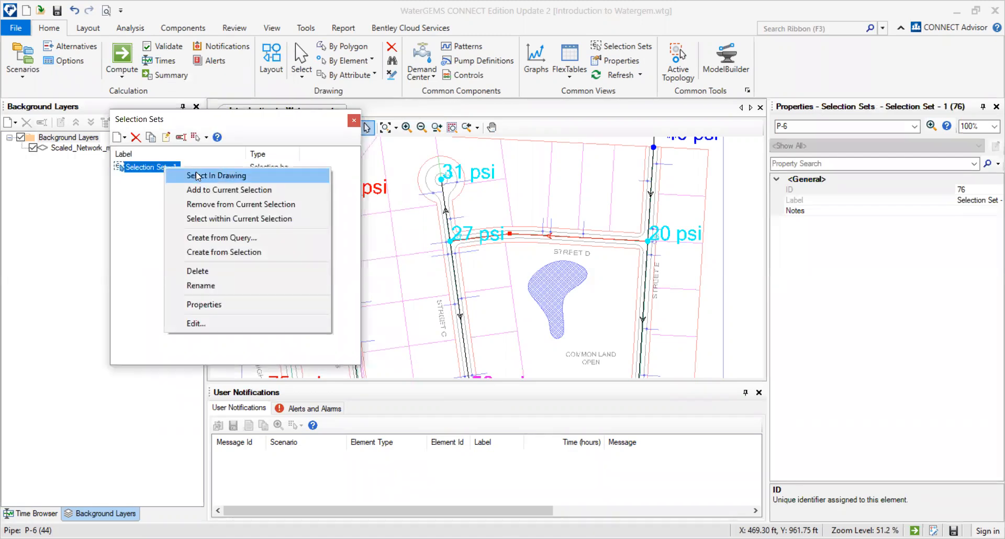
{"action": "left_click", "coordinate": [145, 186]}
{"action": "left_click", "coordinate": [124, 137]}
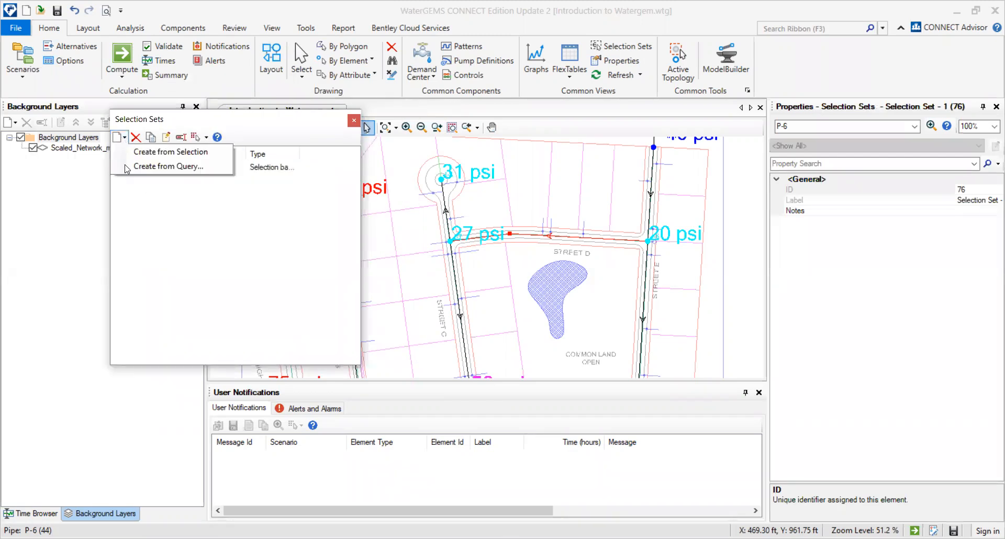
{"action": "left_click", "coordinate": [161, 152]}
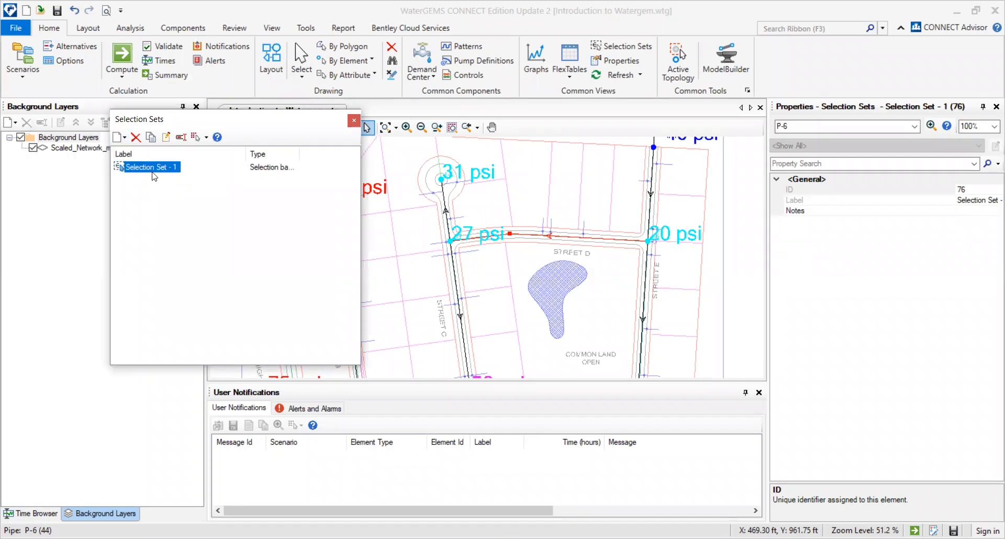
{"action": "left_click", "coordinate": [153, 168]}
{"action": "left_click", "coordinate": [150, 182]}
{"action": "left_click", "coordinate": [150, 168]}
{"action": "right_click", "coordinate": [152, 168]}
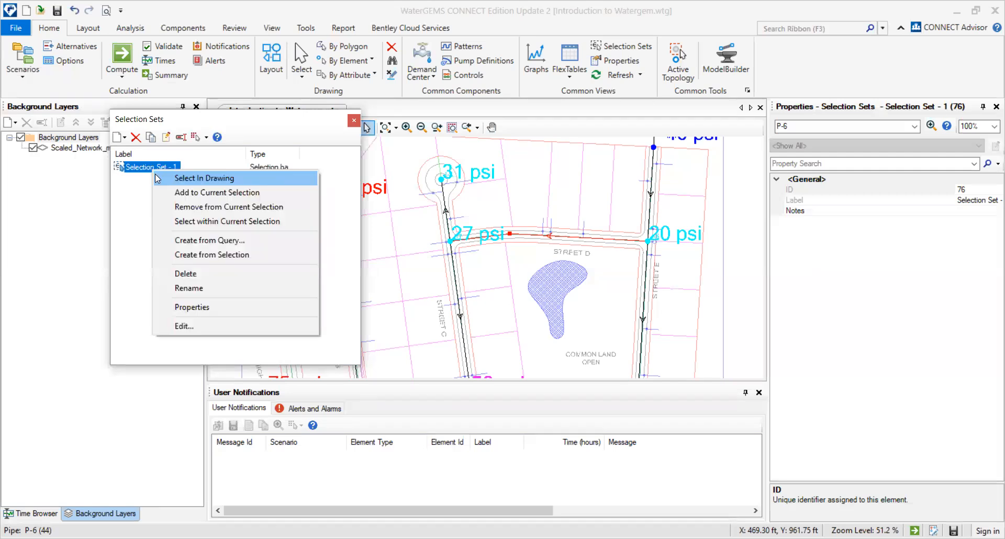
{"action": "left_click", "coordinate": [343, 241]}
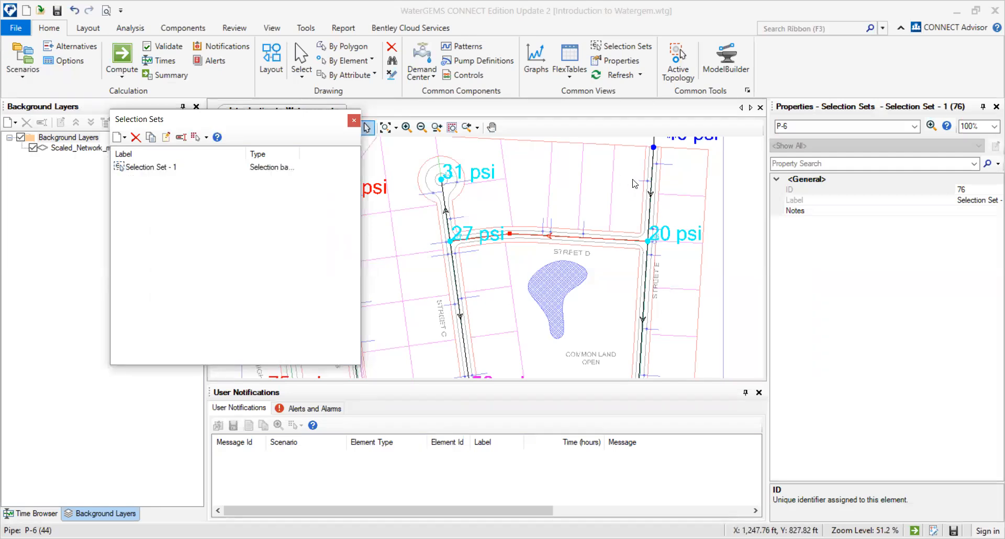
- Select the members of Selection Set - 1 in the drawing to check what it contains
{"action": "left_click", "coordinate": [157, 167]}
{"action": "right_click", "coordinate": [156, 168]}
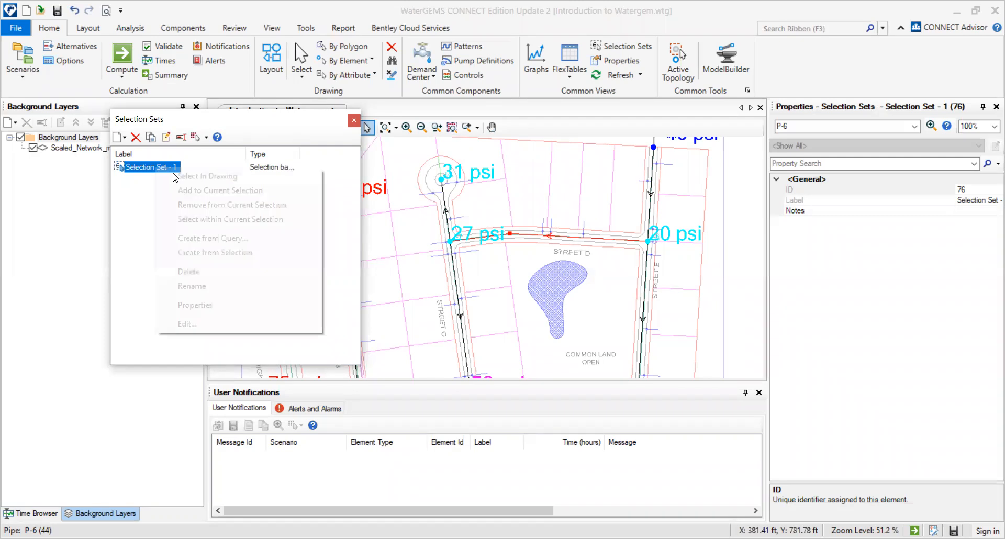
{"action": "left_click", "coordinate": [216, 177]}
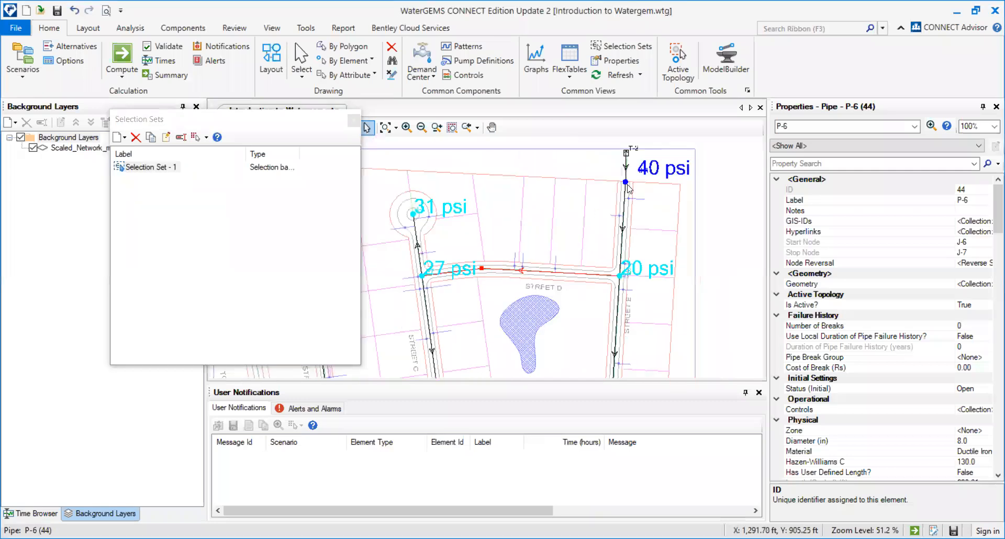
- Select the four junctions labelled 20, 40, 27 and 31 psi around Street D together in the drawing
{"action": "left_click", "coordinate": [626, 183]}
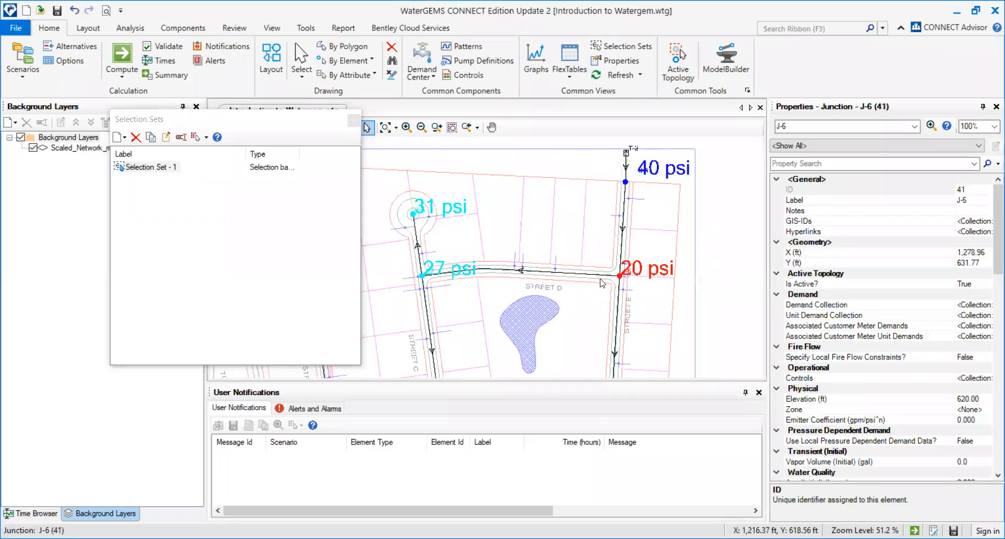
{"action": "left_click", "coordinate": [622, 184], "text": "ctrl"}
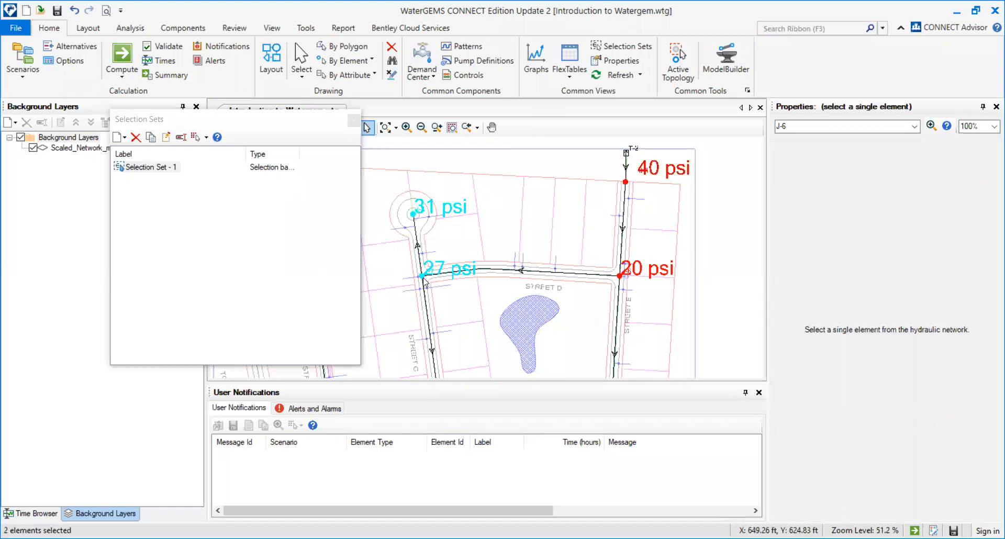
{"action": "left_click", "coordinate": [423, 276], "text": "ctrl"}
{"action": "left_click", "coordinate": [414, 215], "text": "ctrl"}
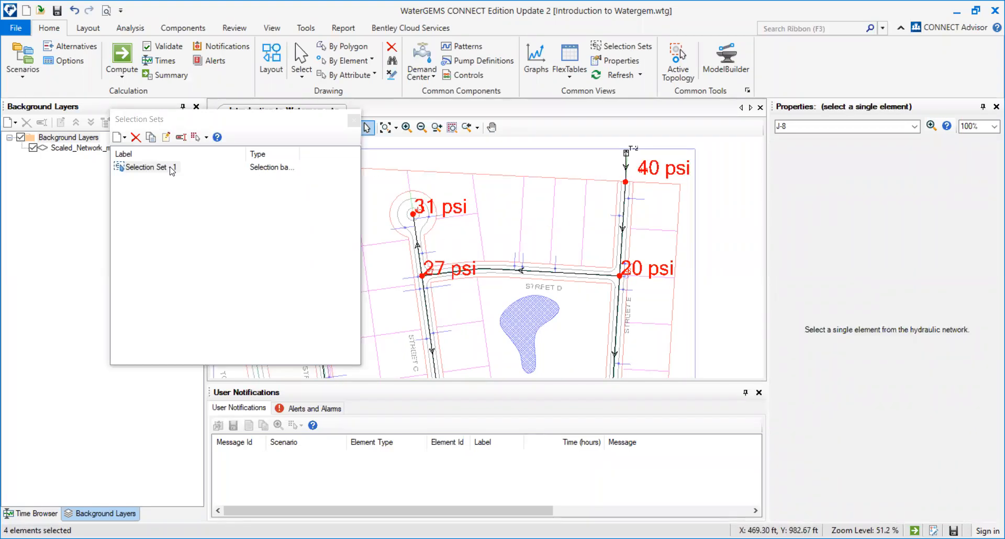
{"action": "right_click", "coordinate": [506, 227]}
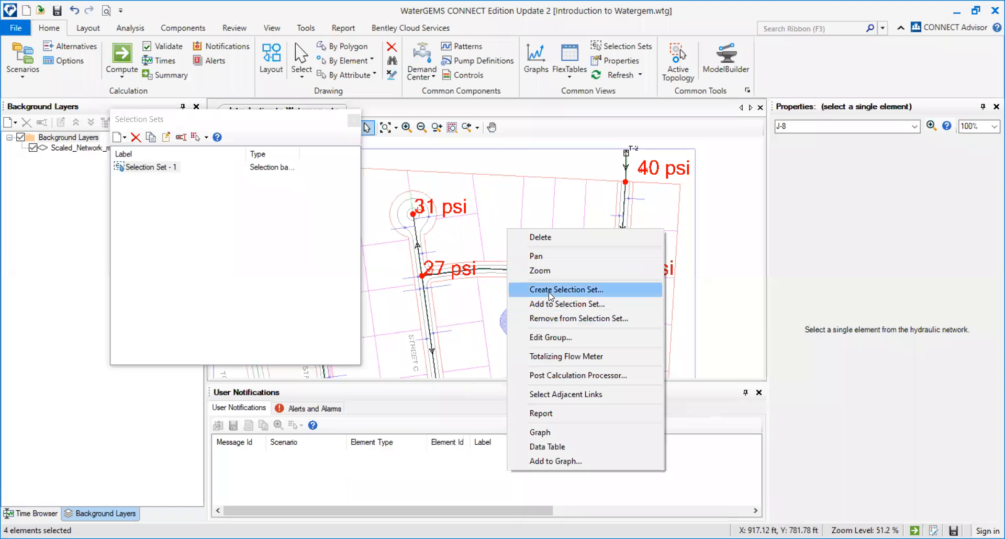
{"action": "left_click", "coordinate": [329, 246]}
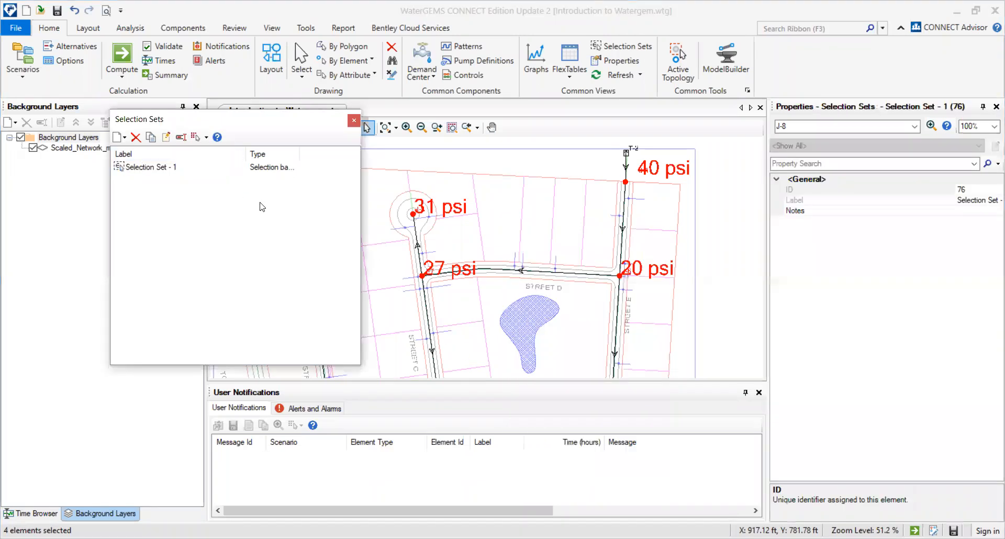
- Add the four selected junctions to Selection Set - 1
{"action": "right_click", "coordinate": [625, 183]}
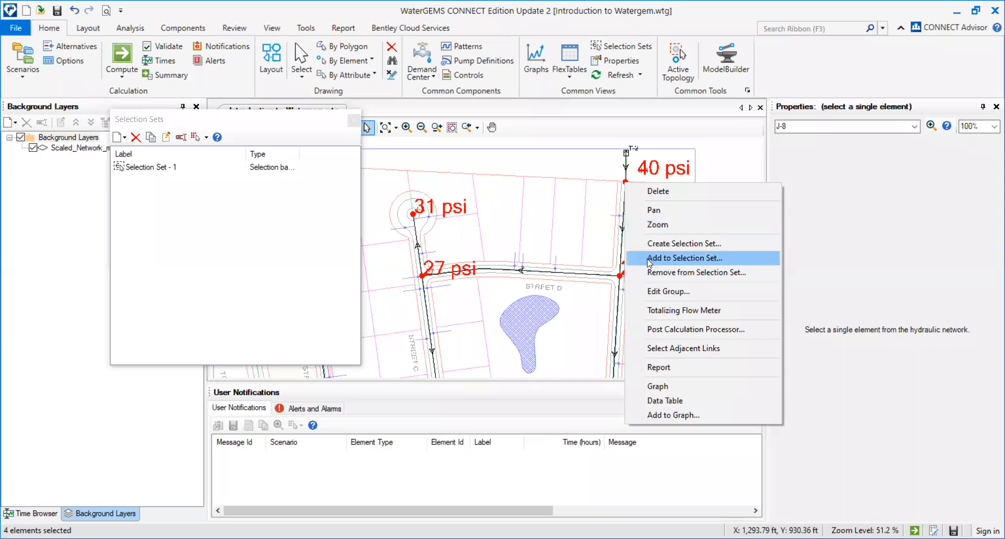
{"action": "left_click", "coordinate": [647, 258]}
{"action": "left_click", "coordinate": [518, 264]}
{"action": "left_click", "coordinate": [519, 265]}
{"action": "left_click", "coordinate": [489, 293]}
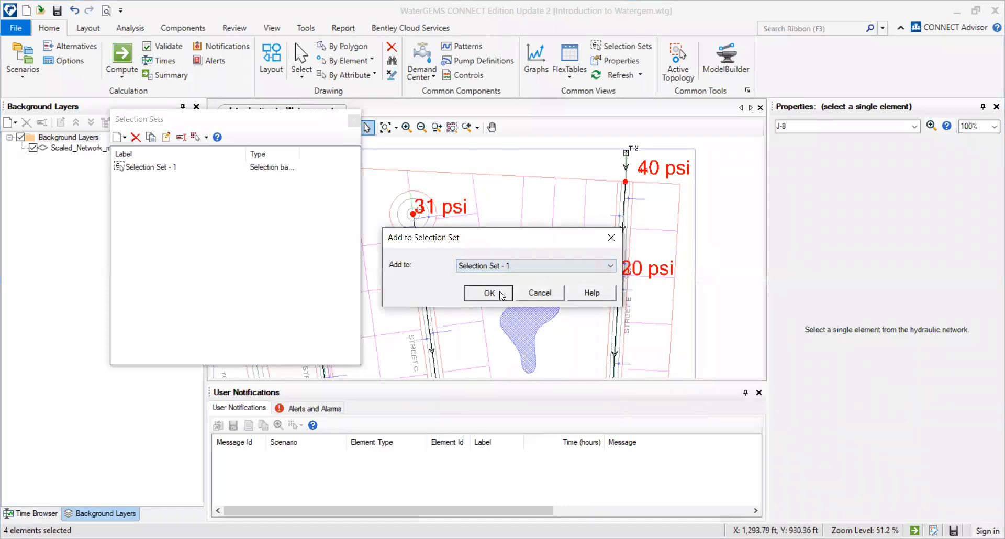
- Clear the drawing selection and reselect all members of Selection Set - 1 in the drawing to verify its contents
{"action": "right_click", "coordinate": [157, 171]}
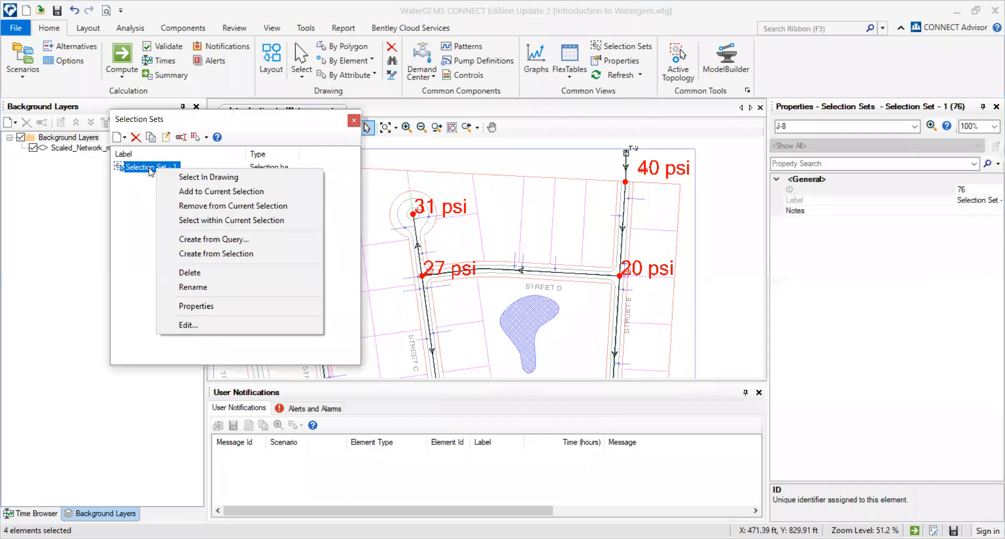
{"action": "left_click", "coordinate": [208, 177]}
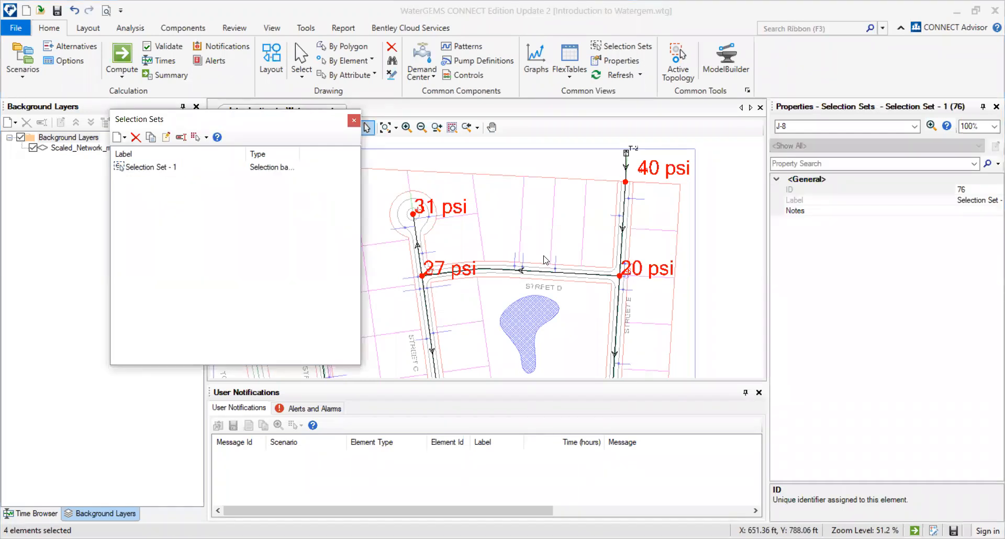
{"action": "left_click", "coordinate": [675, 244]}
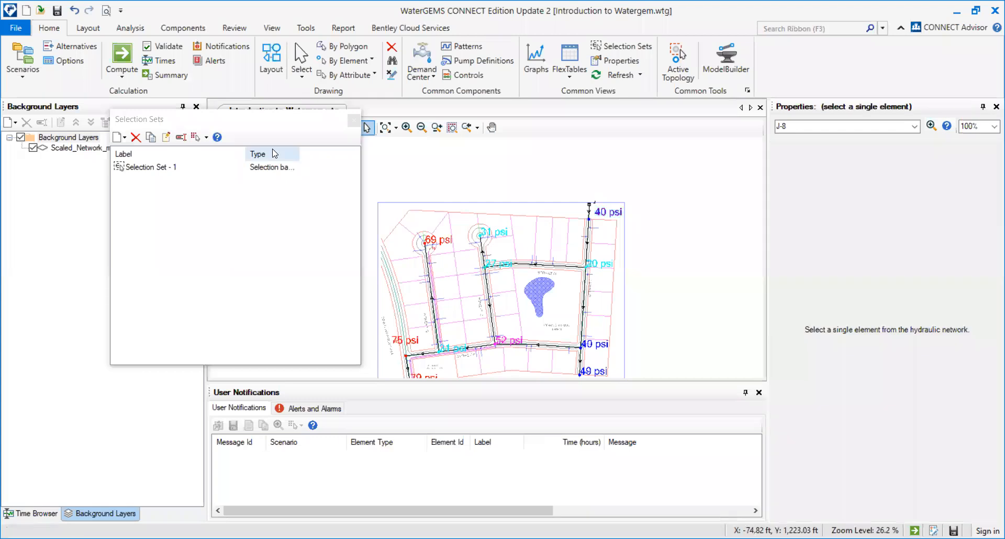
{"action": "left_click", "coordinate": [205, 138]}
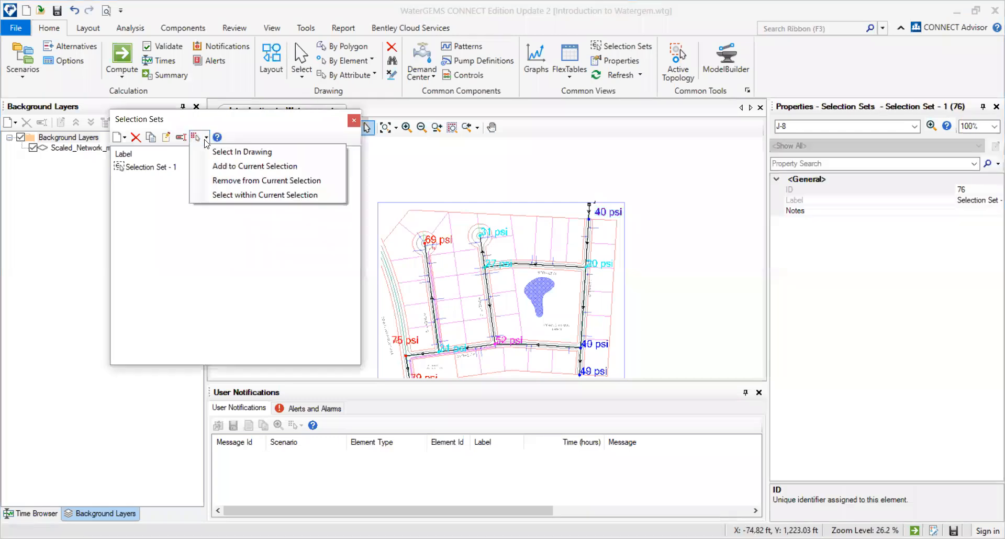
{"action": "left_click", "coordinate": [188, 188]}
{"action": "left_click", "coordinate": [157, 170]}
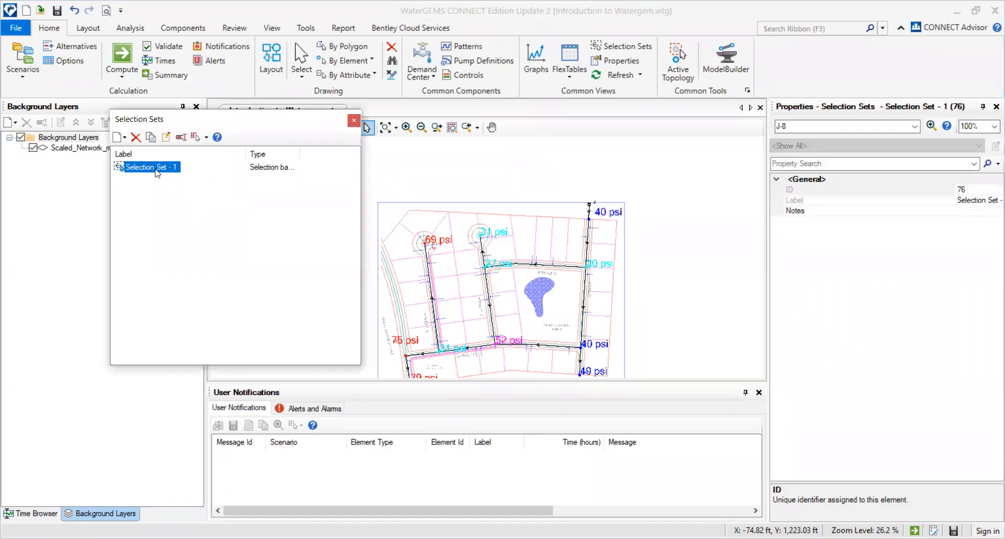
{"action": "left_click", "coordinate": [196, 140]}
{"action": "left_click", "coordinate": [196, 139]}
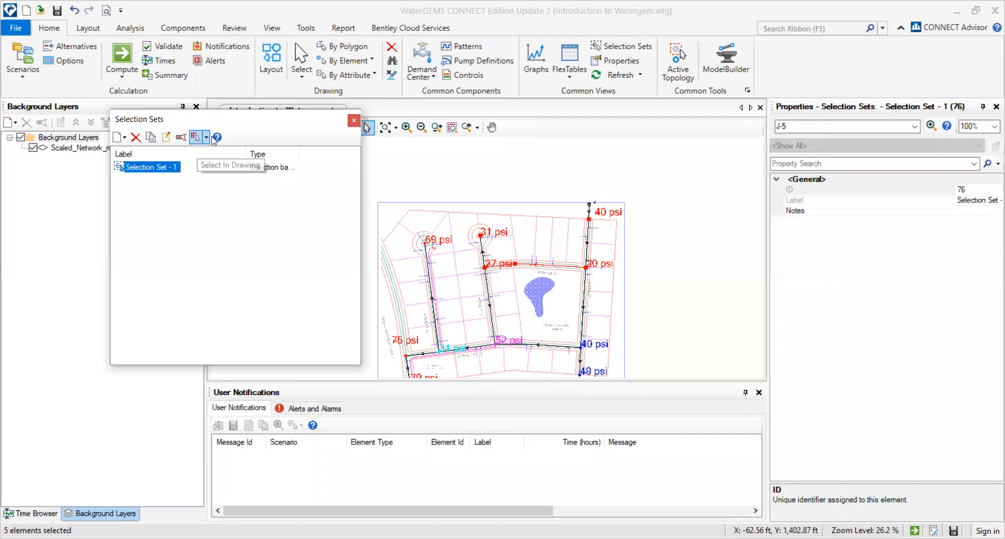
- Consult the Selection Sets Manager help topic, close it and review the available ways of applying the set to the drawing
{"action": "left_click", "coordinate": [217, 137]}
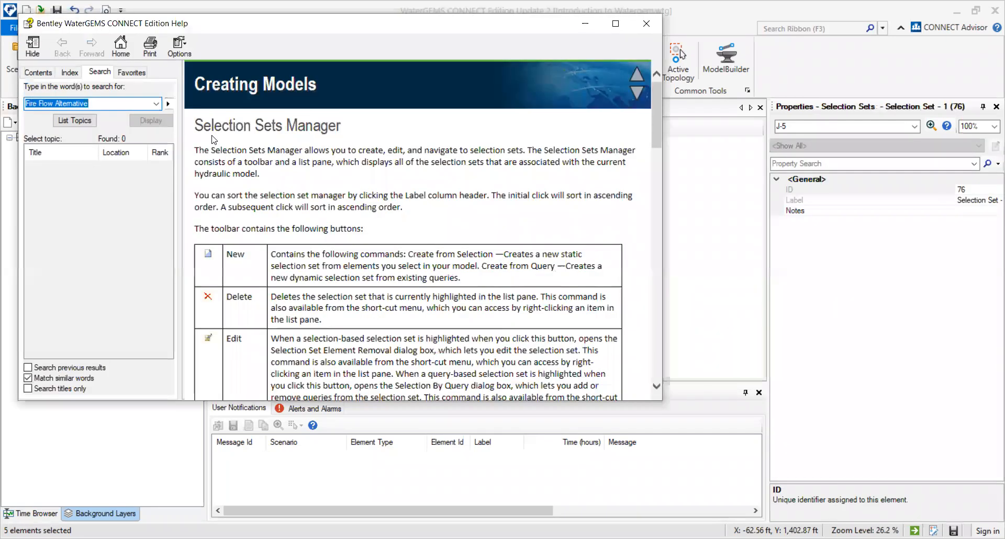
{"action": "left_click", "coordinate": [646, 24]}
{"action": "left_click", "coordinate": [206, 139]}
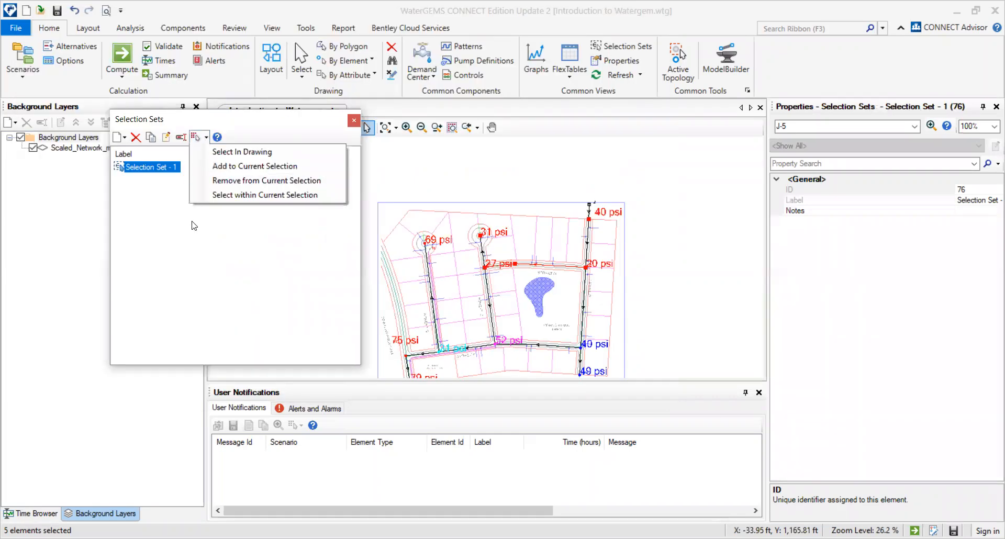
{"action": "left_click", "coordinate": [454, 261]}
- Add junction J-9, the 40 psi node at the corner below the common land, to Selection Set - 1
{"action": "scroll", "coordinate": [605, 287], "scroll_direction": "up", "scroll_amount": 2}
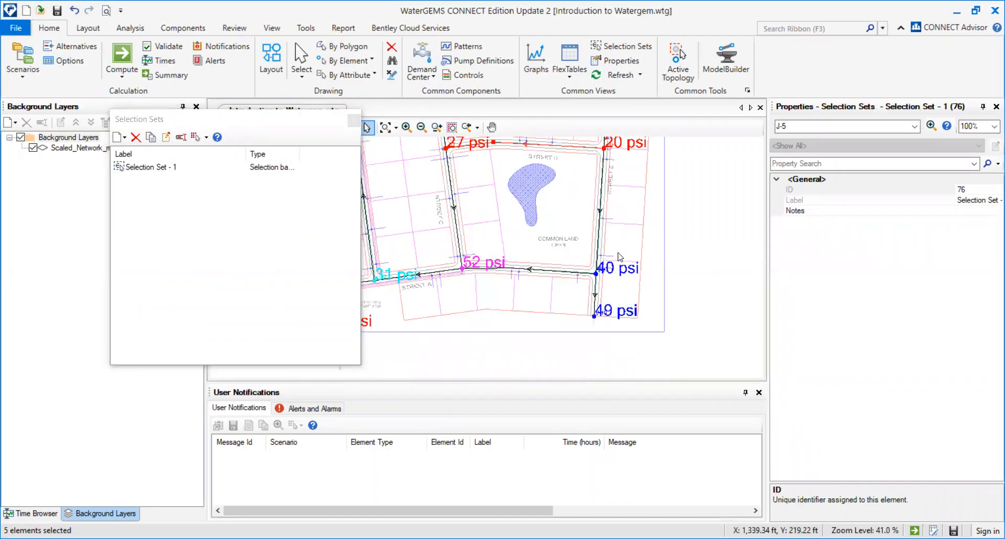
{"action": "left_click", "coordinate": [596, 274]}
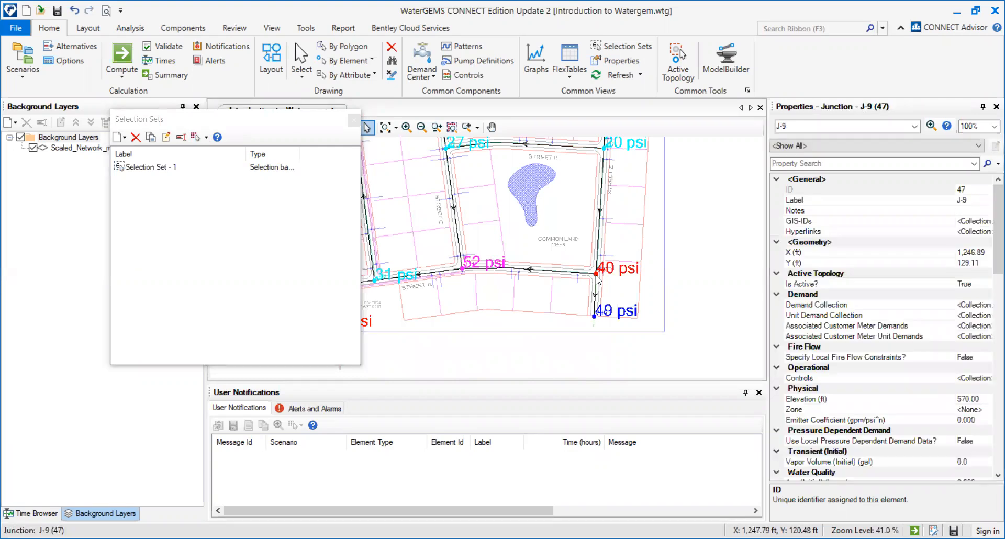
{"action": "right_click", "coordinate": [596, 276]}
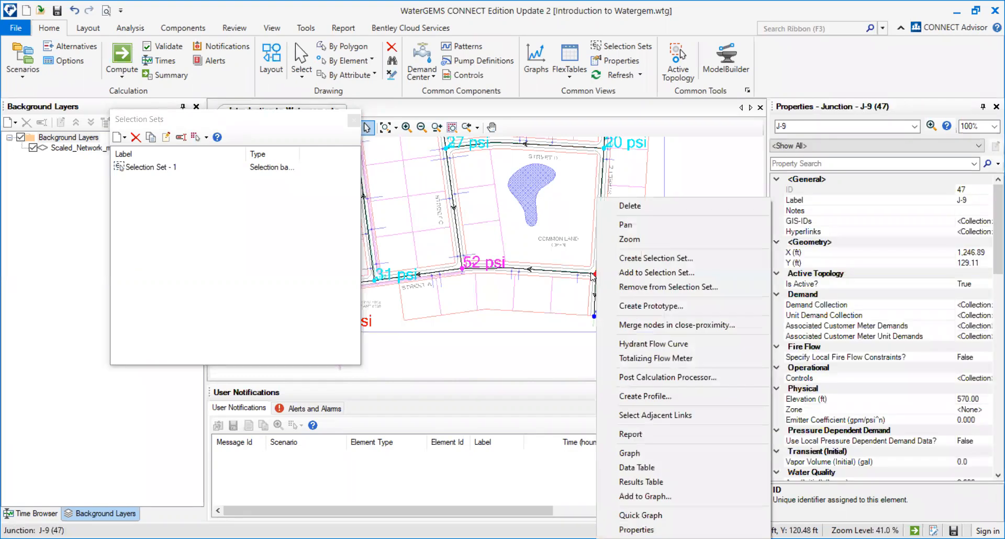
{"action": "left_click", "coordinate": [627, 273]}
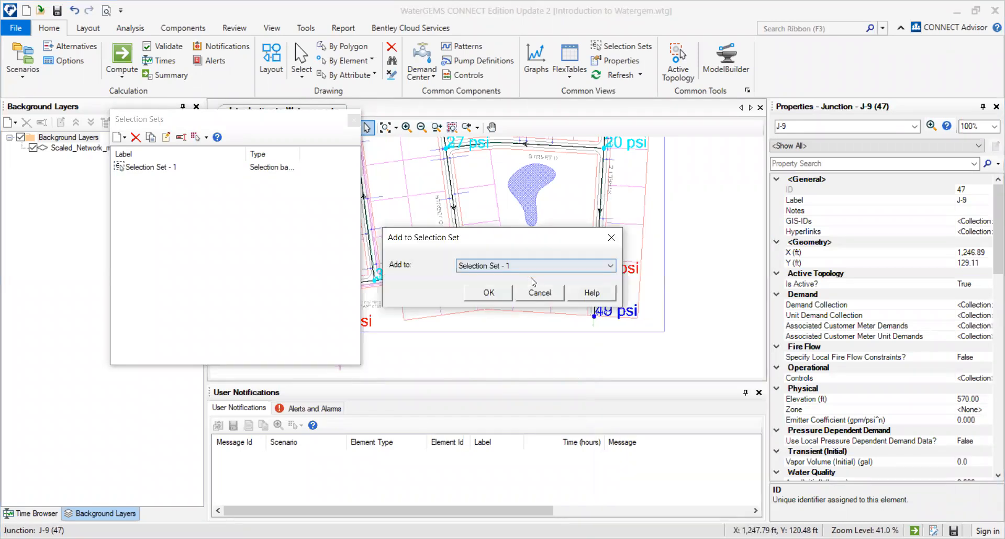
{"action": "left_click", "coordinate": [506, 292]}
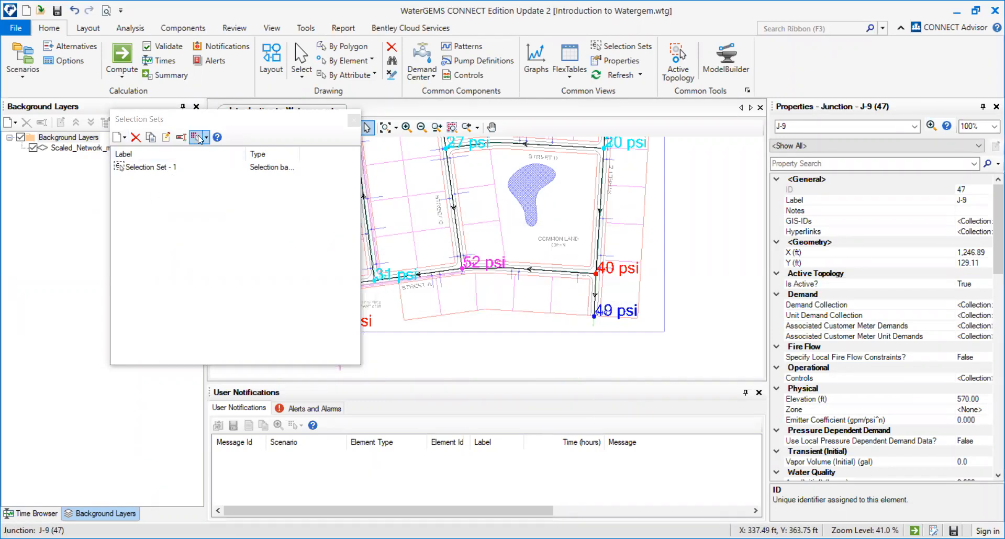
- Clear the drawing selection and reselect all members of Selection Set - 1 to check that J-9 is included
{"action": "left_click", "coordinate": [704, 221]}
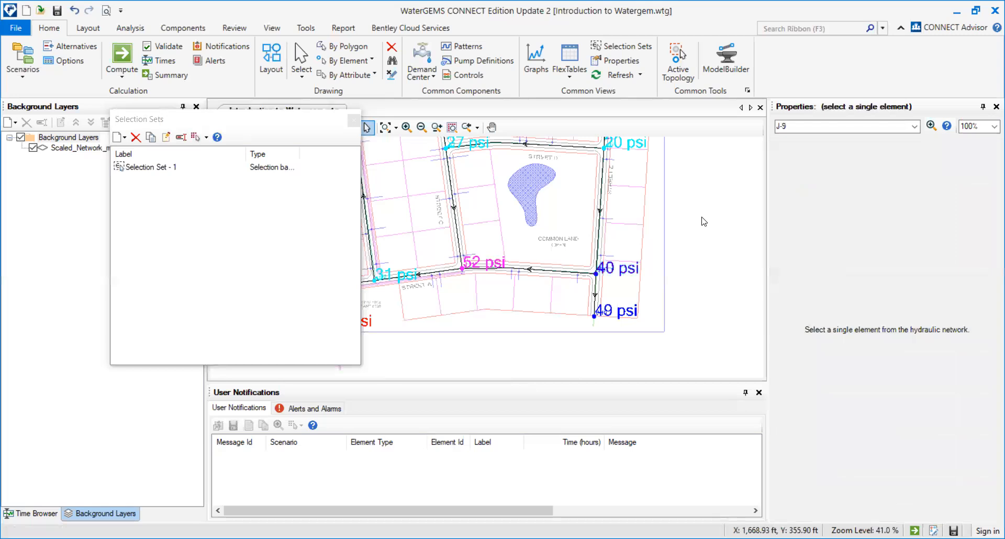
{"action": "left_click", "coordinate": [195, 138]}
{"action": "left_click", "coordinate": [194, 137]}
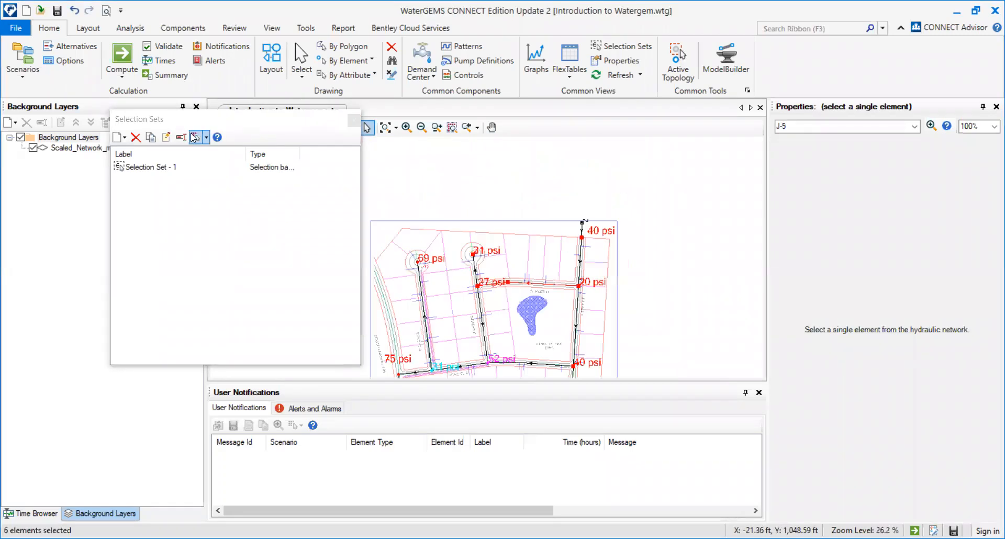
{"action": "left_click", "coordinate": [175, 249]}
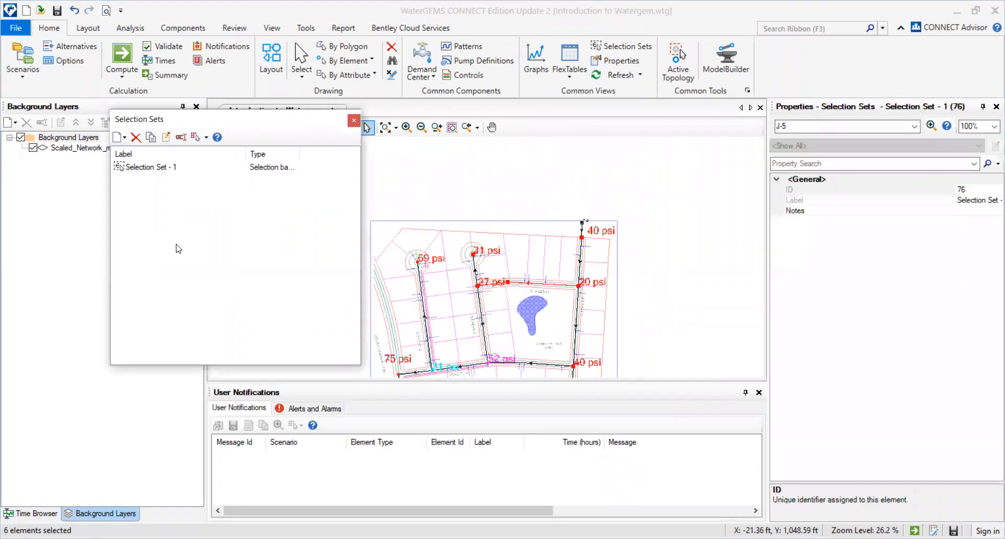
- Close the Selection Sets manager and clear the drawing selection
{"action": "left_click", "coordinate": [206, 138]}
{"action": "left_click", "coordinate": [151, 186]}
{"action": "left_click", "coordinate": [152, 166]}
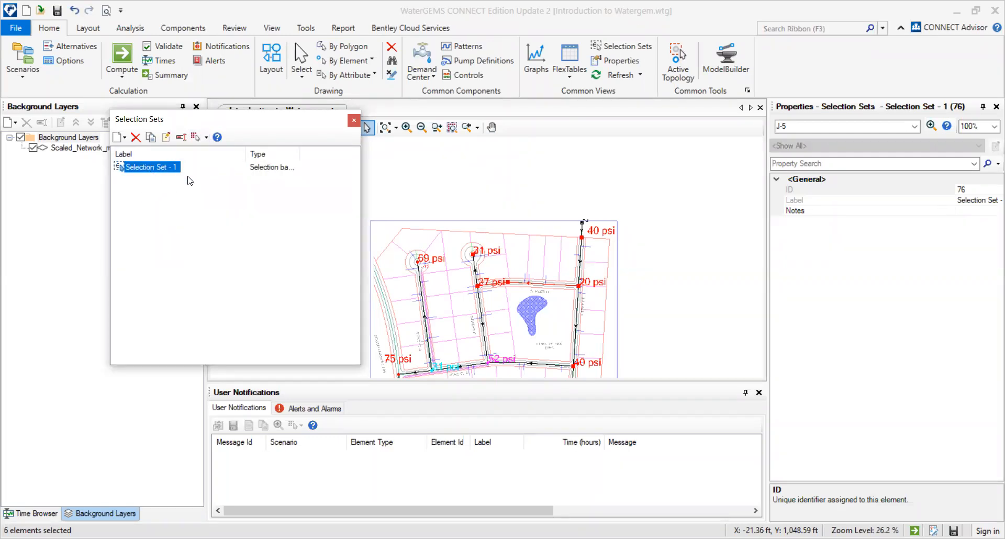
{"action": "left_click", "coordinate": [355, 121]}
{"action": "left_click", "coordinate": [501, 175]}
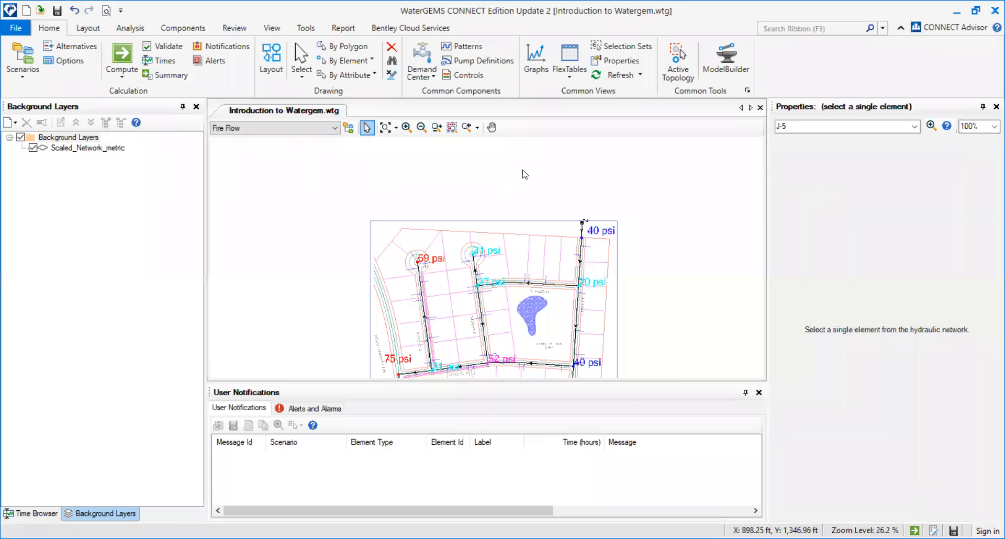
- Select all junctions in the network by element type, and replace that selection with all pipes
{"action": "left_click", "coordinate": [373, 63]}
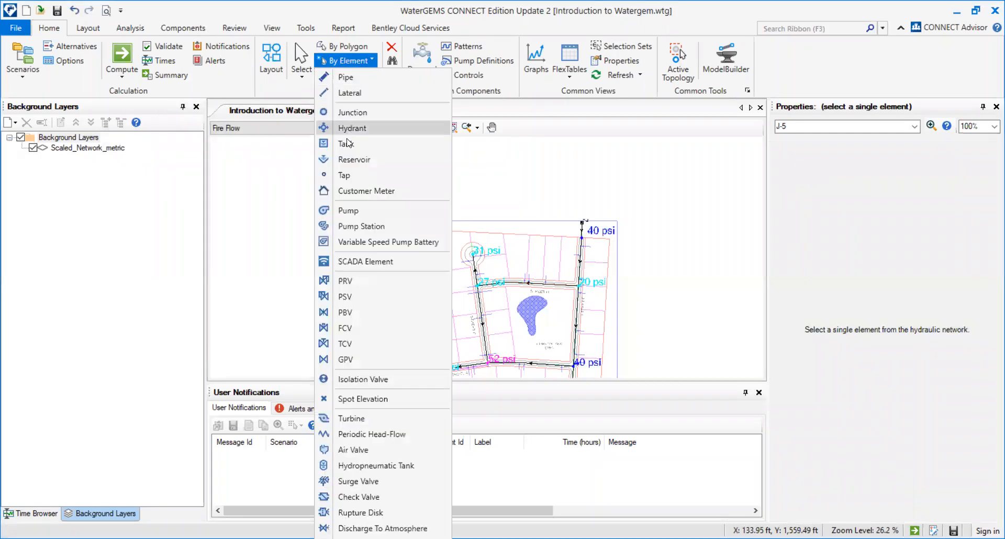
{"action": "left_click", "coordinate": [348, 112]}
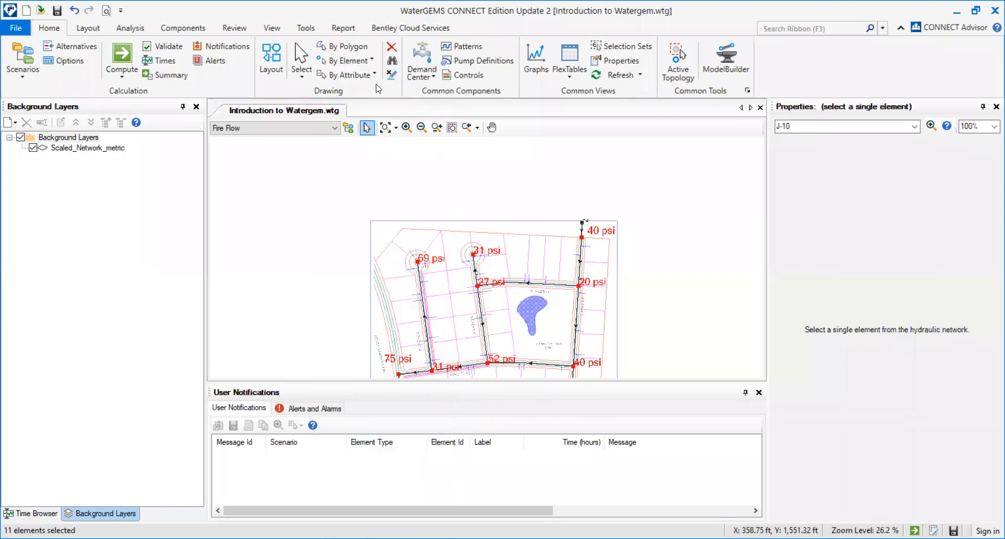
{"action": "left_click", "coordinate": [370, 67]}
{"action": "left_click", "coordinate": [356, 78]}
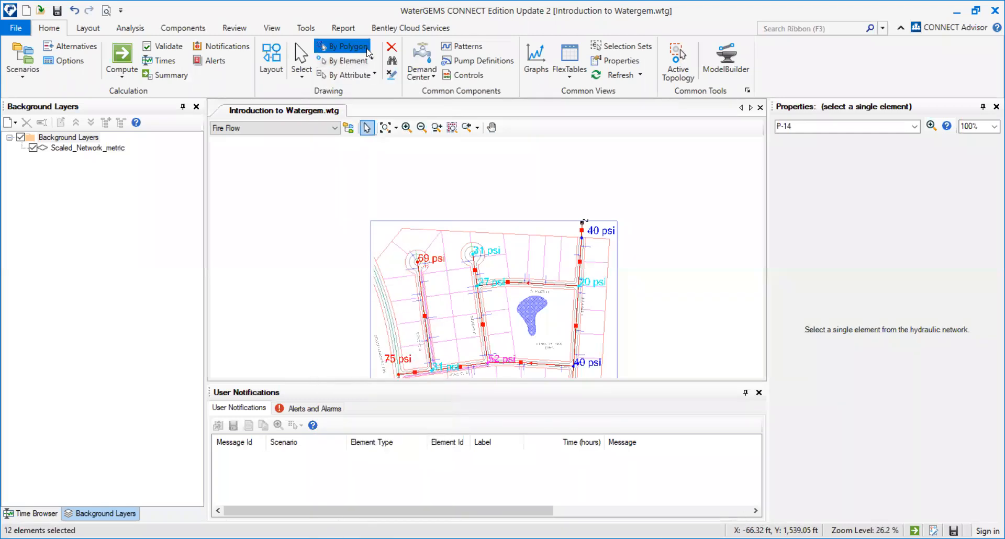
- Select by polygon the tank T-2, the 40 psi junction below it and their connecting pipe
{"action": "left_click", "coordinate": [348, 46]}
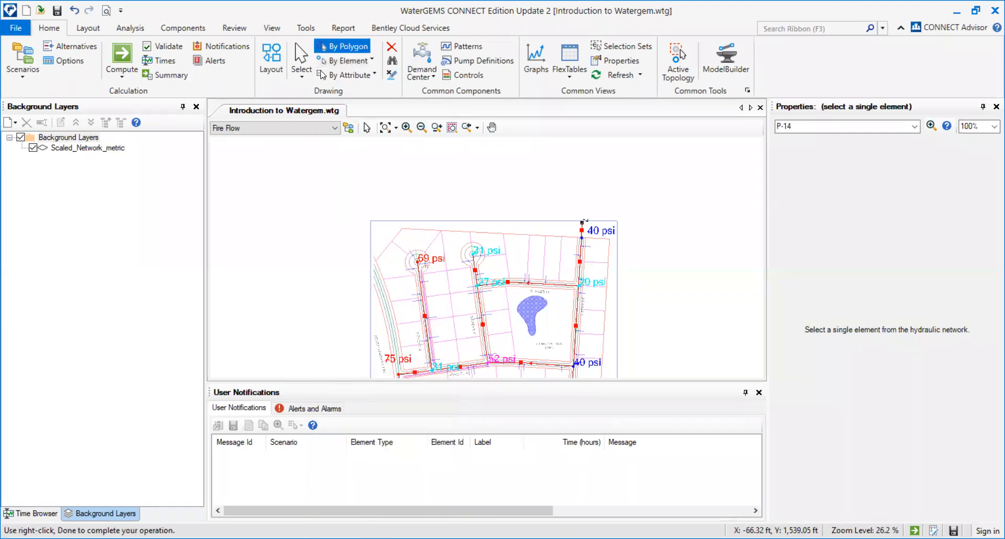
{"action": "left_click", "coordinate": [529, 198]}
{"action": "left_click", "coordinate": [545, 260]}
{"action": "left_click", "coordinate": [626, 271]}
{"action": "left_click", "coordinate": [647, 191]}
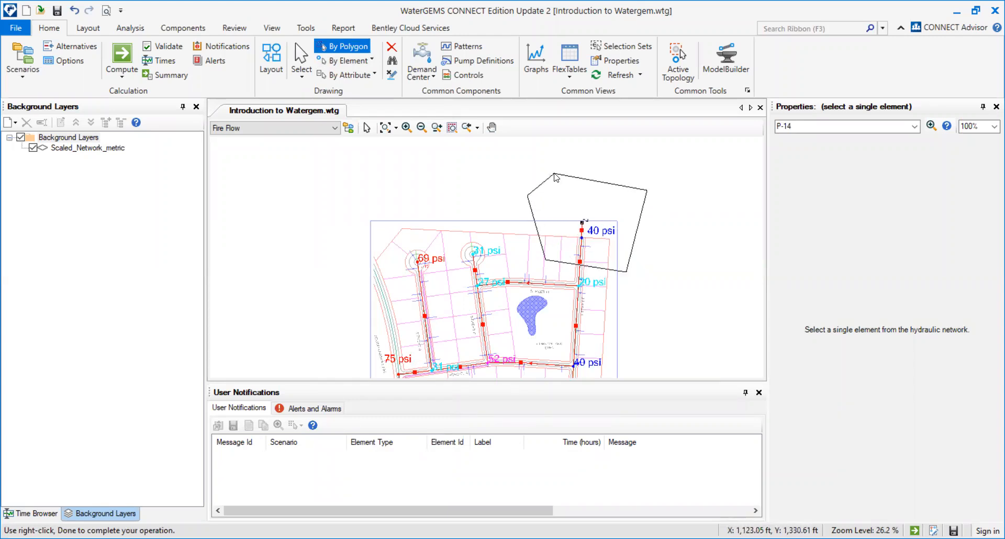
{"action": "right_click", "coordinate": [555, 174]}
{"action": "left_click", "coordinate": [580, 183]}
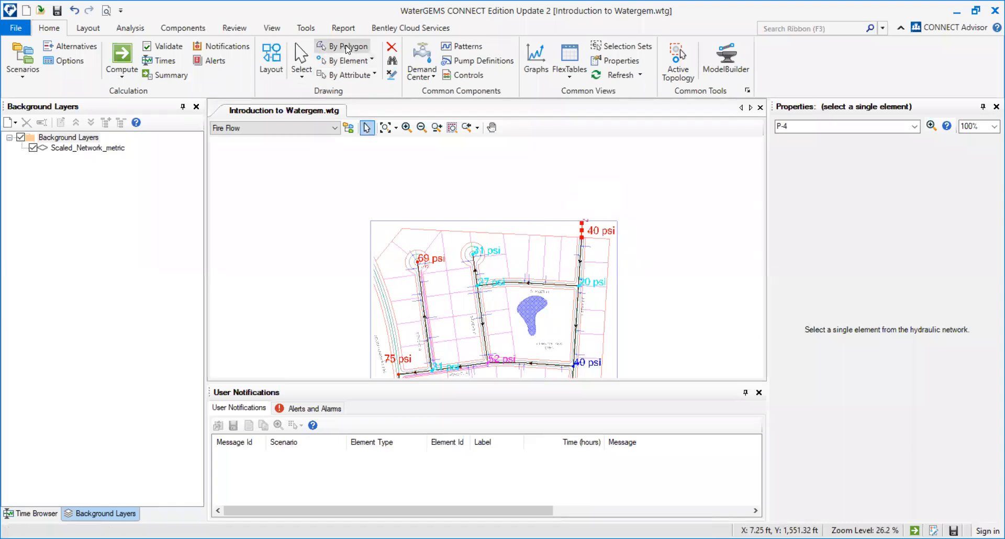
- Select by a larger polygon the elements from tank T-2 through the 40 psi junction to the 20 psi junction on Street E
{"action": "left_click", "coordinate": [360, 49]}
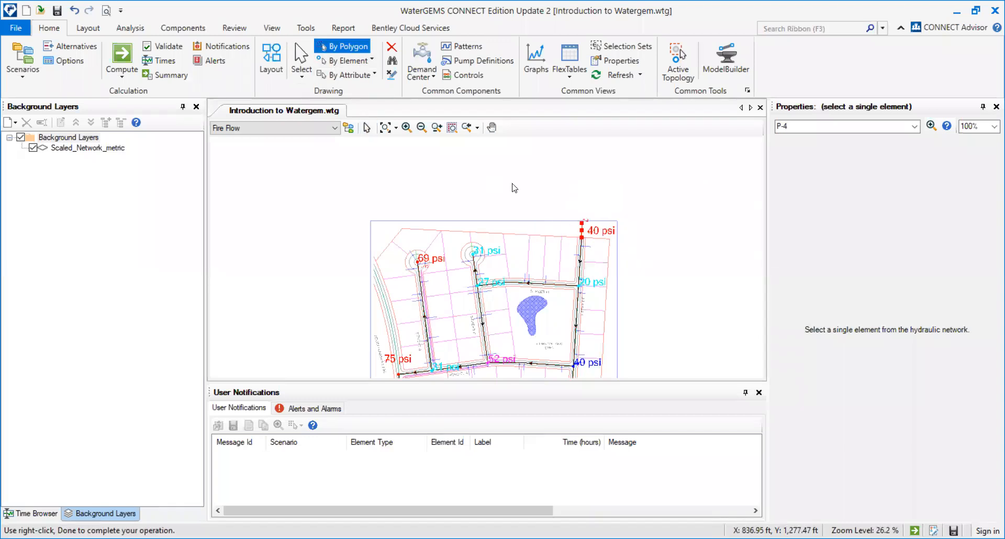
{"action": "left_click", "coordinate": [529, 204]}
{"action": "left_click", "coordinate": [552, 310]}
{"action": "left_click", "coordinate": [626, 310]}
{"action": "left_click", "coordinate": [647, 215]}
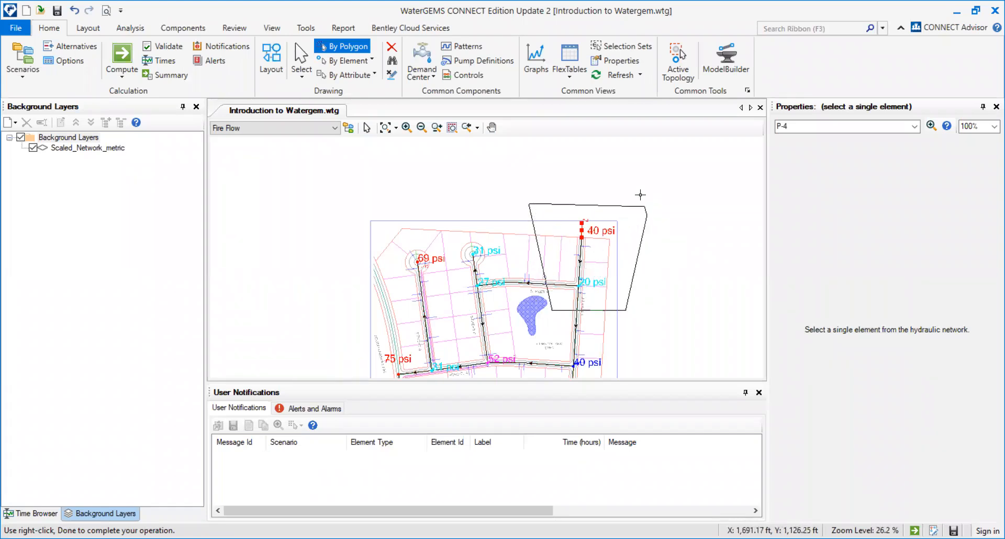
{"action": "left_click", "coordinate": [563, 192]}
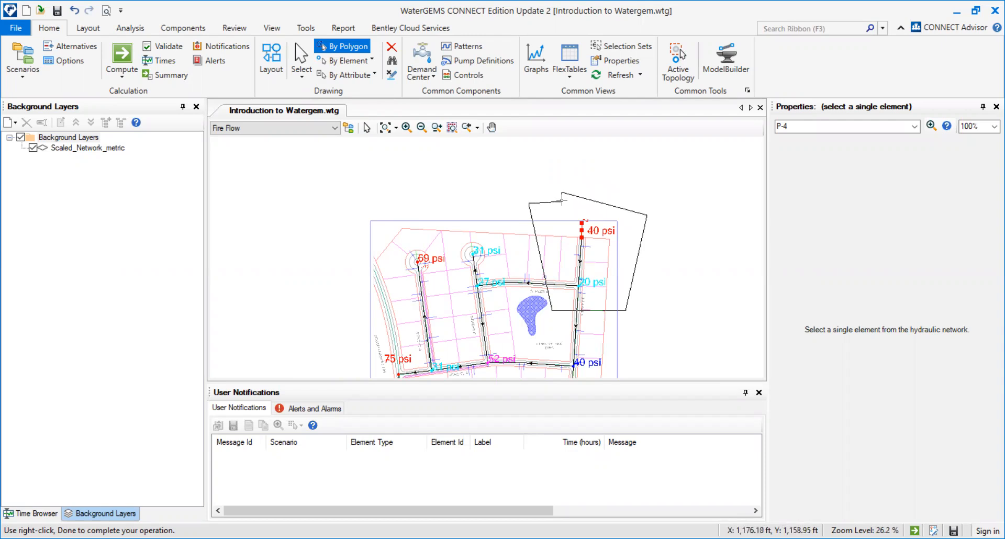
{"action": "right_click", "coordinate": [580, 209]}
{"action": "left_click", "coordinate": [592, 211]}
{"action": "scroll", "coordinate": [580, 271], "scroll_direction": "up", "scroll_amount": 5}
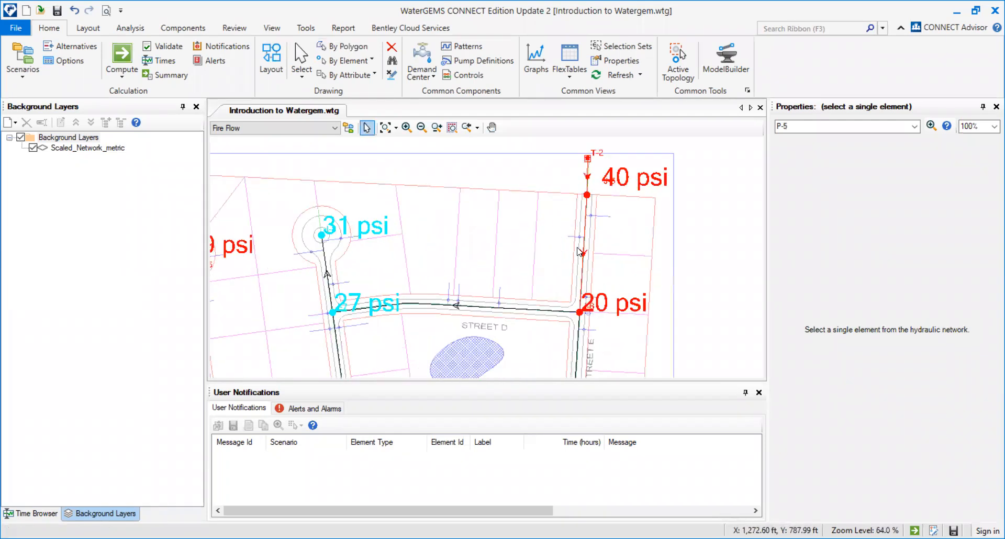
{"action": "scroll", "coordinate": [582, 225], "scroll_direction": "down", "scroll_amount": 5}
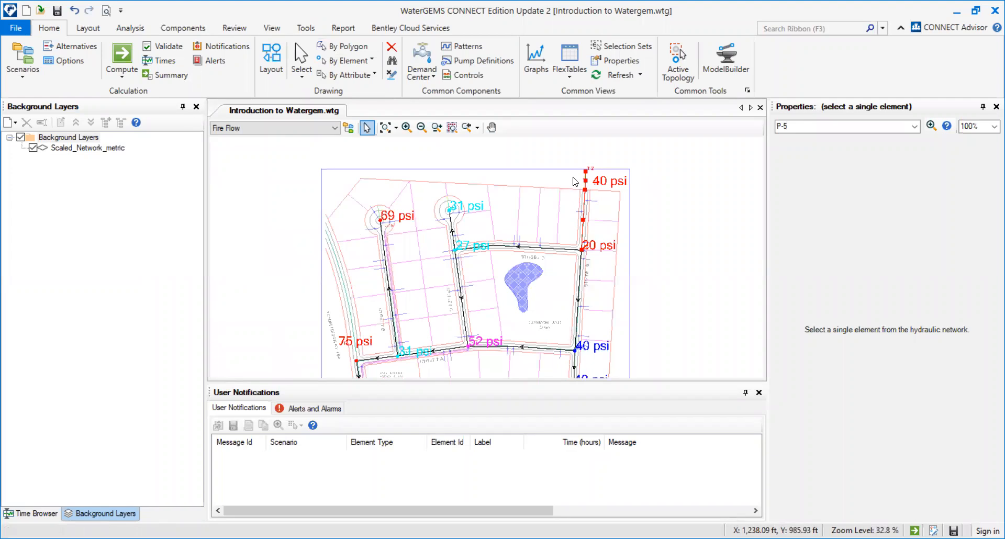
{"action": "left_click_drag", "start_coordinate": [536, 140], "coordinate": [439, 165]}
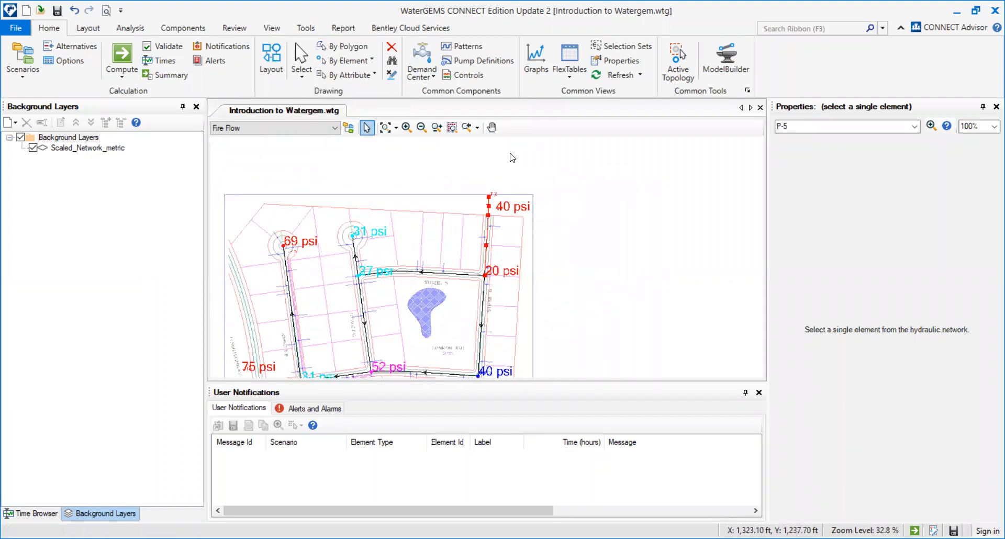
- Invert the polygon selection across the network, and clear the resulting selection
{"action": "left_click", "coordinate": [302, 78]}
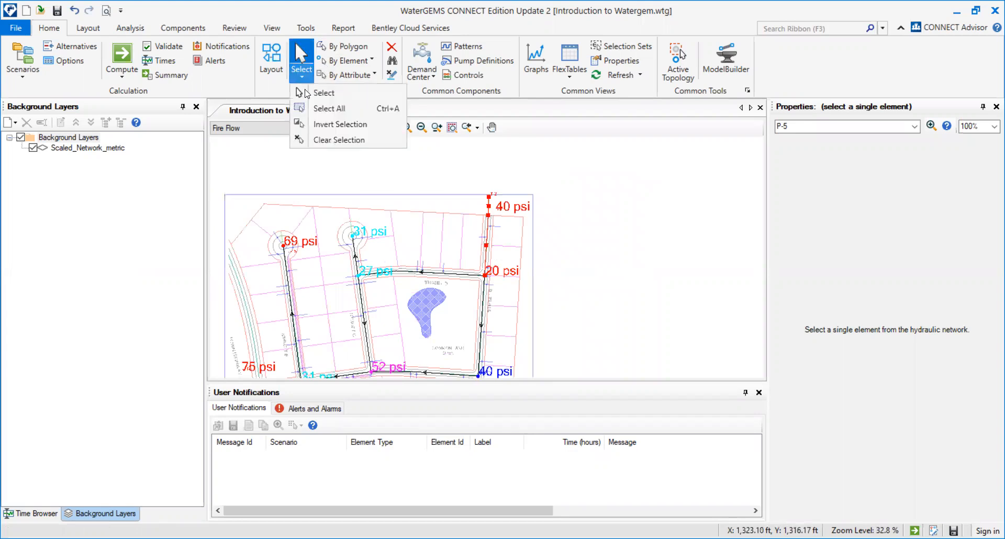
{"action": "left_click", "coordinate": [322, 125]}
{"action": "mouse_move", "coordinate": [567, 208]}
{"action": "left_mouse_down"}
{"action": "mouse_move", "coordinate": [572, 191]}
{"action": "mouse_move", "coordinate": [622, 159]}
{"action": "left_mouse_up"}
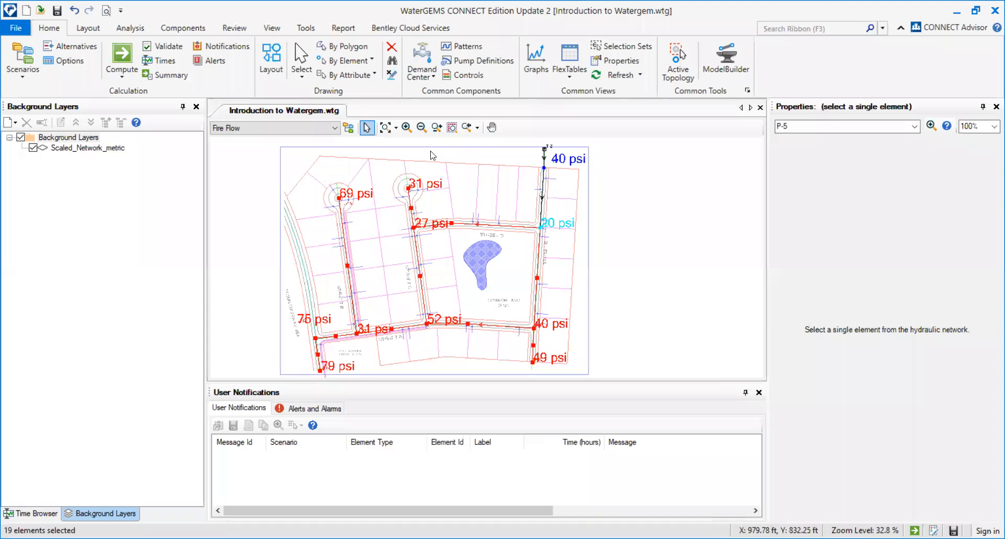
{"action": "left_click", "coordinate": [301, 79]}
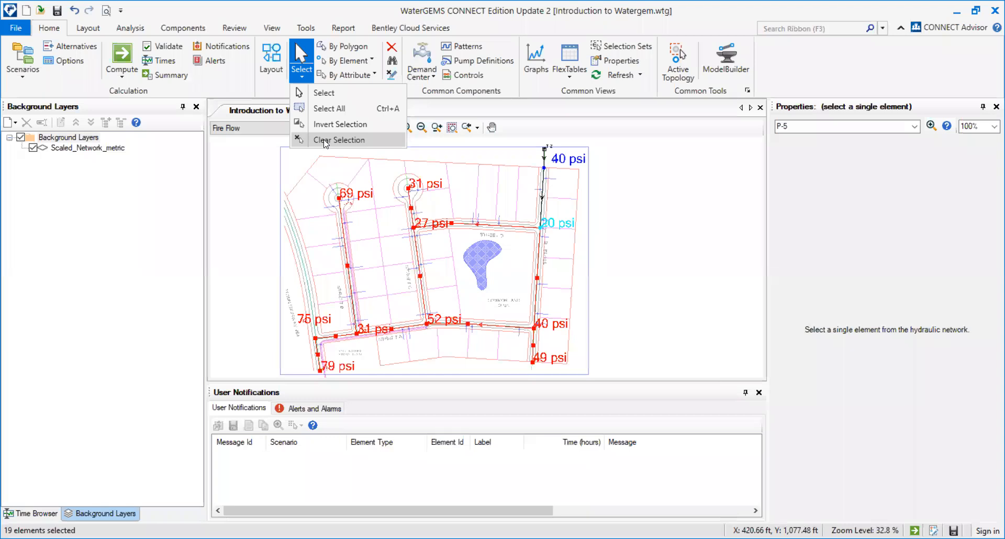
{"action": "left_click", "coordinate": [325, 140]}
{"action": "scroll", "coordinate": [608, 212], "scroll_direction": "down", "scroll_amount": 2}
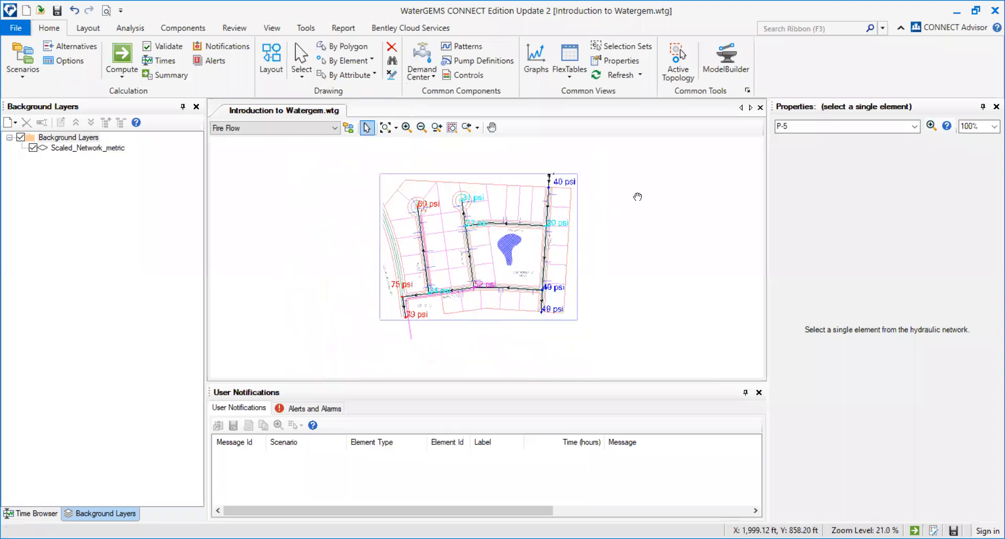
- Open the Prototypes manager and create a new pipe prototype
{"action": "left_click", "coordinate": [131, 27]}
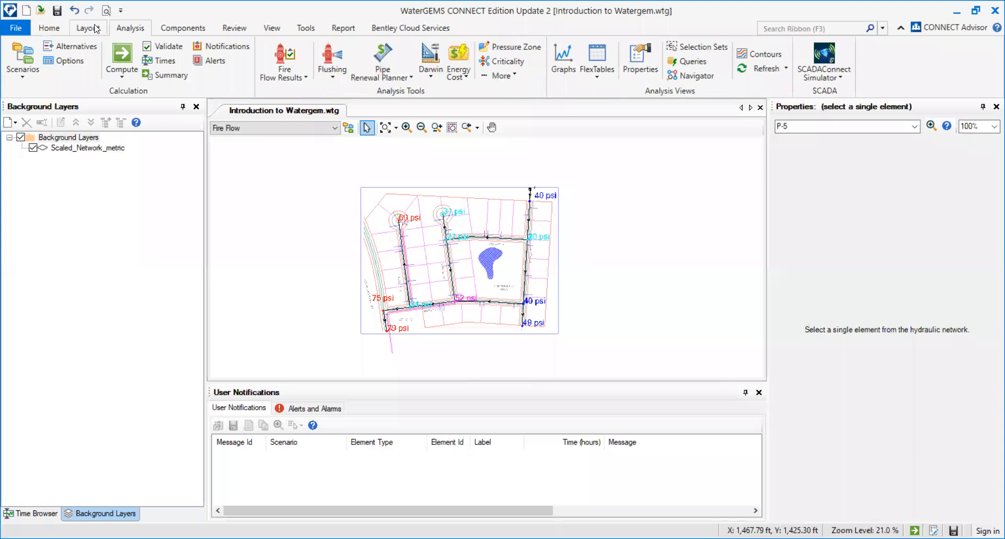
{"action": "left_click", "coordinate": [94, 29]}
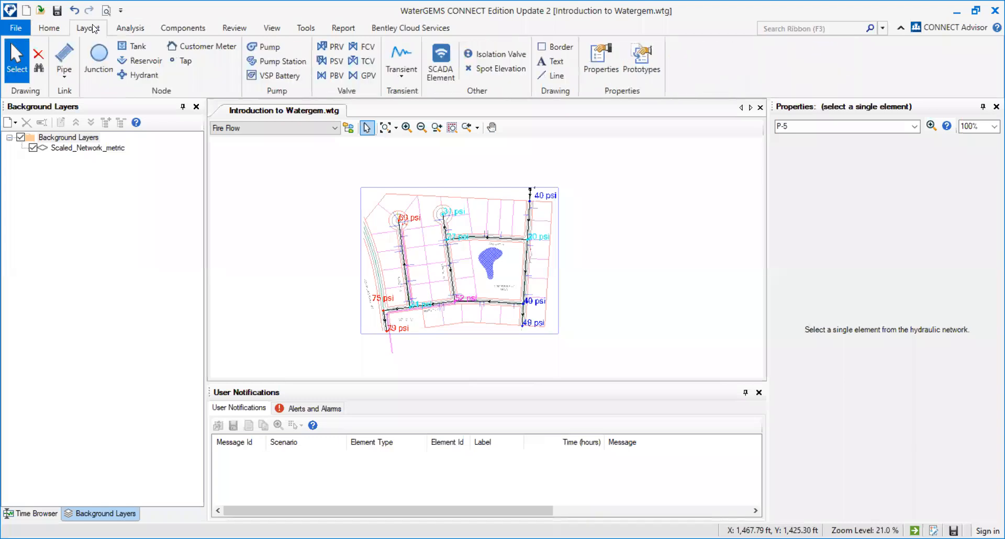
{"action": "left_click", "coordinate": [181, 30]}
{"action": "left_click", "coordinate": [244, 32]}
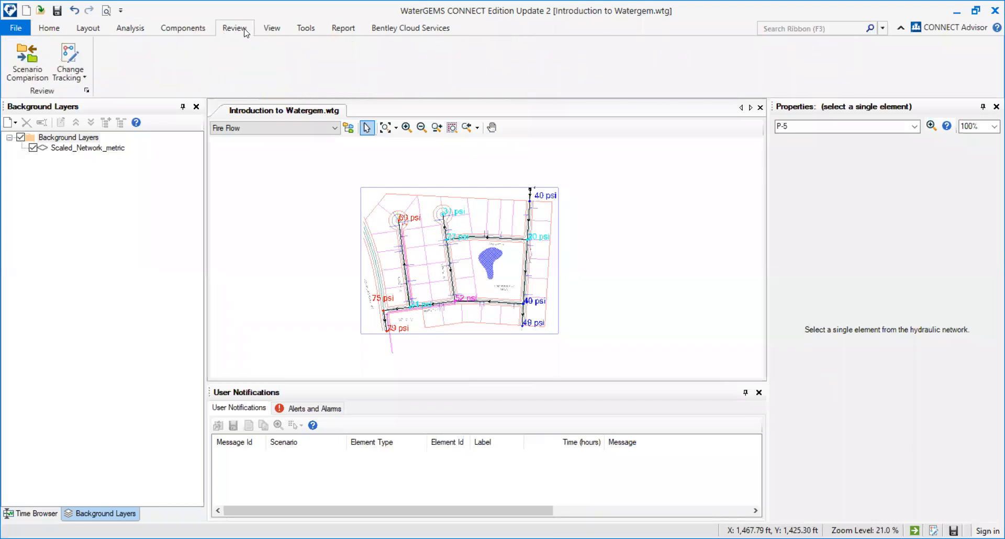
{"action": "left_click", "coordinate": [266, 30]}
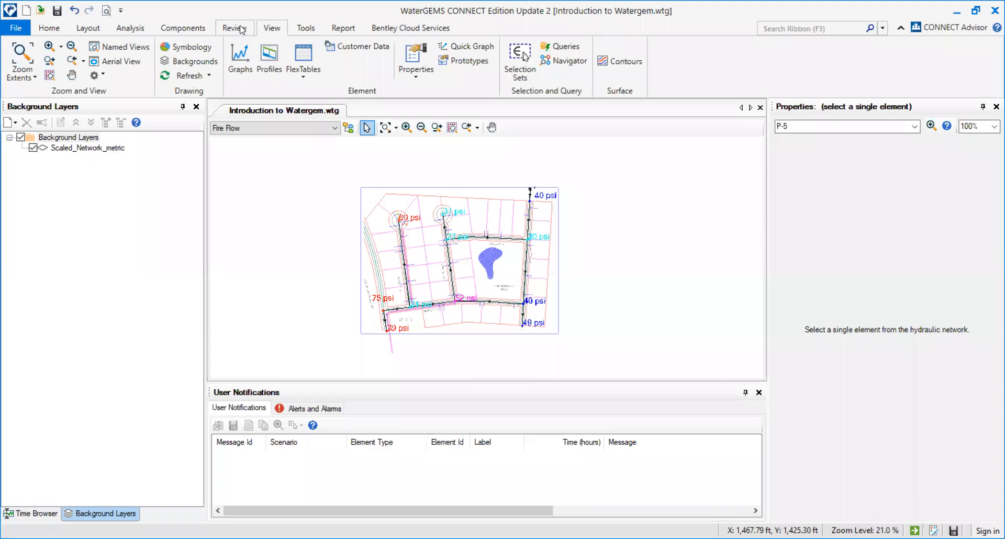
{"action": "left_click", "coordinate": [470, 62]}
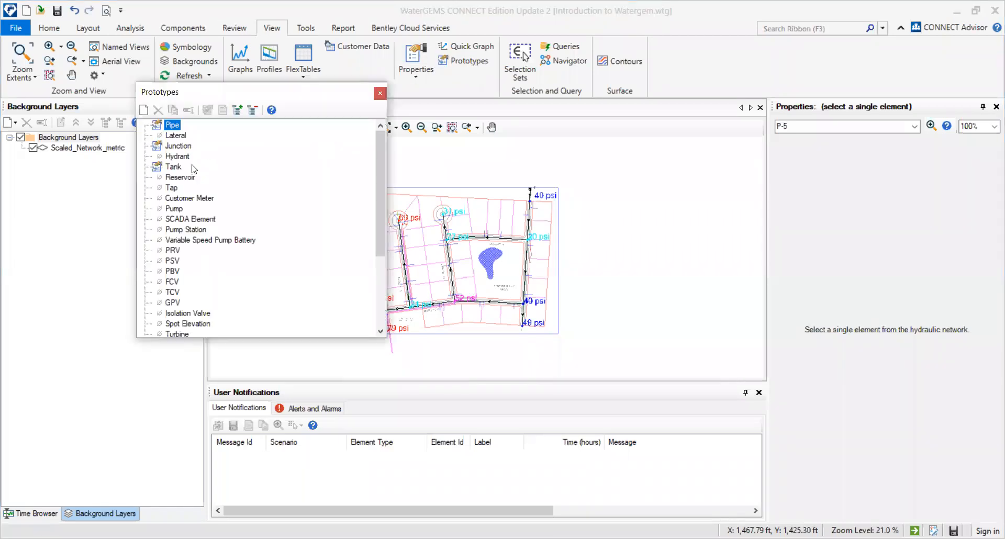
{"action": "right_click", "coordinate": [174, 127]}
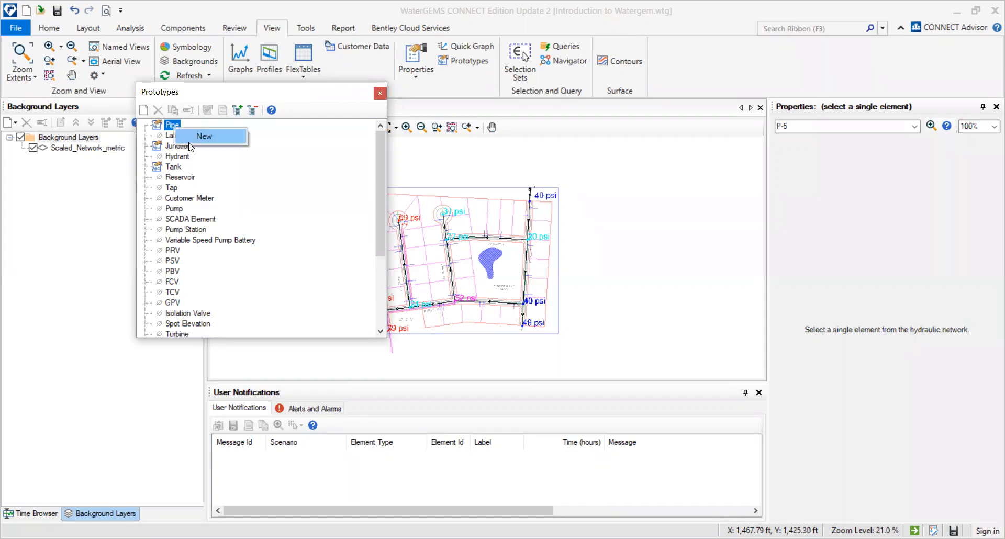
{"action": "left_click", "coordinate": [192, 140]}
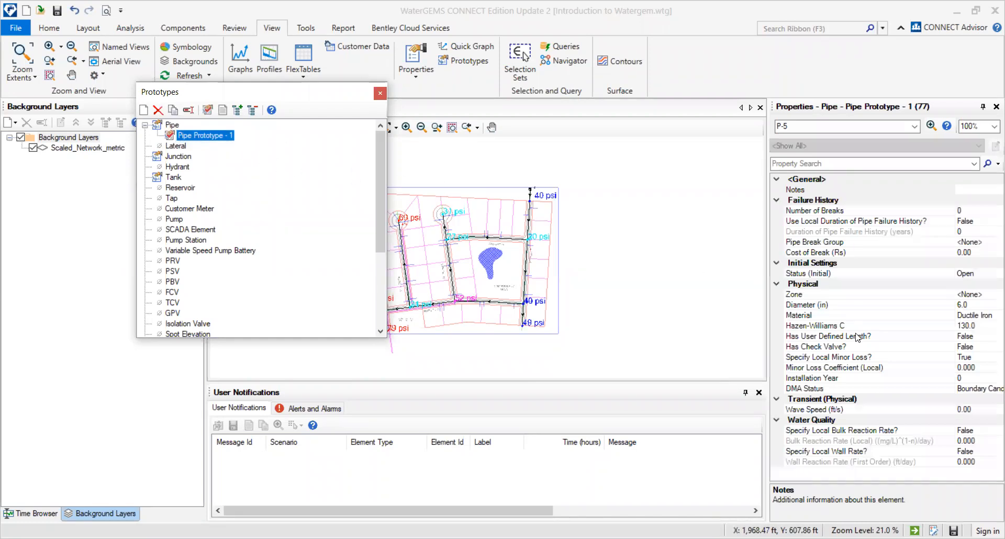
- Set the pipe prototype's diameter to 8 in and its material to PVC from MaterialLibrary.xml, and close the Prototypes manager
{"action": "left_click", "coordinate": [962, 305]}
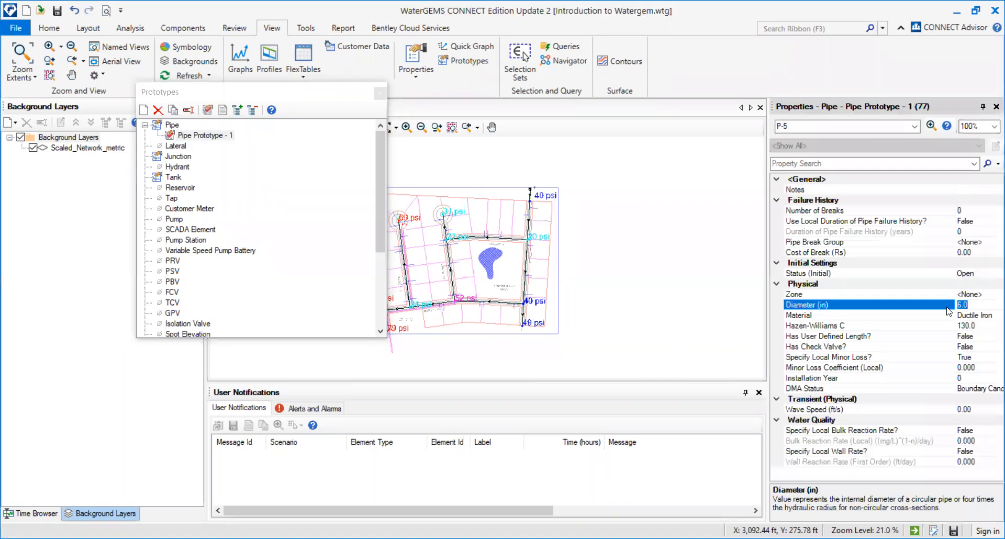
{"action": "type", "text": "8"}
{"action": "left_click", "coordinate": [981, 315]}
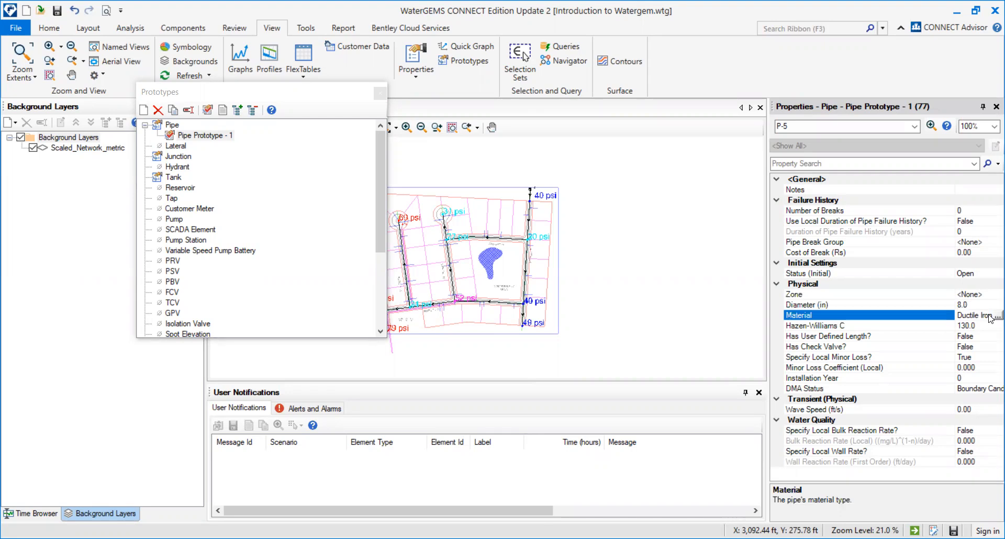
{"action": "left_click", "coordinate": [994, 316]}
{"action": "left_click", "coordinate": [44, 109]}
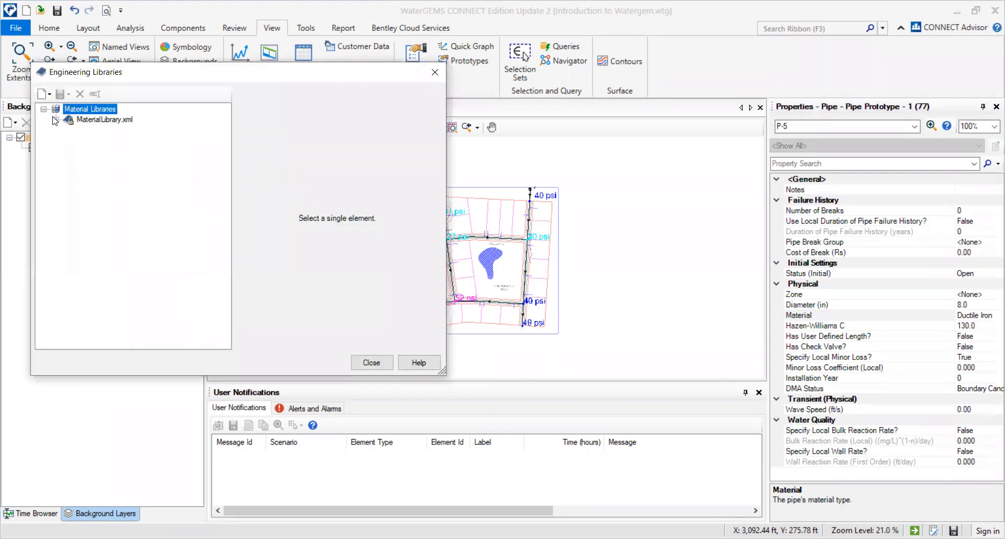
{"action": "left_click", "coordinate": [55, 120]}
{"action": "scroll", "coordinate": [116, 236], "scroll_direction": "down", "scroll_amount": 14}
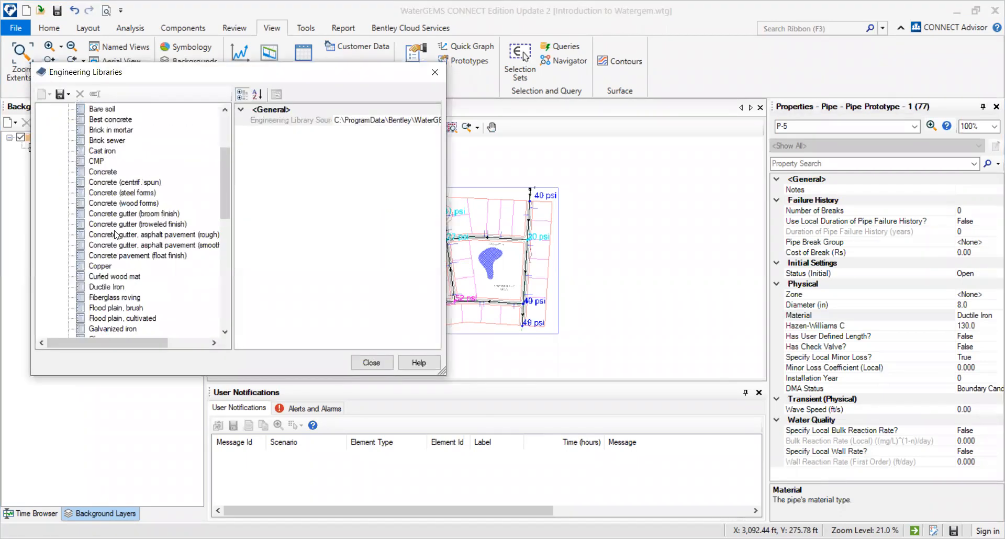
{"action": "scroll", "coordinate": [116, 258], "scroll_direction": "up", "scroll_amount": 15}
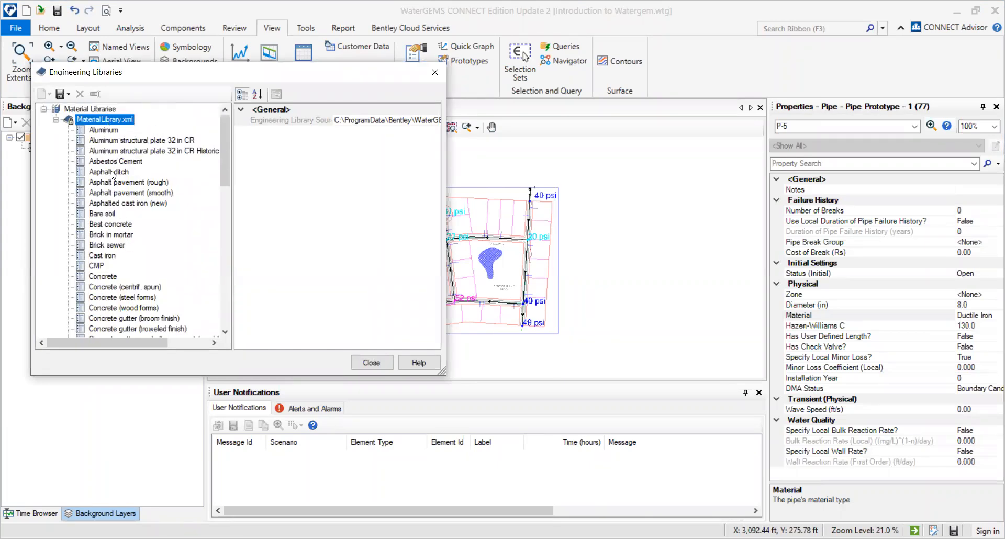
{"action": "scroll", "coordinate": [107, 183], "scroll_direction": "down", "scroll_amount": 6}
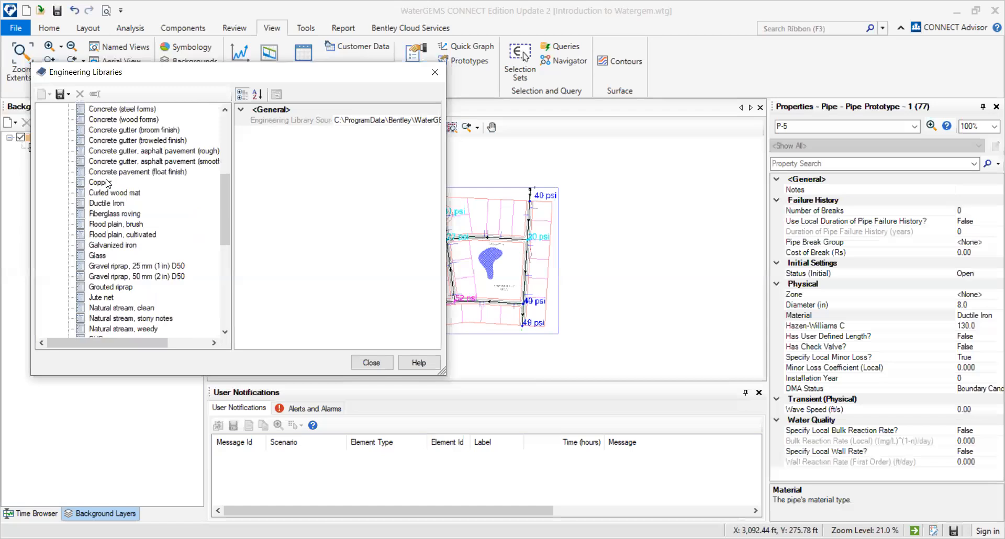
{"action": "scroll", "coordinate": [107, 183], "scroll_direction": "down", "scroll_amount": 2}
{"action": "scroll", "coordinate": [111, 189], "scroll_direction": "down", "scroll_amount": 2}
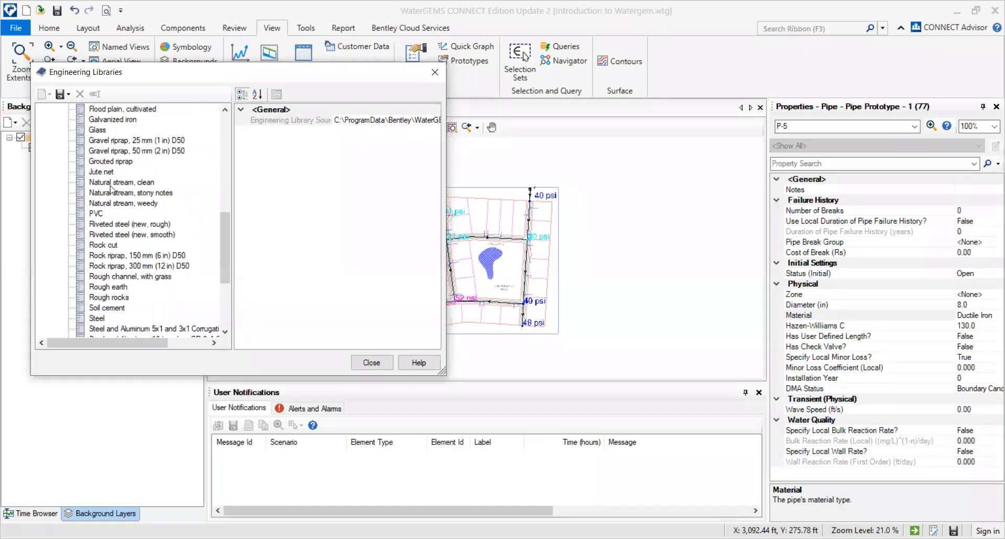
{"action": "left_click", "coordinate": [103, 215]}
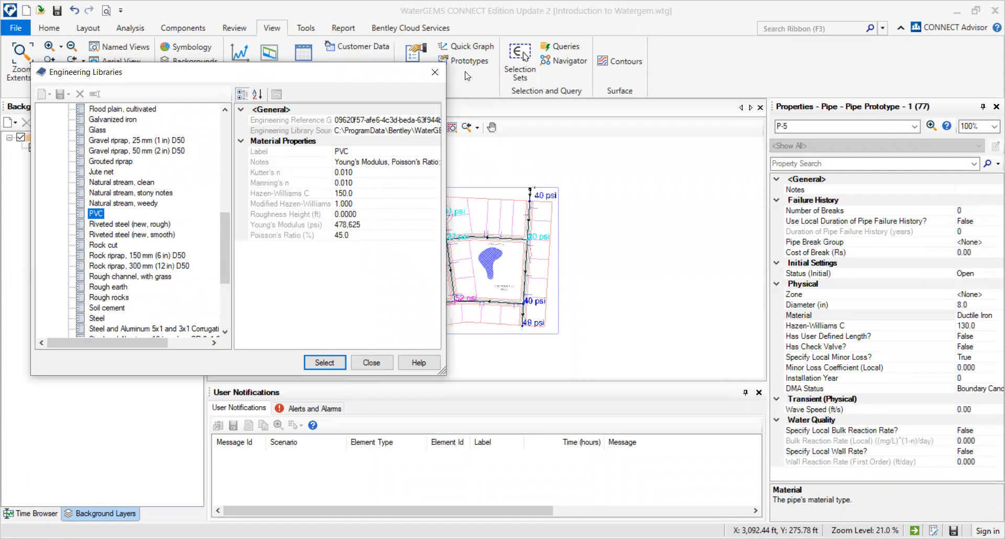
{"action": "left_click", "coordinate": [319, 364]}
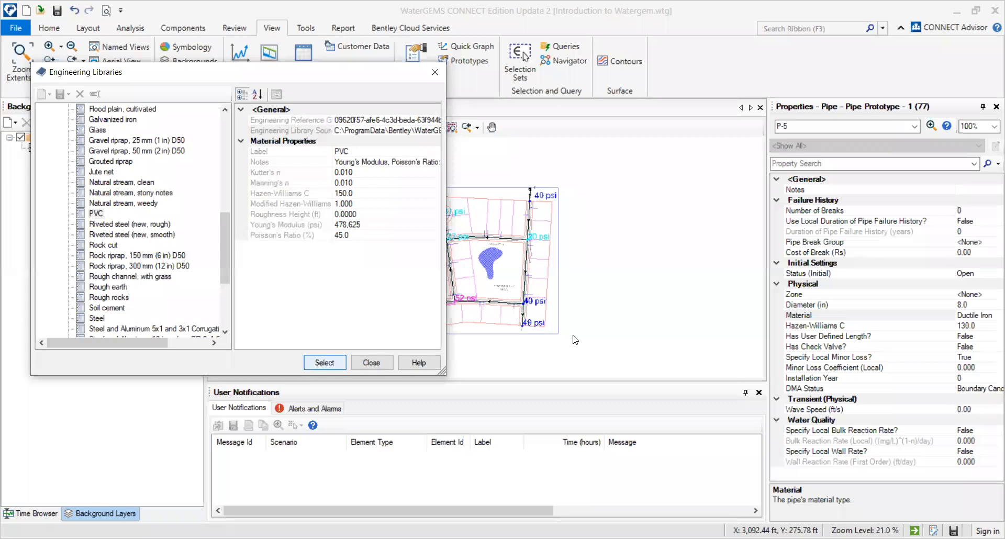
{"action": "left_click", "coordinate": [980, 336]}
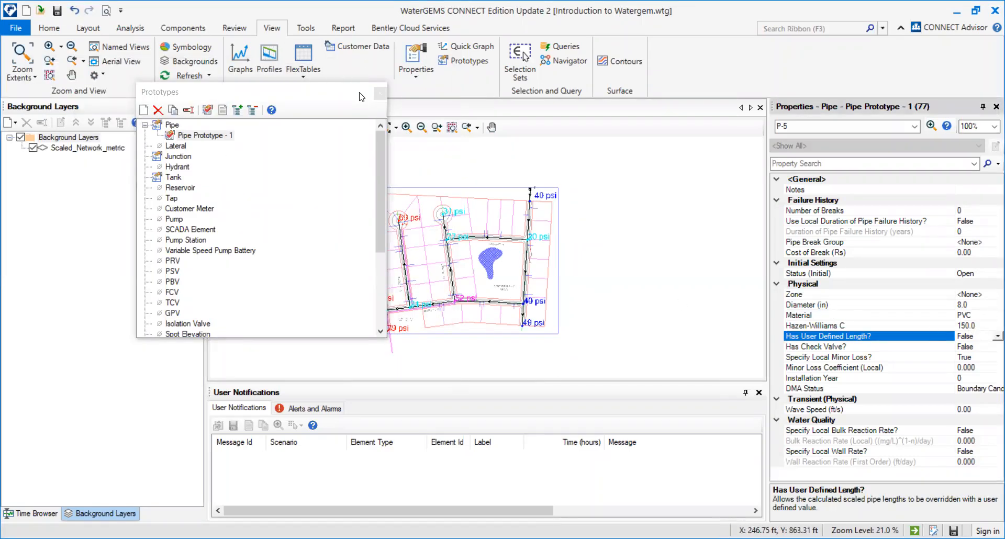
{"action": "left_click", "coordinate": [379, 94]}
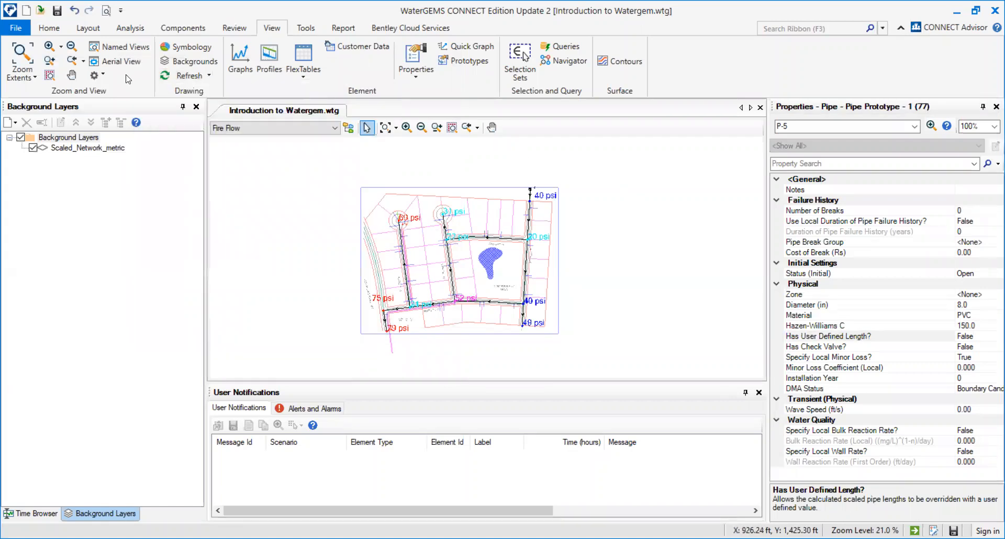
- Lay out a test pipe between two new junctions in the empty area east of the network
{"action": "left_click", "coordinate": [51, 32]}
{"action": "left_click", "coordinate": [272, 58]}
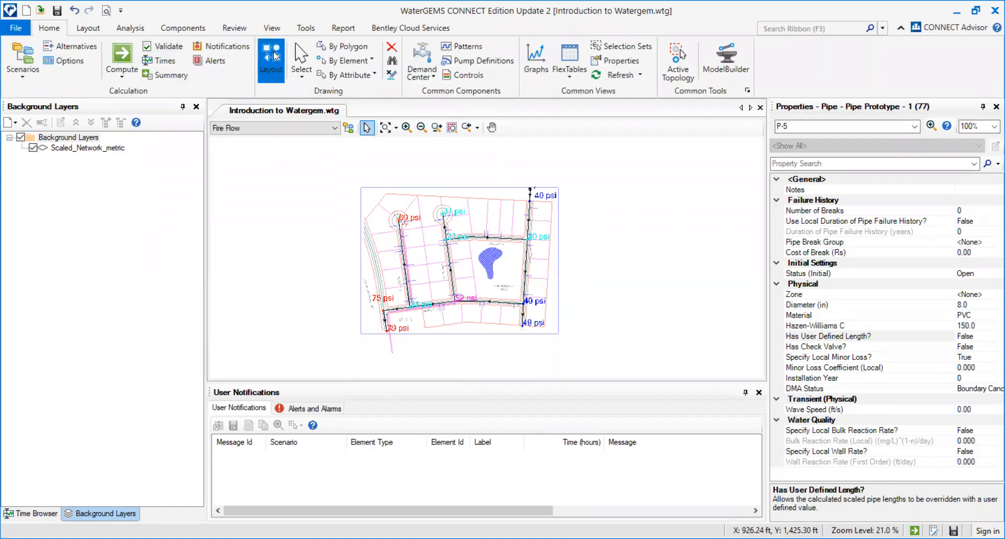
{"action": "left_click", "coordinate": [634, 178]}
{"action": "left_click", "coordinate": [676, 241]}
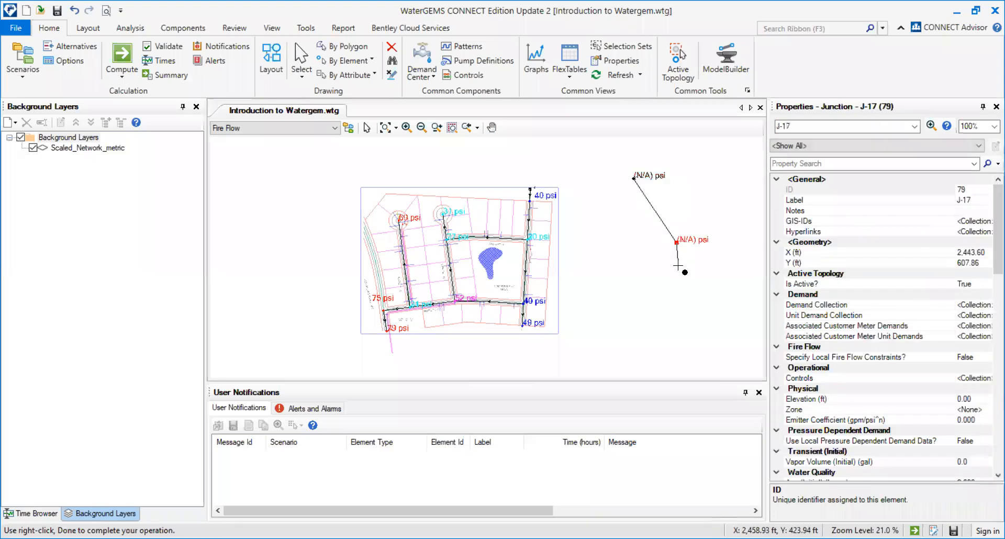
{"action": "right_click", "coordinate": [678, 266]}
{"action": "left_click", "coordinate": [696, 132]}
- Inspect the test pipe's diameter, material and Hazen-Williams C against the prototype defaults
{"action": "left_click", "coordinate": [657, 219]}
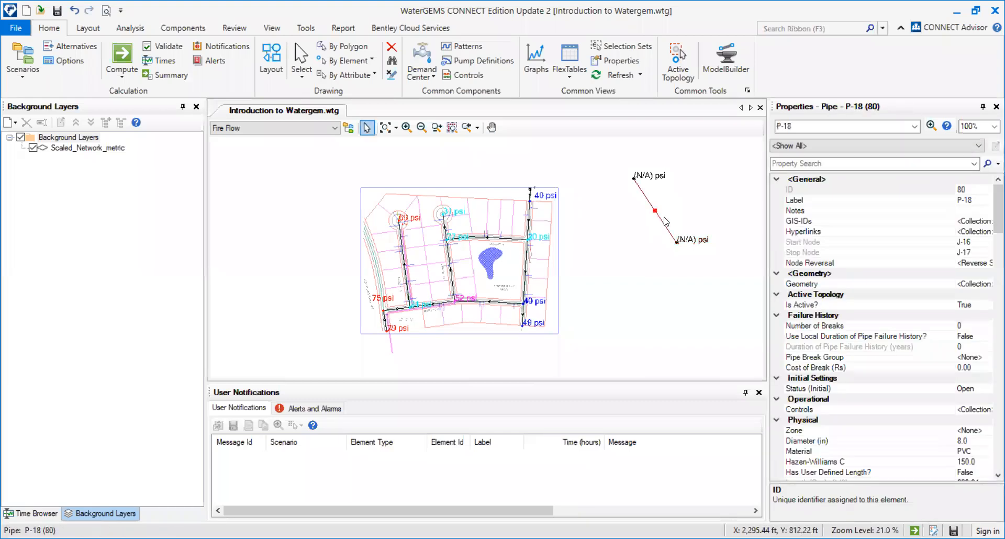
{"action": "scroll", "coordinate": [965, 409], "scroll_direction": "down", "scroll_amount": 1}
{"action": "scroll", "coordinate": [966, 409], "scroll_direction": "down", "scroll_amount": 2}
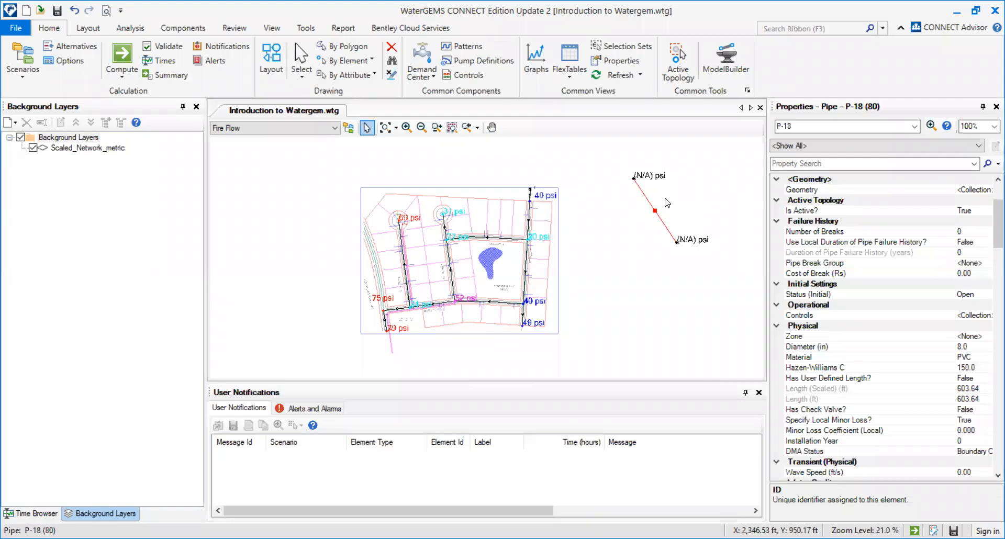
- Delete the test pipe together with its two junctions
{"action": "left_click_drag", "start_coordinate": [606, 152], "coordinate": [709, 280]}
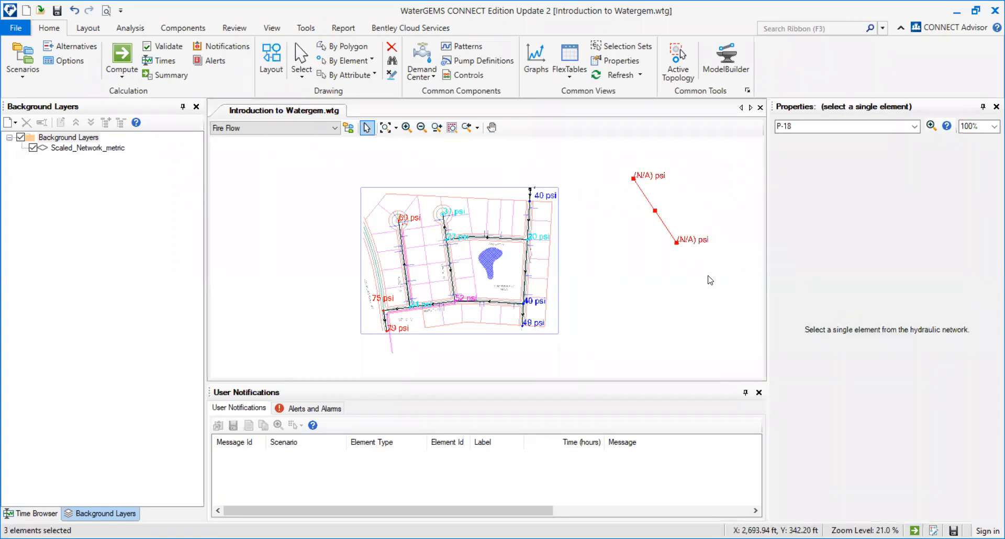
{"action": "key", "text": "Delete"}
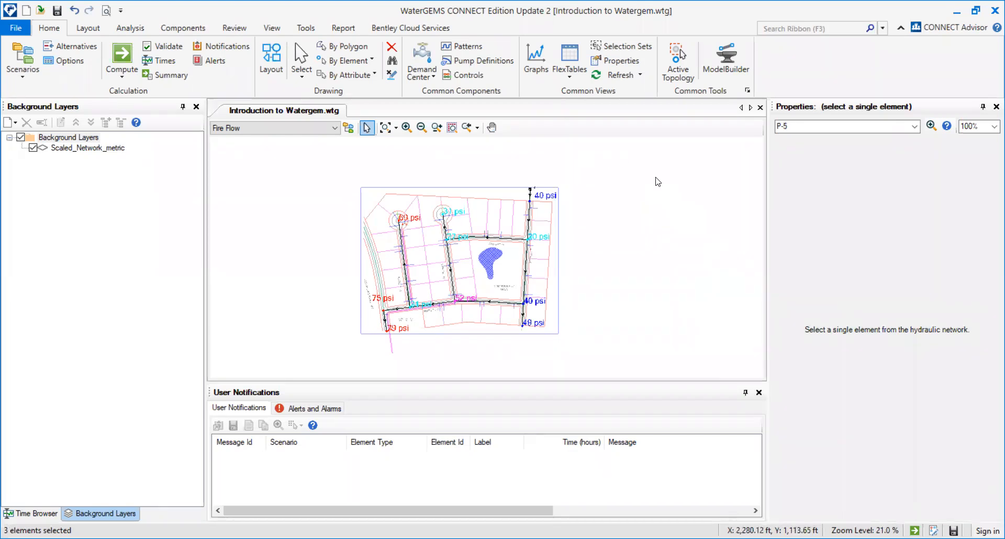
{"action": "scroll", "coordinate": [246, 36], "scroll_direction": "down", "scroll_amount": 5}
{"action": "left_click", "coordinate": [316, 32]}
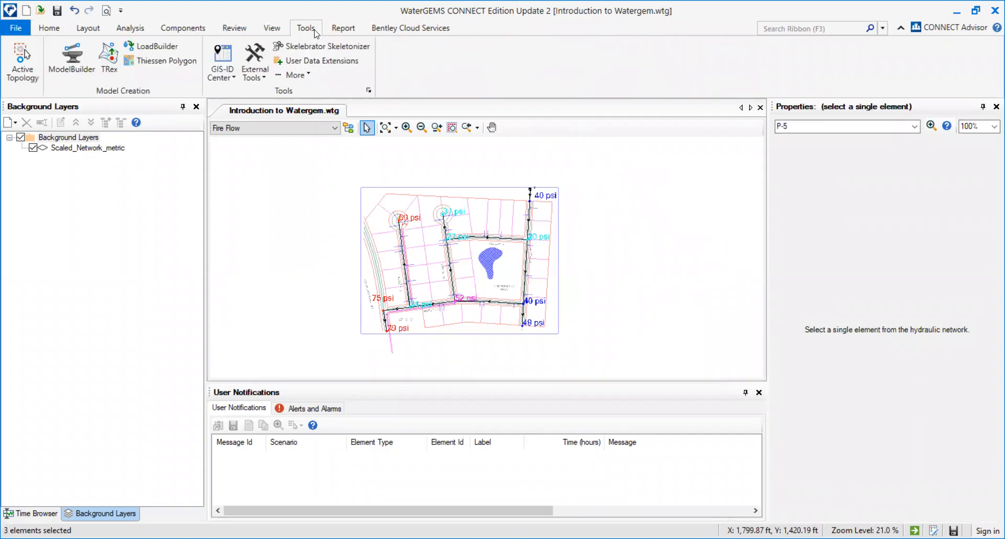
{"action": "left_click", "coordinate": [337, 30]}
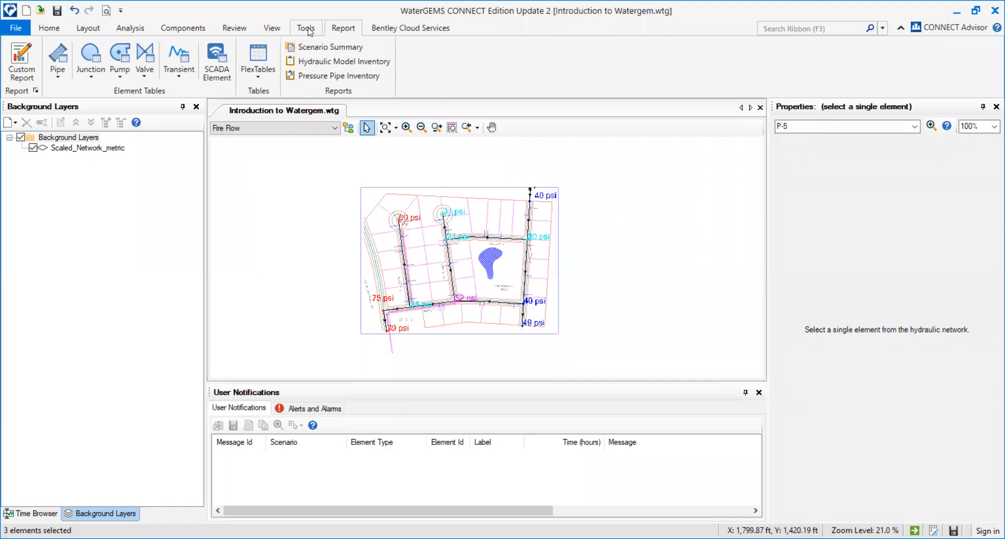
- View the Quick Graph of absolute flow for pipe P-5, and close it
{"action": "left_click", "coordinate": [271, 28]}
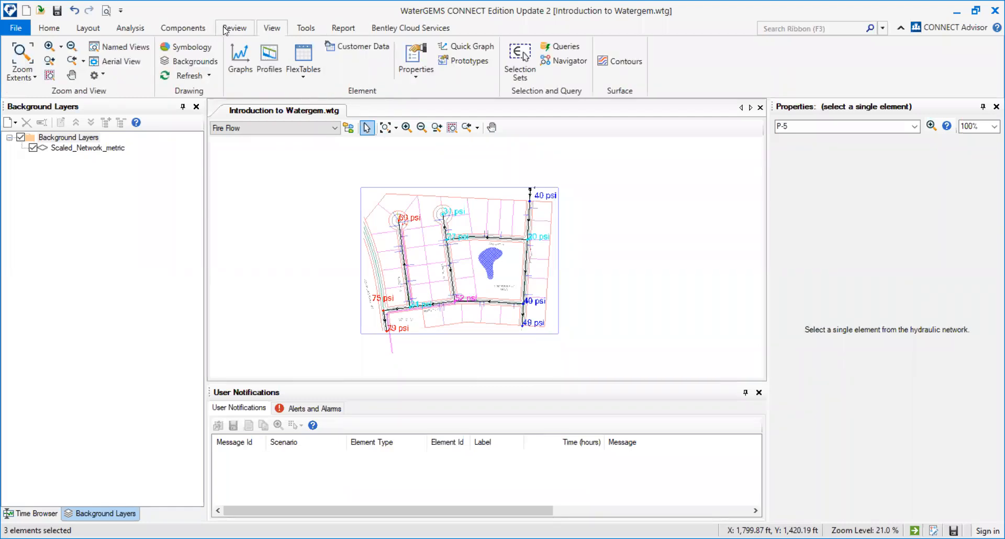
{"action": "left_click", "coordinate": [465, 51]}
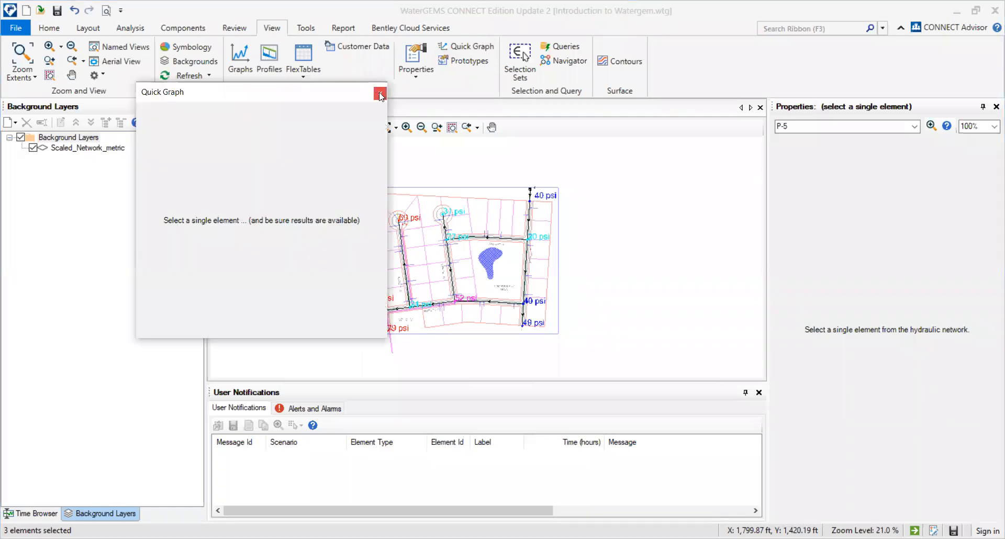
{"action": "left_click", "coordinate": [380, 95]}
{"action": "left_click", "coordinate": [529, 220]}
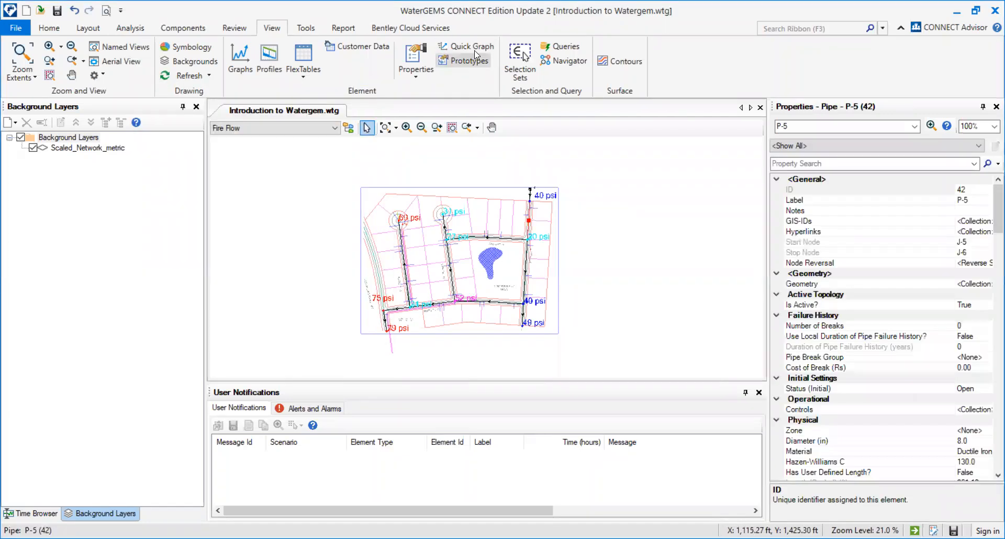
{"action": "left_click", "coordinate": [473, 48]}
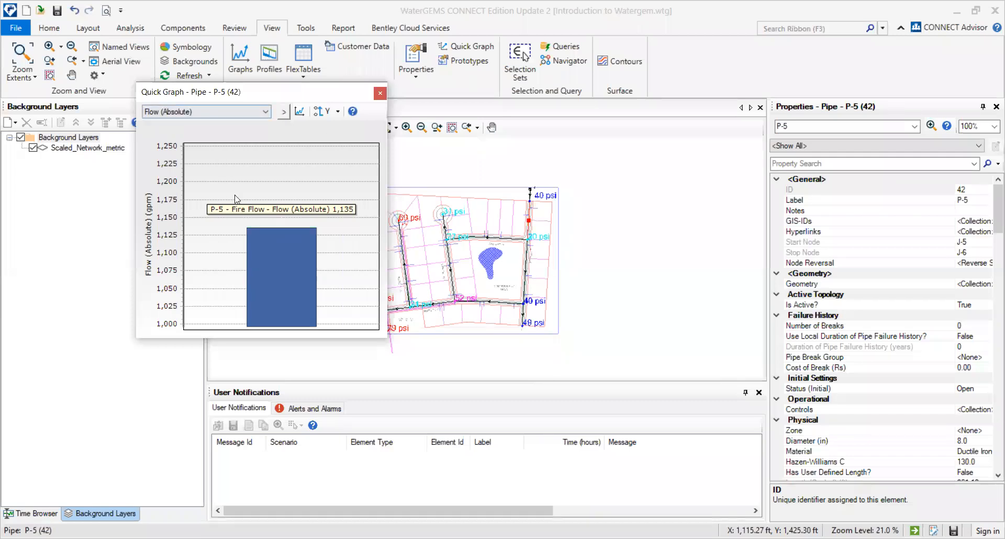
{"action": "left_click", "coordinate": [382, 92]}
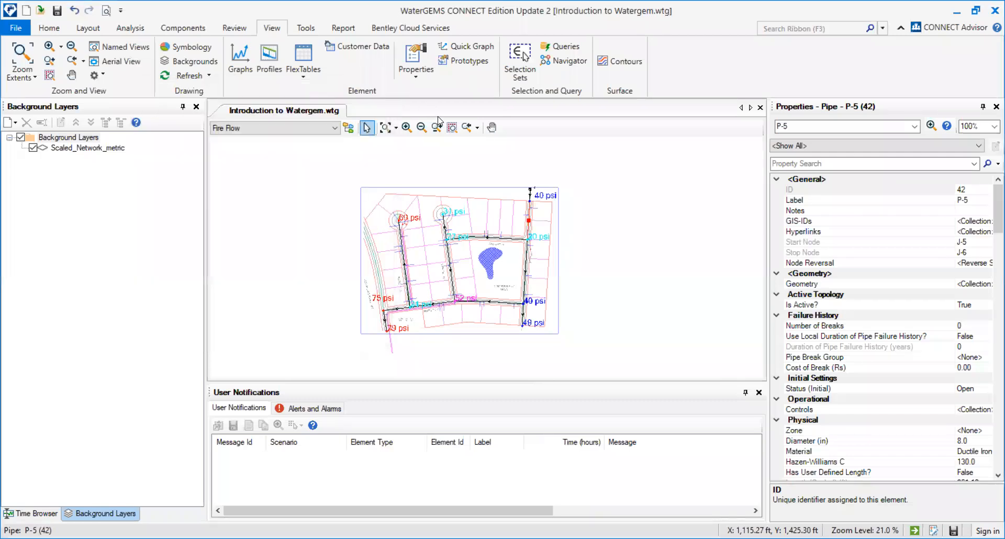
- Add the two pipes south of P-5 along the same street to the selection and try to view their Quick Graph
{"action": "left_click", "coordinate": [527, 252], "text": "ctrl"}
{"action": "left_click", "coordinate": [523, 314], "text": "ctrl"}
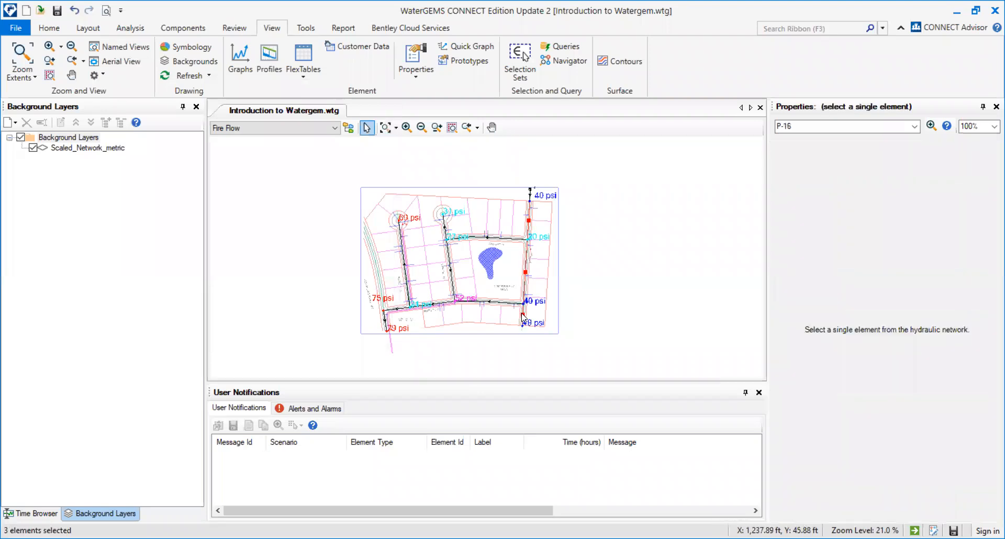
{"action": "left_click", "coordinate": [465, 47]}
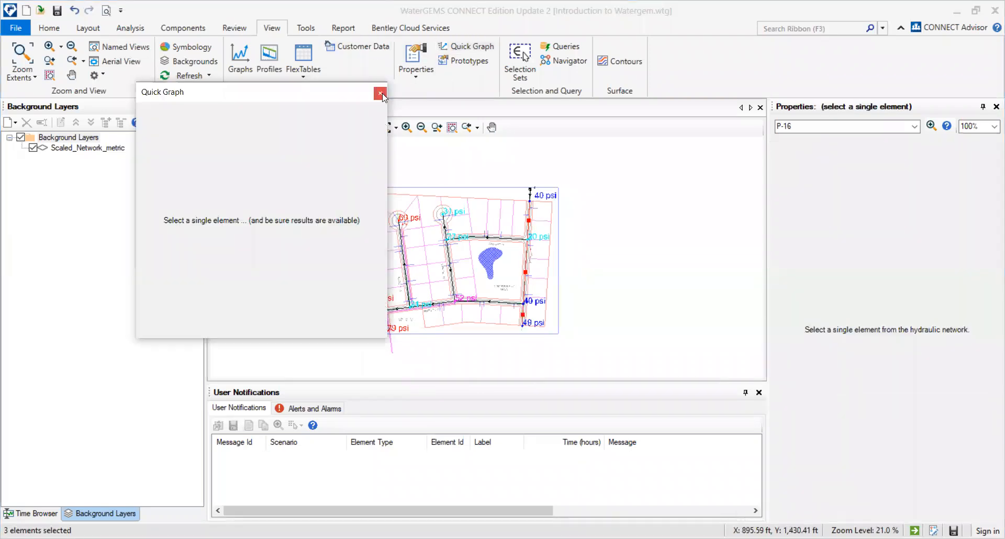
{"action": "left_click", "coordinate": [383, 96]}
- Clear the pipe selection, and open and close the Quick Graph for junction J-5
{"action": "left_click", "coordinate": [505, 173]}
{"action": "left_click", "coordinate": [529, 201]}
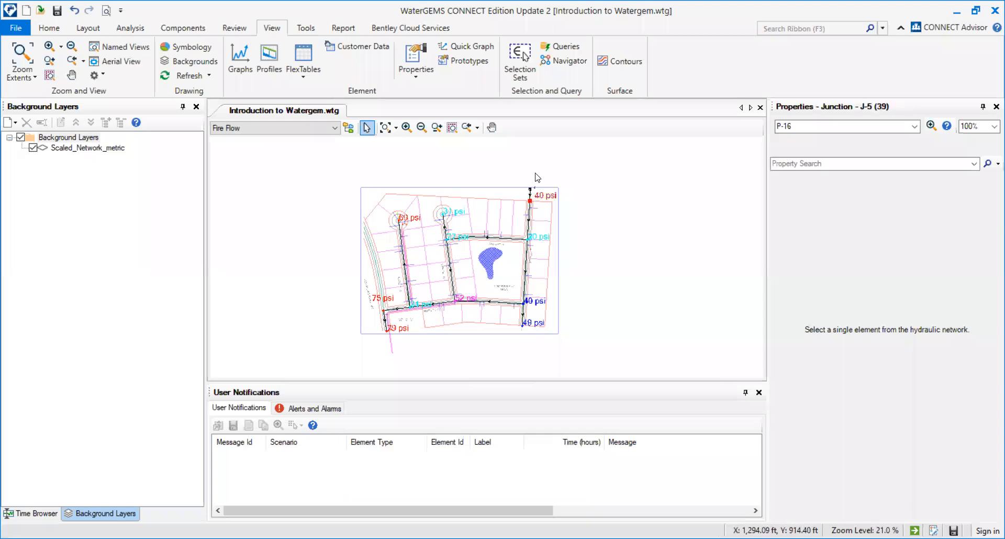
{"action": "left_click", "coordinate": [472, 51]}
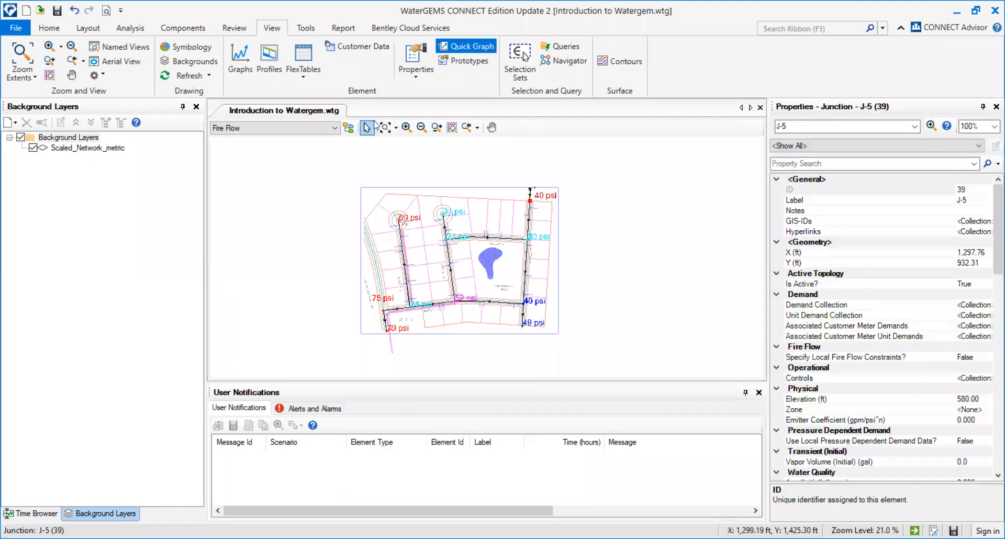
{"action": "left_click", "coordinate": [379, 94]}
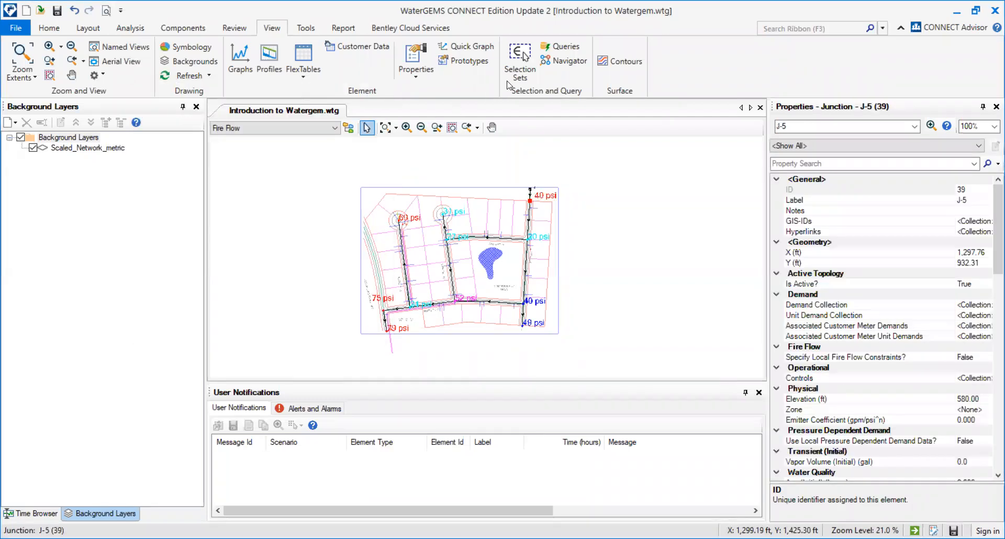
- Select all pipes in the drawing with the predefined Network query All Pipes
{"action": "left_click", "coordinate": [565, 50]}
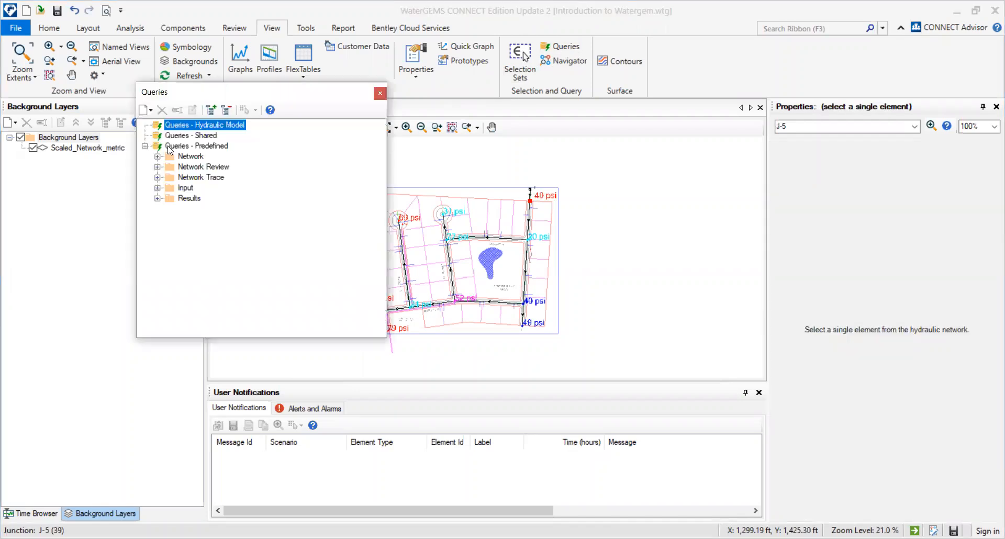
{"action": "left_click", "coordinate": [145, 147]}
{"action": "left_click", "coordinate": [146, 148]}
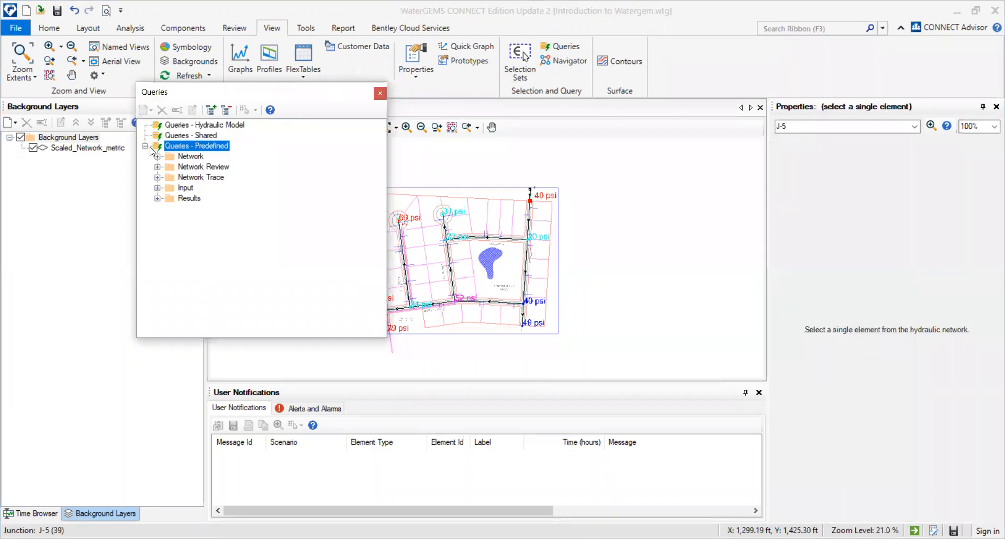
{"action": "left_click", "coordinate": [157, 157]}
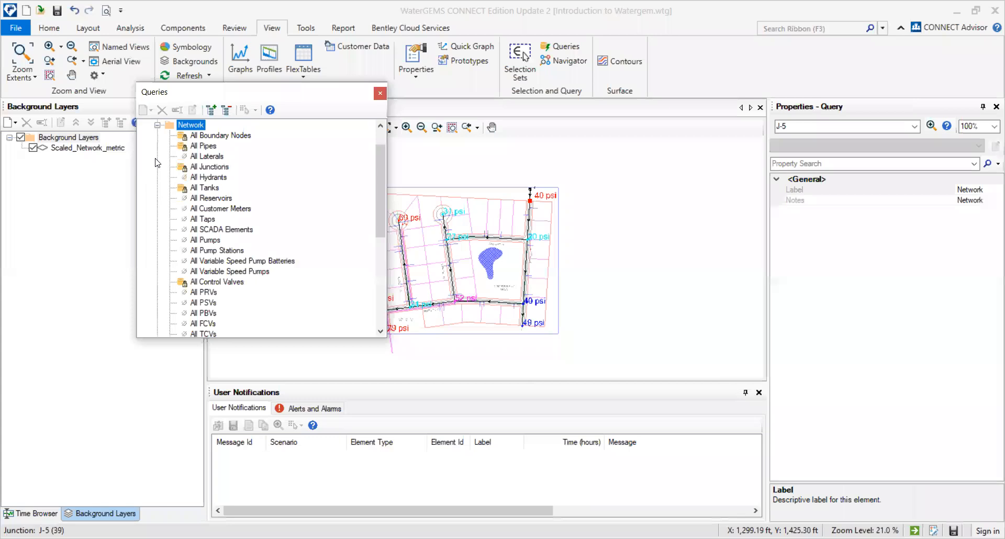
{"action": "double_click", "coordinate": [207, 146]}
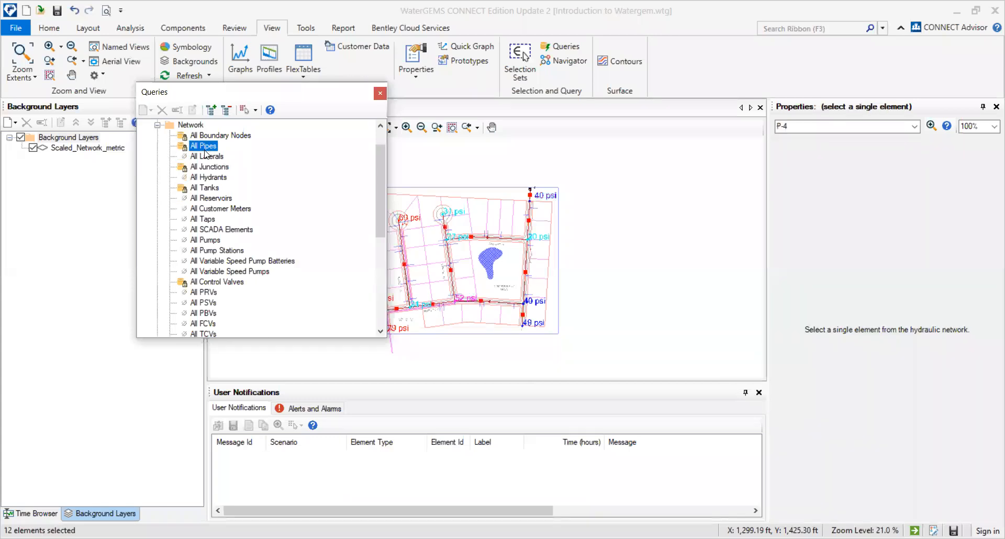
{"action": "left_click", "coordinate": [207, 147]}
{"action": "right_click", "coordinate": [209, 149]}
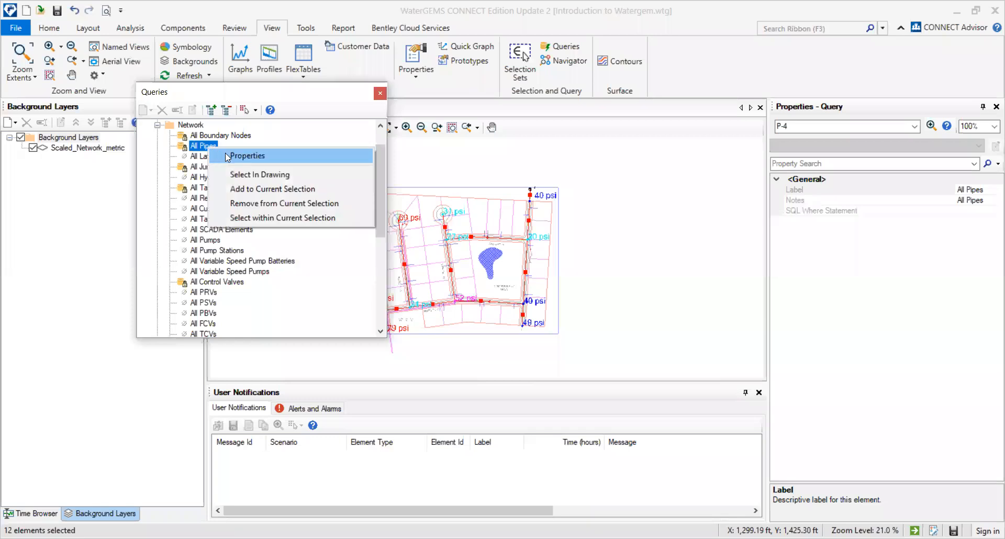
{"action": "left_click", "coordinate": [235, 174]}
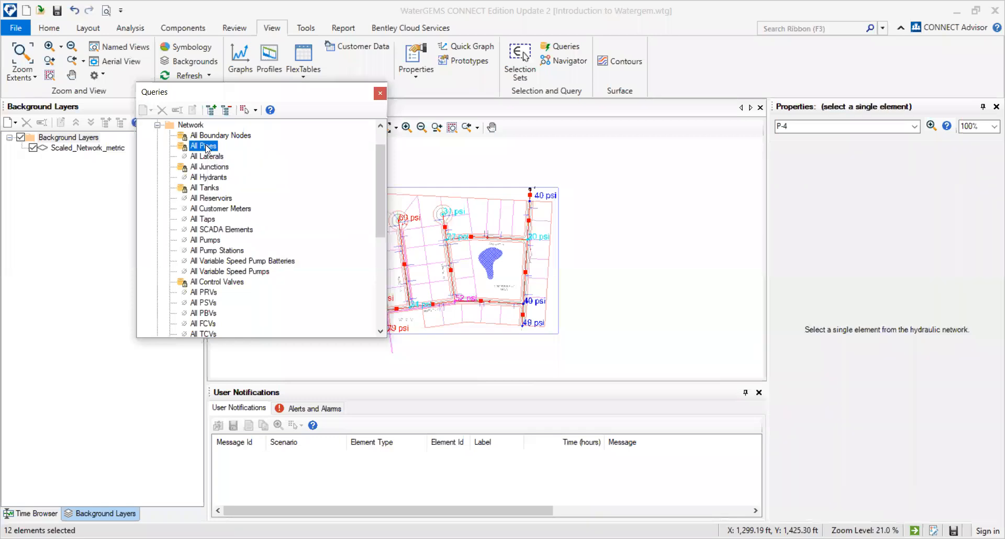
- Examine the label and notes of the predefined Network query All Pipes in its properties
{"action": "left_click", "coordinate": [207, 146]}
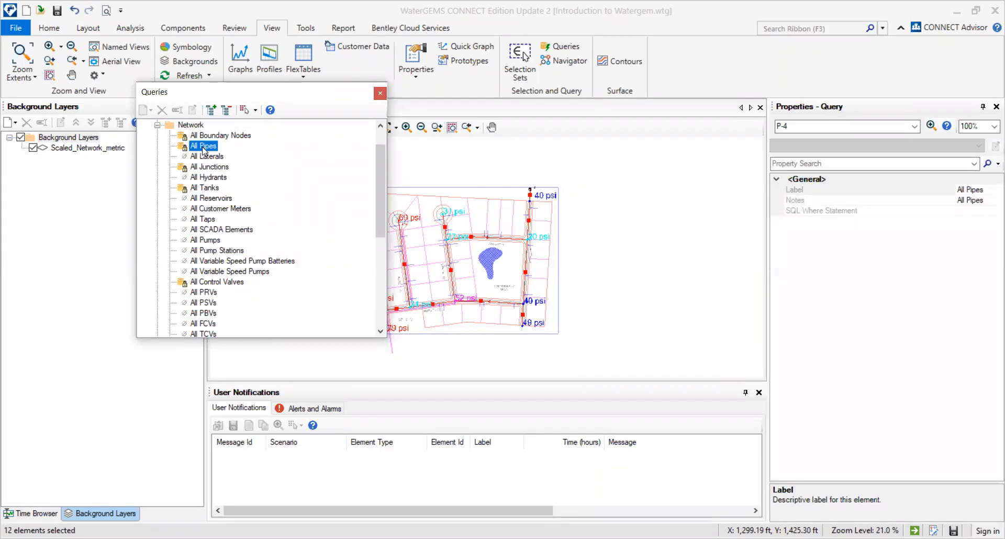
{"action": "right_click", "coordinate": [208, 152]}
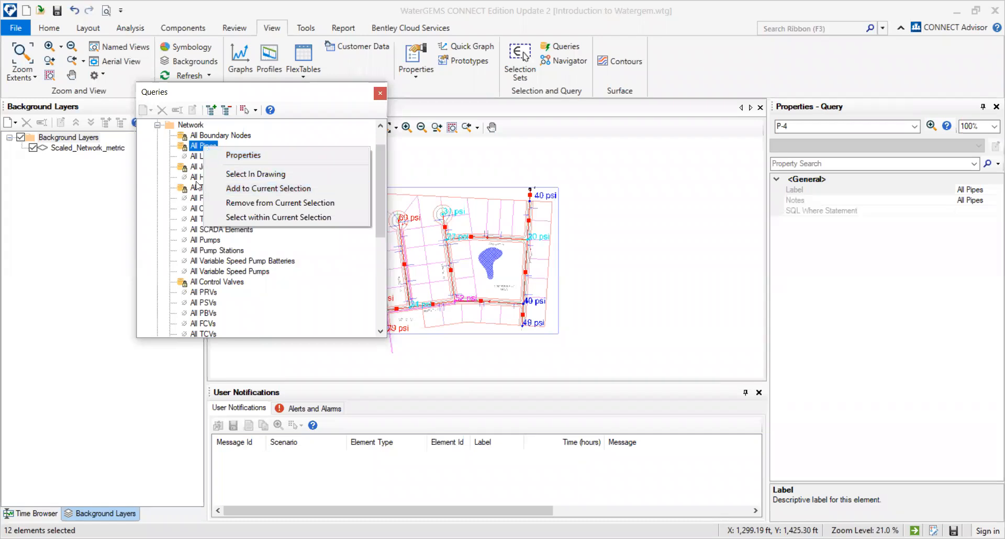
{"action": "left_click", "coordinate": [202, 178]}
{"action": "left_click", "coordinate": [189, 147]}
{"action": "left_click", "coordinate": [158, 125]}
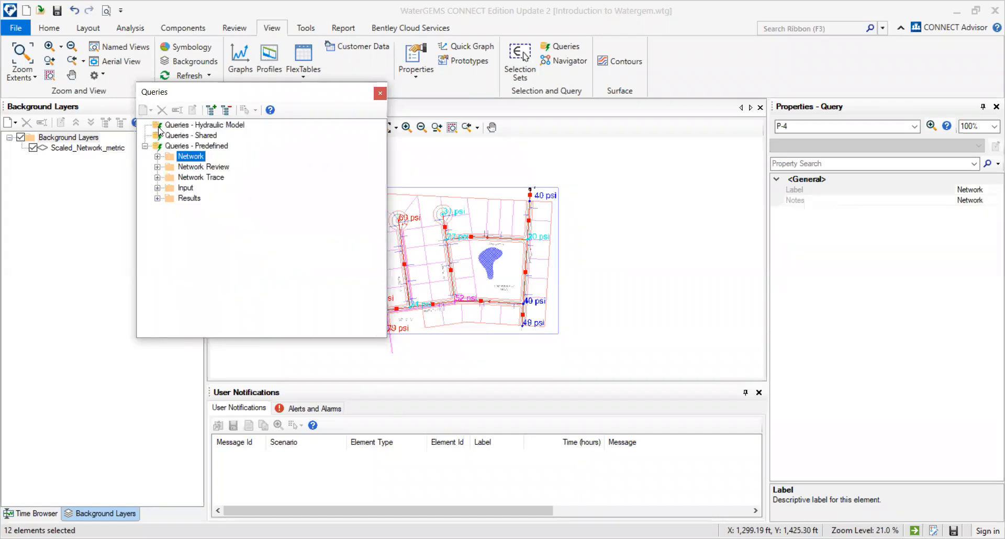
{"action": "left_click", "coordinate": [157, 156]}
{"action": "right_click", "coordinate": [210, 147]}
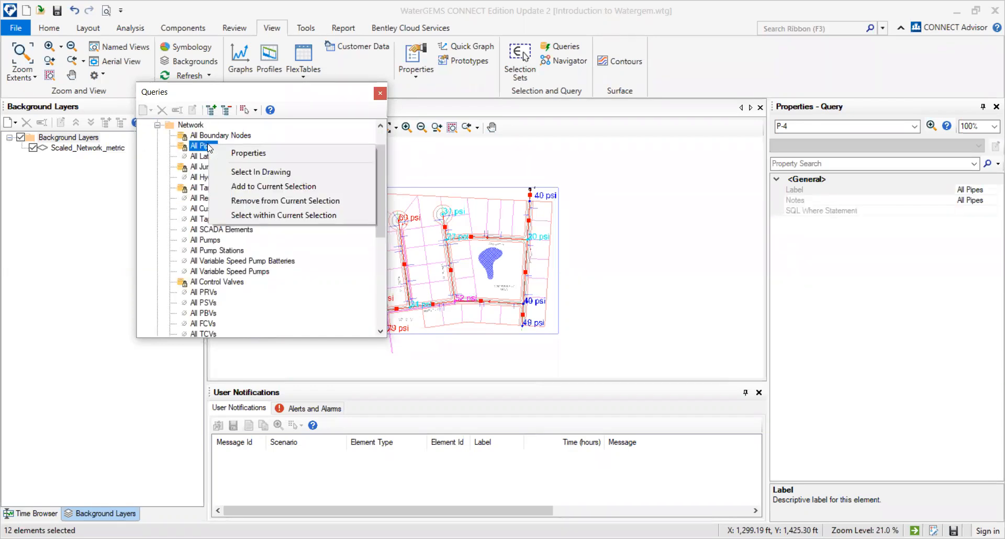
{"action": "left_click", "coordinate": [203, 149]}
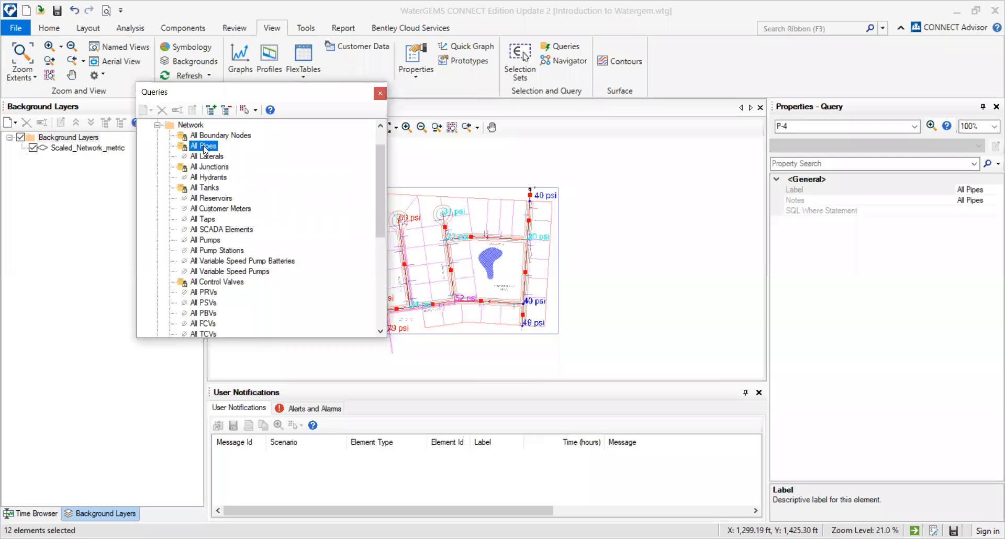
{"action": "right_click", "coordinate": [204, 150]}
{"action": "left_click", "coordinate": [225, 153]}
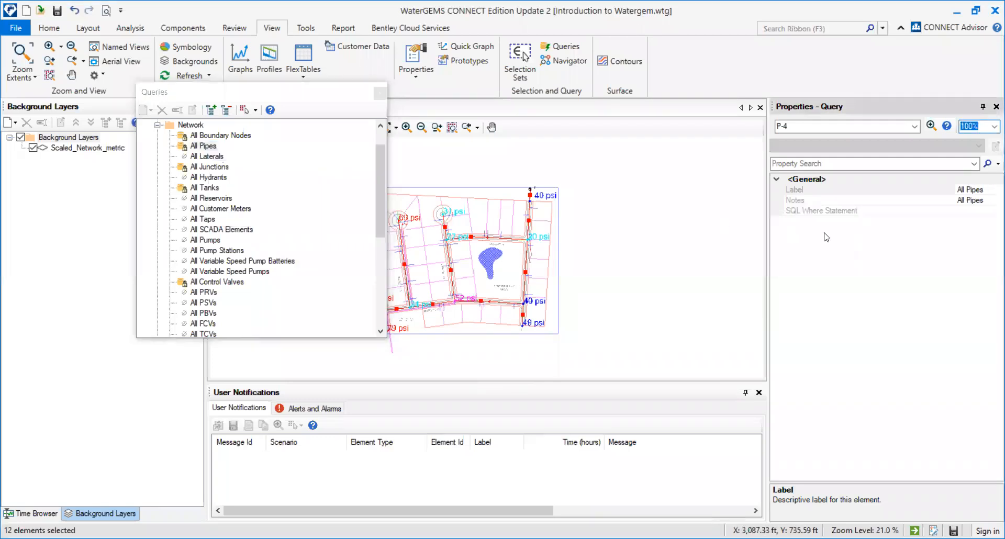
{"action": "left_click", "coordinate": [967, 191]}
{"action": "left_click", "coordinate": [984, 201]}
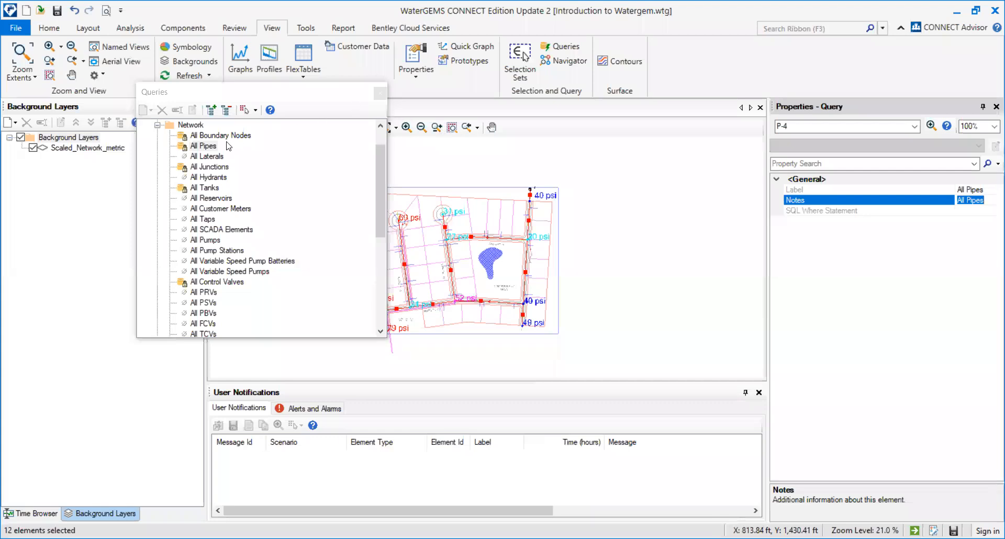
- Run the predefined All Pipes query within the current selection, and close the queries
{"action": "left_click", "coordinate": [206, 156]}
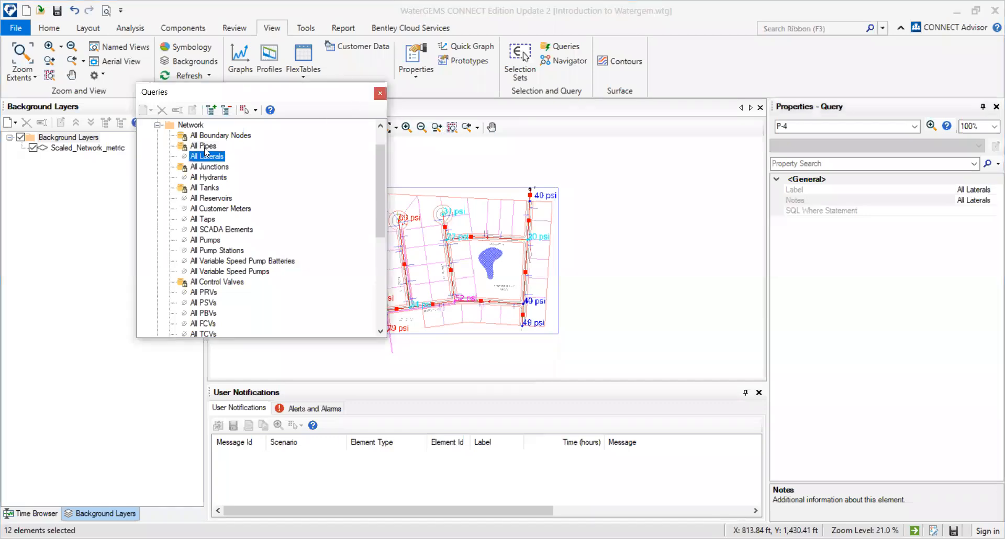
{"action": "right_click", "coordinate": [205, 147]}
{"action": "left_click", "coordinate": [235, 219]}
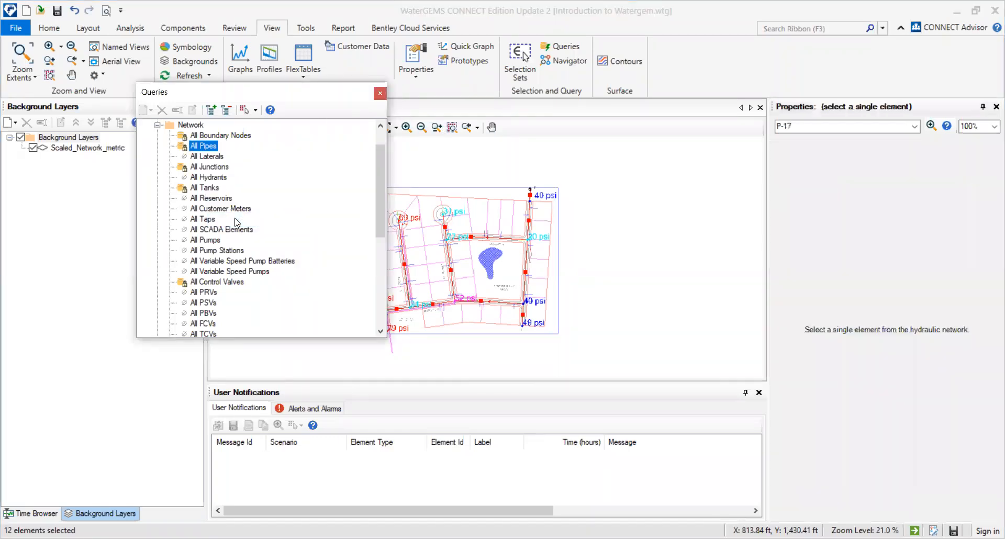
{"action": "left_click", "coordinate": [216, 166]}
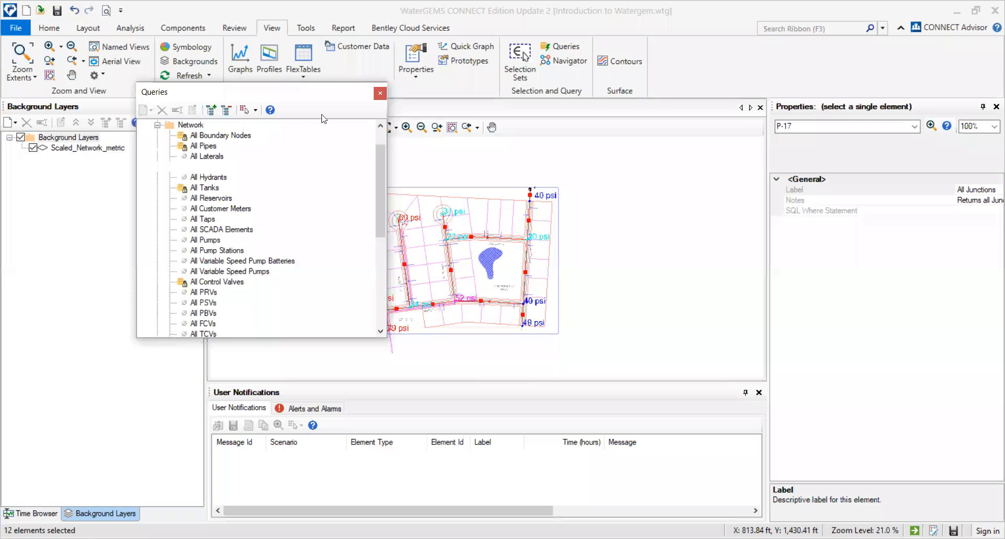
{"action": "left_click", "coordinate": [380, 93]}
- Open the Network Navigator and remove pipe P-8 and all the remaining pipes from the All Pipes list
{"action": "left_click", "coordinate": [563, 61]}
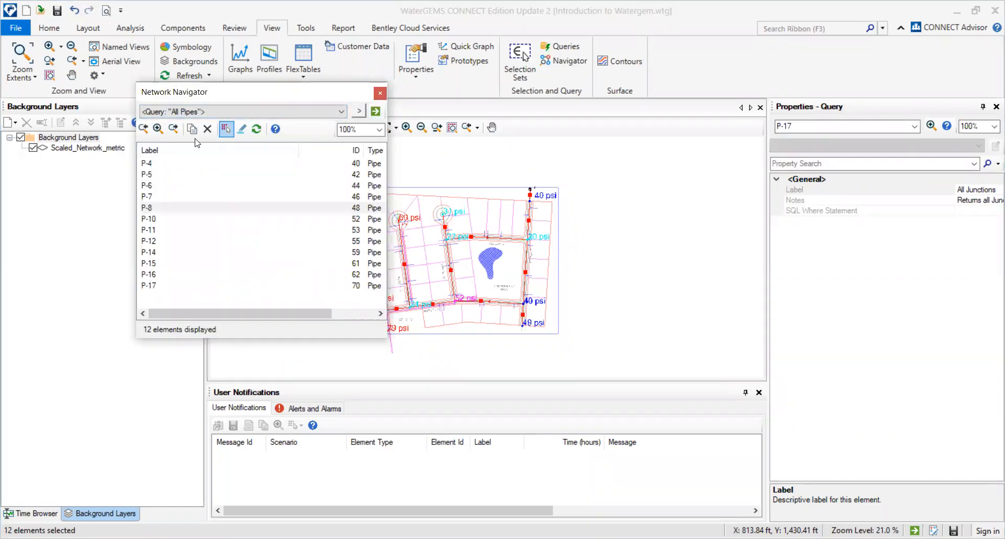
{"action": "left_click", "coordinate": [207, 131]}
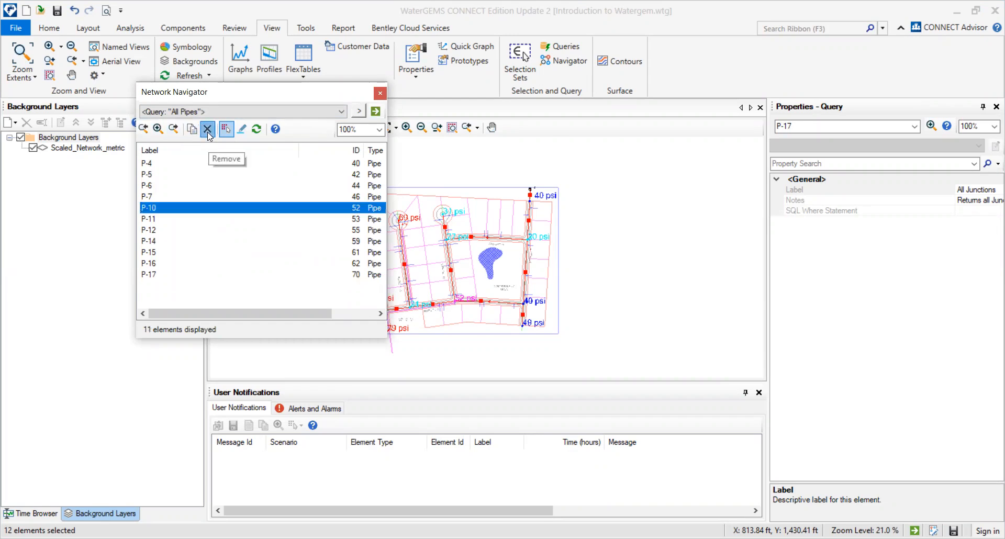
{"action": "left_click", "coordinate": [154, 164]}
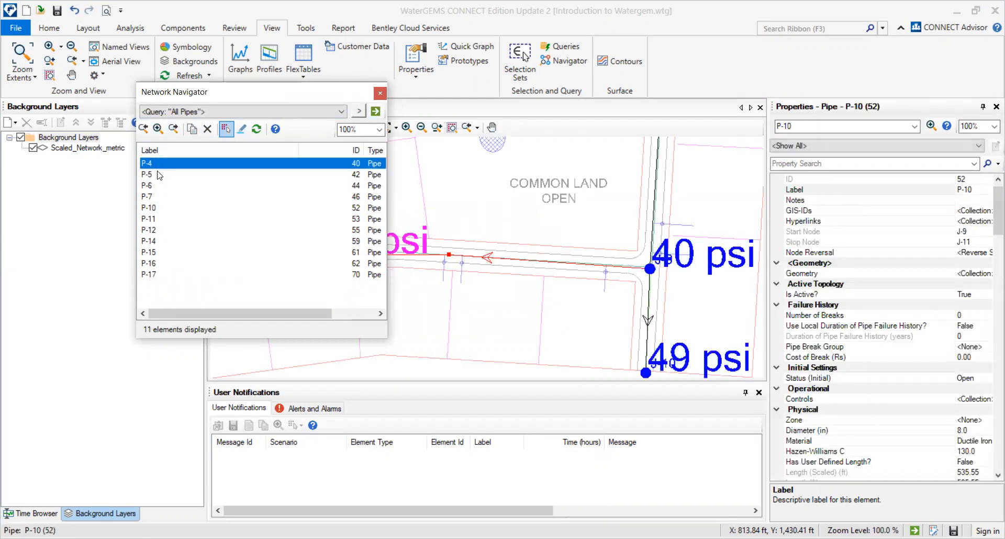
{"action": "left_click", "coordinate": [153, 273]}
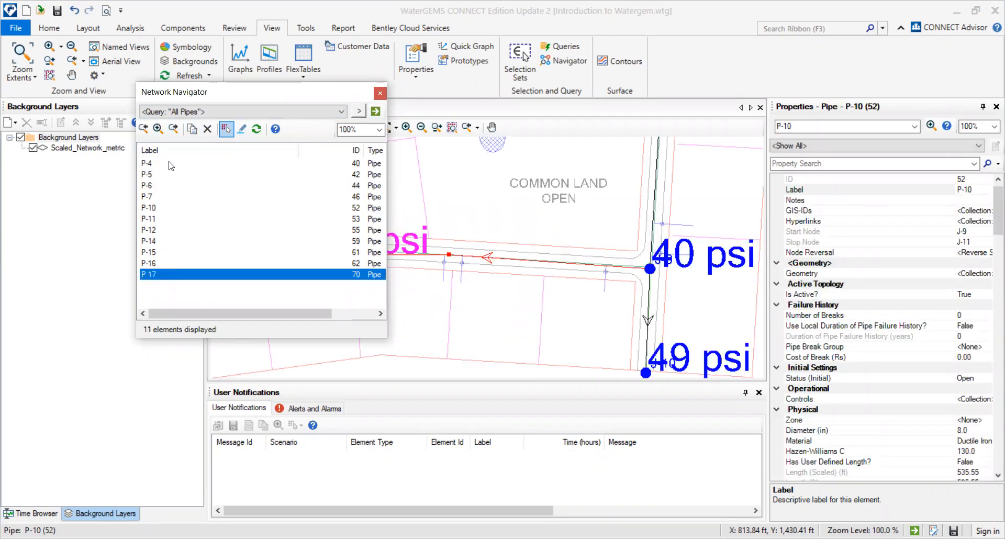
{"action": "left_click", "coordinate": [208, 131]}
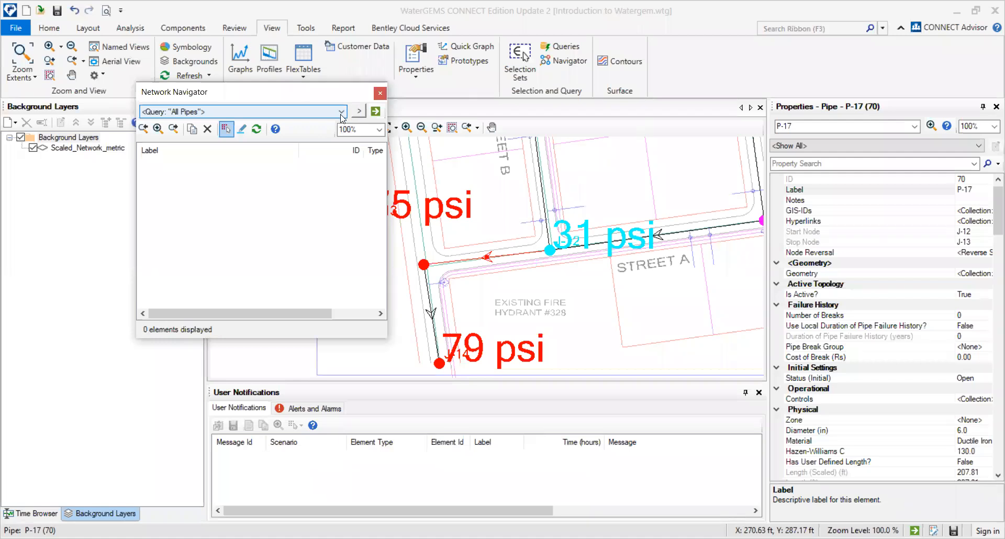
- List all junctions in the Network Navigator with the predefined Network query All Junctions
{"action": "scroll", "coordinate": [476, 181], "scroll_direction": "down", "scroll_amount": 4}
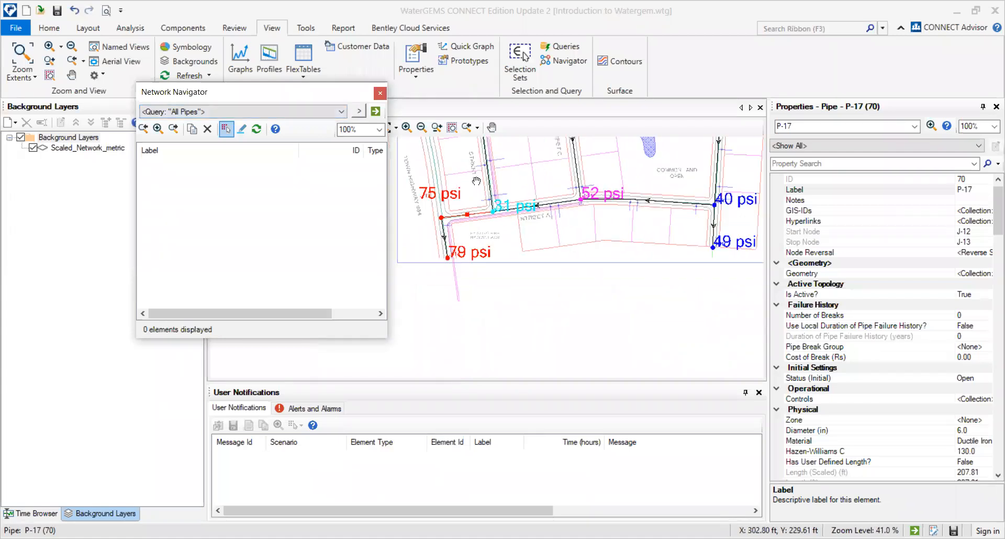
{"action": "left_click_drag", "start_coordinate": [476, 181], "coordinate": [440, 286]}
{"action": "left_click", "coordinate": [357, 112]}
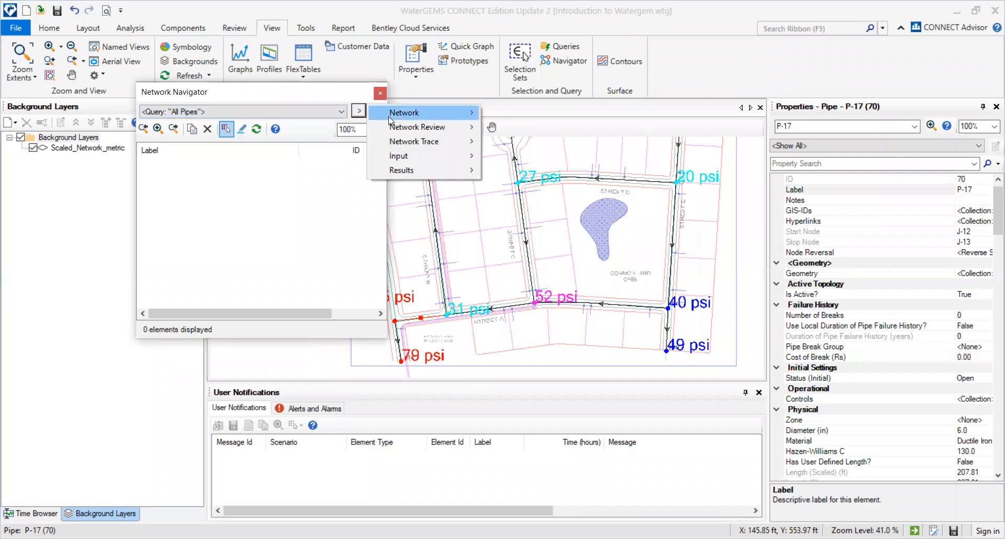
{"action": "mouse_move", "coordinate": [425, 113]}
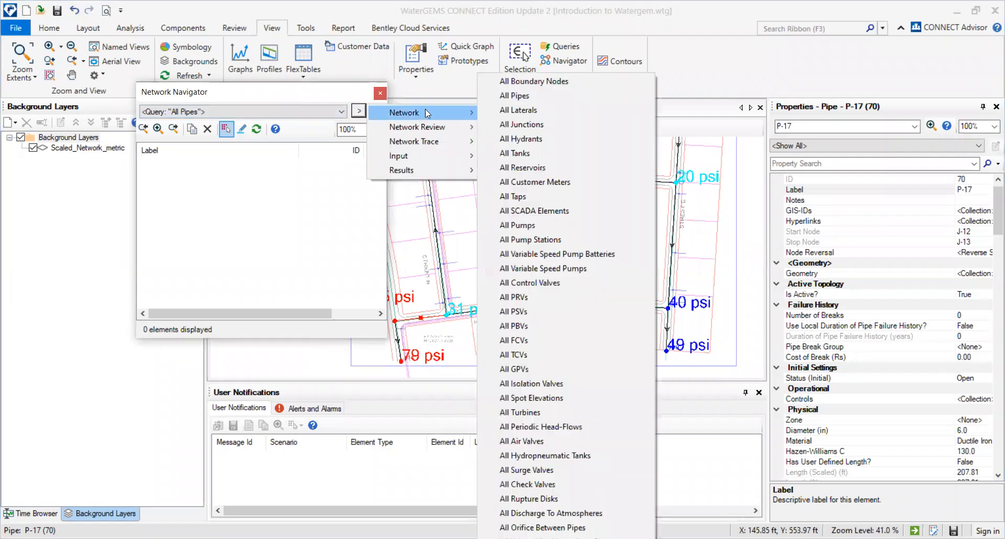
{"action": "left_click", "coordinate": [525, 125]}
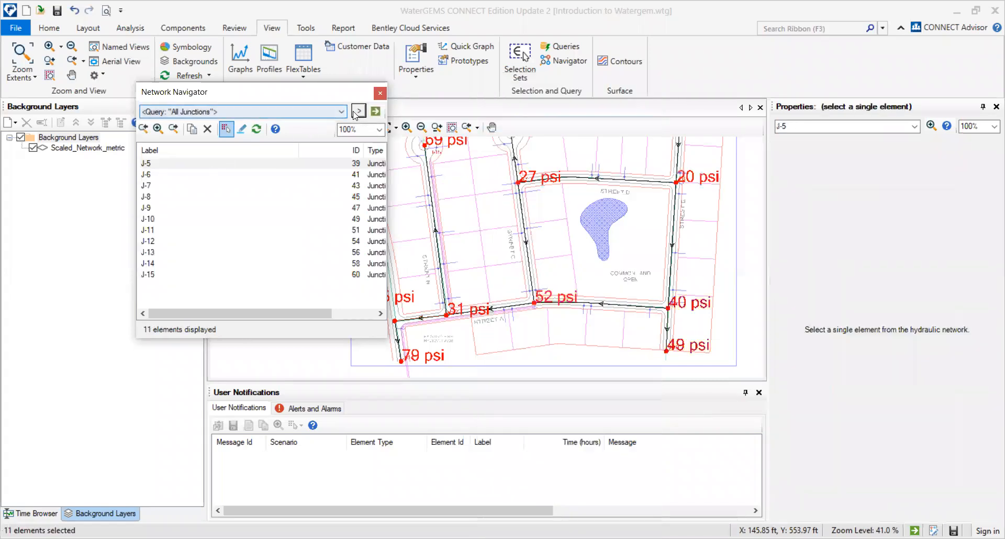
- Browse the predefined query categories, rerun All Junctions, and zoom the drawing to junction J-6 from the list
{"action": "left_click", "coordinate": [357, 112]}
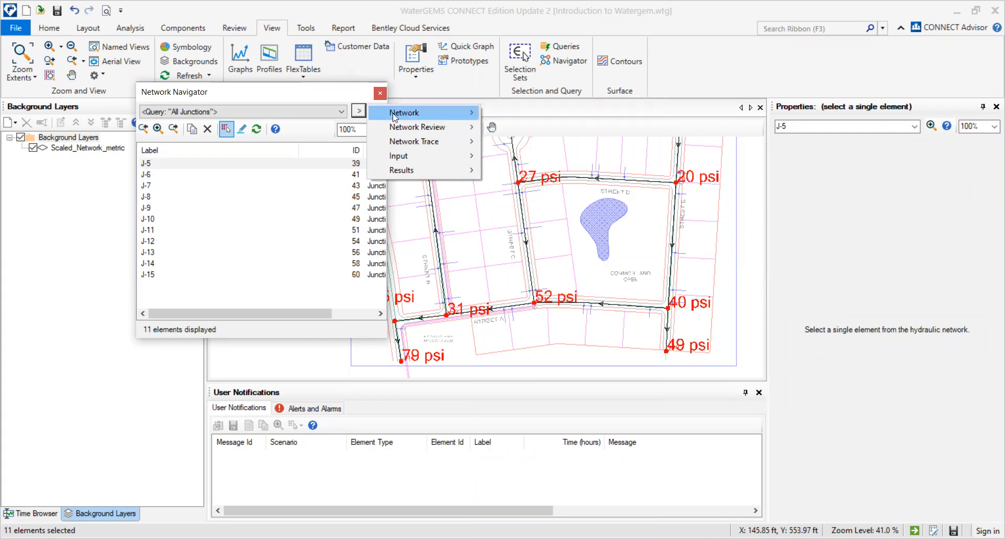
{"action": "mouse_move", "coordinate": [434, 149]}
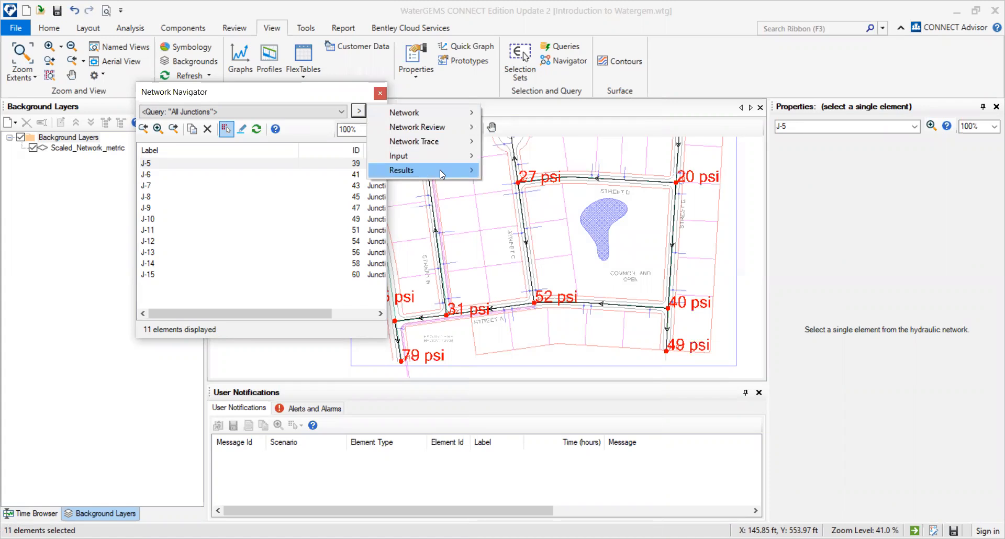
{"action": "mouse_move", "coordinate": [440, 169]}
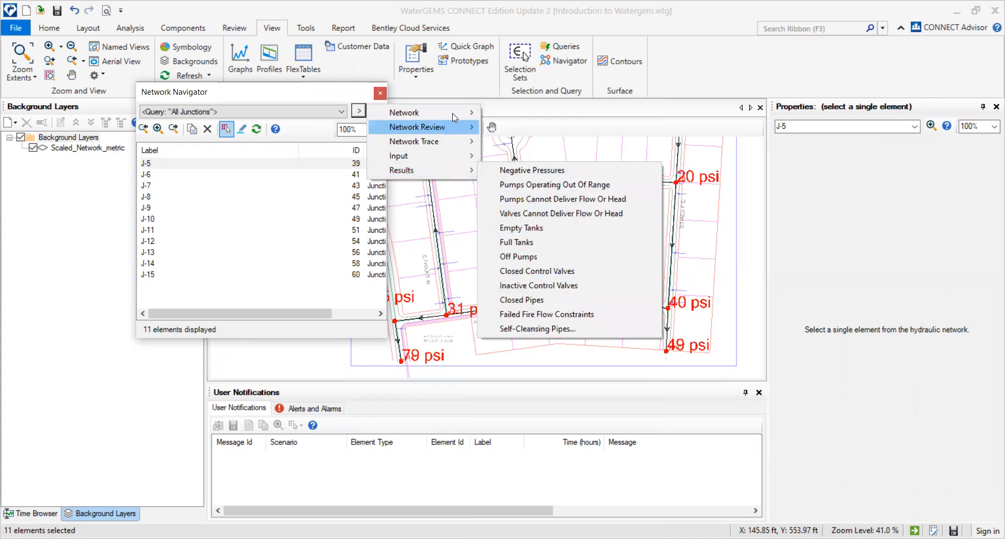
{"action": "mouse_move", "coordinate": [452, 113]}
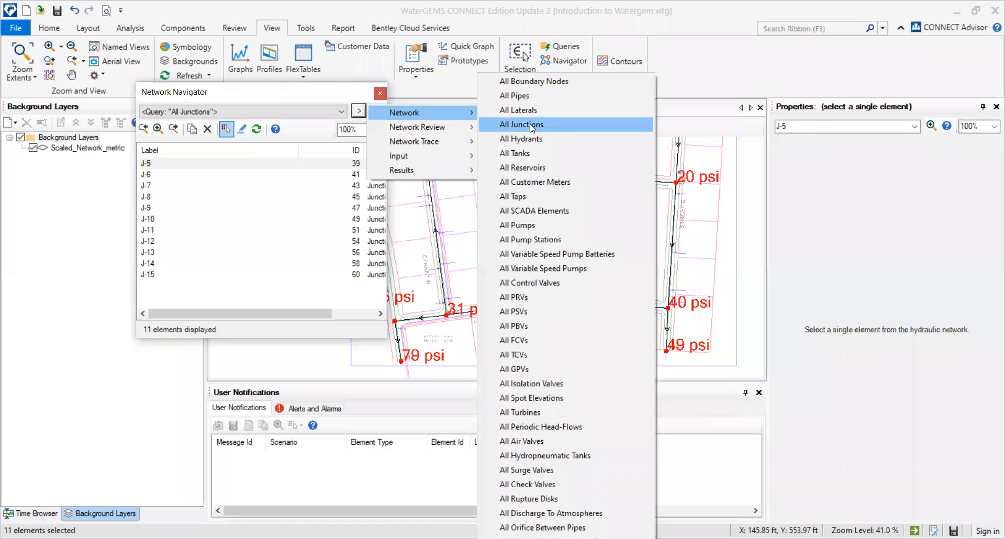
{"action": "left_click", "coordinate": [532, 126]}
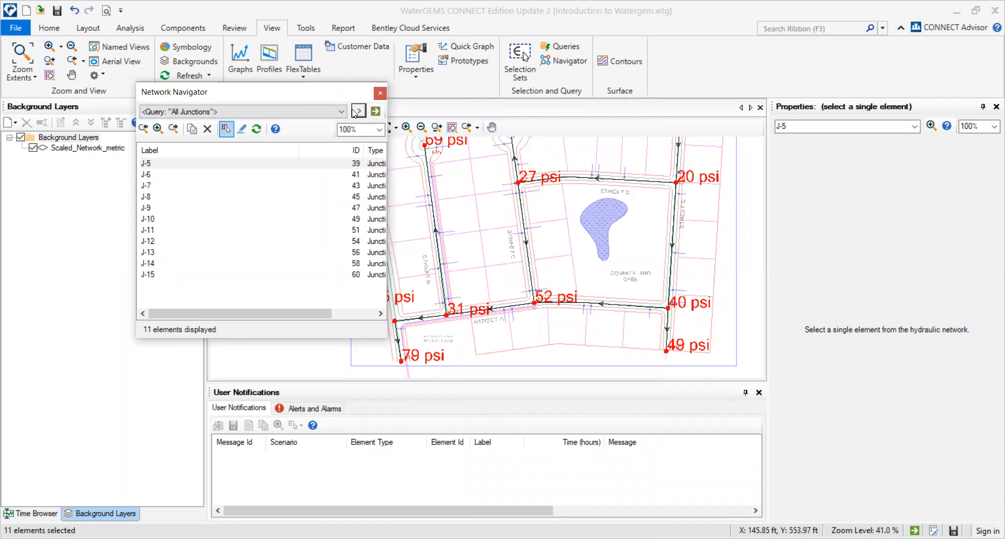
{"action": "left_click", "coordinate": [147, 175]}
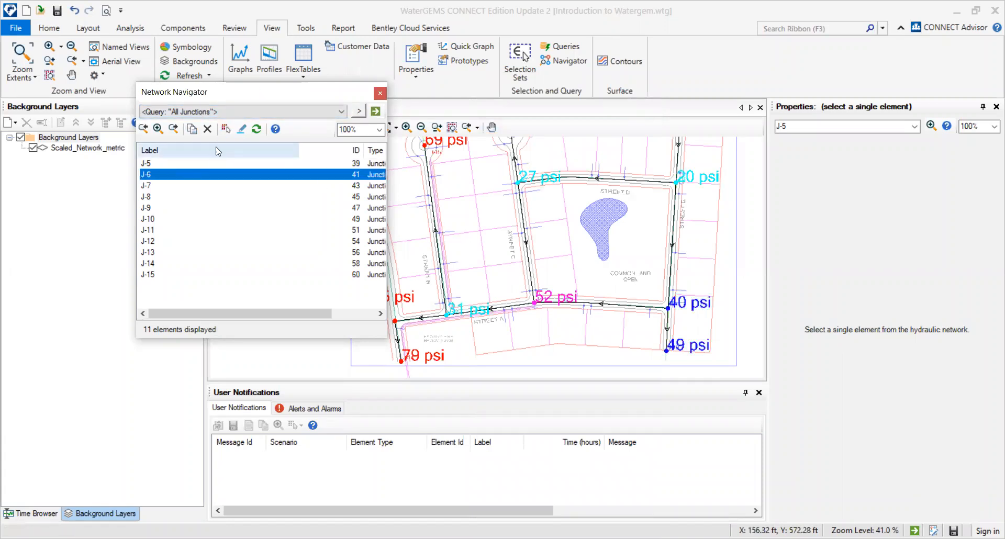
{"action": "left_click", "coordinate": [158, 129]}
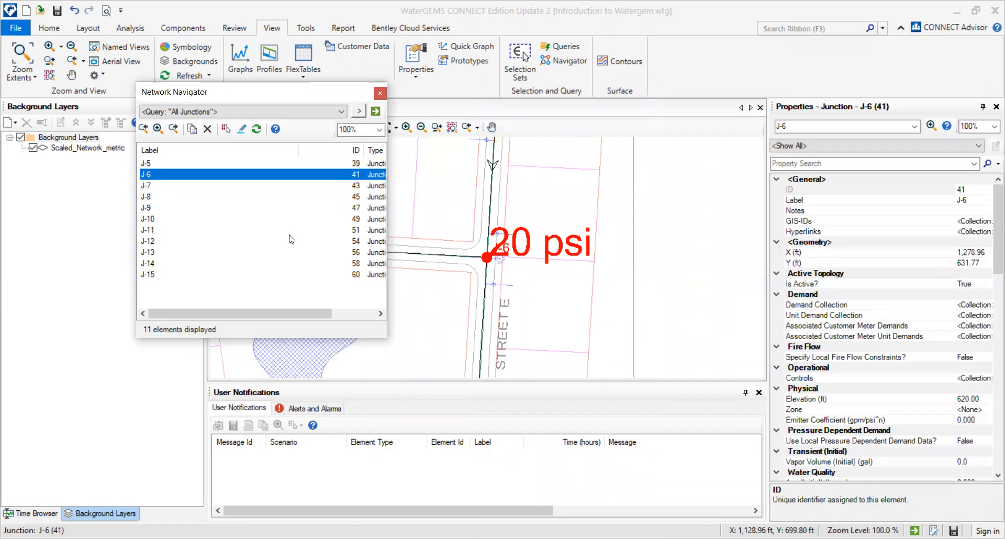
- List the elements of Selection Set - 1 in the Network Navigator, and close the navigator
{"action": "left_click", "coordinate": [298, 112]}
{"action": "left_click", "coordinate": [298, 112]}
{"action": "left_click", "coordinate": [319, 113]}
{"action": "left_click", "coordinate": [319, 113]}
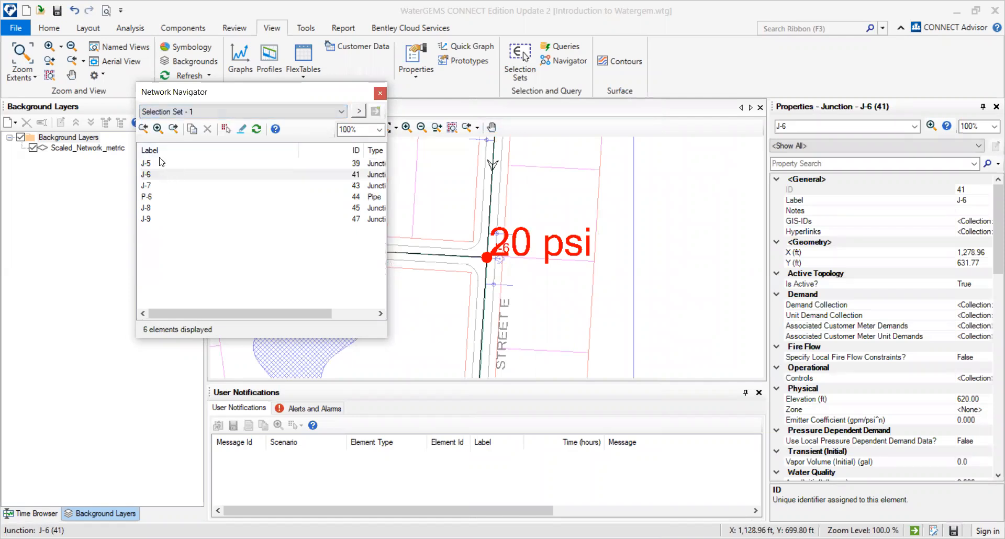
{"action": "left_click", "coordinate": [185, 113]}
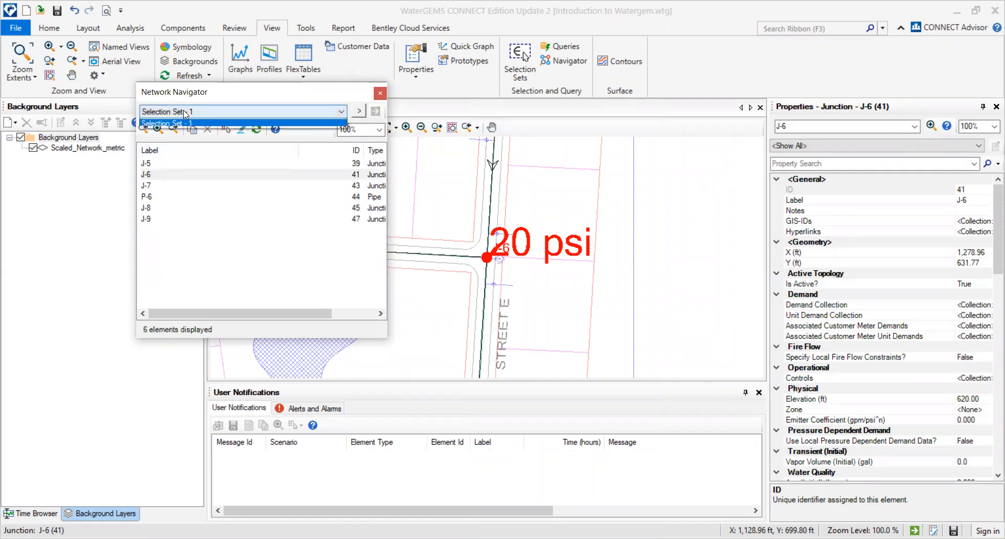
{"action": "left_click", "coordinate": [175, 152]}
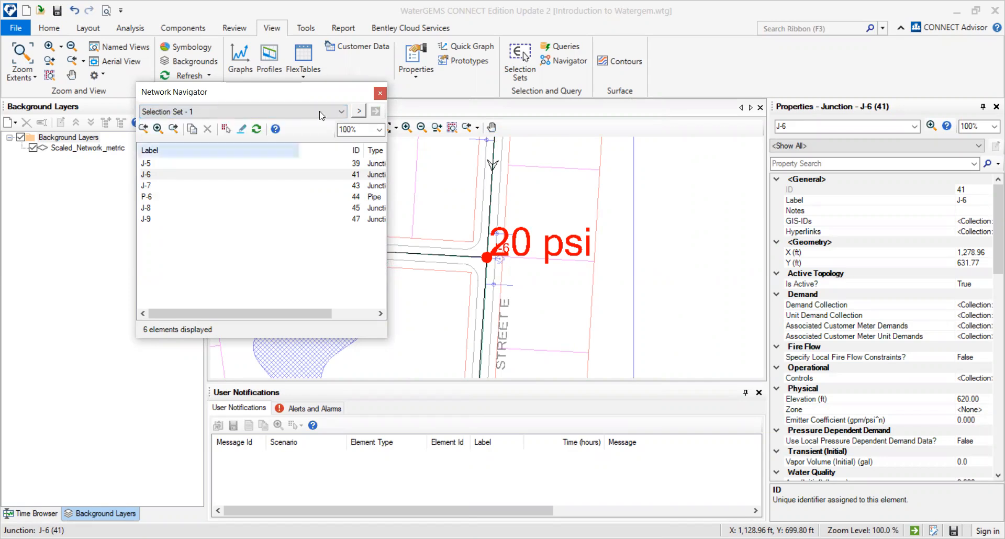
{"action": "left_click", "coordinate": [380, 93]}
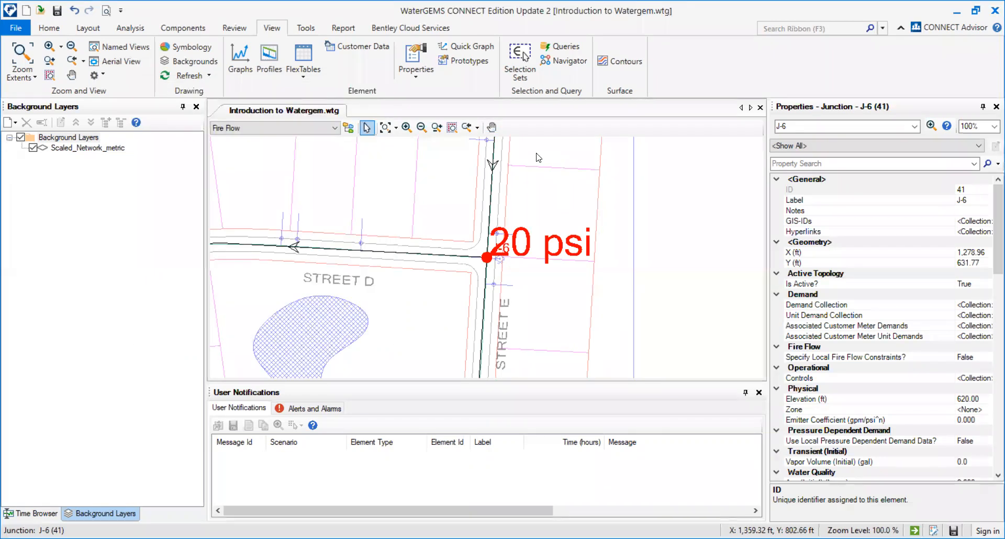
{"action": "scroll", "coordinate": [538, 157], "scroll_direction": "down", "scroll_amount": 5}
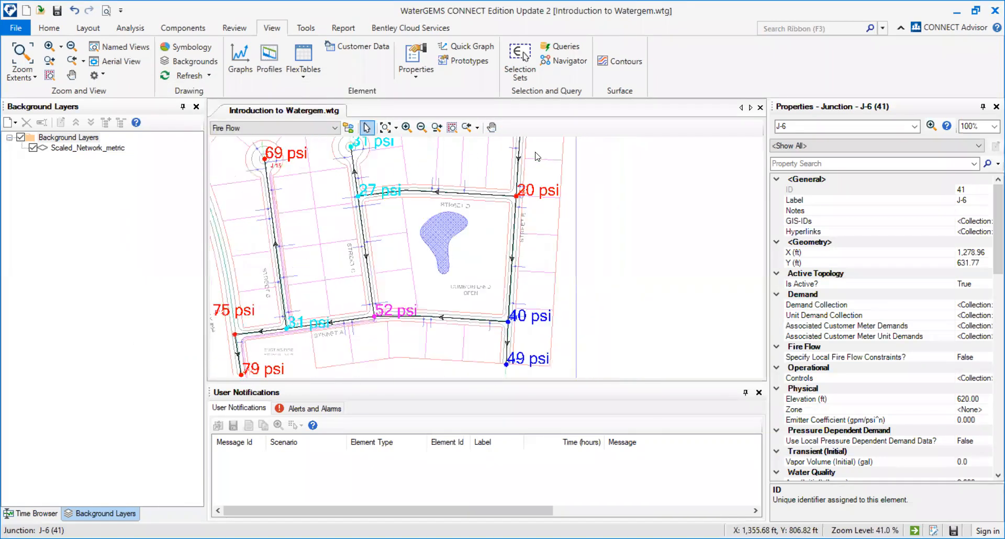
{"action": "left_click", "coordinate": [416, 68]}
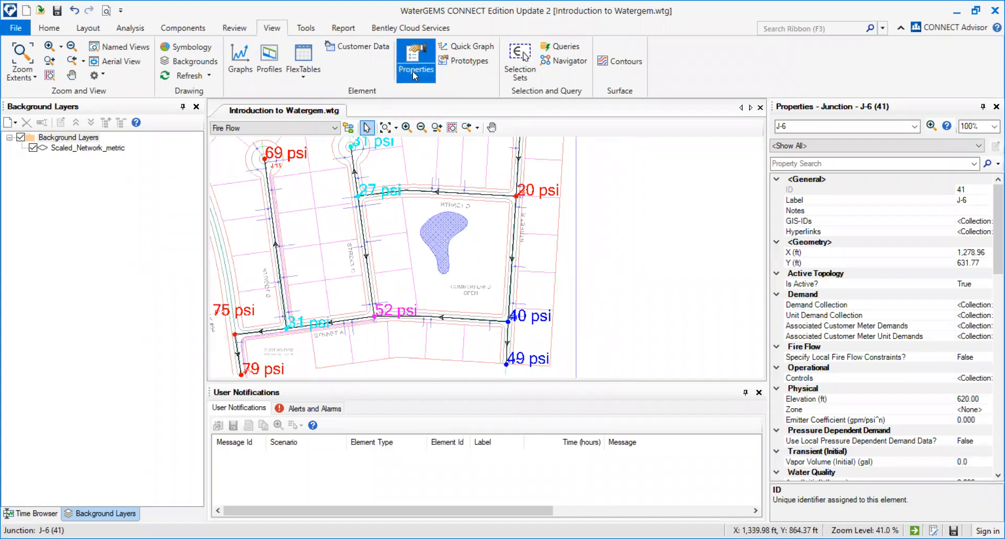
{"action": "left_click", "coordinate": [52, 29]}
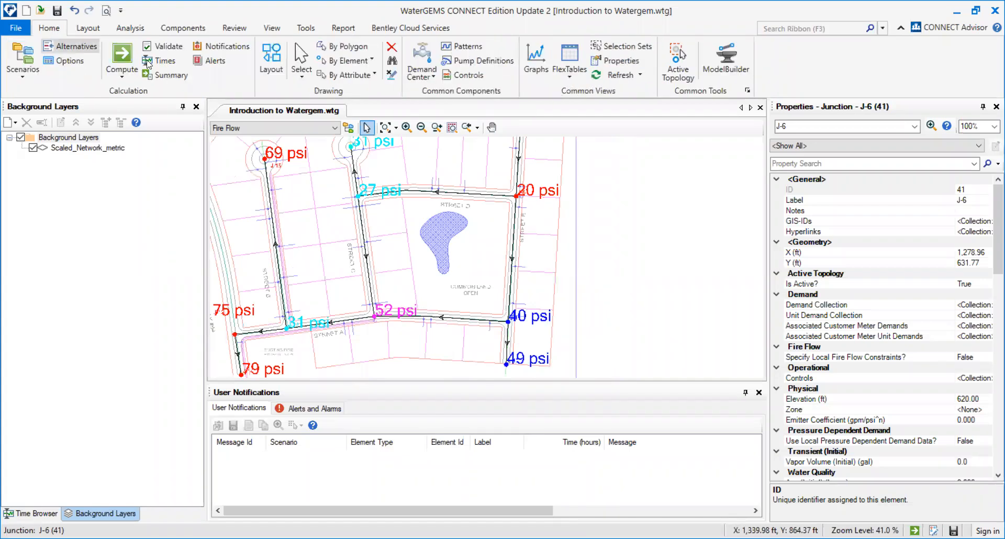
{"action": "left_click", "coordinate": [88, 28]}
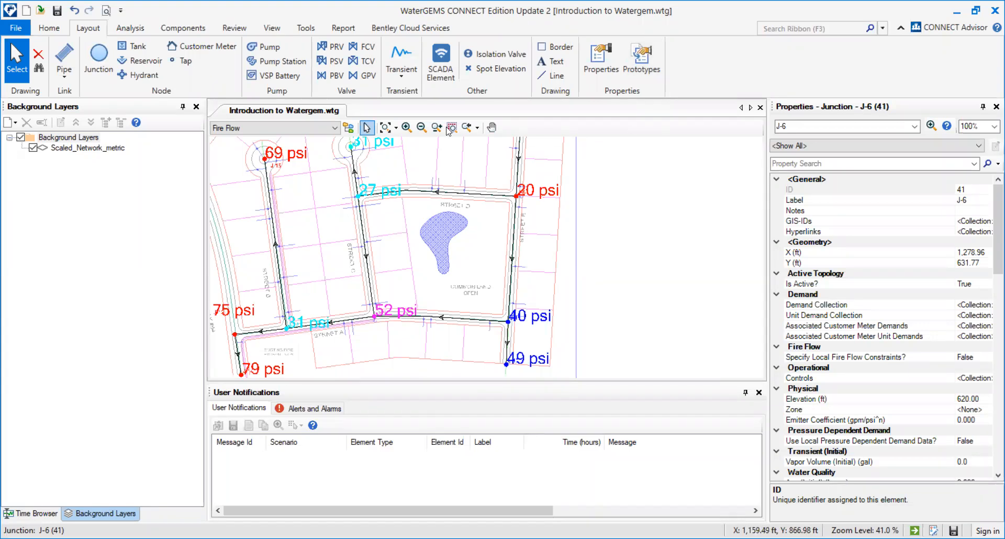
{"action": "left_click", "coordinate": [64, 26]}
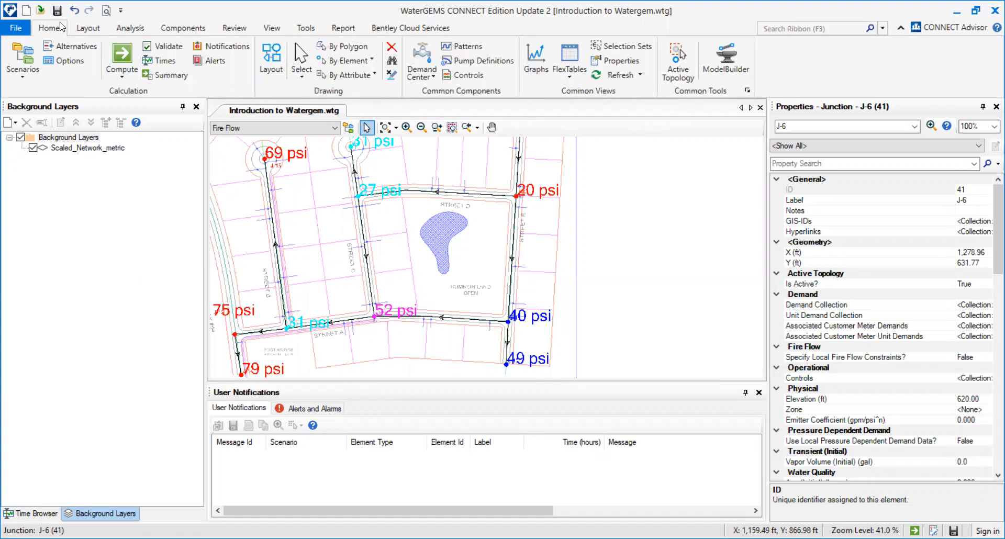
- Examine the pressure annotations, flow arrows and street layout across the whole pipe network in the drawing
{"action": "scroll", "coordinate": [581, 234], "scroll_direction": "down", "scroll_amount": 3}
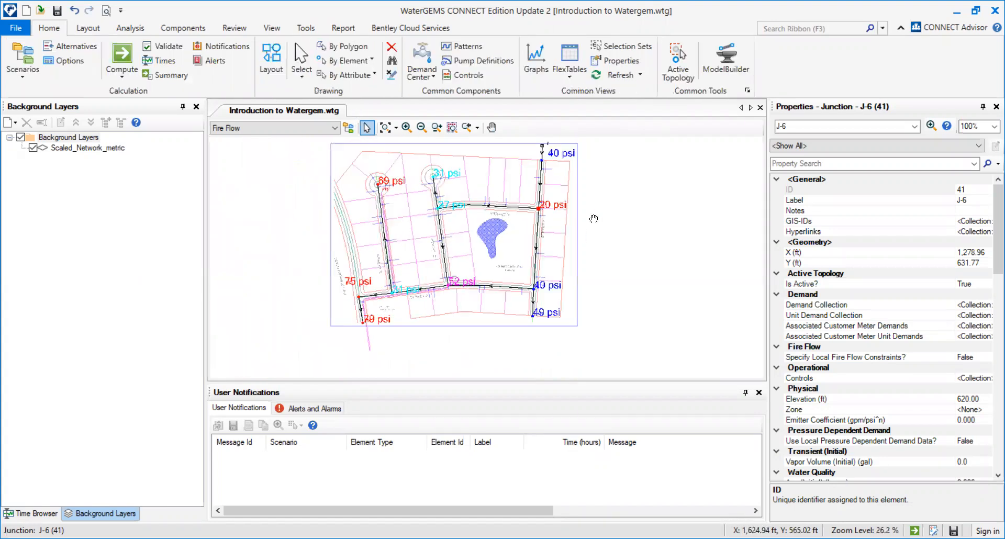
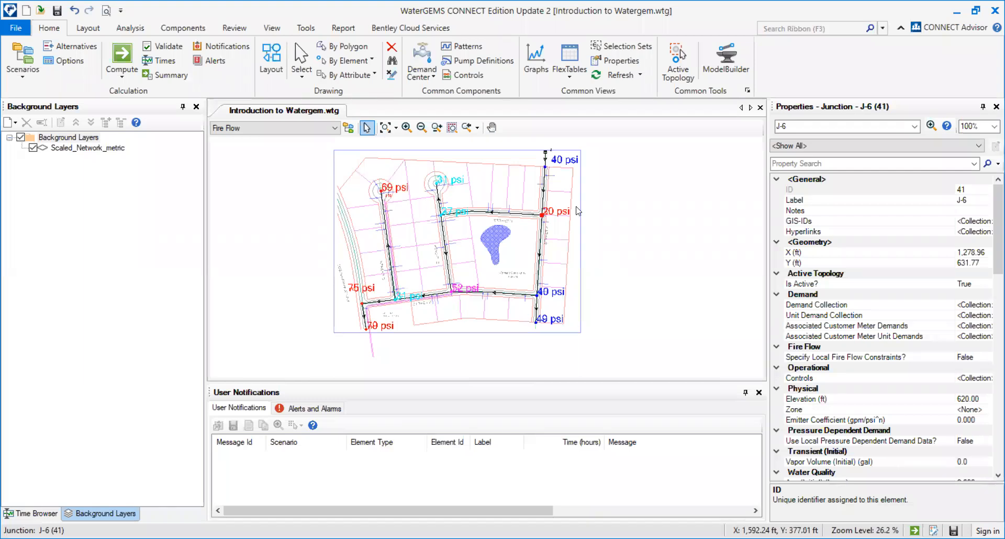
{"action": "scroll", "coordinate": [555, 178], "scroll_direction": "up", "scroll_amount": 3}
{"action": "scroll", "coordinate": [560, 201], "scroll_direction": "down", "scroll_amount": 2}
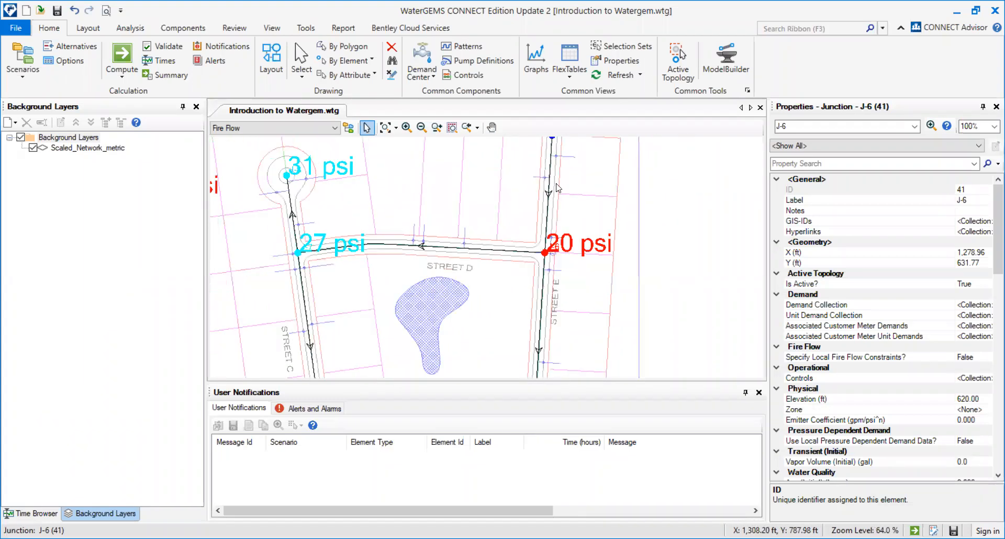
{"action": "scroll", "coordinate": [560, 178], "scroll_direction": "down", "scroll_amount": 1}
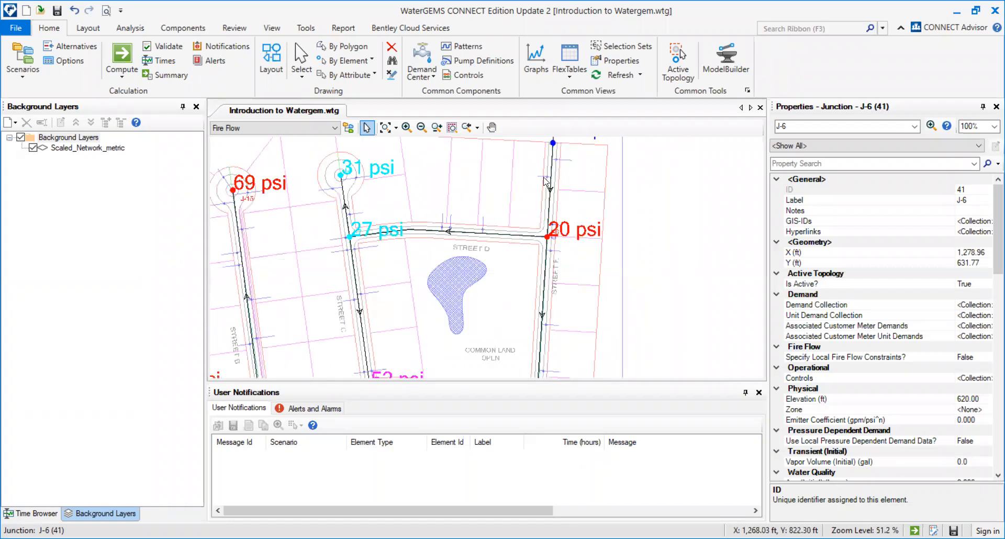
{"action": "left_click_drag", "start_coordinate": [572, 185], "coordinate": [562, 153]}
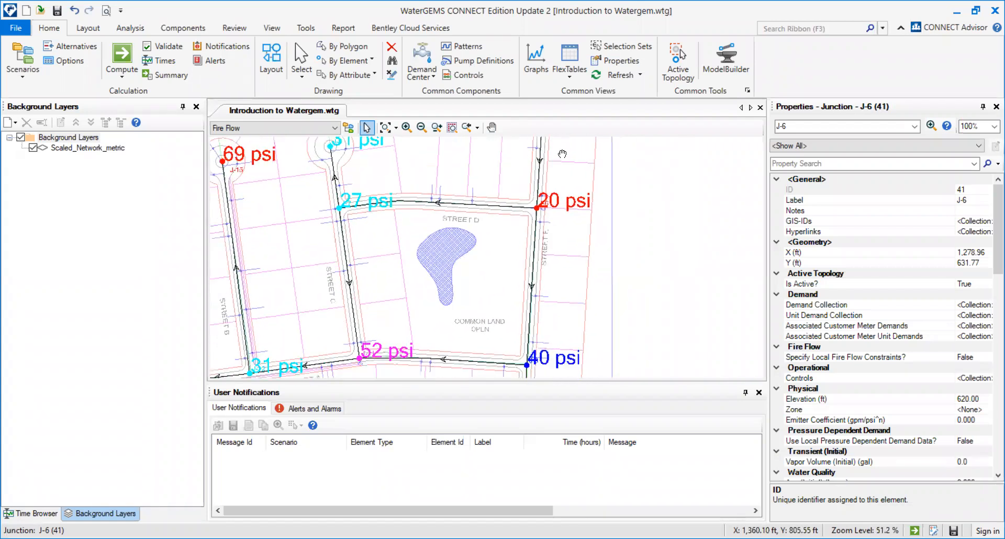
{"action": "scroll", "coordinate": [417, 185], "scroll_direction": "down", "scroll_amount": 2}
{"action": "scroll", "coordinate": [335, 239], "scroll_direction": "up", "scroll_amount": 2}
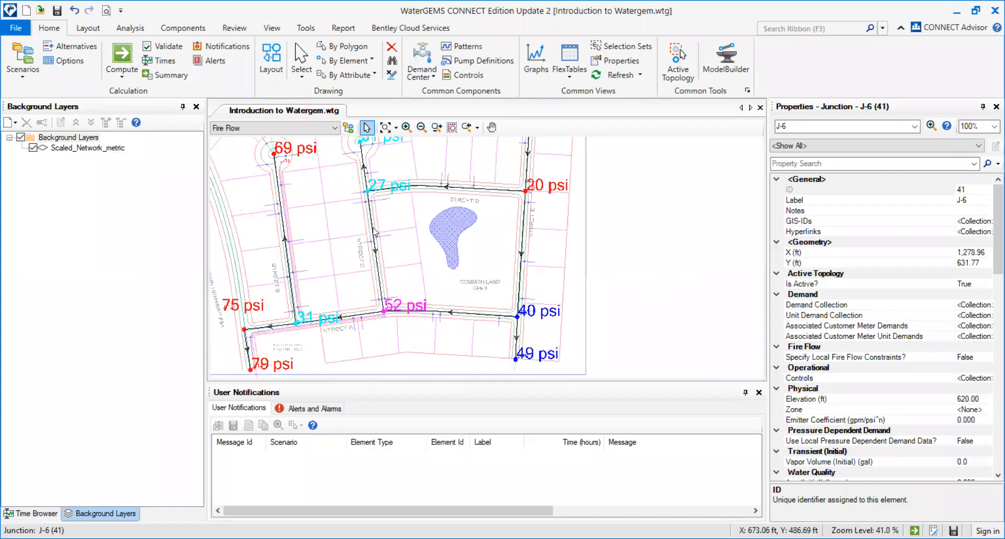
{"action": "left_click_drag", "start_coordinate": [397, 203], "coordinate": [367, 247]}
{"action": "scroll", "coordinate": [420, 212], "scroll_direction": "down", "scroll_amount": 2}
{"action": "mouse_move", "coordinate": [454, 190]}
{"action": "left_mouse_down"}
{"action": "mouse_move", "coordinate": [411, 256]}
{"action": "mouse_move", "coordinate": [423, 210]}
{"action": "left_mouse_up"}
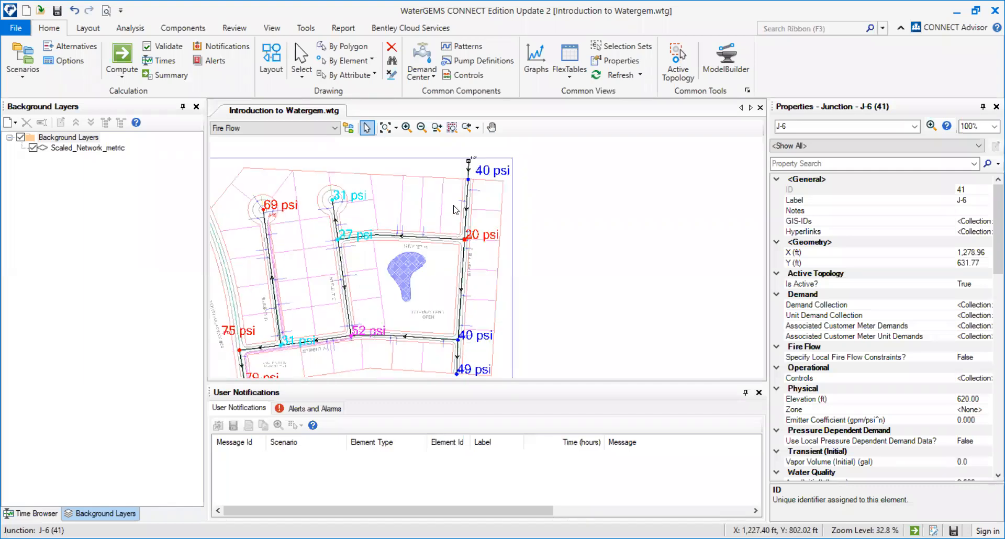
{"action": "left_click_drag", "start_coordinate": [421, 193], "coordinate": [440, 174]}
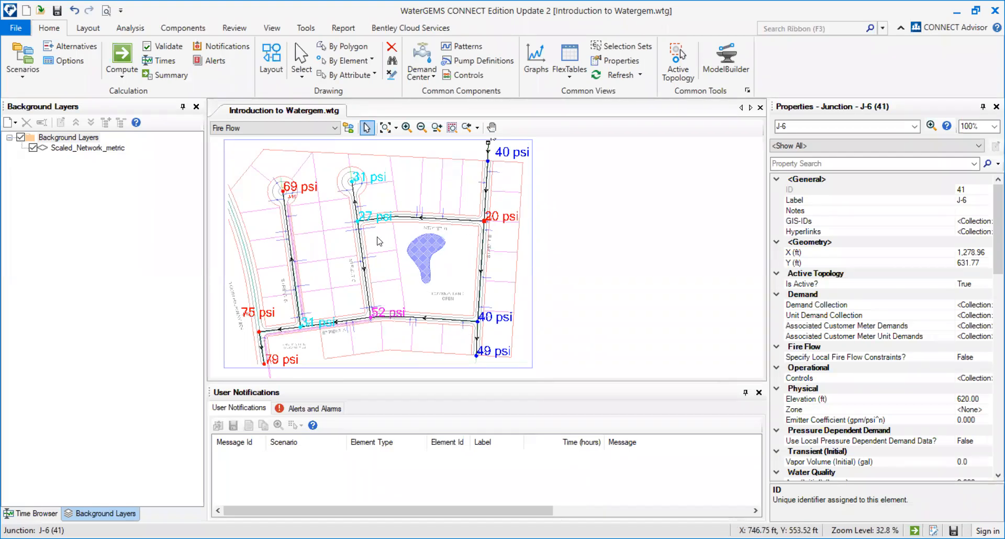
{"action": "mouse_move", "coordinate": [387, 266]}
{"action": "left_mouse_down"}
{"action": "mouse_move", "coordinate": [383, 219]}
{"action": "mouse_move", "coordinate": [372, 261]}
{"action": "left_mouse_up"}
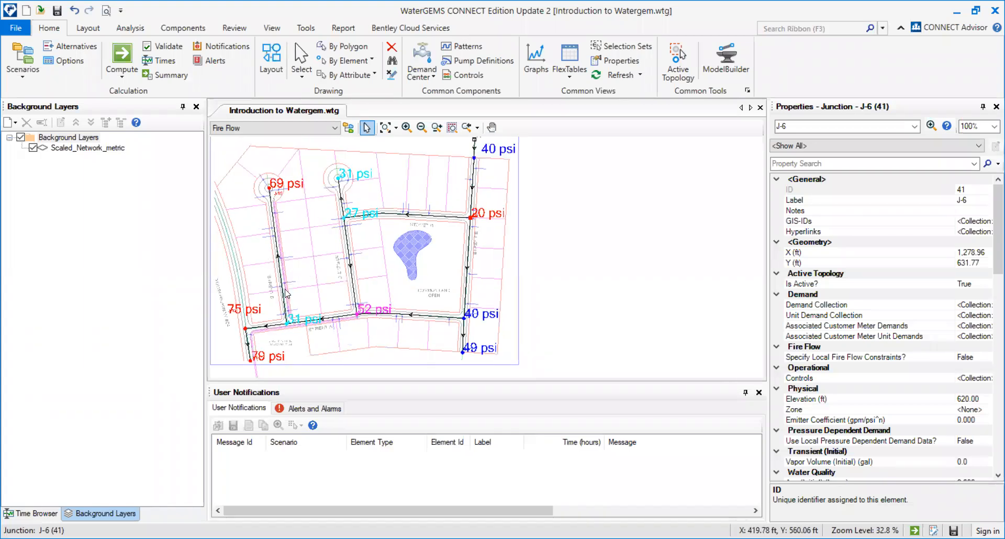
{"action": "mouse_move", "coordinate": [568, 198]}
{"action": "left_mouse_down"}
{"action": "mouse_move", "coordinate": [539, 258]}
{"action": "mouse_move", "coordinate": [572, 193]}
{"action": "mouse_move", "coordinate": [589, 193]}
{"action": "left_mouse_up"}
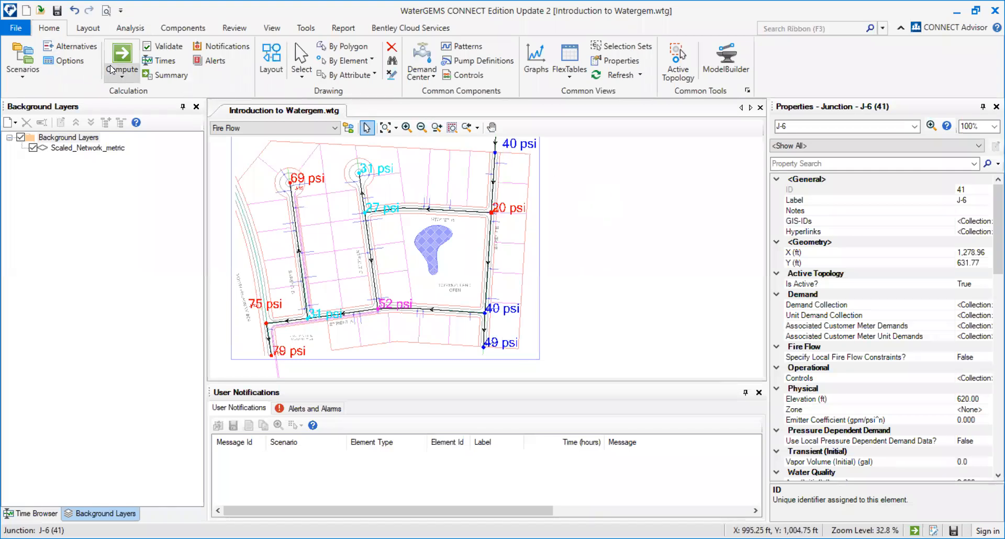
- Open the Criticality studies manager and try the Consider Valves in Critical Pipe/Segment Analysis option
{"action": "left_click", "coordinate": [125, 30]}
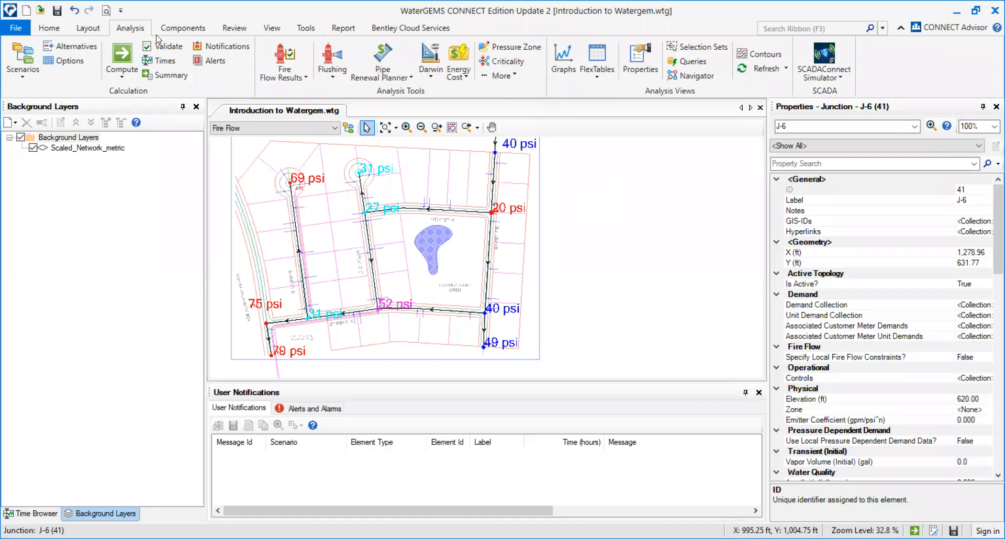
{"action": "left_click", "coordinate": [507, 59]}
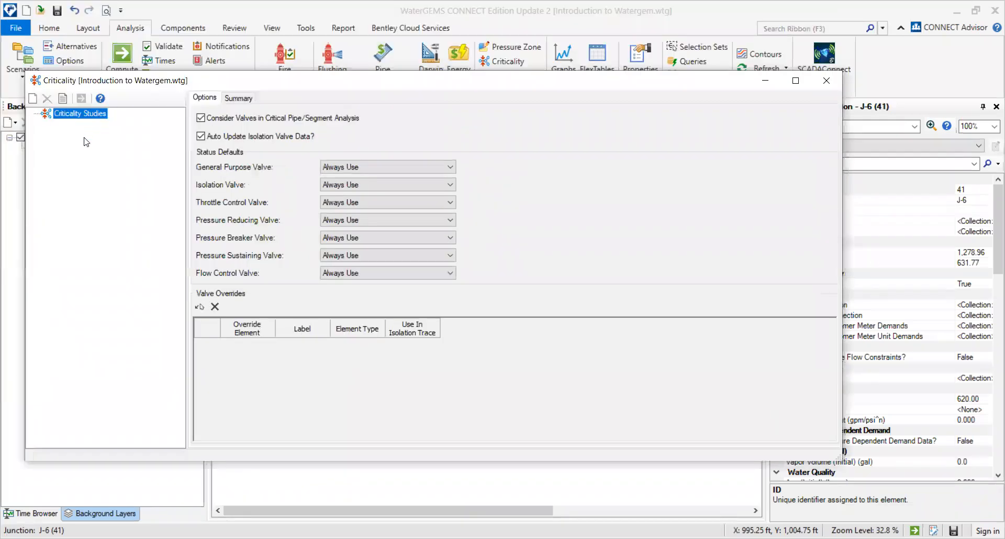
{"action": "left_click", "coordinate": [202, 118]}
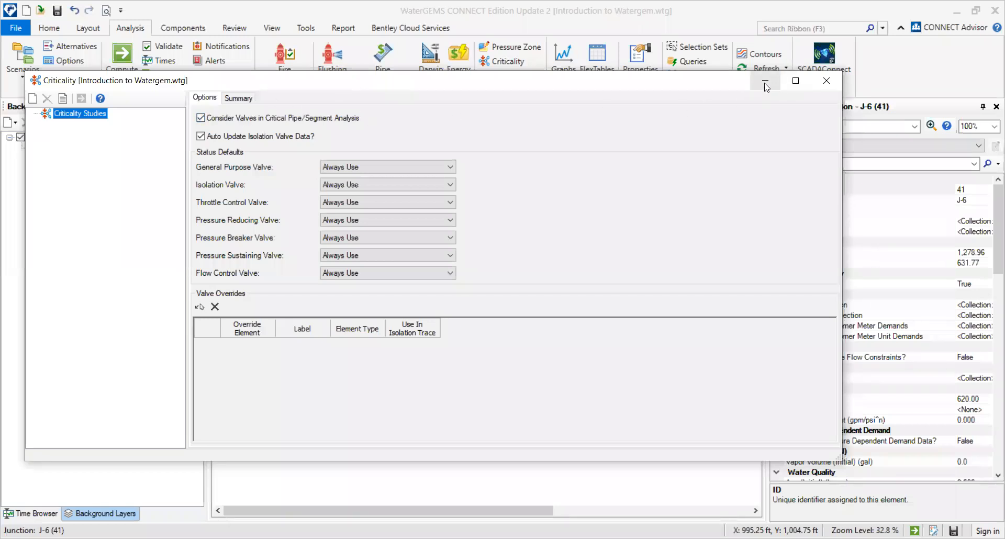
- Select junction J-5 just below tank T-2 and examine the pipes and junctions downstream of it
{"action": "scroll", "coordinate": [506, 171], "scroll_direction": "up", "scroll_amount": 2}
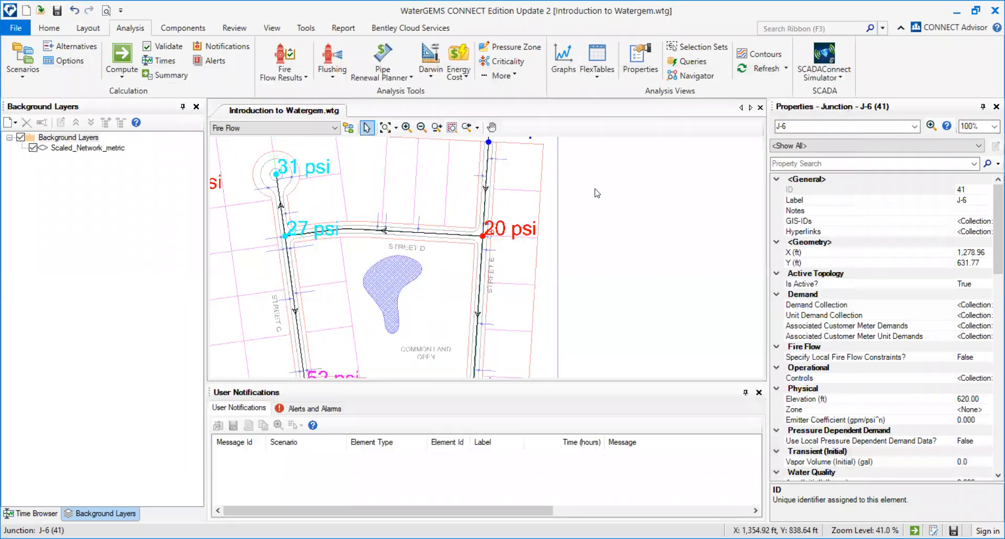
{"action": "left_click_drag", "start_coordinate": [607, 220], "coordinate": [608, 226]}
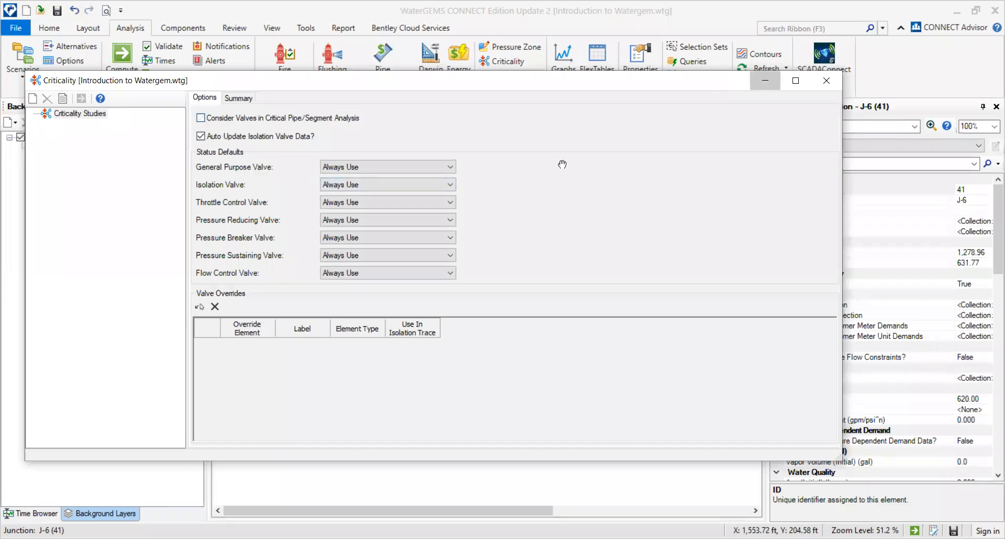
{"action": "scroll", "coordinate": [518, 219], "scroll_direction": "down", "scroll_amount": 2}
{"action": "scroll", "coordinate": [520, 229], "scroll_direction": "up", "scroll_amount": 3}
{"action": "scroll", "coordinate": [518, 228], "scroll_direction": "down", "scroll_amount": 1}
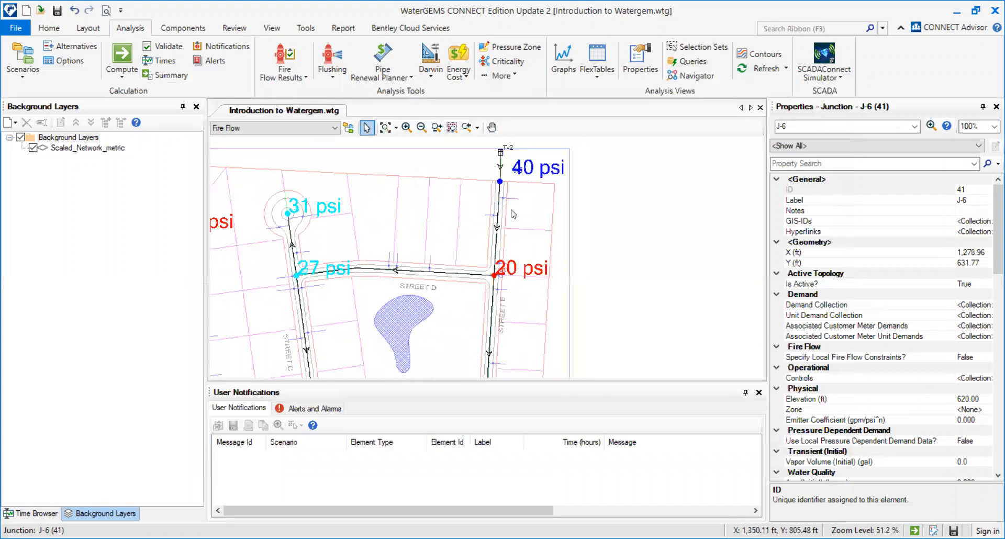
{"action": "left_click", "coordinate": [500, 181]}
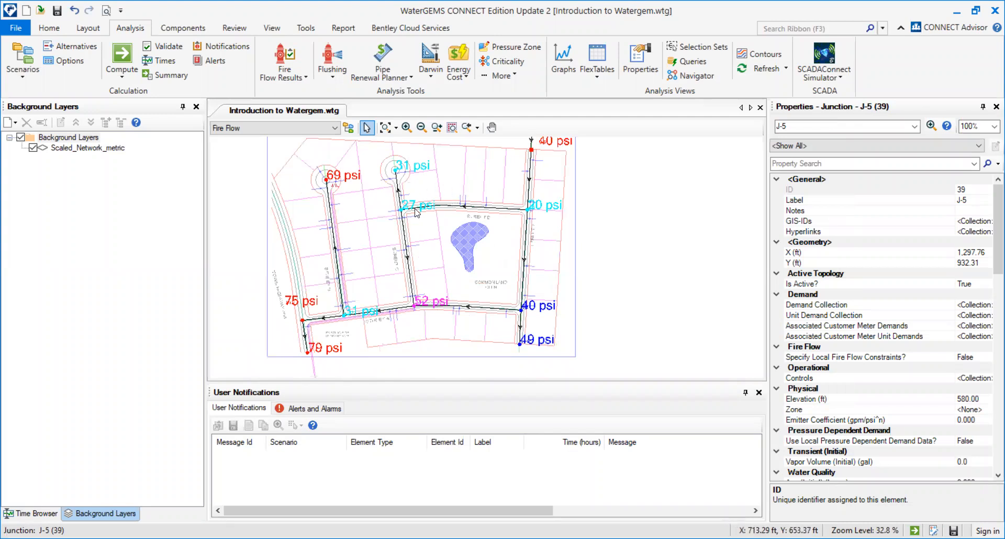
{"action": "scroll", "coordinate": [533, 215], "scroll_direction": "up", "scroll_amount": 1}
{"action": "scroll", "coordinate": [613, 219], "scroll_direction": "up", "scroll_amount": 1}
{"action": "mouse_move", "coordinate": [613, 220]}
{"action": "left_mouse_down"}
{"action": "mouse_move", "coordinate": [626, 253]}
{"action": "mouse_move", "coordinate": [610, 309]}
{"action": "left_mouse_up"}
{"action": "scroll", "coordinate": [610, 309], "scroll_direction": "up", "scroll_amount": 1}
{"action": "scroll", "coordinate": [621, 211], "scroll_direction": "down", "scroll_amount": 2}
{"action": "mouse_move", "coordinate": [449, 255]}
{"action": "left_mouse_down"}
{"action": "mouse_move", "coordinate": [463, 189]}
{"action": "mouse_move", "coordinate": [456, 196]}
{"action": "left_mouse_up"}
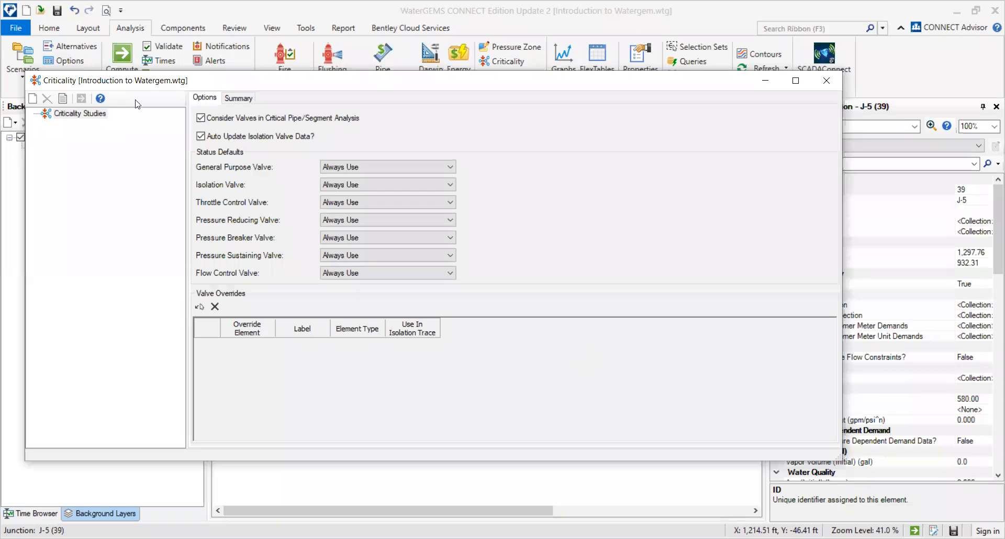
- Turn off Consider Valves in Critical Pipe/Segment Analysis and keep the General Purpose Valve default at Always Use
{"action": "left_click", "coordinate": [200, 120]}
{"action": "left_click", "coordinate": [356, 168]}
{"action": "left_click", "coordinate": [361, 176]}
{"action": "left_click", "coordinate": [360, 172]}
{"action": "left_click", "coordinate": [361, 177]}
{"action": "mouse_move", "coordinate": [379, 84]}
{"action": "left_mouse_down"}
{"action": "mouse_move", "coordinate": [314, 236]}
{"action": "mouse_move", "coordinate": [336, 308]}
{"action": "mouse_move", "coordinate": [390, 310]}
{"action": "mouse_move", "coordinate": [557, 154]}
{"action": "left_mouse_up"}
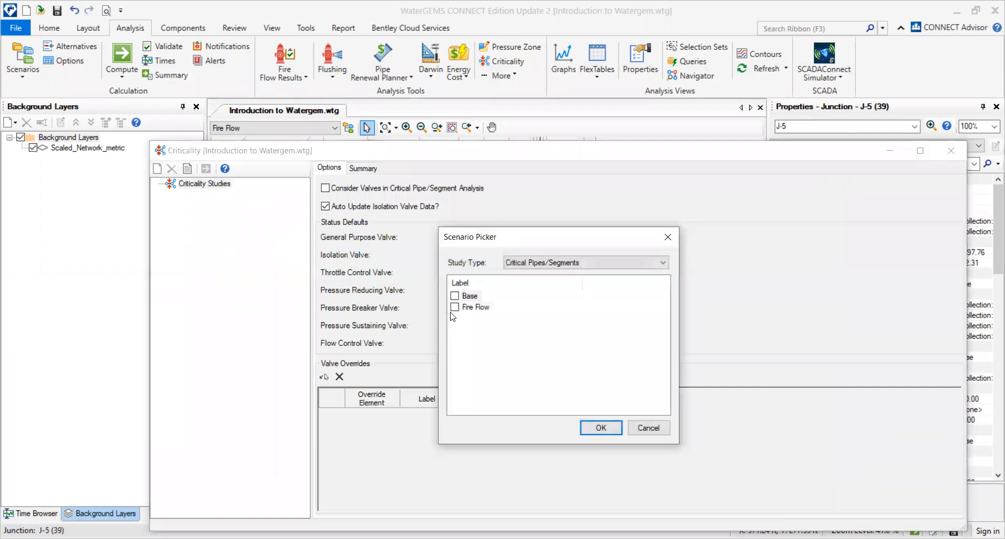
- Create a criticality study of type Critical Pipes/Segments for the Base scenario
{"action": "left_click", "coordinate": [455, 296]}
{"action": "left_click", "coordinate": [575, 265]}
{"action": "left_click", "coordinate": [575, 265]}
{"action": "left_click_drag", "start_coordinate": [470, 246], "coordinate": [428, 191]}
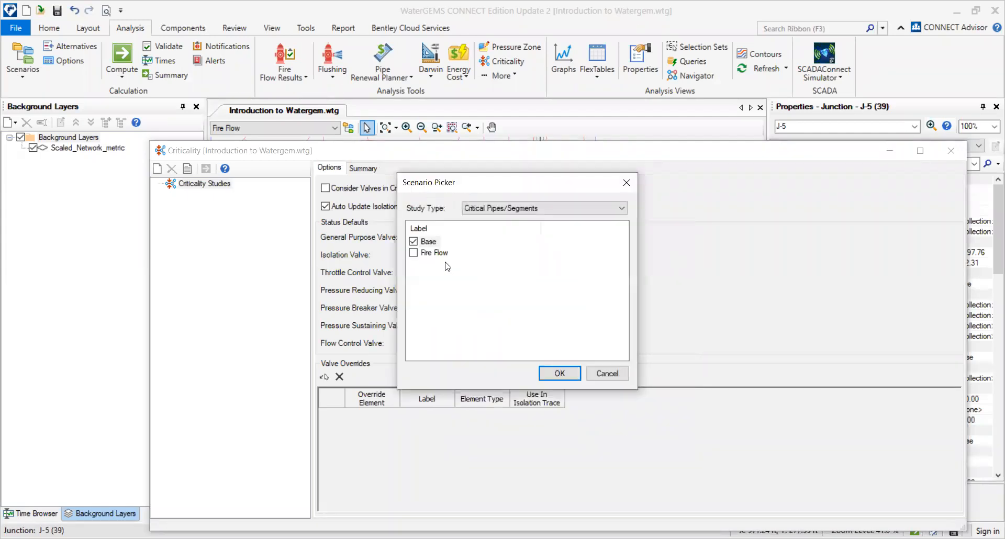
{"action": "left_click", "coordinate": [487, 209]}
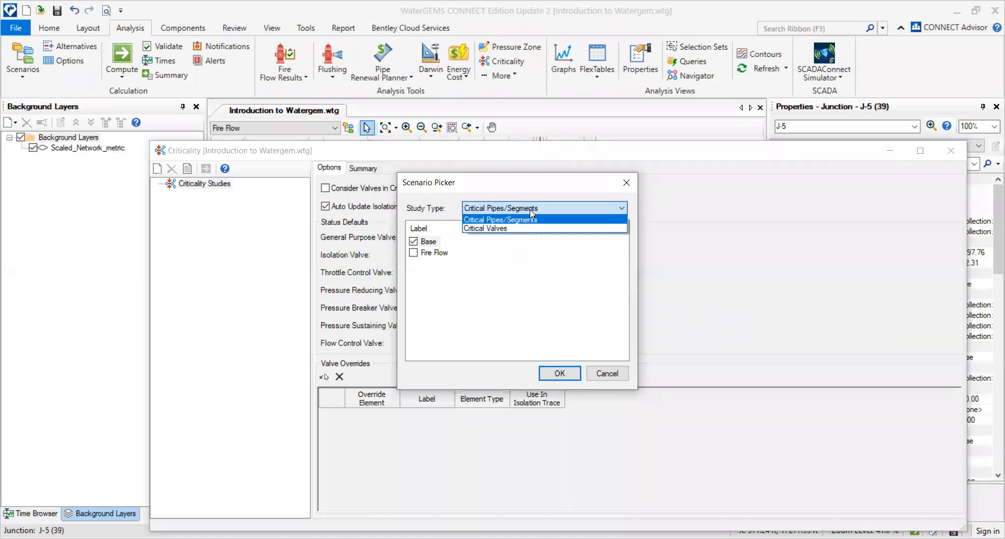
{"action": "left_click", "coordinate": [508, 210]}
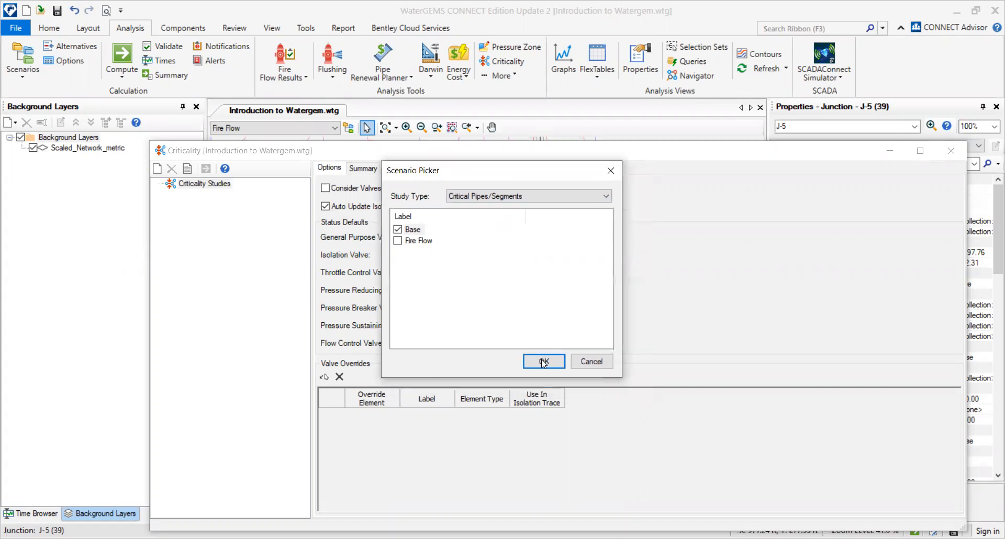
{"action": "left_click", "coordinate": [544, 363]}
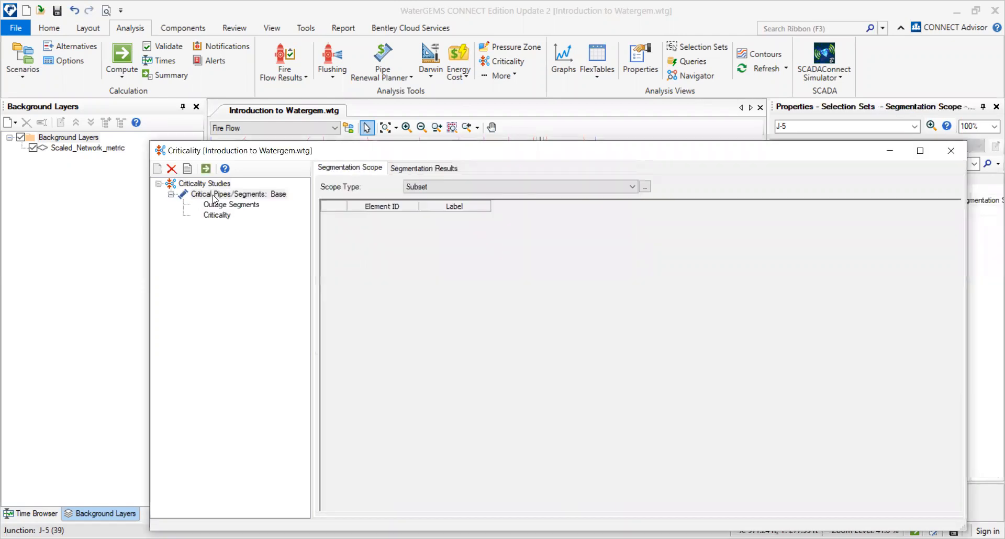
- Review the Base study's segmentation scope, segmentation results page and available scope types
{"action": "left_click", "coordinate": [215, 194]}
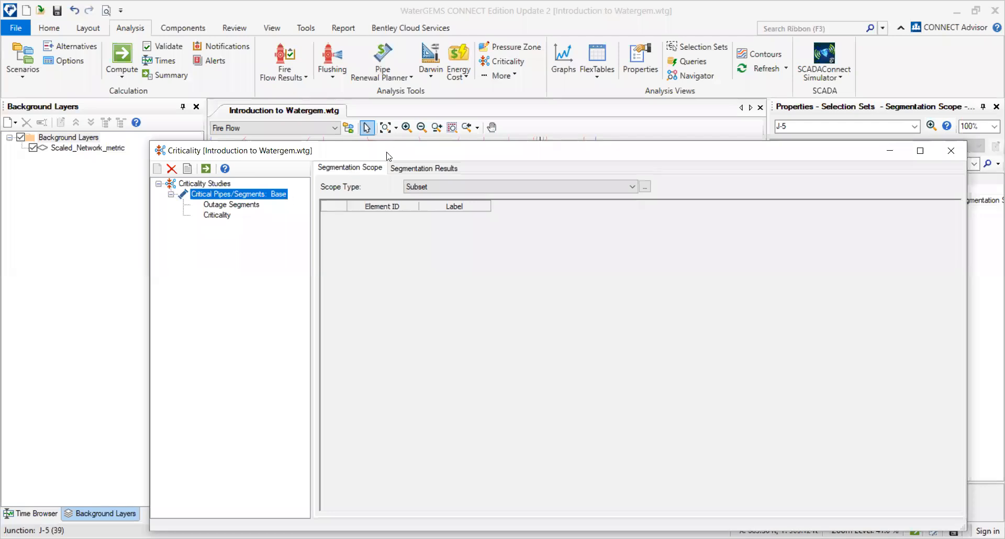
{"action": "left_click_drag", "start_coordinate": [388, 156], "coordinate": [388, 244]}
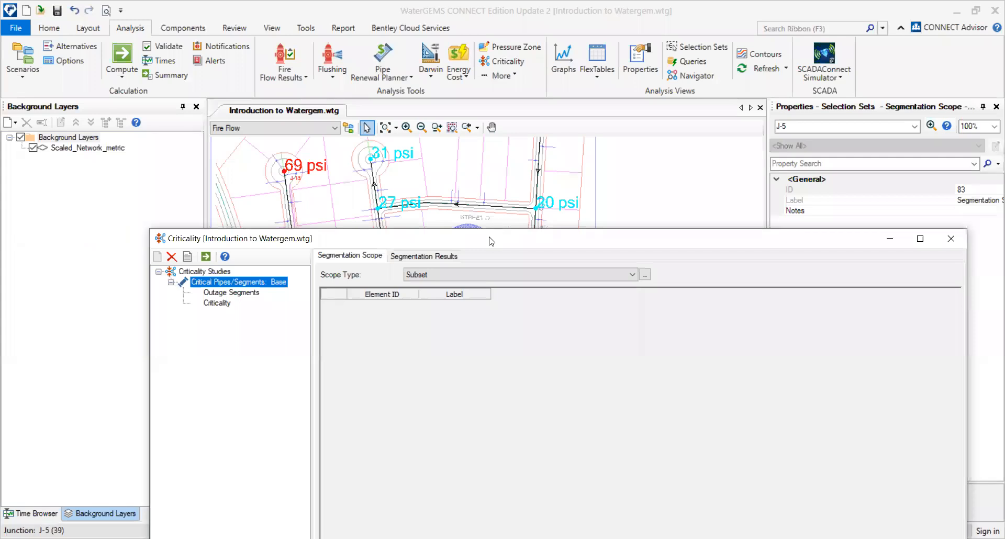
{"action": "left_click_drag", "start_coordinate": [491, 242], "coordinate": [478, 176]}
{"action": "left_click", "coordinate": [410, 190]}
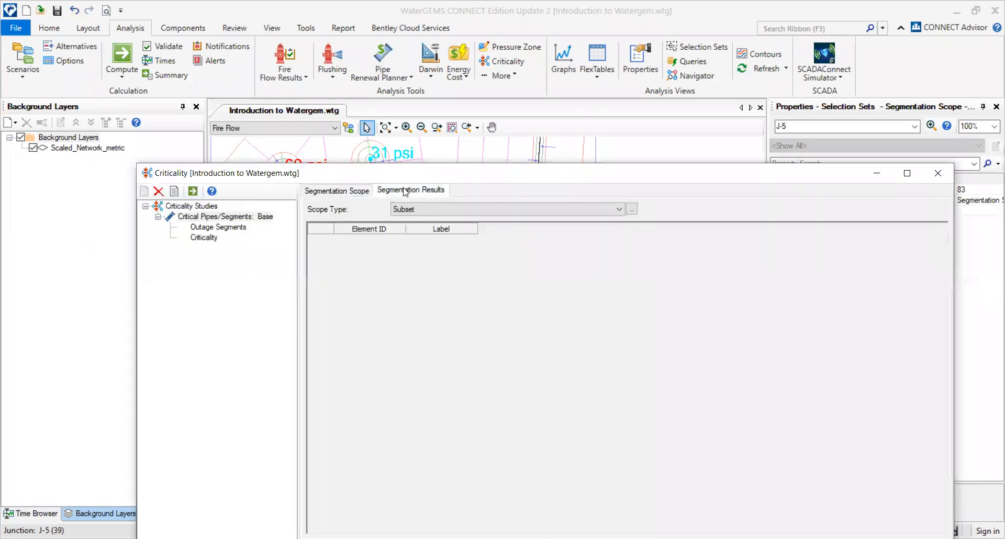
{"action": "left_click", "coordinate": [348, 192]}
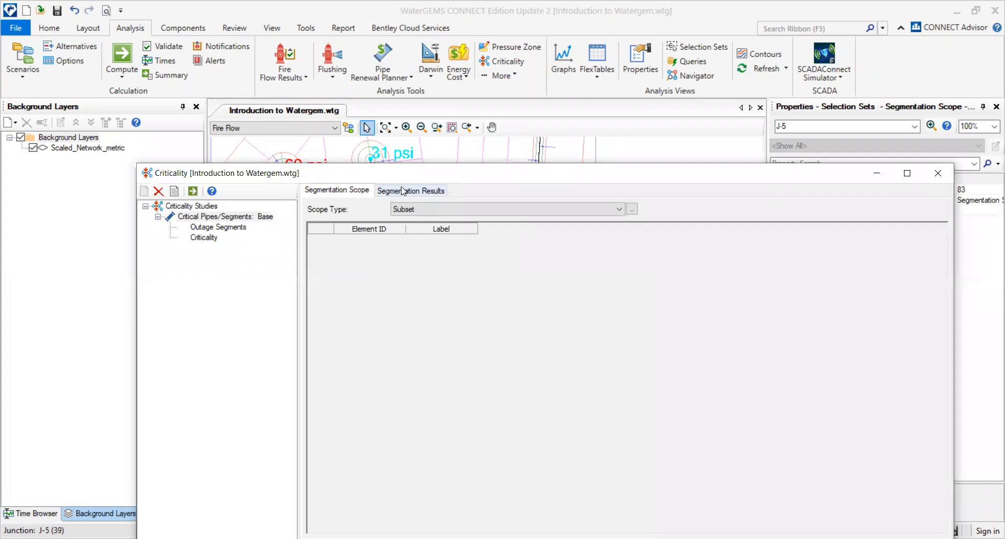
{"action": "left_click_drag", "start_coordinate": [408, 173], "coordinate": [407, 145]}
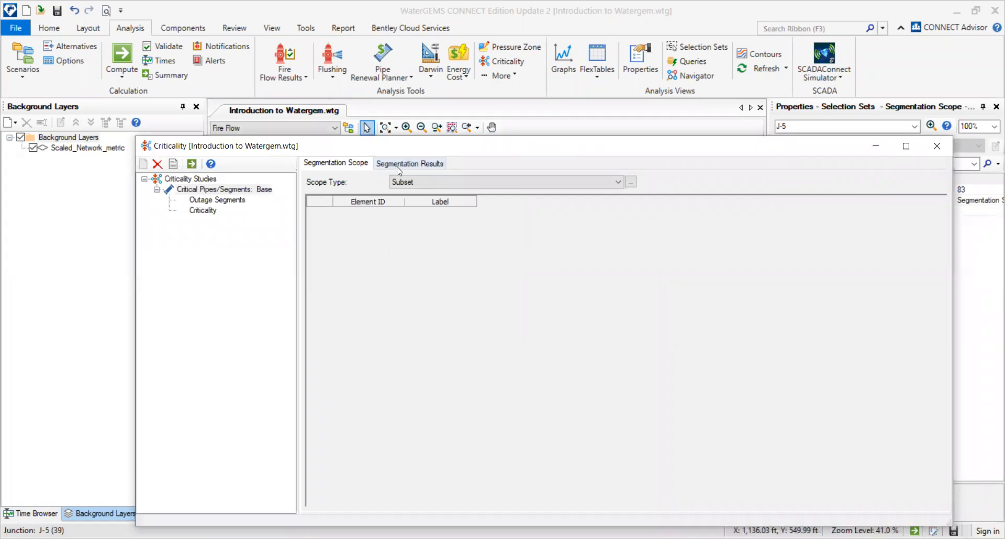
{"action": "left_click", "coordinate": [398, 166]}
{"action": "left_click", "coordinate": [352, 163]}
{"action": "left_click", "coordinate": [409, 180]}
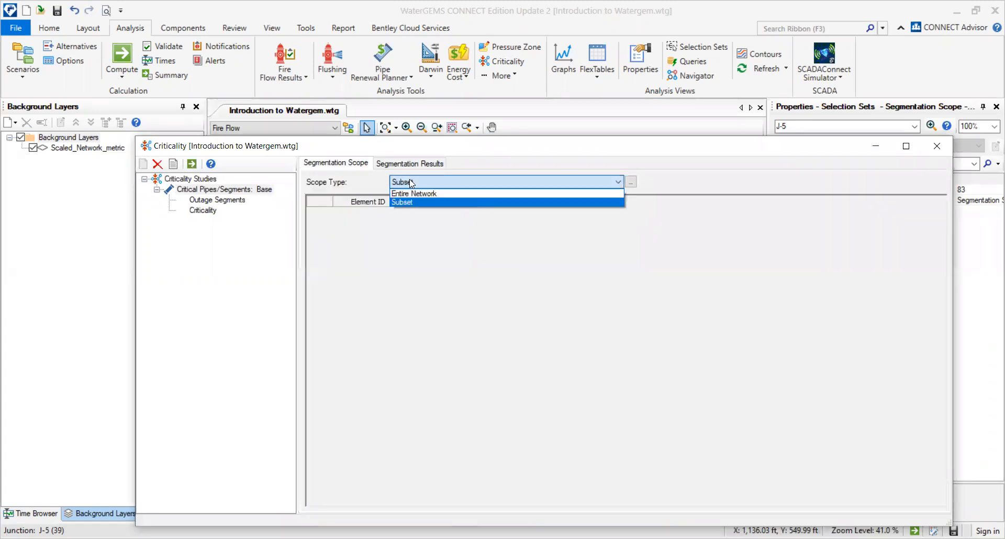
{"action": "left_click", "coordinate": [249, 189]}
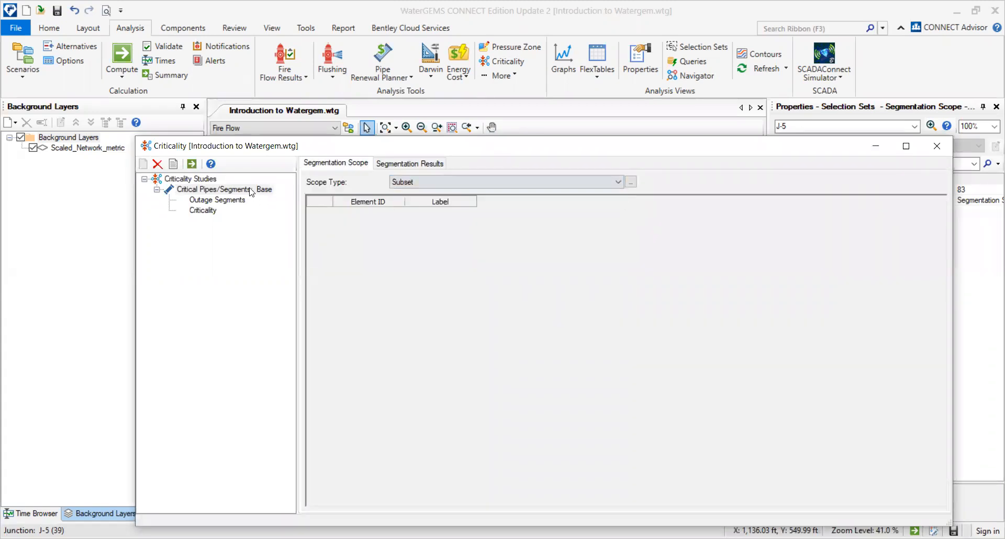
- Try the Subset scope with its element selection in the drawing, and set the study's scope type to Entire Network
{"action": "left_click", "coordinate": [423, 181]}
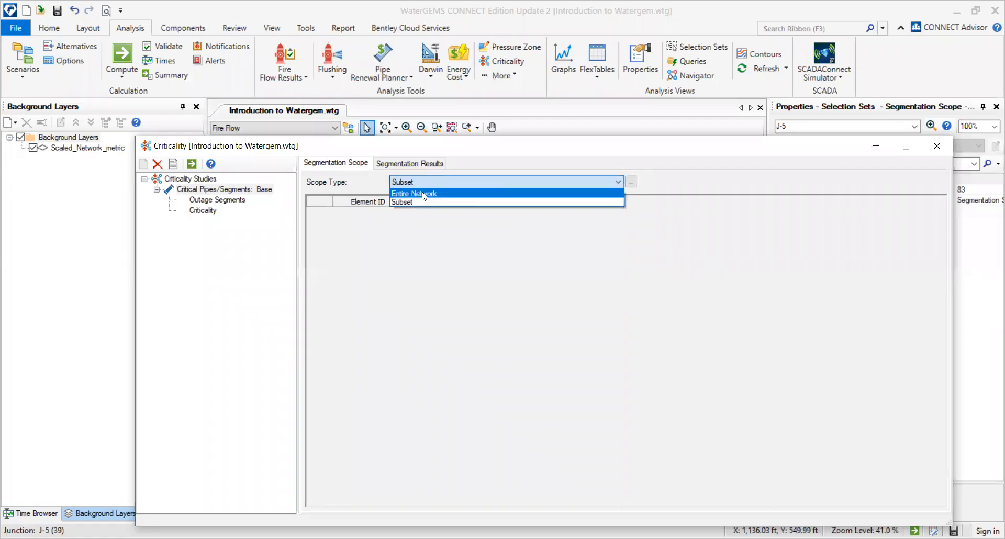
{"action": "left_click", "coordinate": [423, 194]}
{"action": "left_click", "coordinate": [594, 182]}
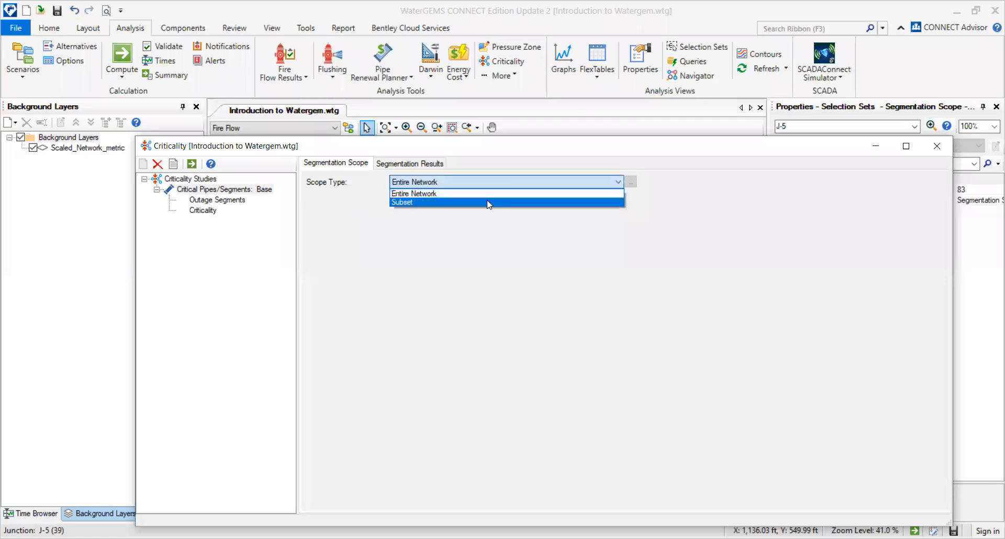
{"action": "left_click", "coordinate": [489, 203]}
{"action": "left_click", "coordinate": [631, 182]}
{"action": "scroll", "coordinate": [388, 157], "scroll_direction": "down", "scroll_amount": 3}
{"action": "scroll", "coordinate": [568, 181], "scroll_direction": "down", "scroll_amount": 1}
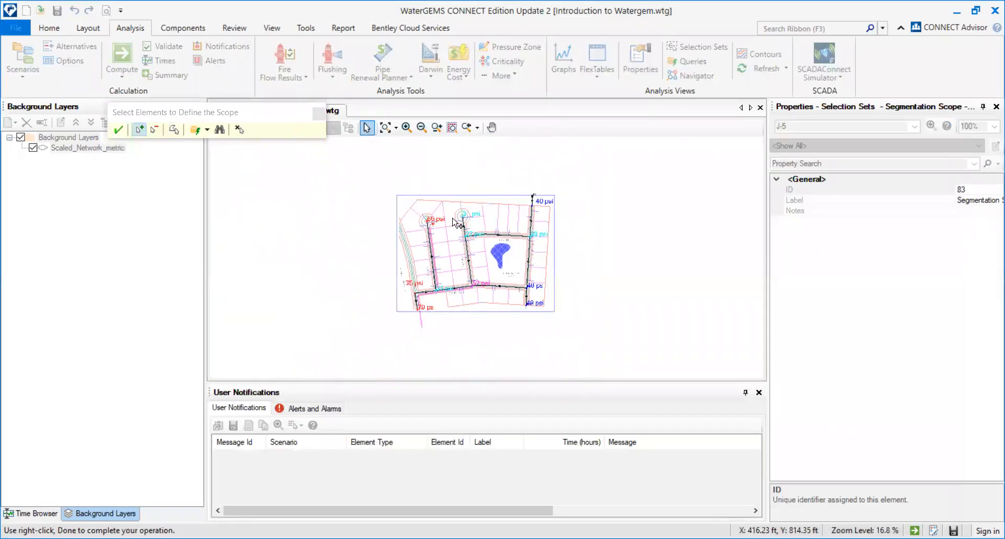
{"action": "scroll", "coordinate": [456, 224], "scroll_direction": "up", "scroll_amount": 2}
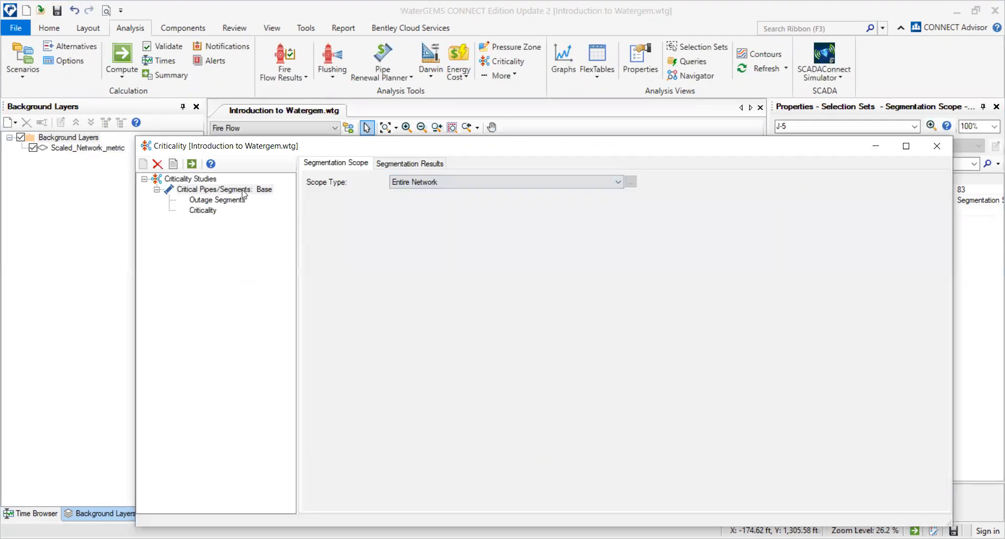
- Compute the Base critical segments study and display the segmentation results for all segments
{"action": "left_click", "coordinate": [410, 164]}
{"action": "left_click", "coordinate": [347, 163]}
{"action": "left_click_drag", "start_coordinate": [245, 151], "coordinate": [240, 127]}
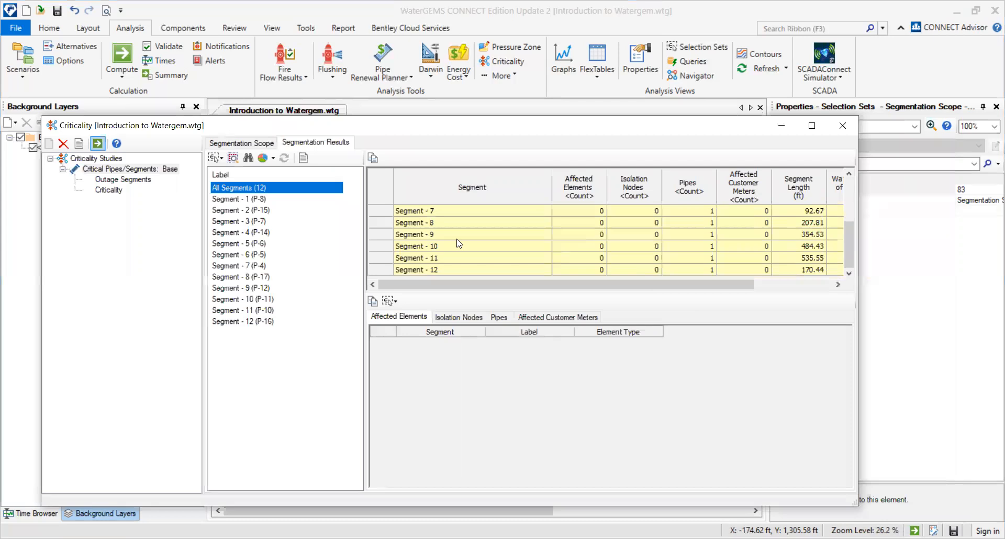
- Try to color-code all segments of the Base criticality study in the drawing
{"action": "scroll", "coordinate": [553, 251], "scroll_direction": "up", "scroll_amount": 1}
{"action": "scroll", "coordinate": [553, 251], "scroll_direction": "up", "scroll_amount": 1}
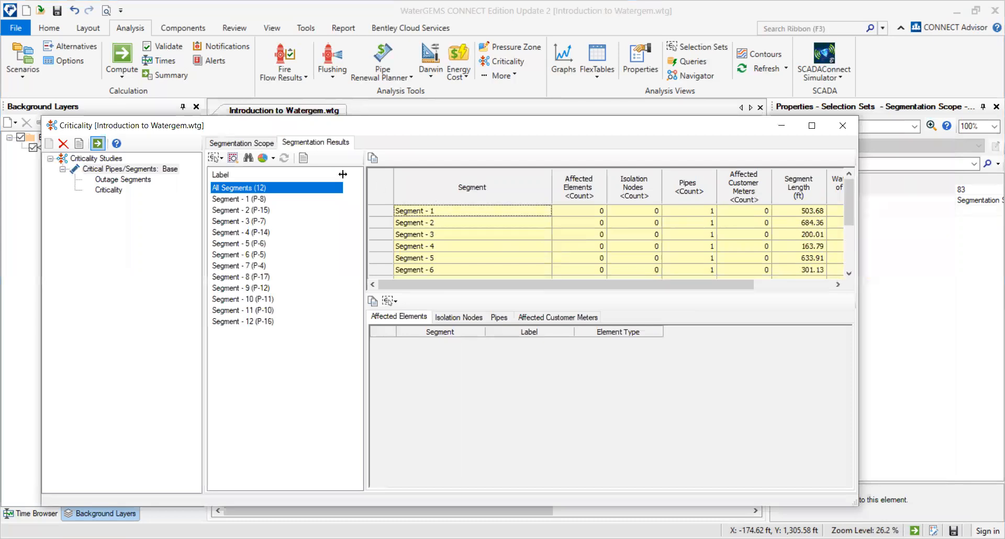
{"action": "left_click", "coordinate": [266, 159]}
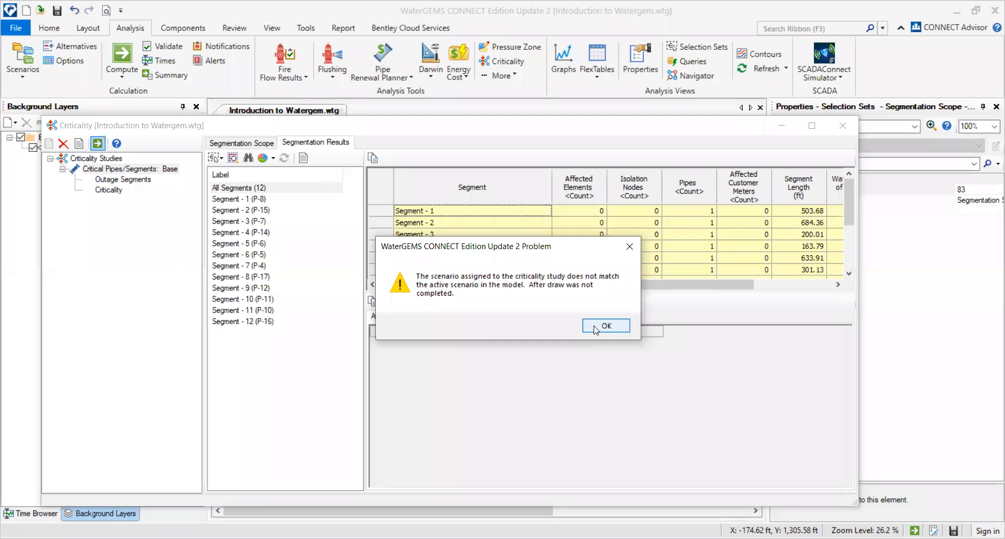
{"action": "left_click", "coordinate": [596, 326]}
{"action": "key", "text": "Escape"}
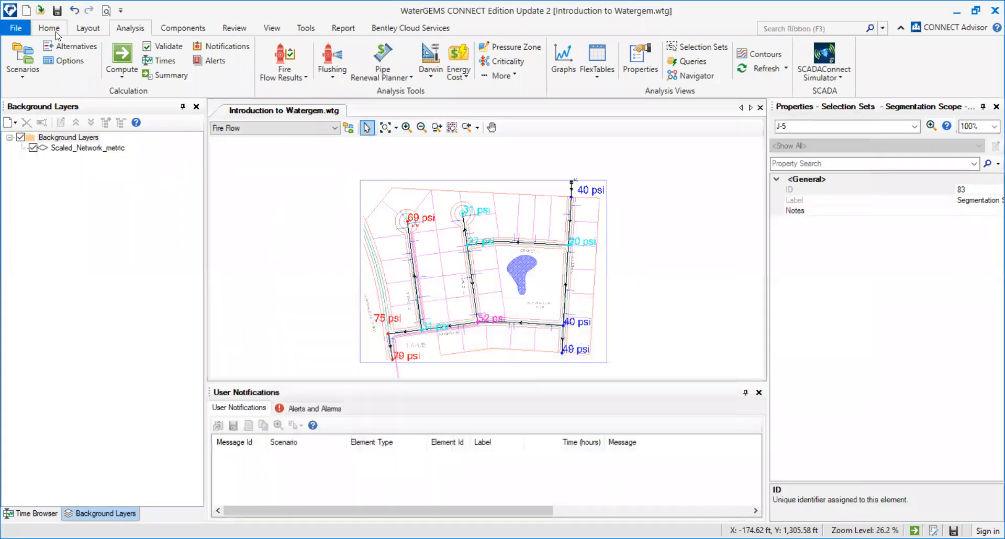
- Make Base the active scenario and color-code all segments of the criticality study in the drawing
{"action": "left_click", "coordinate": [280, 130]}
{"action": "left_click", "coordinate": [249, 147]}
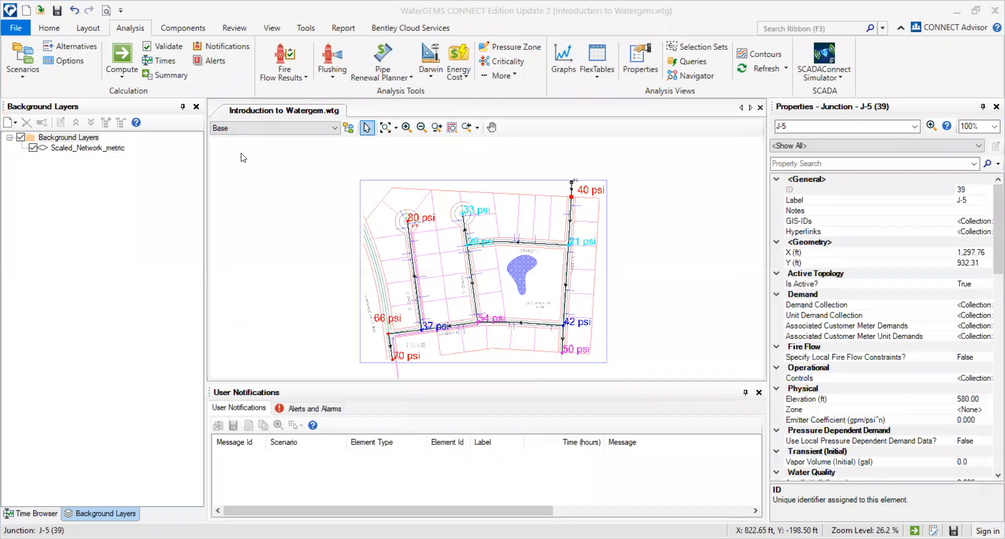
{"action": "key", "text": "alt+Tab"}
{"action": "left_click", "coordinate": [263, 157]}
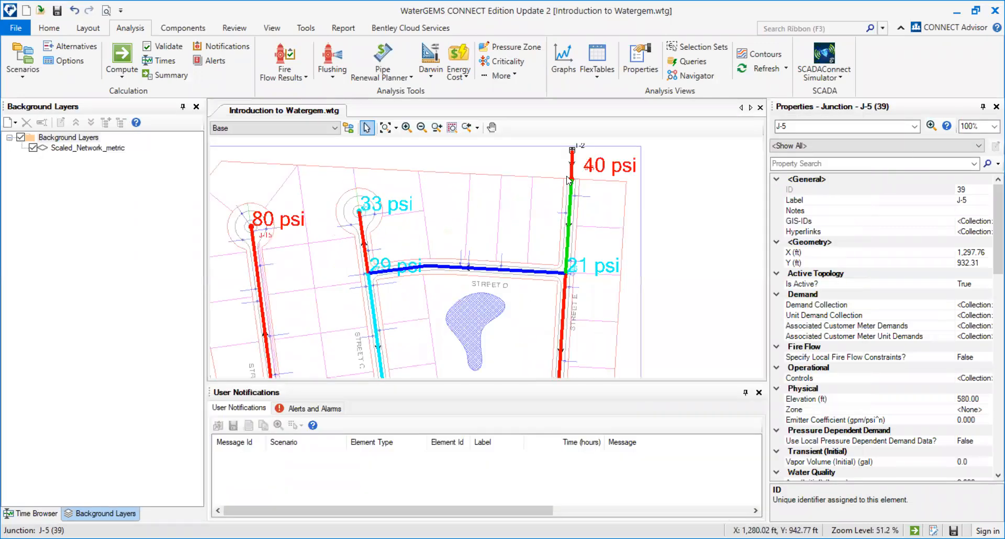
- Examine the color-coded pipe segments across the network, starting from the supply end near J-5
{"action": "scroll", "coordinate": [581, 246], "scroll_direction": "up", "scroll_amount": 5}
{"action": "left_click_drag", "start_coordinate": [551, 228], "coordinate": [540, 156]}
{"action": "mouse_move", "coordinate": [533, 337]}
{"action": "left_mouse_down"}
{"action": "mouse_move", "coordinate": [509, 235]}
{"action": "mouse_move", "coordinate": [505, 257]}
{"action": "left_mouse_up"}
{"action": "left_click_drag", "start_coordinate": [492, 189], "coordinate": [491, 197]}
{"action": "scroll", "coordinate": [497, 183], "scroll_direction": "down", "scroll_amount": 3}
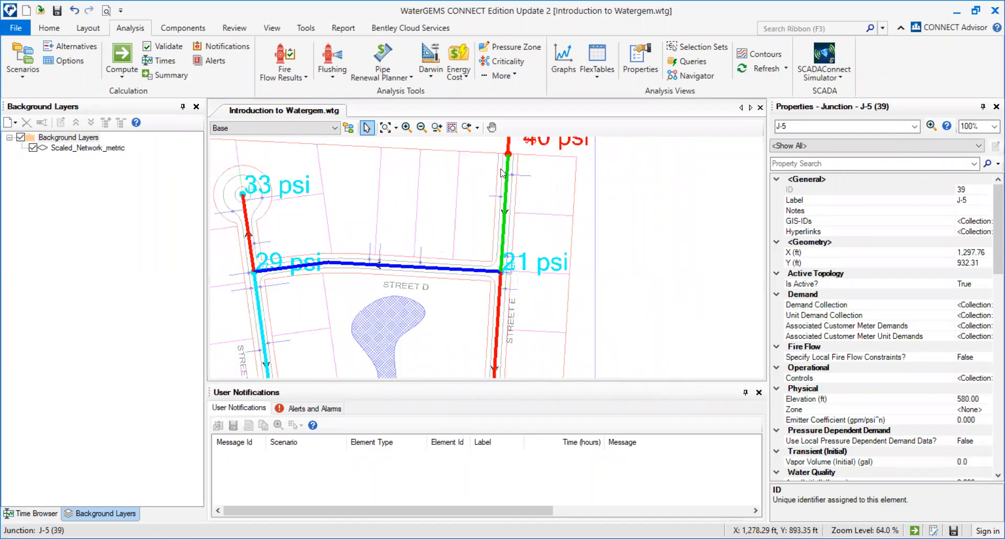
{"action": "scroll", "coordinate": [501, 174], "scroll_direction": "down", "scroll_amount": 1}
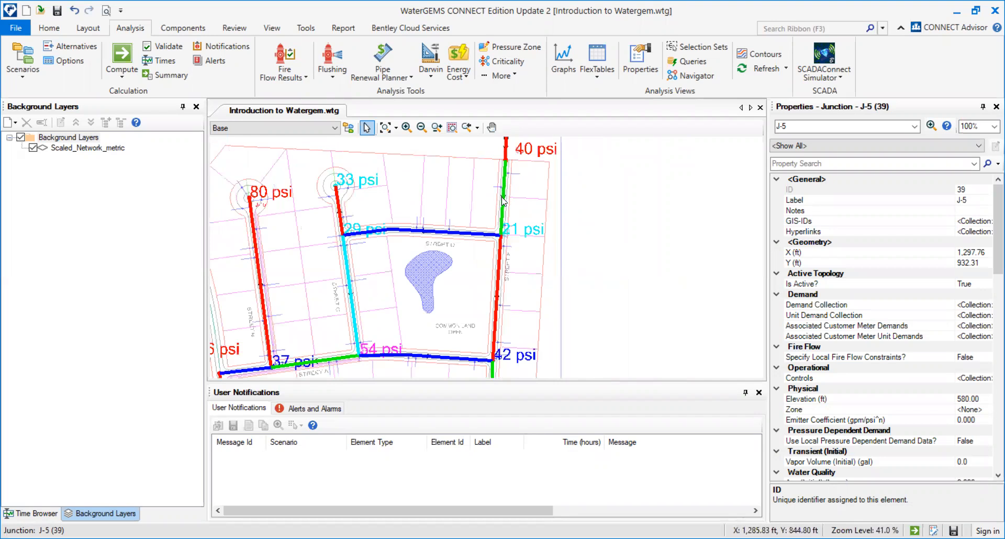
{"action": "left_click_drag", "start_coordinate": [545, 224], "coordinate": [555, 170]}
{"action": "scroll", "coordinate": [487, 181], "scroll_direction": "up", "scroll_amount": 1}
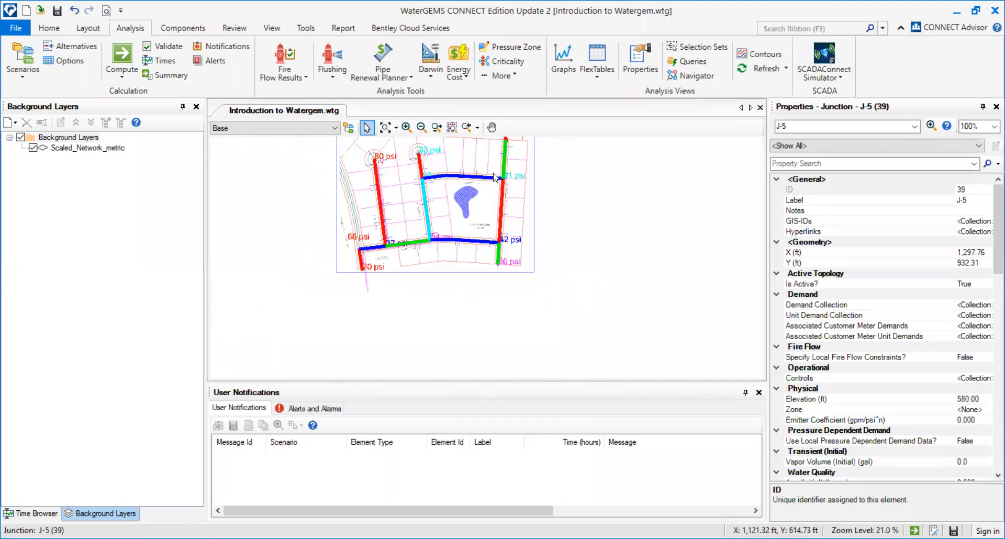
{"action": "scroll", "coordinate": [495, 177], "scroll_direction": "down", "scroll_amount": 2}
{"action": "left_click_drag", "start_coordinate": [558, 246], "coordinate": [555, 303]}
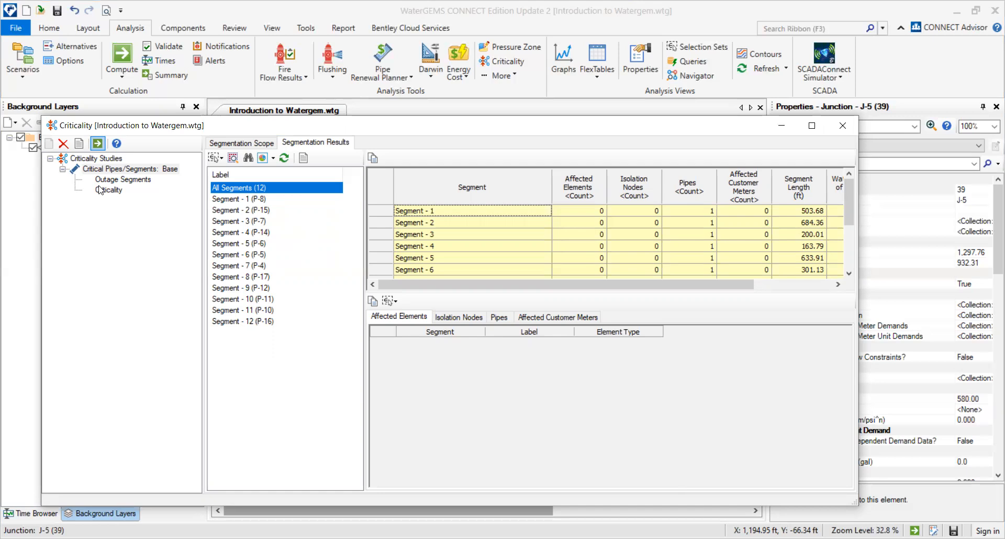
- Examine the colored segments meeting at the Street D and Street E junction to see how each pipe is isolated
{"action": "left_click", "coordinate": [774, 126]}
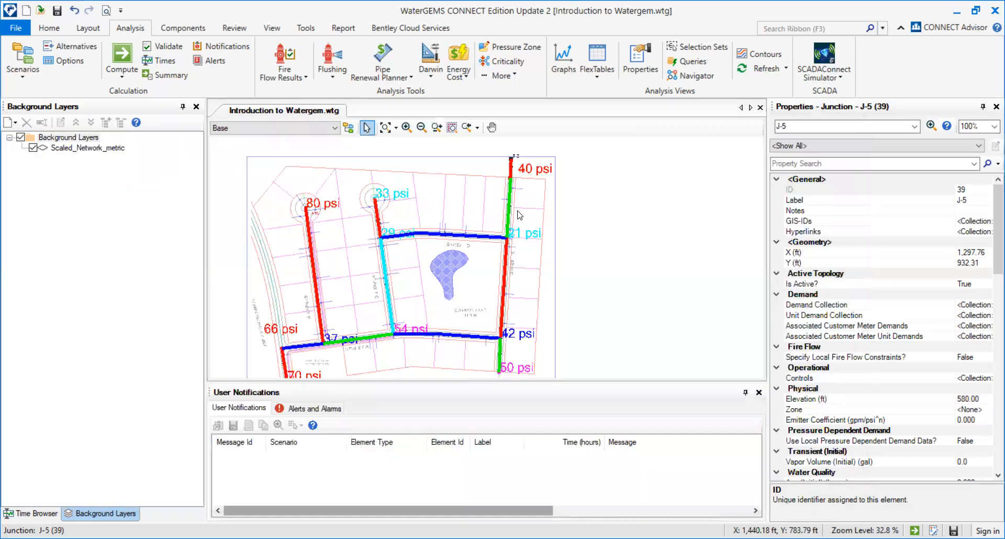
{"action": "scroll", "coordinate": [519, 214], "scroll_direction": "up", "scroll_amount": 3}
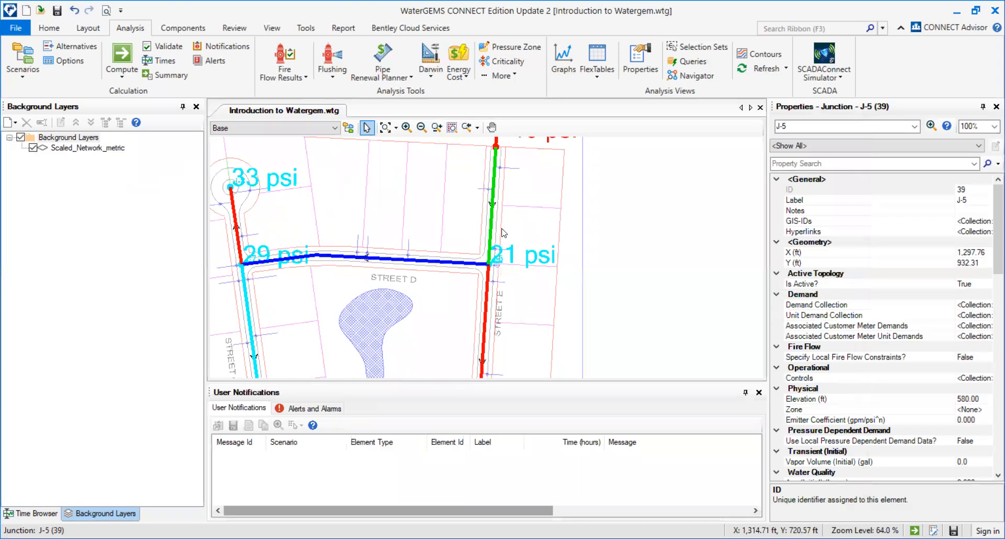
{"action": "scroll", "coordinate": [504, 233], "scroll_direction": "up", "scroll_amount": 2}
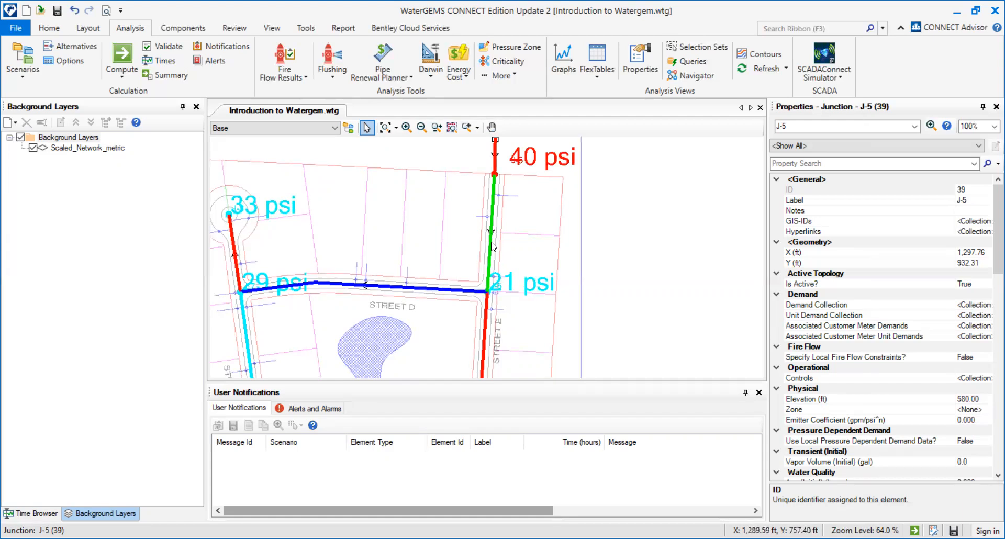
{"action": "left_click_drag", "start_coordinate": [506, 244], "coordinate": [468, 250]}
{"action": "scroll", "coordinate": [468, 249], "scroll_direction": "down", "scroll_amount": 3}
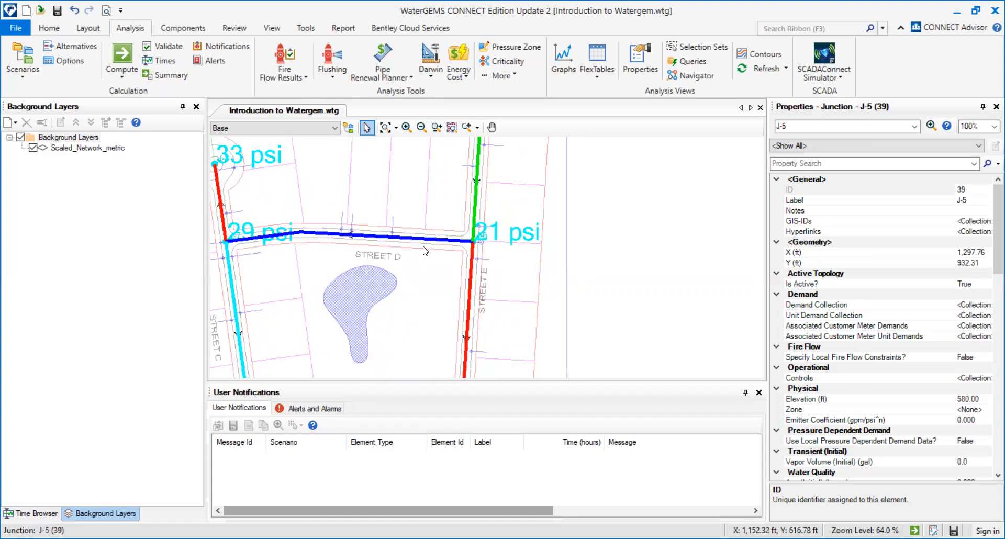
{"action": "mouse_move", "coordinate": [442, 201]}
{"action": "left_mouse_down"}
{"action": "mouse_move", "coordinate": [455, 172]}
{"action": "mouse_move", "coordinate": [484, 190]}
{"action": "mouse_move", "coordinate": [476, 237]}
{"action": "left_mouse_up"}
{"action": "scroll", "coordinate": [460, 244], "scroll_direction": "up", "scroll_amount": 4}
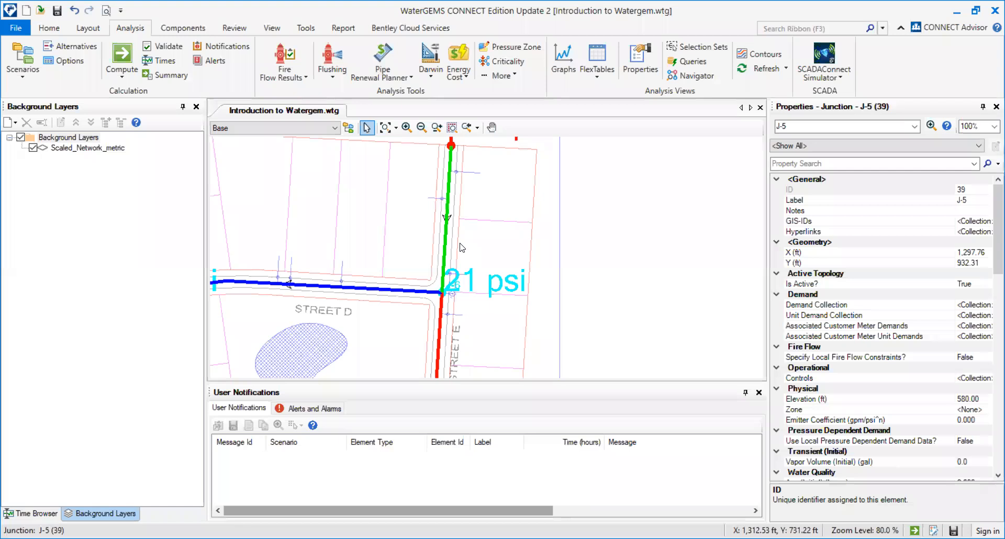
{"action": "scroll", "coordinate": [462, 249], "scroll_direction": "down", "scroll_amount": 2}
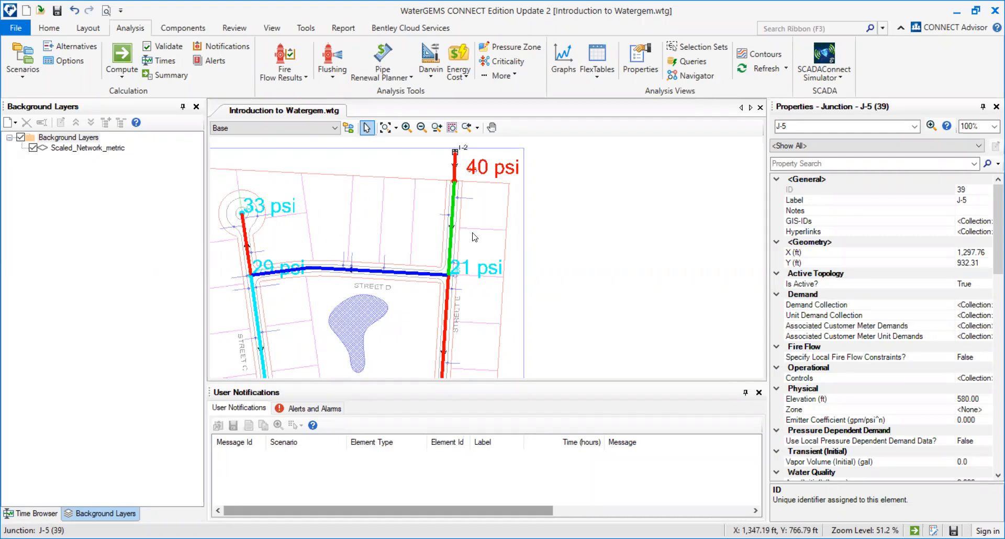
{"action": "scroll", "coordinate": [474, 233], "scroll_direction": "down", "scroll_amount": 3}
{"action": "left_click_drag", "start_coordinate": [498, 188], "coordinate": [499, 214]}
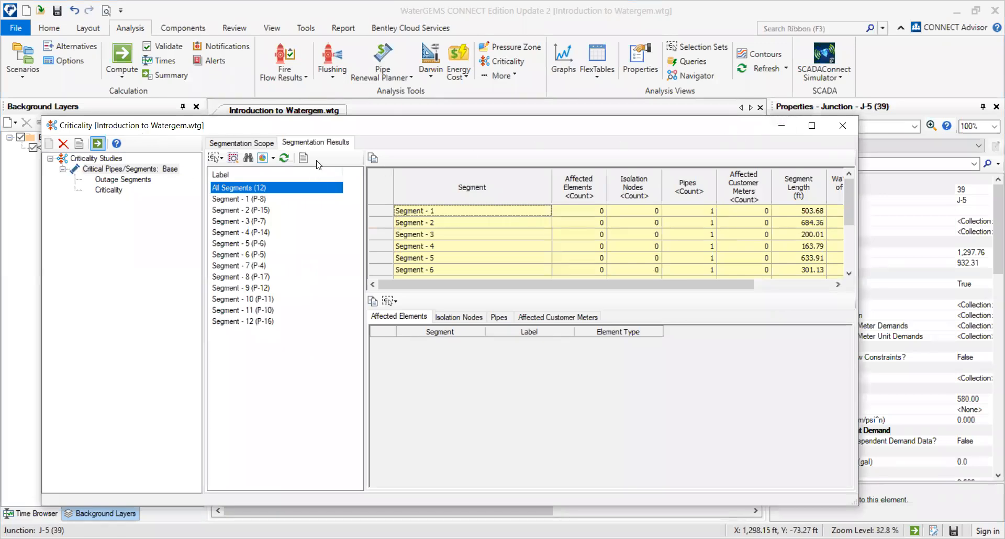
- Delete the Base critical pipes/segments study and enable Consider Valves in Critical Pipe/Segment Analysis
{"action": "left_click", "coordinate": [83, 168]}
{"action": "left_click", "coordinate": [64, 144]}
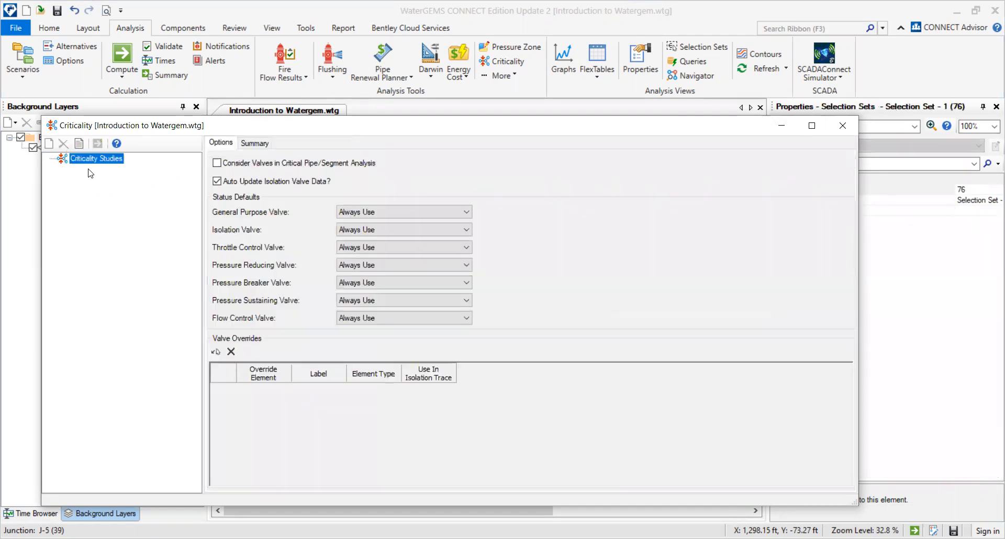
{"action": "left_click", "coordinate": [241, 164]}
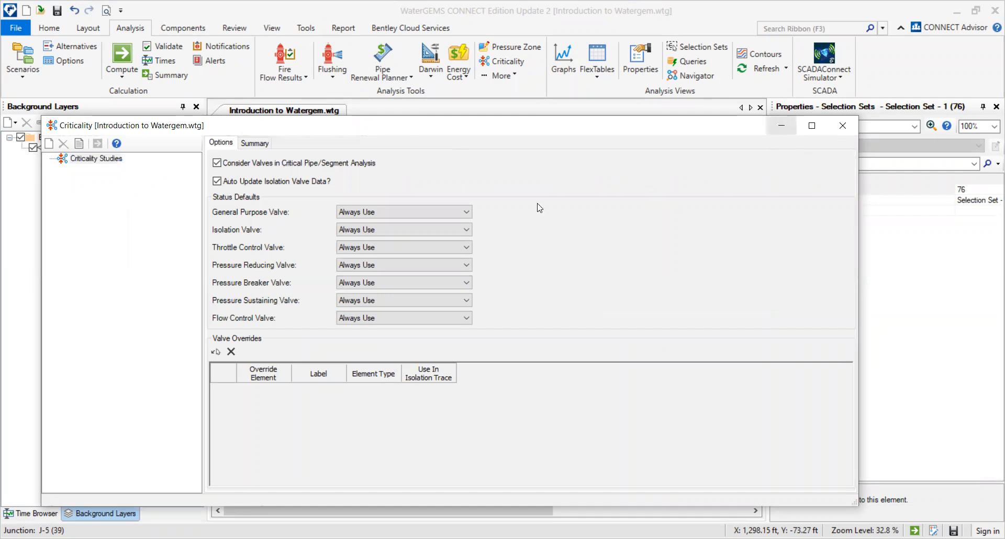
{"action": "left_click", "coordinate": [842, 126]}
- Place an isolation valve on pipe P-5 near J-6 without attaching it, and move it just off the pipe to about X 1,314 ft, Y 697 ft
{"action": "left_click", "coordinate": [86, 30]}
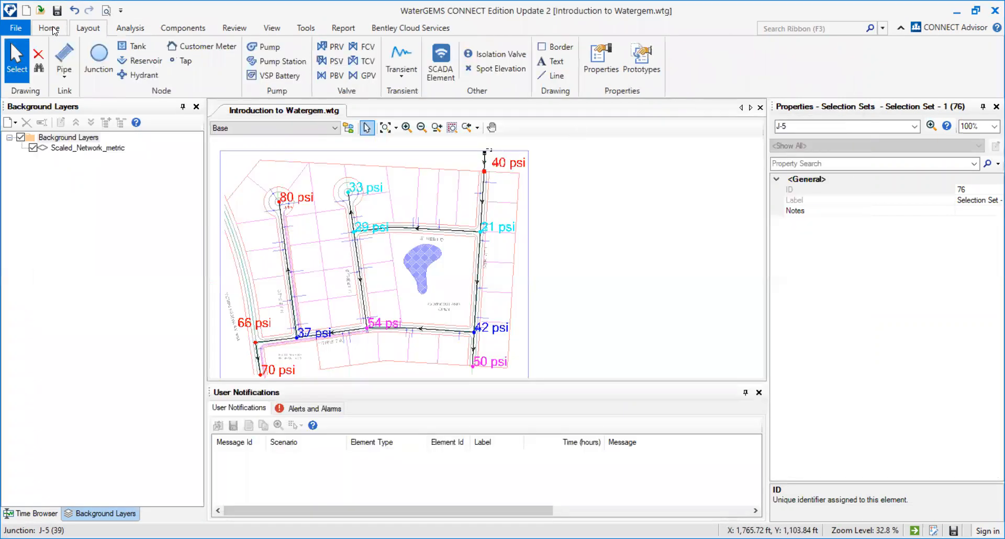
{"action": "left_click", "coordinate": [55, 30]}
{"action": "left_click", "coordinate": [89, 29]}
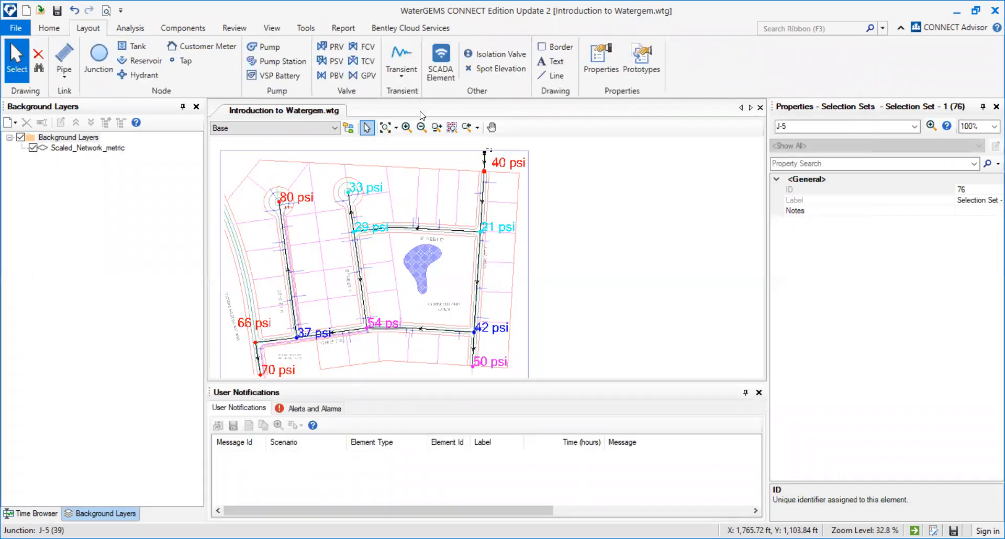
{"action": "left_click", "coordinate": [501, 55]}
{"action": "scroll", "coordinate": [476, 240], "scroll_direction": "up", "scroll_amount": 6}
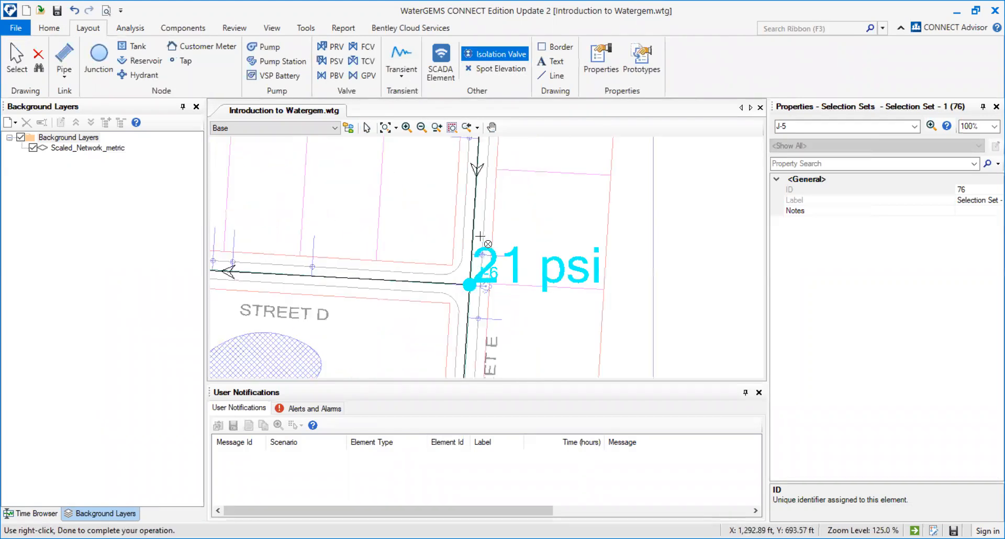
{"action": "left_click", "coordinate": [473, 242]}
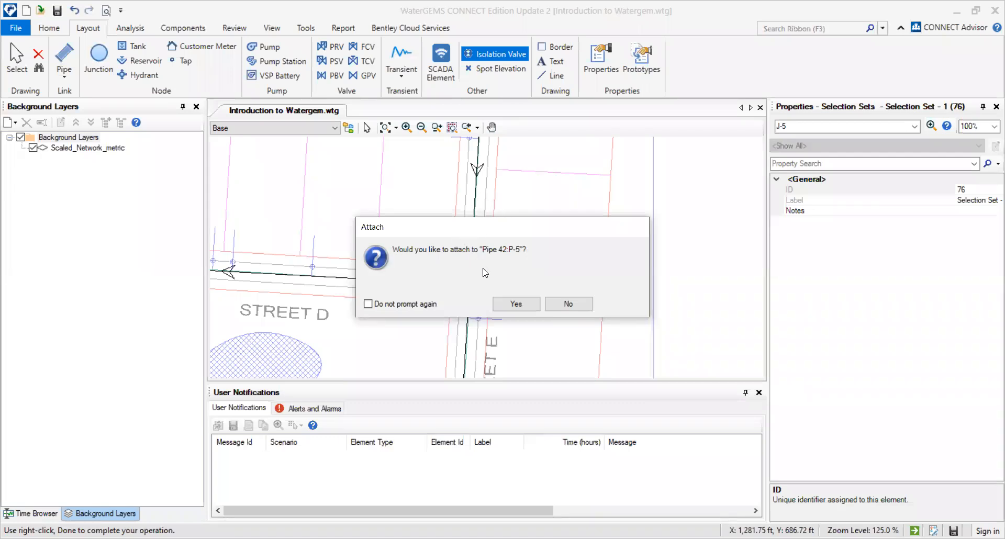
{"action": "left_click", "coordinate": [564, 308]}
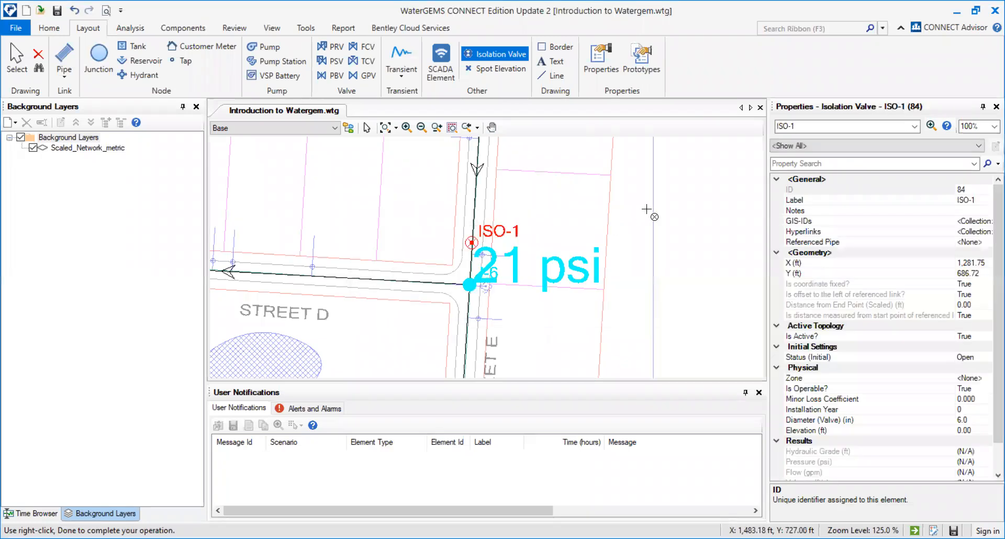
{"action": "key", "text": "Escape"}
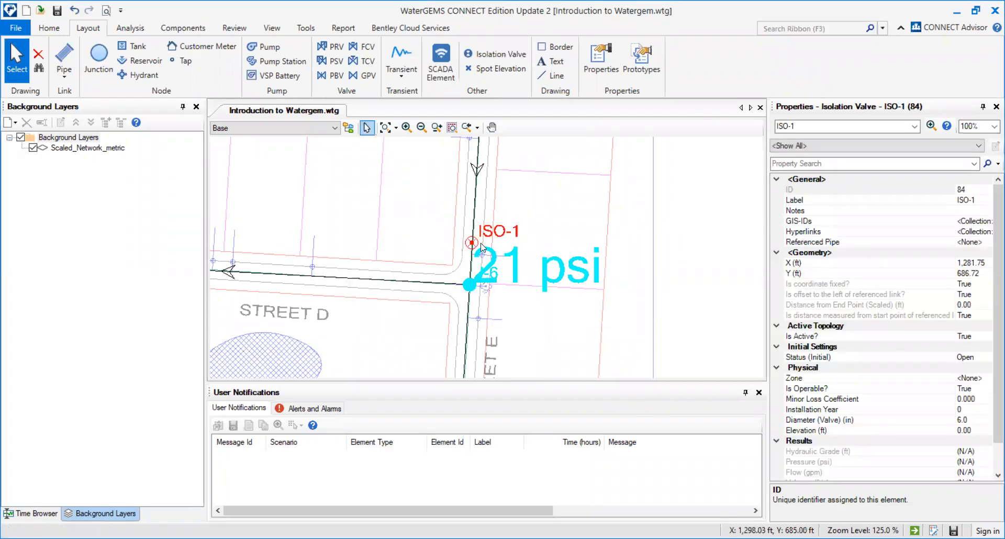
{"action": "left_click_drag", "start_coordinate": [474, 242], "coordinate": [500, 239]}
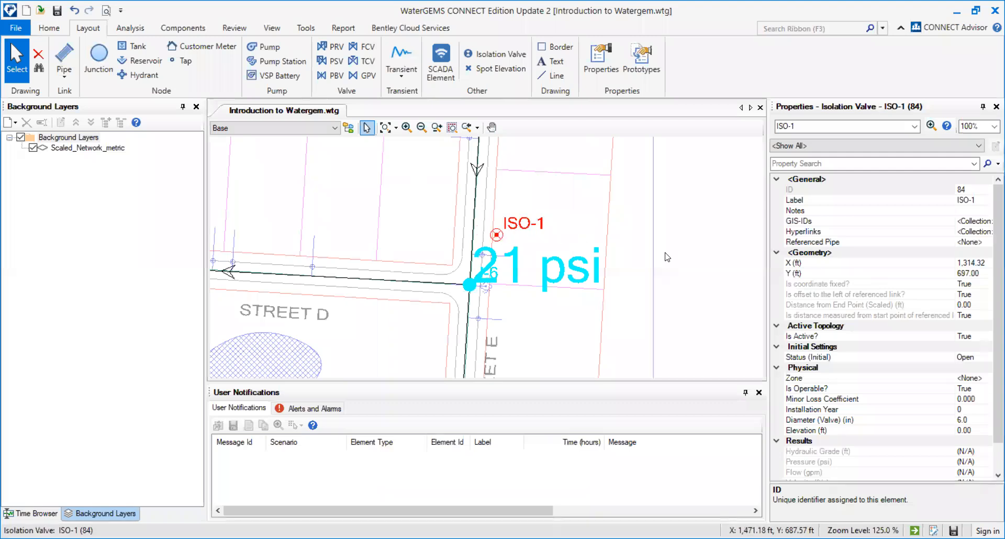
- Set the referenced pipe of isolation valve ISO-1 to P-5 by picking the pipe in the drawing
{"action": "scroll", "coordinate": [658, 215], "scroll_direction": "down", "scroll_amount": 1}
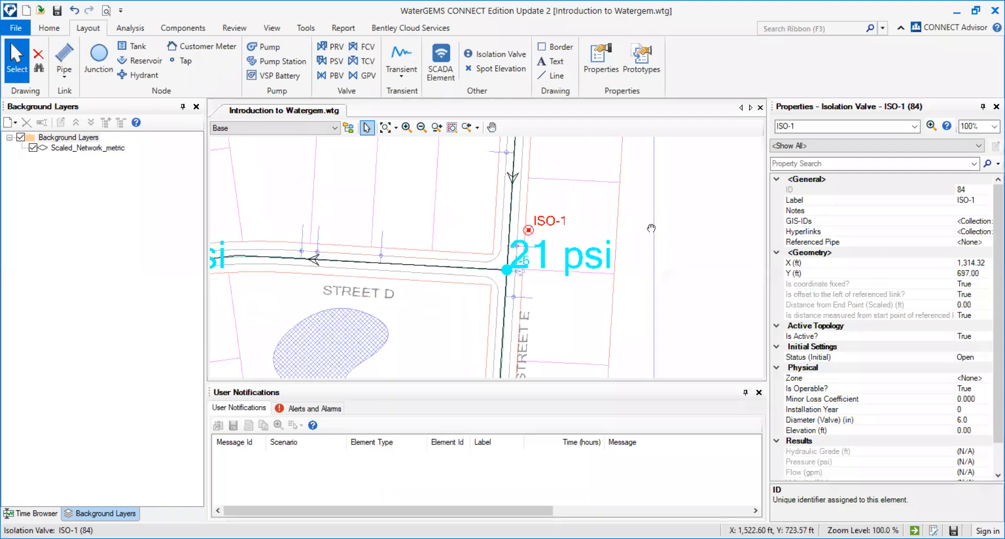
{"action": "left_click_drag", "start_coordinate": [652, 227], "coordinate": [618, 296]}
{"action": "scroll", "coordinate": [543, 224], "scroll_direction": "down", "scroll_amount": 1}
{"action": "mouse_move", "coordinate": [554, 192]}
{"action": "left_mouse_down"}
{"action": "mouse_move", "coordinate": [545, 236]}
{"action": "mouse_move", "coordinate": [564, 163]}
{"action": "left_mouse_up"}
{"action": "left_click", "coordinate": [500, 209]}
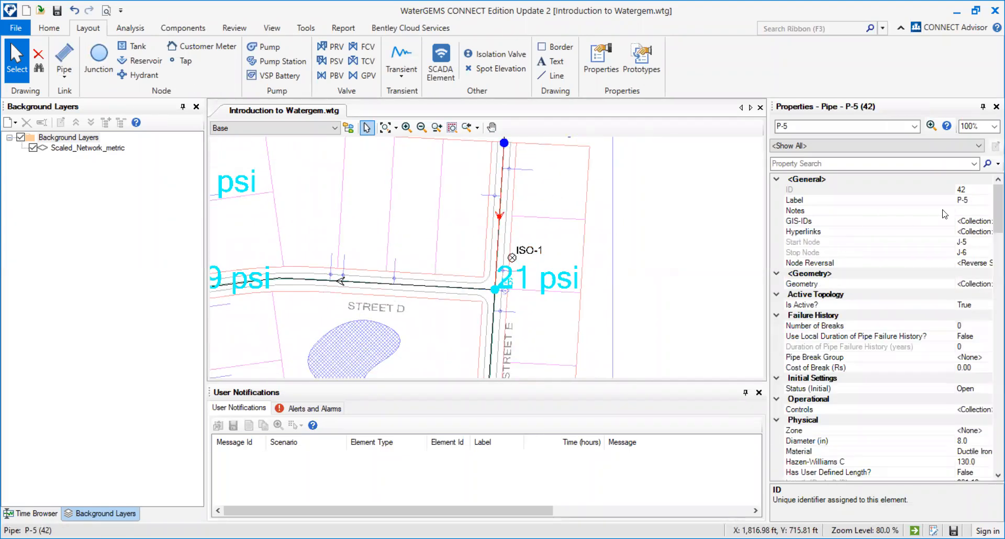
{"action": "left_click", "coordinate": [515, 254]}
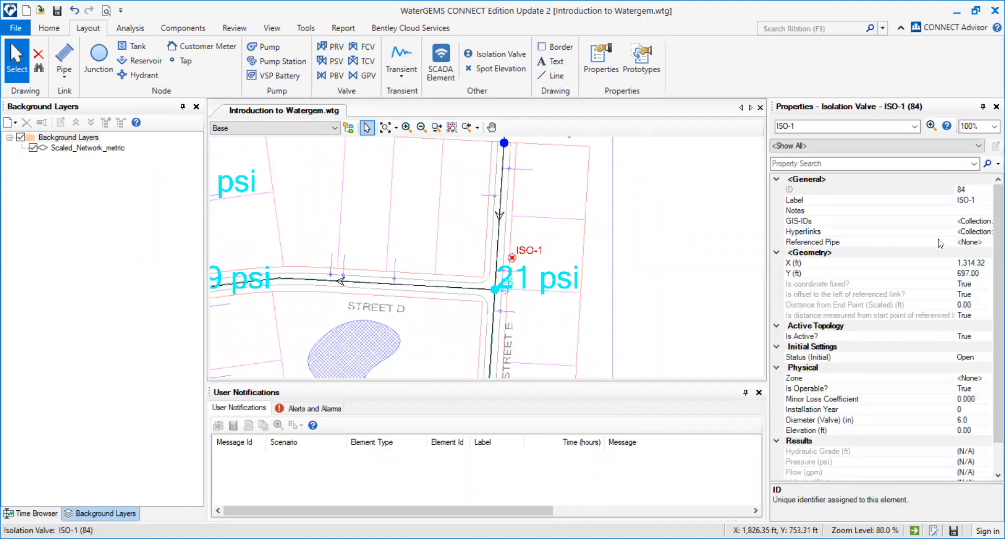
{"action": "left_click", "coordinate": [978, 242]}
{"action": "left_click", "coordinate": [986, 242]}
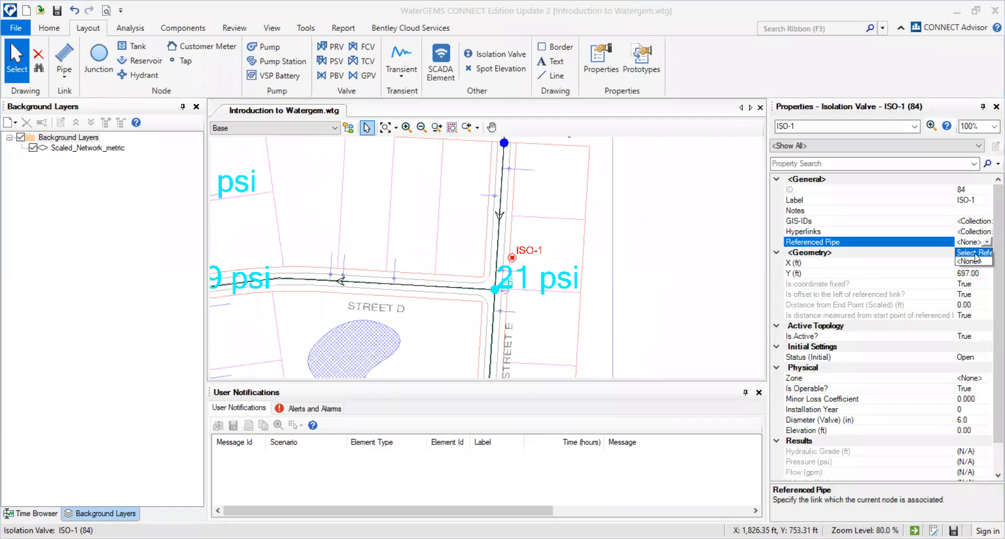
{"action": "left_click", "coordinate": [974, 253]}
{"action": "left_click", "coordinate": [501, 210]}
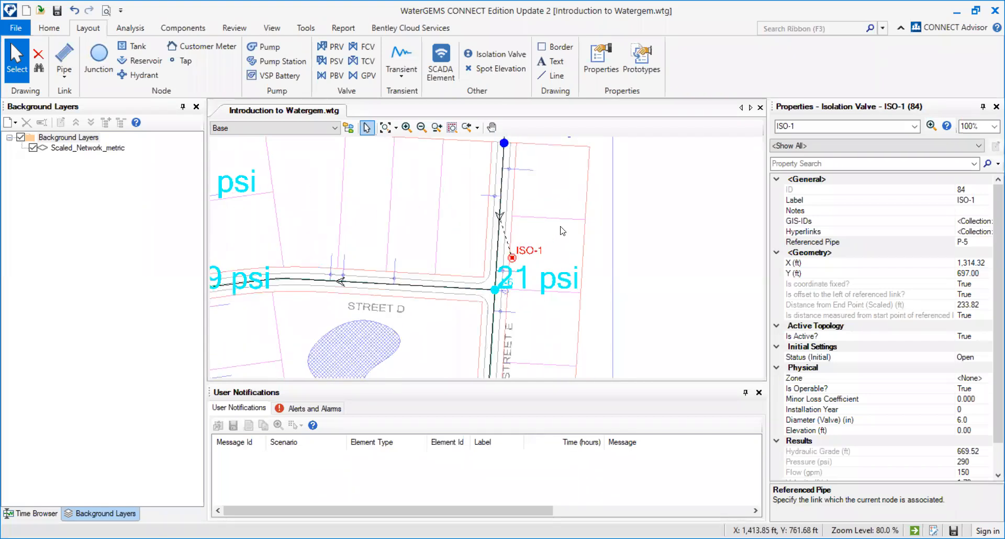
- Place an isolation valve on pipe P-6 near its Street C end and attach it to the pipe
{"action": "left_click_drag", "start_coordinate": [579, 233], "coordinate": [510, 217]}
{"action": "left_click", "coordinate": [495, 54]}
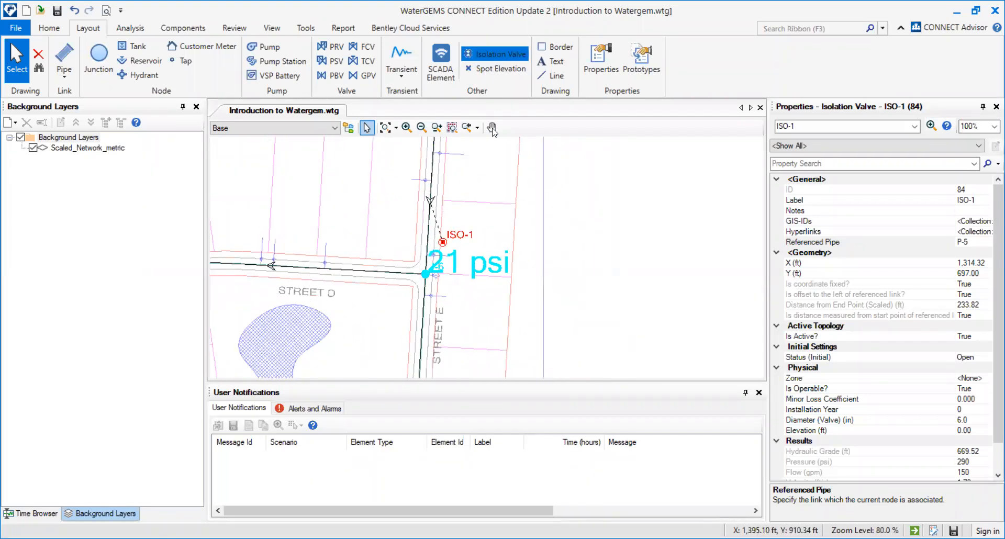
{"action": "scroll", "coordinate": [356, 223], "scroll_direction": "down", "scroll_amount": 2}
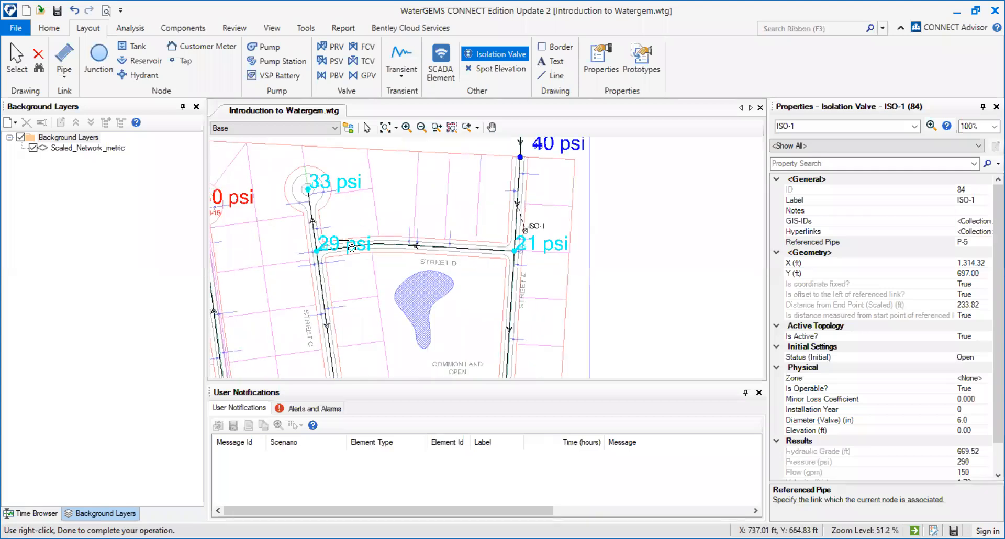
{"action": "scroll", "coordinate": [344, 249], "scroll_direction": "up", "scroll_amount": 3}
{"action": "left_click", "coordinate": [341, 252]}
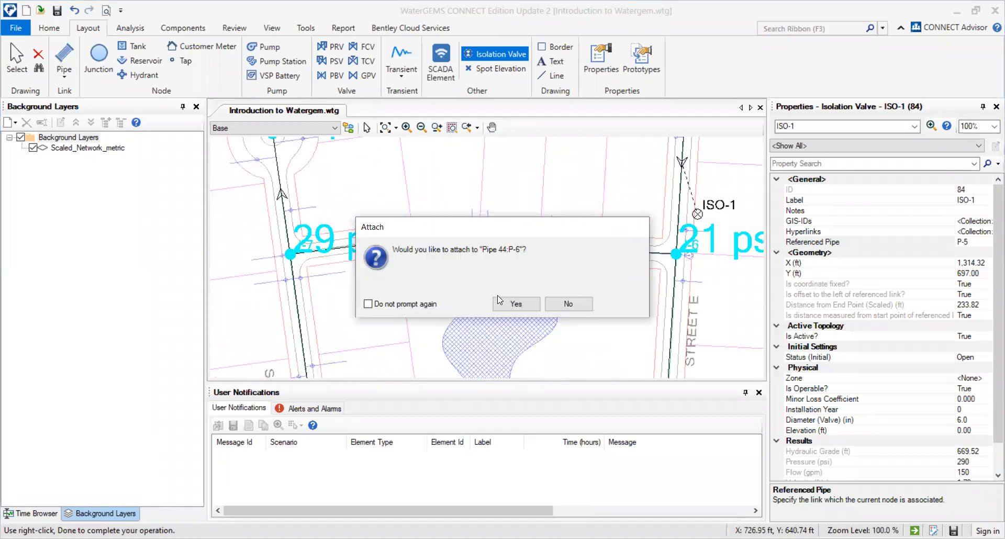
{"action": "left_click", "coordinate": [516, 303]}
{"action": "scroll", "coordinate": [583, 269], "scroll_direction": "down", "scroll_amount": 2}
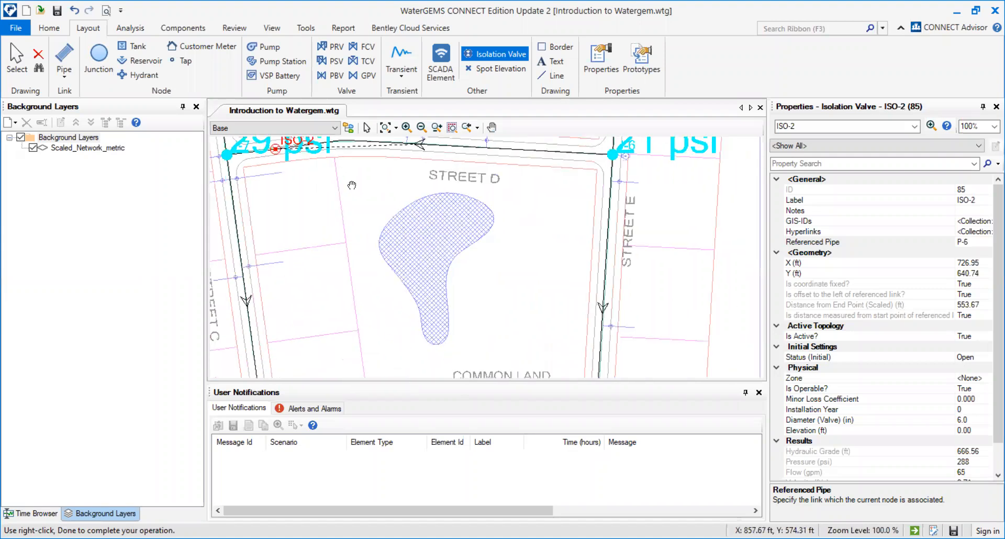
{"action": "left_click_drag", "start_coordinate": [650, 288], "coordinate": [617, 186]}
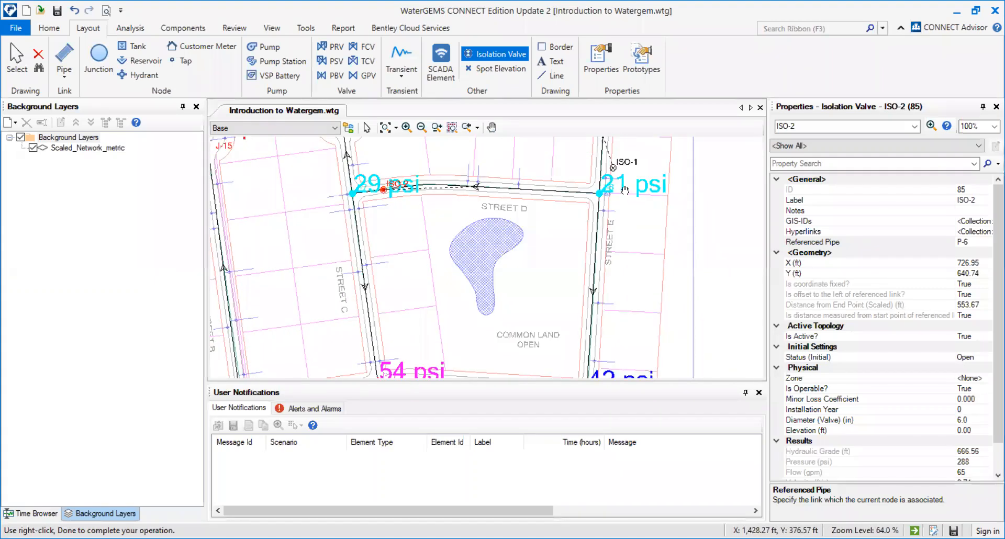
- Place isolation valves on pipe P-8 near its Street A end and on pipe P-12 near Street C, attaching each to its pipe
{"action": "left_click", "coordinate": [556, 265]}
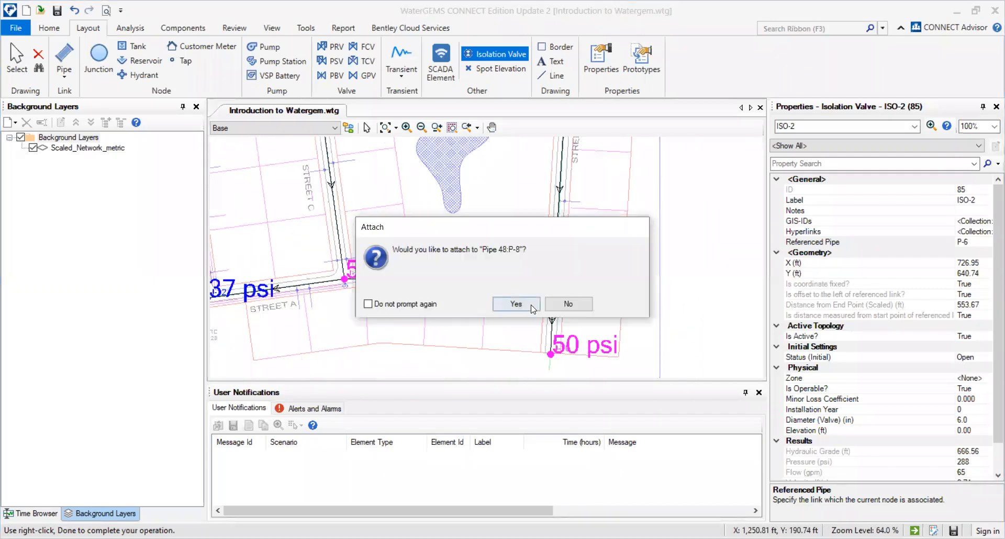
{"action": "left_click", "coordinate": [532, 308]}
{"action": "scroll", "coordinate": [593, 284], "scroll_direction": "down", "scroll_amount": 2}
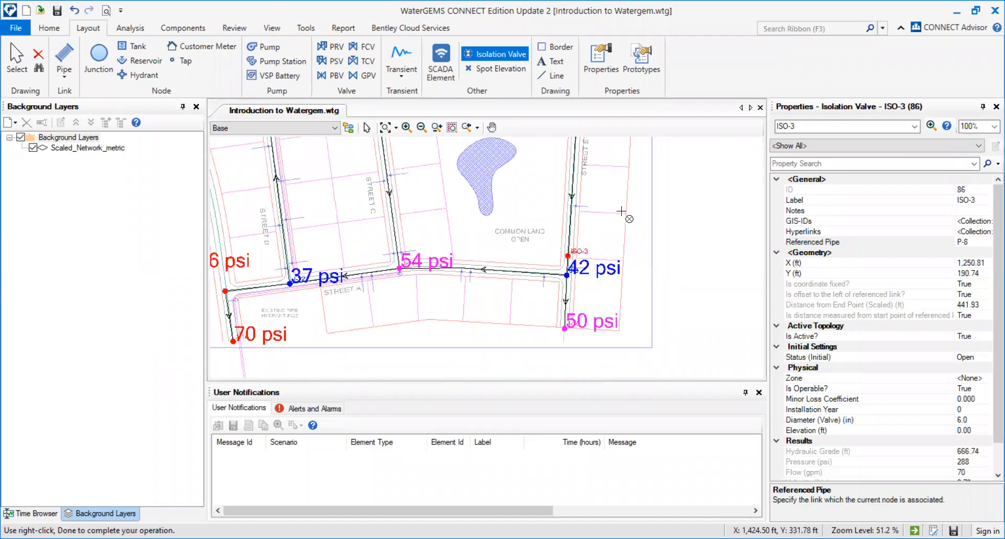
{"action": "left_click_drag", "start_coordinate": [593, 258], "coordinate": [642, 189]}
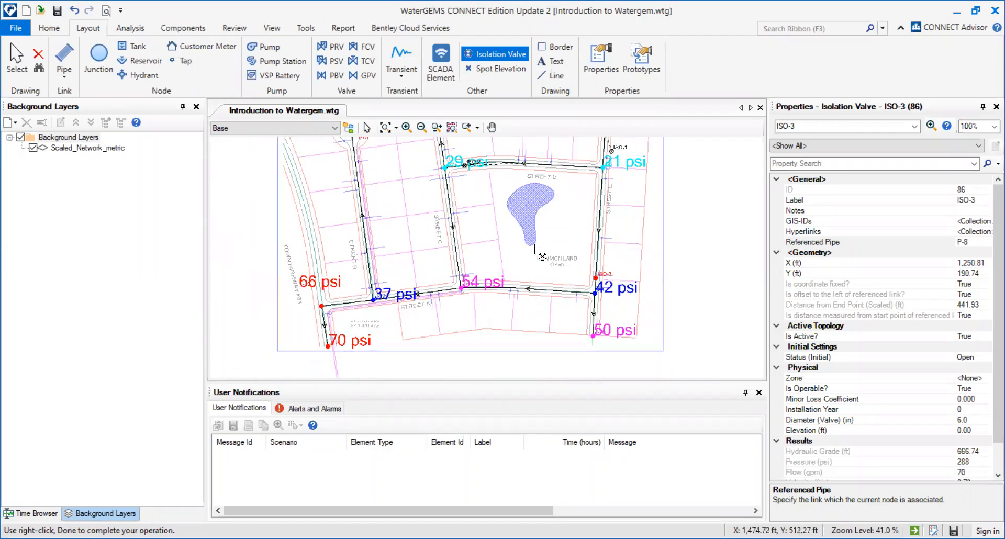
{"action": "left_click", "coordinate": [441, 290]}
{"action": "left_click", "coordinate": [513, 306]}
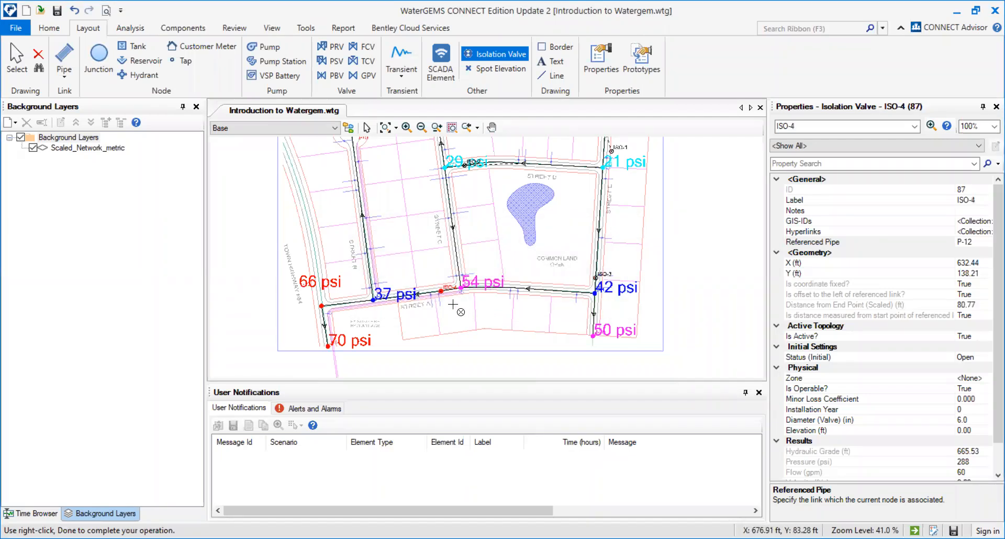
{"action": "key", "text": "Escape"}
- Move the isolation valve on pipe P-12 to the pipe's Street B end, at about X 401 ft, Y 107 ft
{"action": "scroll", "coordinate": [446, 299], "scroll_direction": "up", "scroll_amount": 3}
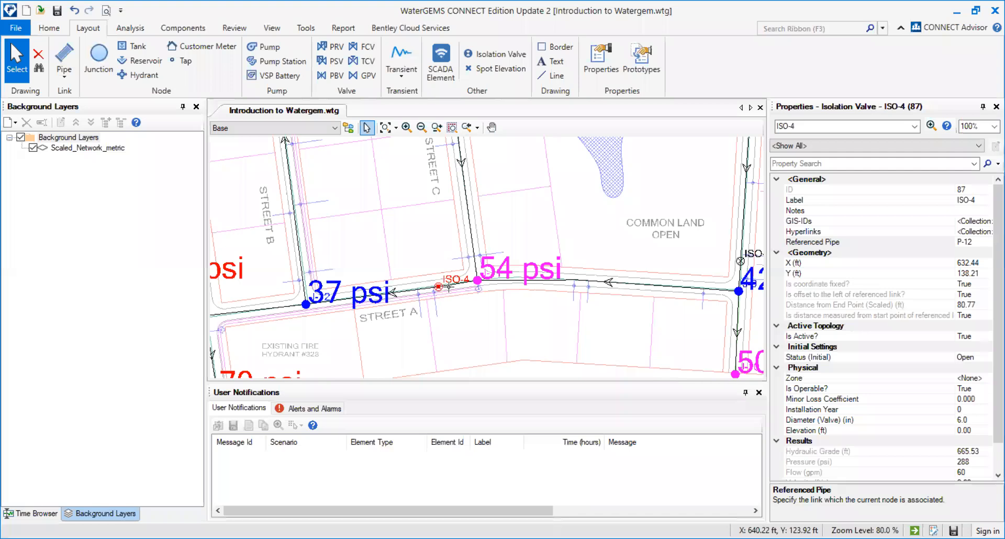
{"action": "left_click_drag", "start_coordinate": [404, 288], "coordinate": [325, 302]}
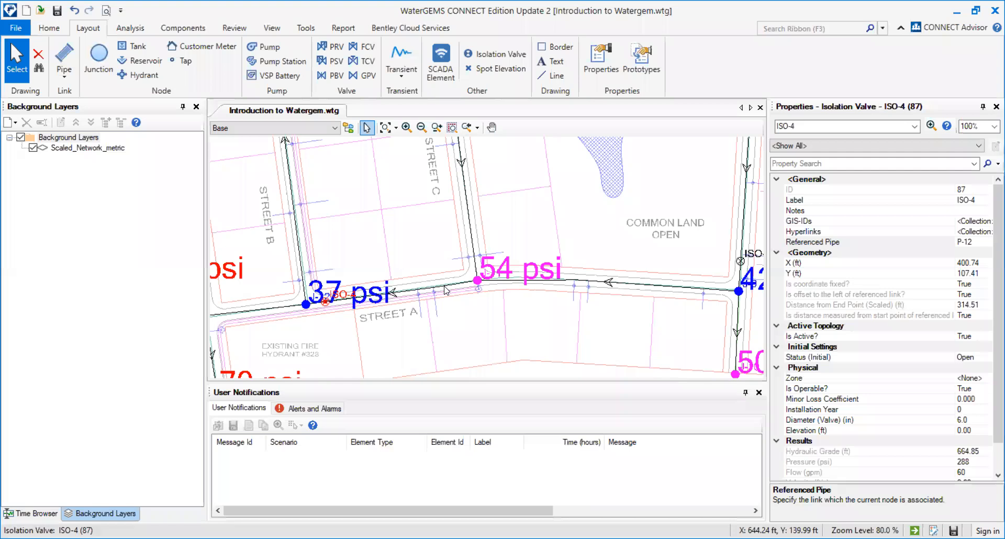
{"action": "scroll", "coordinate": [446, 290], "scroll_direction": "down", "scroll_amount": 2}
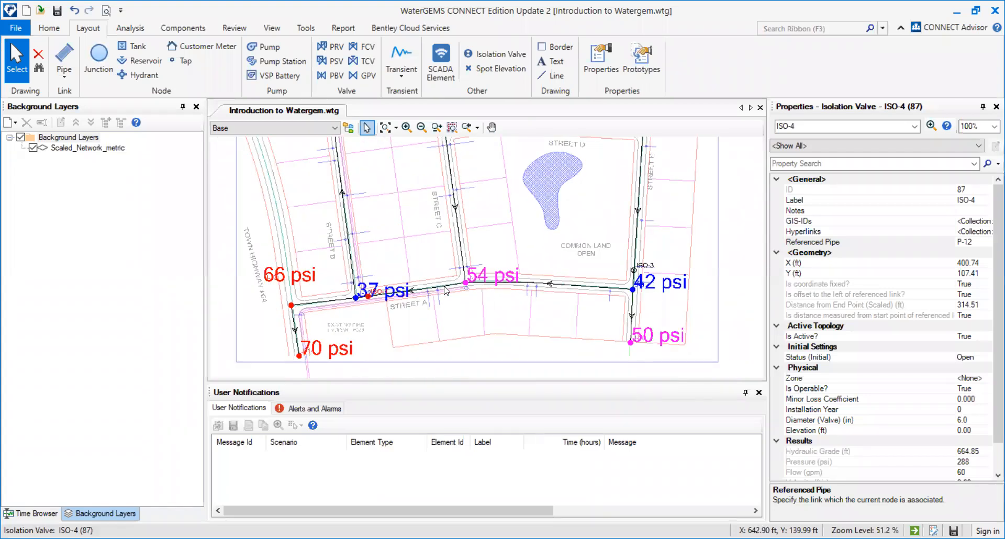
{"action": "scroll", "coordinate": [446, 290], "scroll_direction": "down", "scroll_amount": 2}
{"action": "scroll", "coordinate": [446, 290], "scroll_direction": "up", "scroll_amount": 2}
{"action": "scroll", "coordinate": [446, 290], "scroll_direction": "down", "scroll_amount": 2}
{"action": "scroll", "coordinate": [446, 290], "scroll_direction": "down", "scroll_amount": 1}
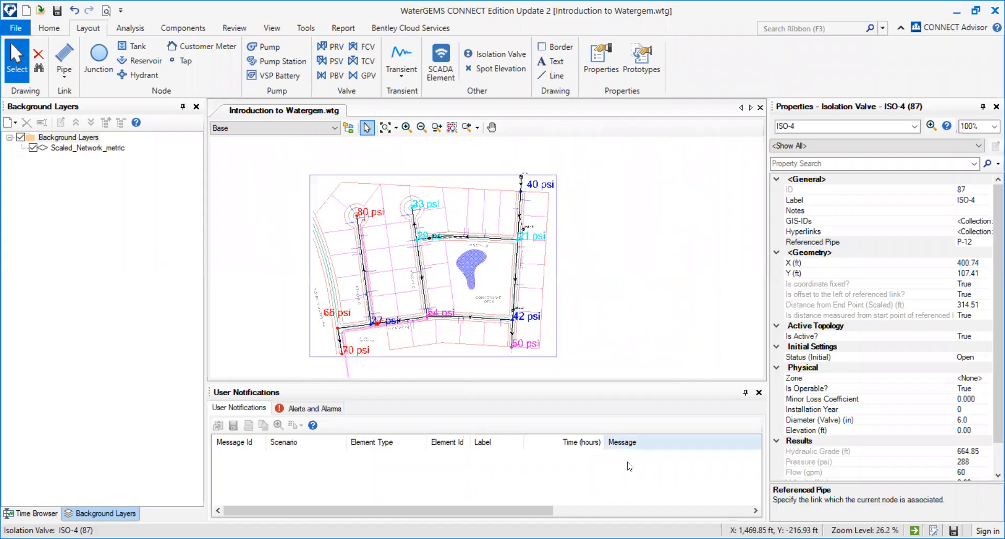